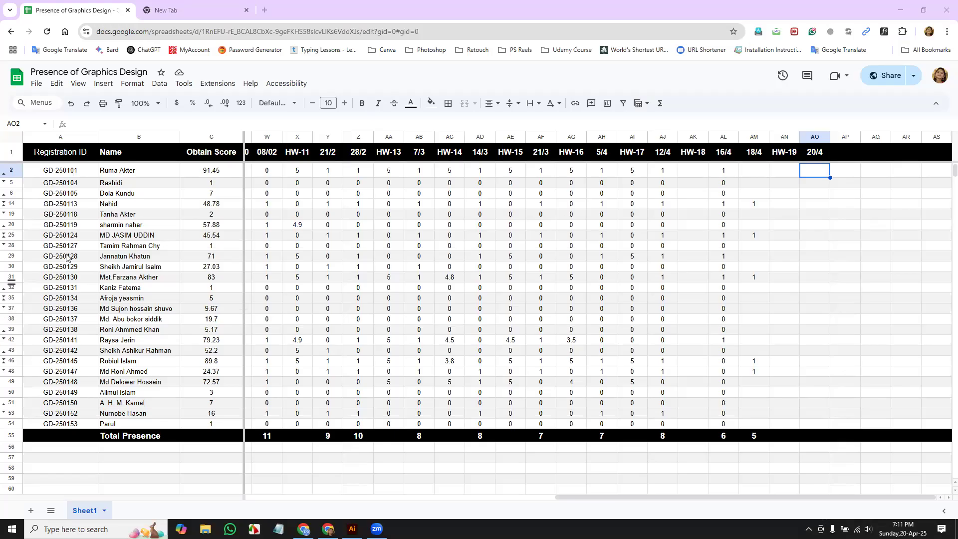
Enter 1 in the 20/4 column for the students in rows 25 and 29
{"action": "left_click", "coordinate": [11, 235]}
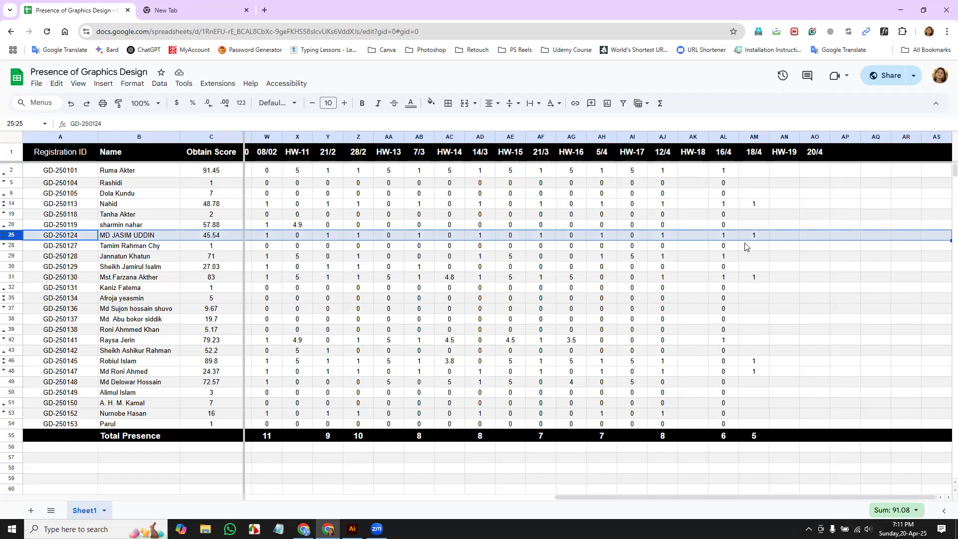
{"action": "left_click", "coordinate": [818, 238]}
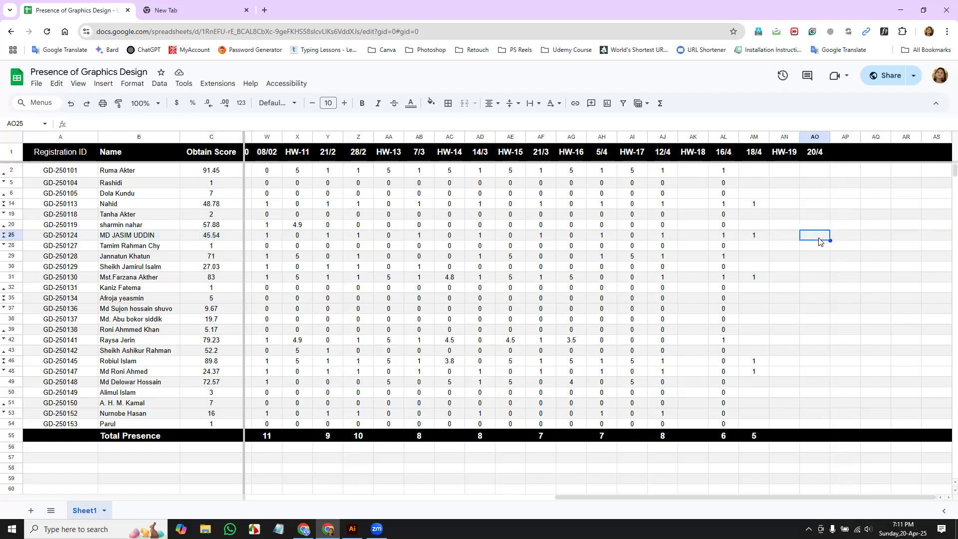
{"action": "type", "text": "1"}
{"action": "key", "text": "Return"}
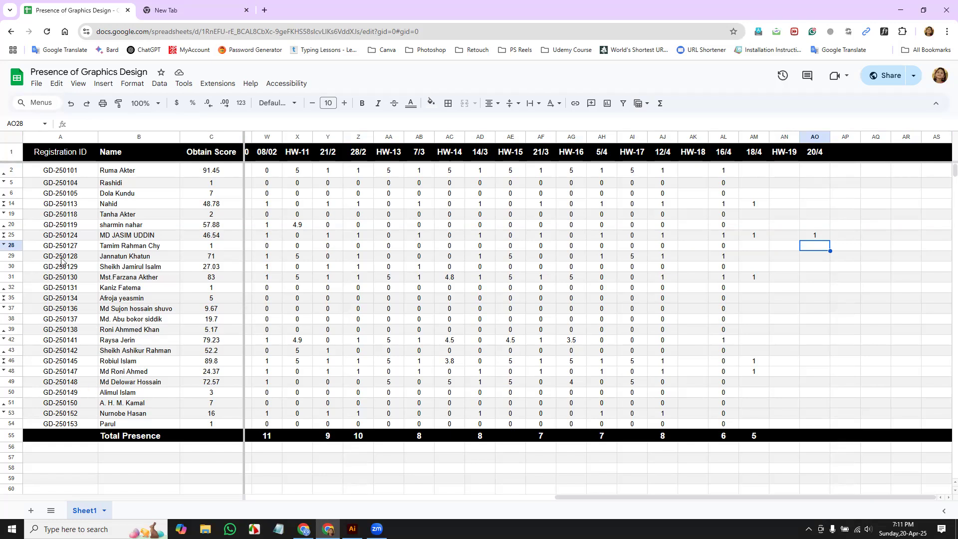
{"action": "left_click", "coordinate": [11, 256]}
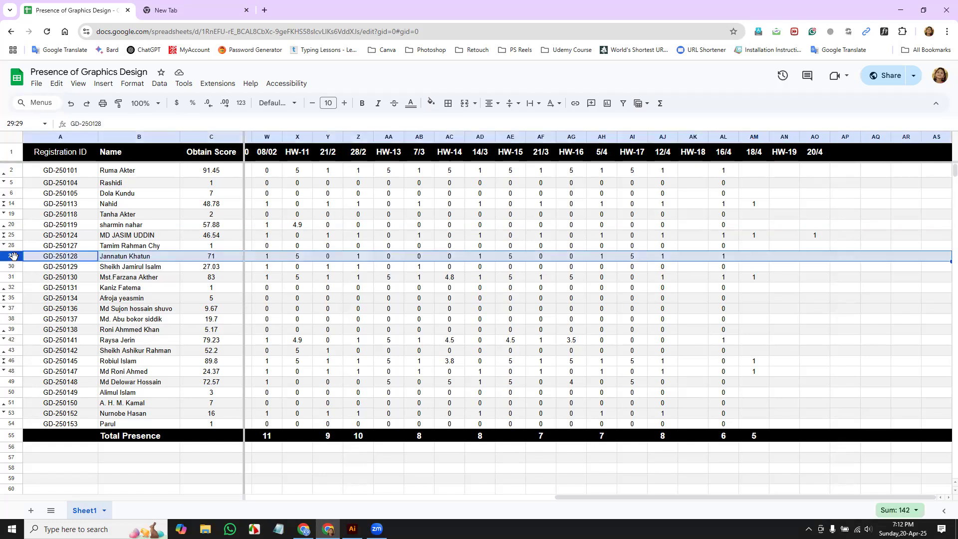
{"action": "left_click", "coordinate": [818, 260]}
{"action": "type", "text": "1"}
{"action": "key", "text": "Return"}
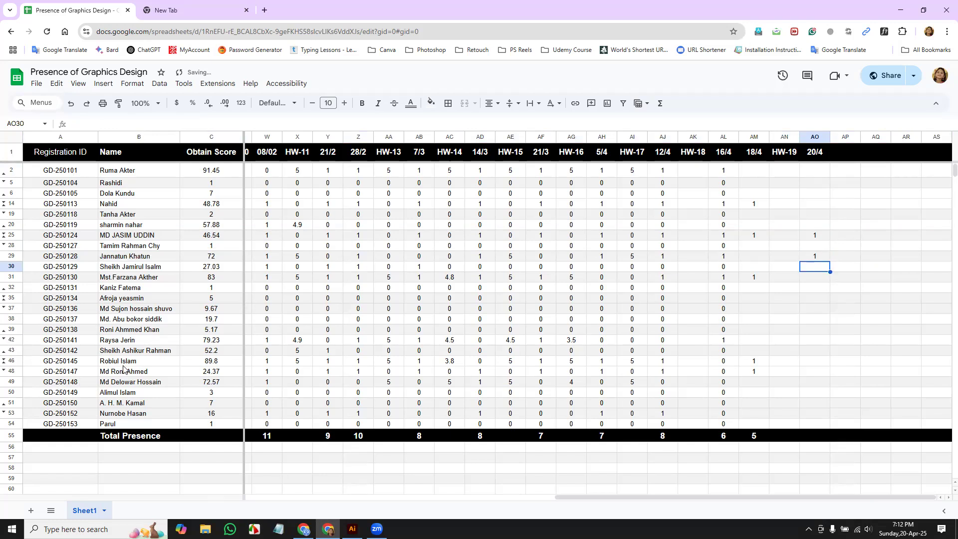
Enter 1 in the 20/4 column for the student in row 46
{"action": "left_click", "coordinate": [14, 361]}
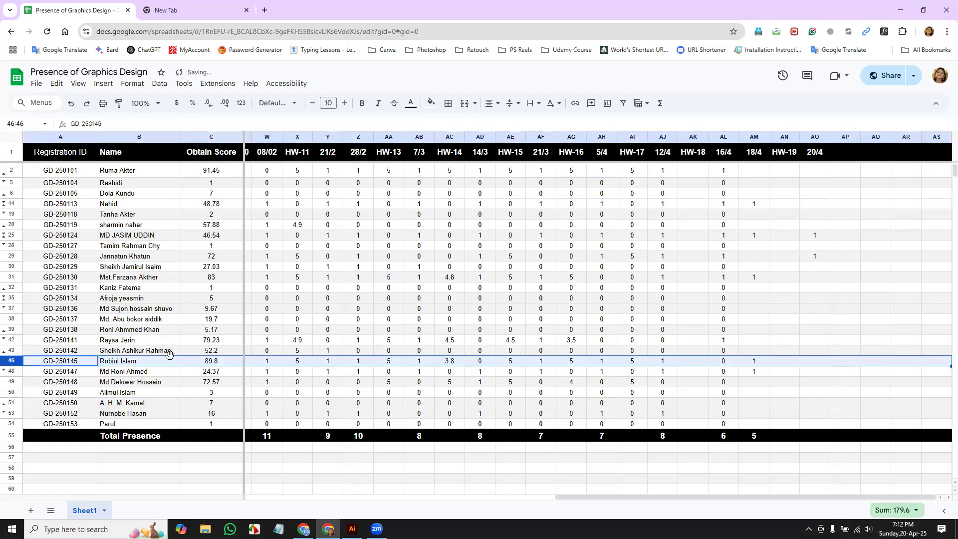
{"action": "left_click", "coordinate": [825, 366]}
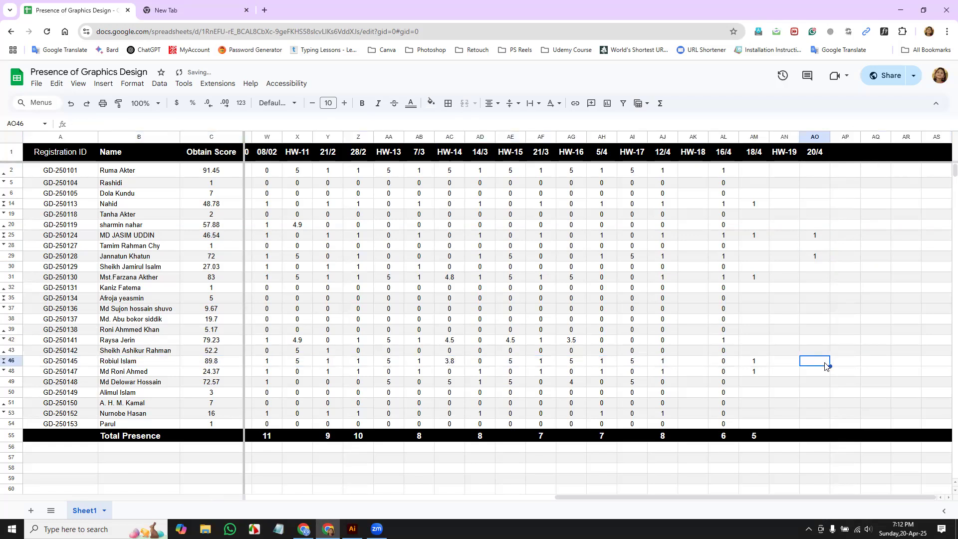
{"action": "type", "text": "1"}
{"action": "key", "text": "Return"}
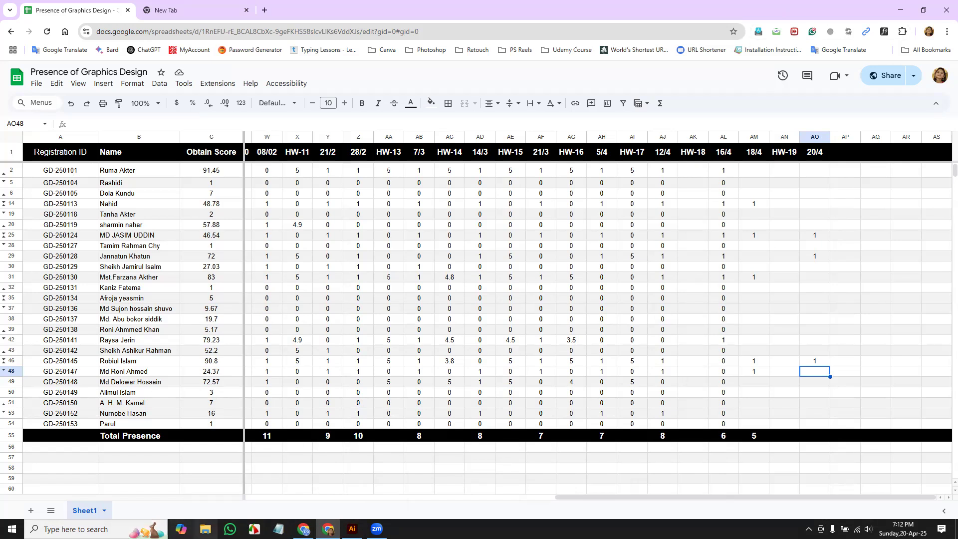
{"action": "left_click", "coordinate": [205, 529]}
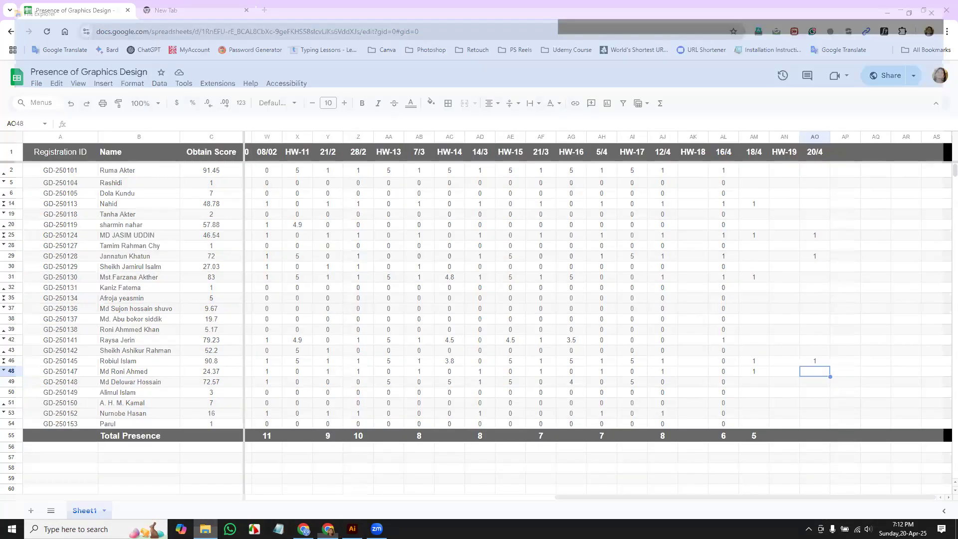
Go to Desktop > GD-2501 > Class-20 and open New Text Document.txt in Notepad
{"action": "left_click", "coordinate": [159, 137]}
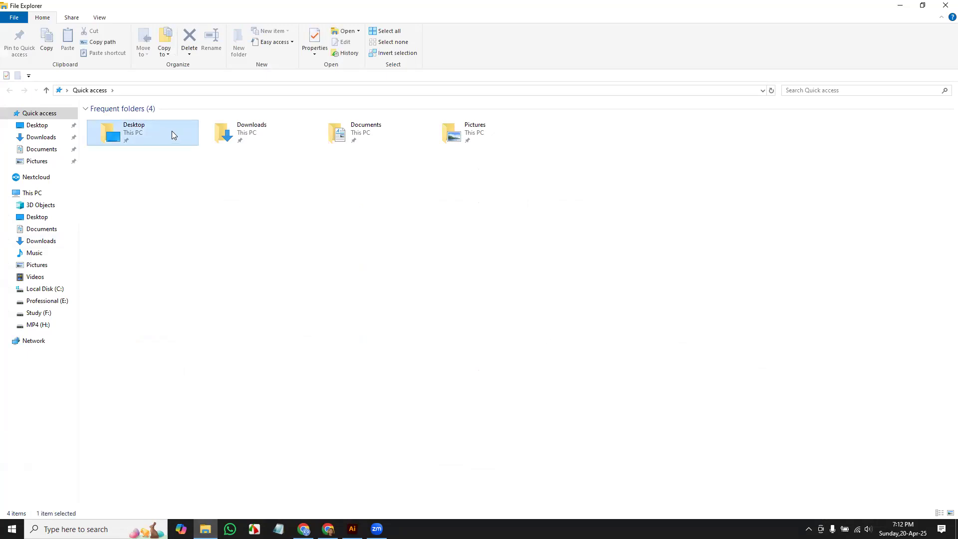
{"action": "double_click", "coordinate": [172, 131]}
{"action": "double_click", "coordinate": [169, 131]}
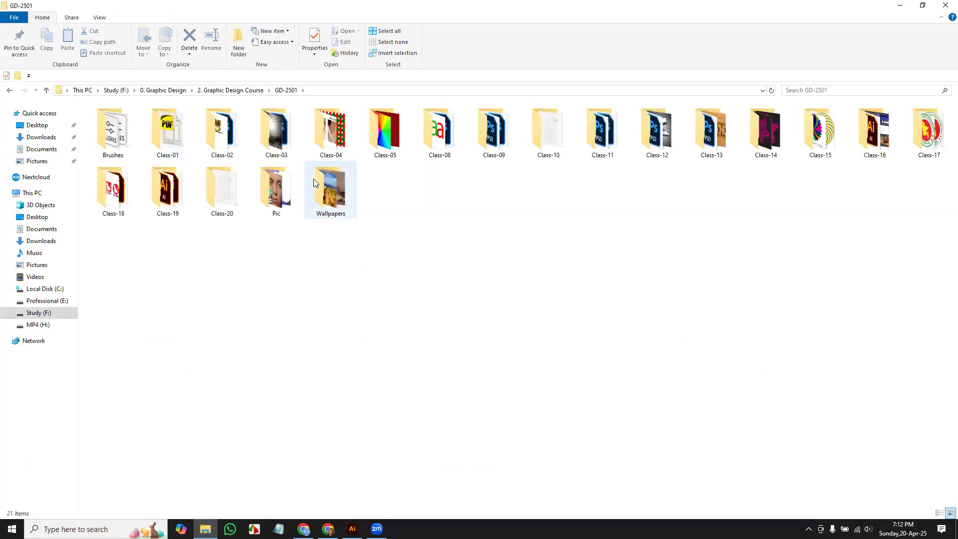
{"action": "double_click", "coordinate": [232, 199]}
{"action": "double_click", "coordinate": [183, 123]}
{"action": "left_click_drag", "start_coordinate": [170, 217], "coordinate": [392, 232]}
Zoom the Notepad notes to 200% and move the window higher on screen
{"action": "left_click", "coordinate": [393, 233]}
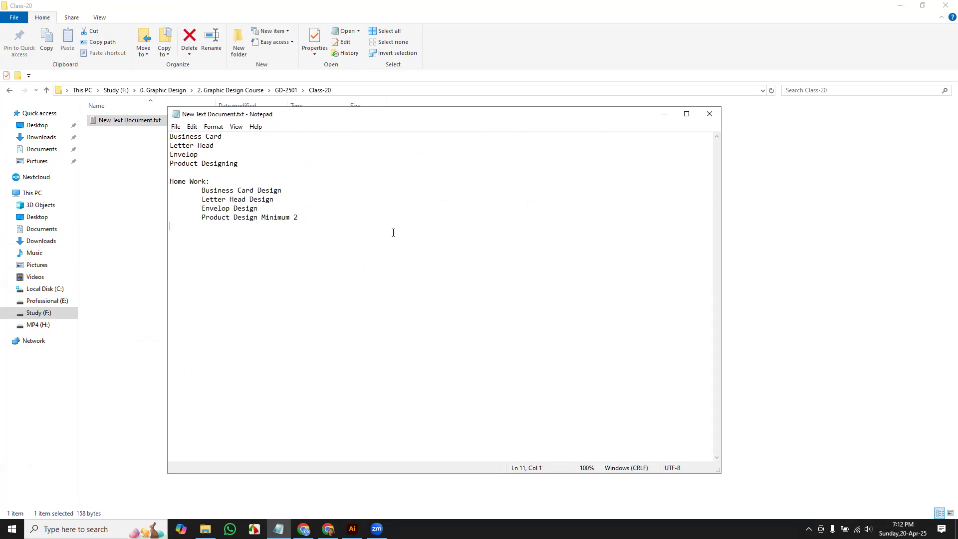
{"action": "key", "text": "ctrl+a"}
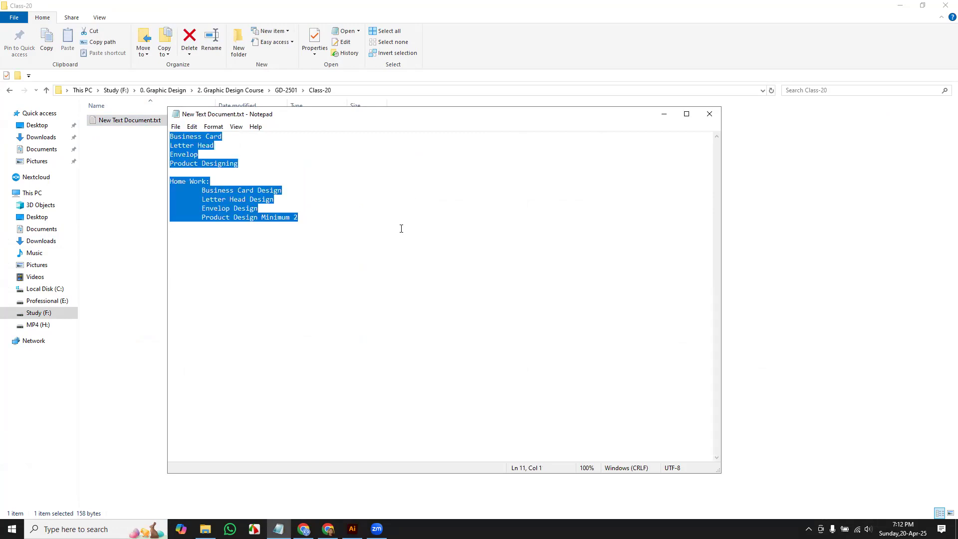
{"action": "scroll", "coordinate": [401, 228], "scroll_direction": "up", "scroll_amount": 10}
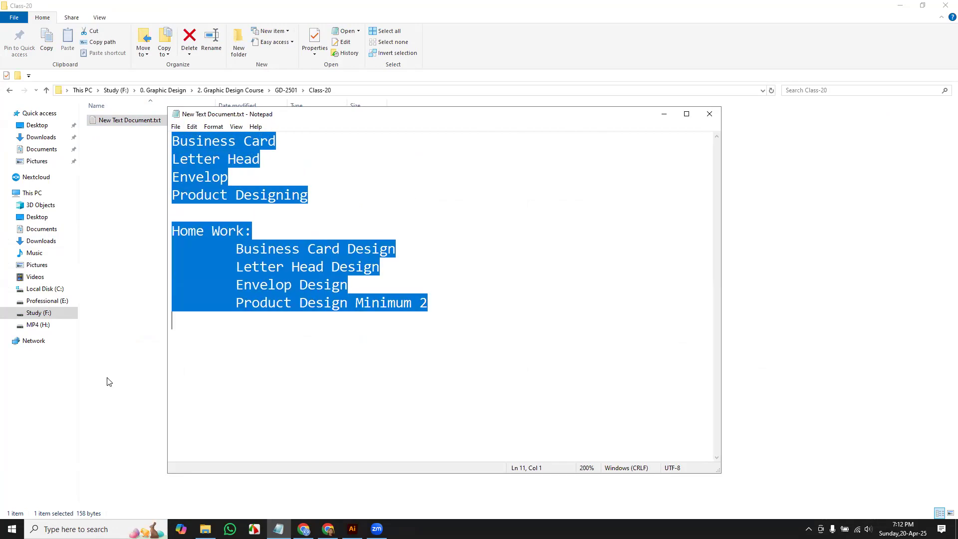
{"action": "left_click", "coordinate": [206, 337]}
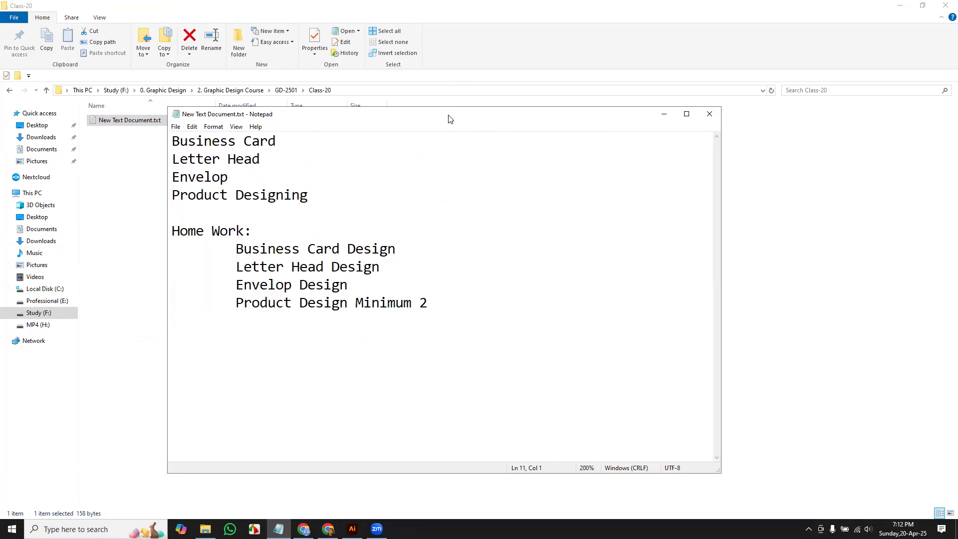
{"action": "left_click_drag", "start_coordinate": [449, 120], "coordinate": [461, 72]}
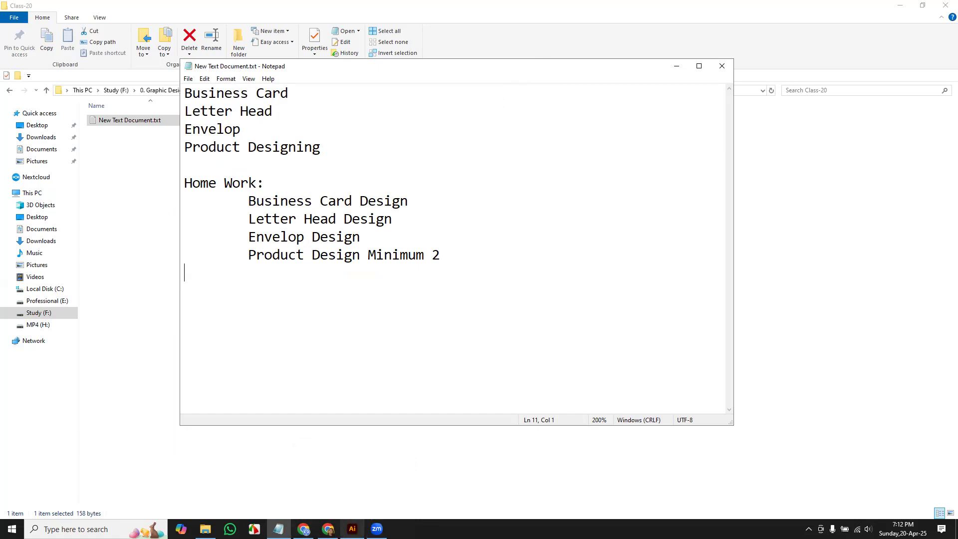
Switch between Adobe Illustrator and the notes from the taskbar
{"action": "left_click", "coordinate": [352, 529]}
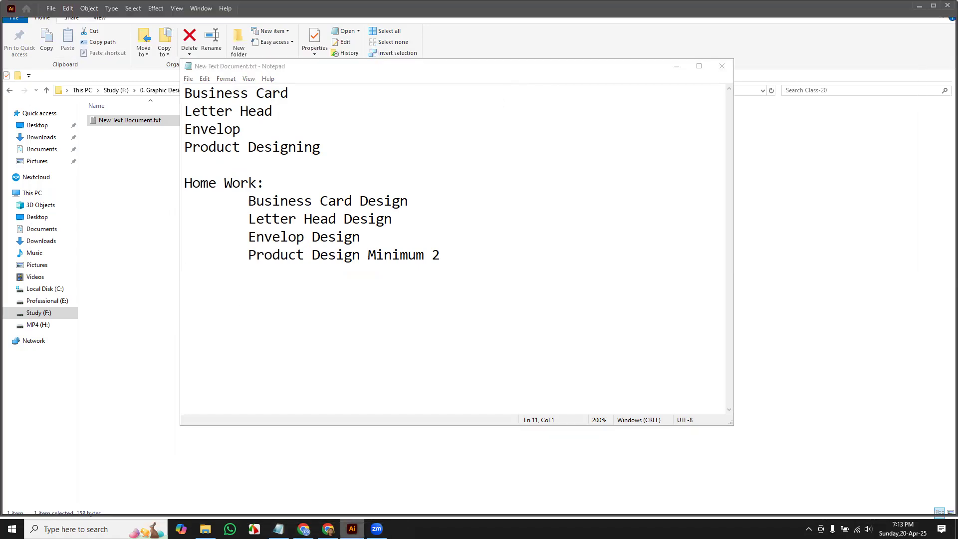
{"action": "left_click", "coordinate": [352, 529]}
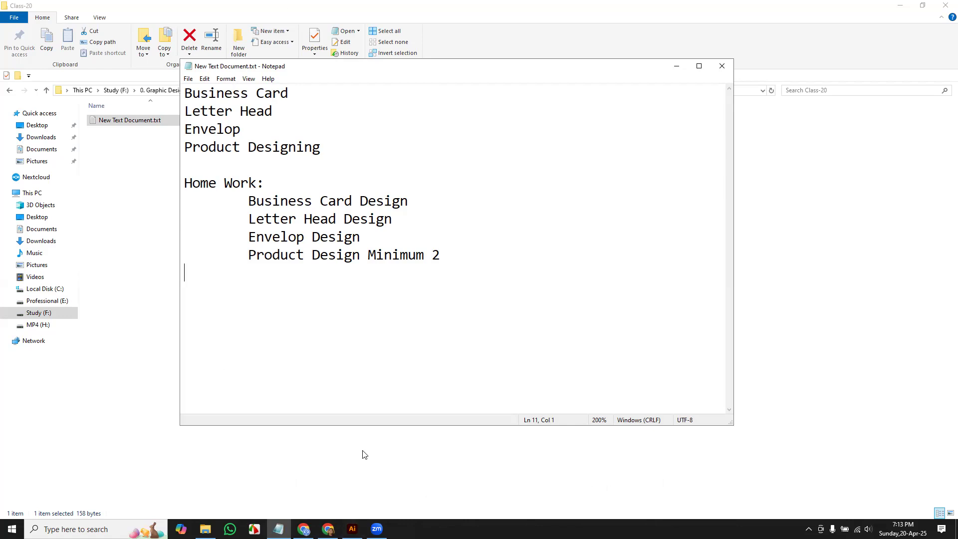
{"action": "mouse_move", "coordinate": [352, 528]}
Create a new Illustrator document 3.5 × 2 inches in size
{"action": "left_click", "coordinate": [352, 529]}
{"action": "left_click", "coordinate": [33, 77]}
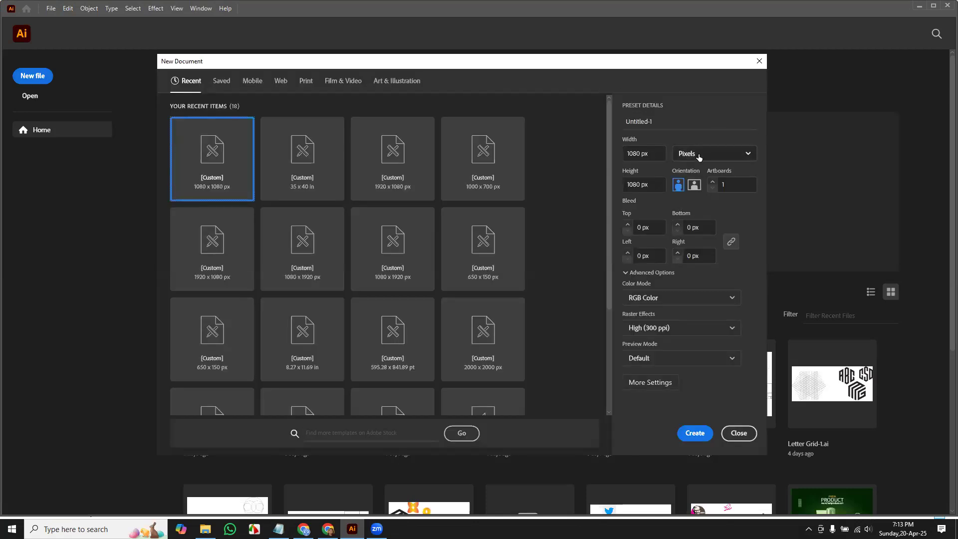
{"action": "left_click", "coordinate": [698, 154]}
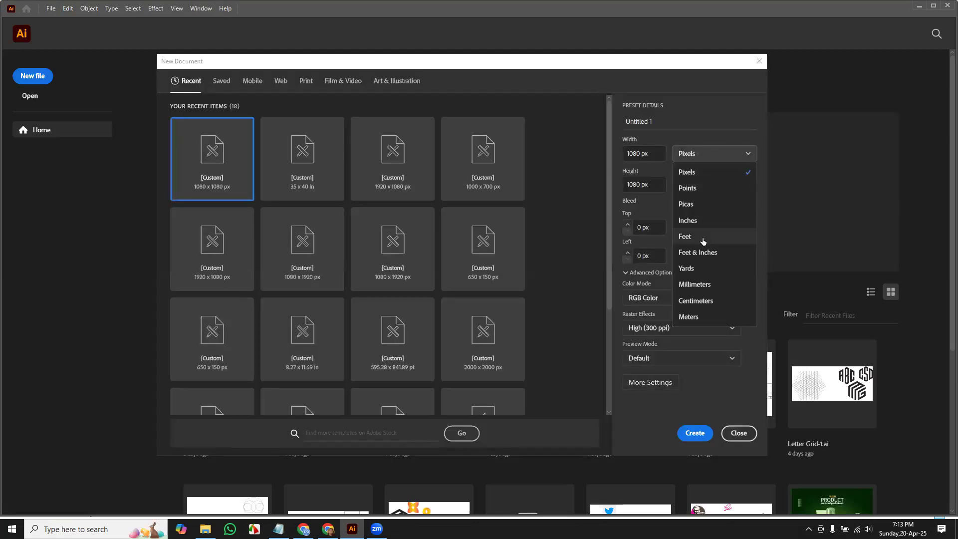
{"action": "left_click", "coordinate": [704, 222]}
{"action": "left_click_drag", "start_coordinate": [636, 153], "coordinate": [614, 153]}
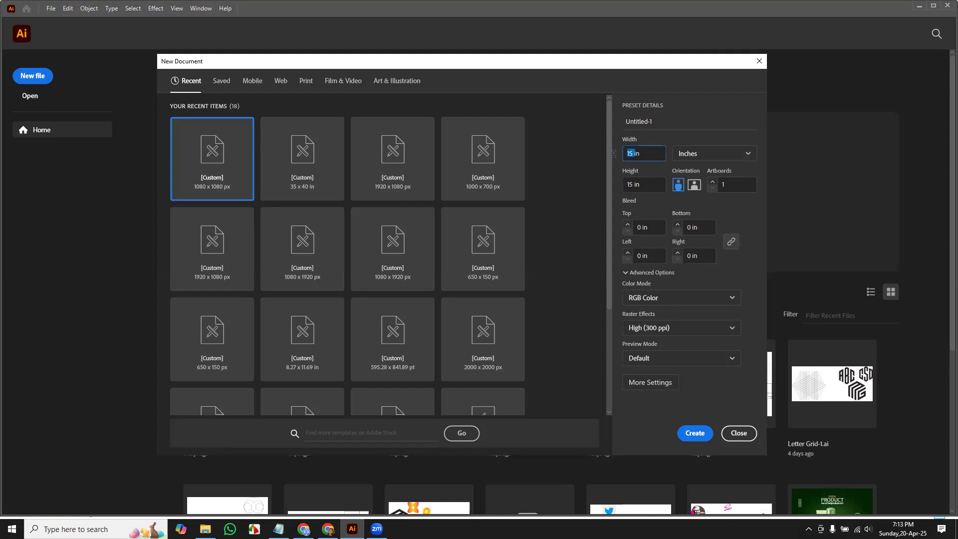
{"action": "type", "text": "3.5"}
{"action": "double_click", "coordinate": [633, 185]}
{"action": "type", "text": "2"}
{"action": "key", "text": "Return"}
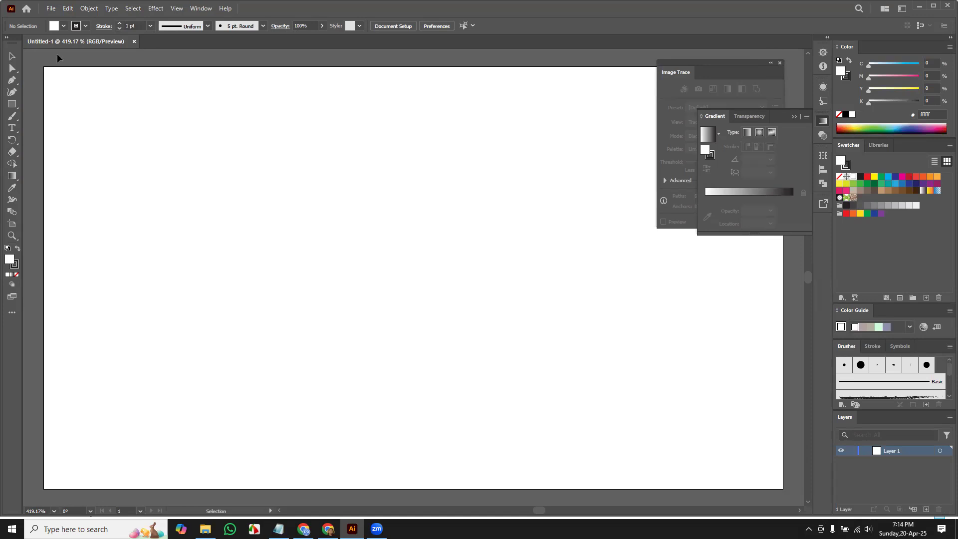
Start another new document, then return to the attendance sheet in Google Sheets
{"action": "left_click", "coordinate": [51, 8]}
{"action": "left_click", "coordinate": [56, 18]}
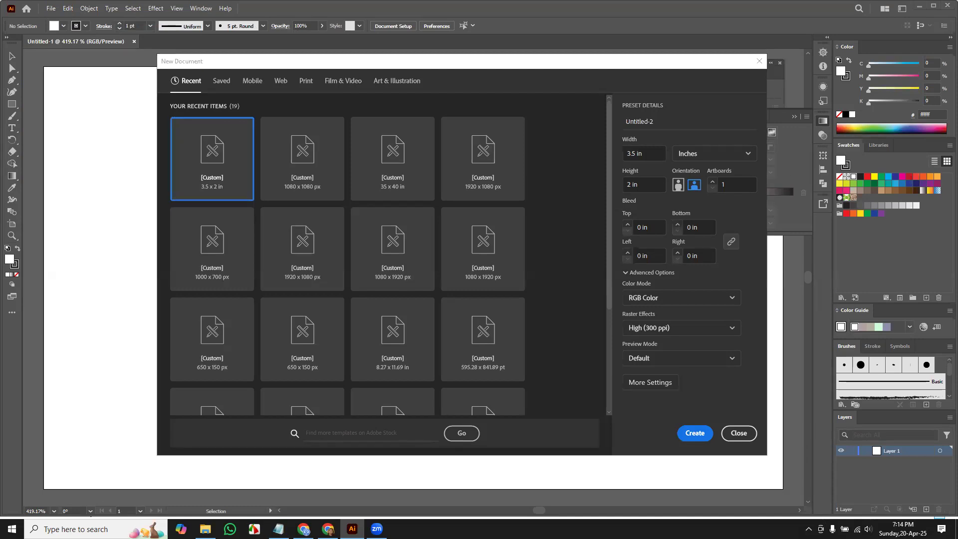
{"action": "left_click", "coordinate": [327, 529]}
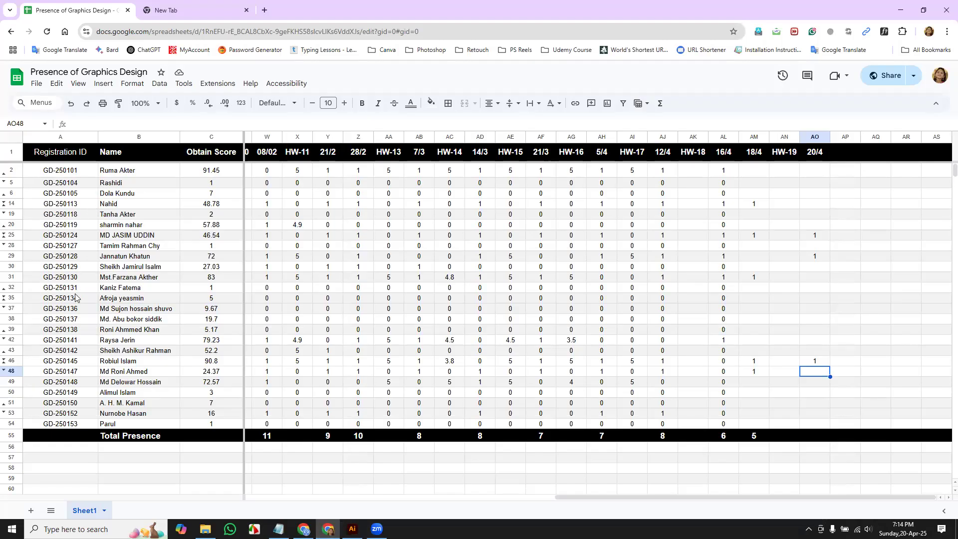
Enter 1 in cell AO31 for the row 31 student, then return to Illustrator
{"action": "left_click", "coordinate": [11, 277]}
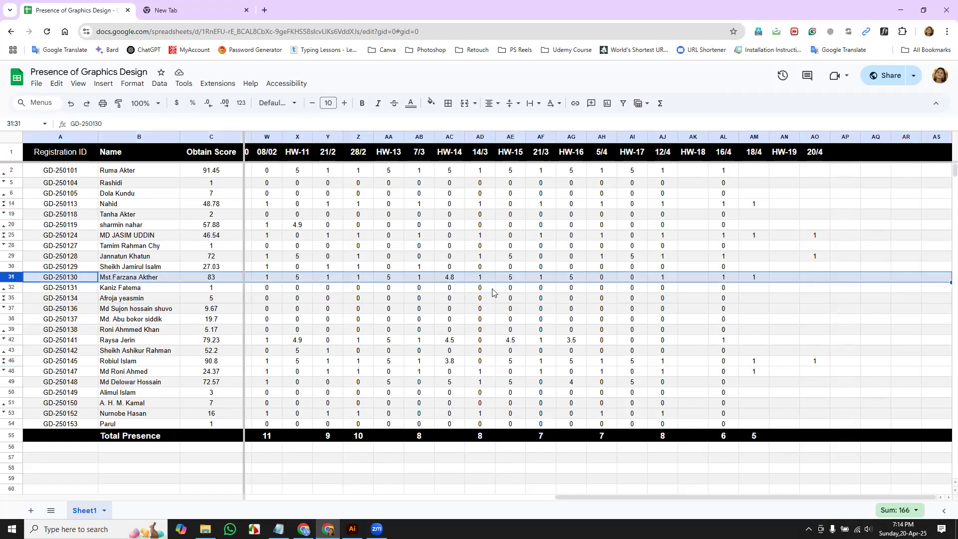
{"action": "left_click", "coordinate": [818, 280]}
{"action": "type", "text": "1"}
{"action": "key", "text": "Return"}
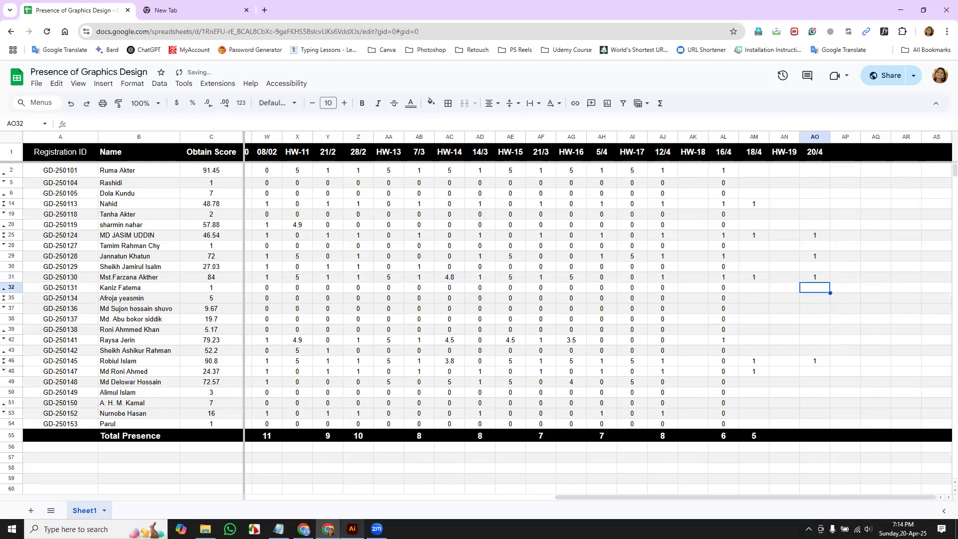
{"action": "left_click", "coordinate": [352, 529]}
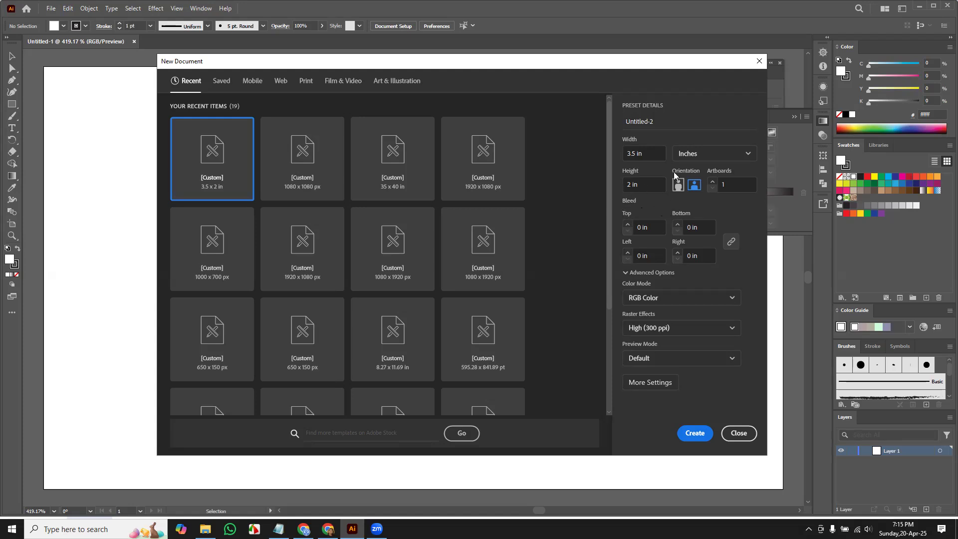
Set 0.25 in bleed on all sides, CMYK Color, High (300 ppi) raster effects, and create the document
{"action": "left_click", "coordinate": [639, 228]}
{"action": "type", "text": ".25"}
{"action": "left_click", "coordinate": [733, 247]}
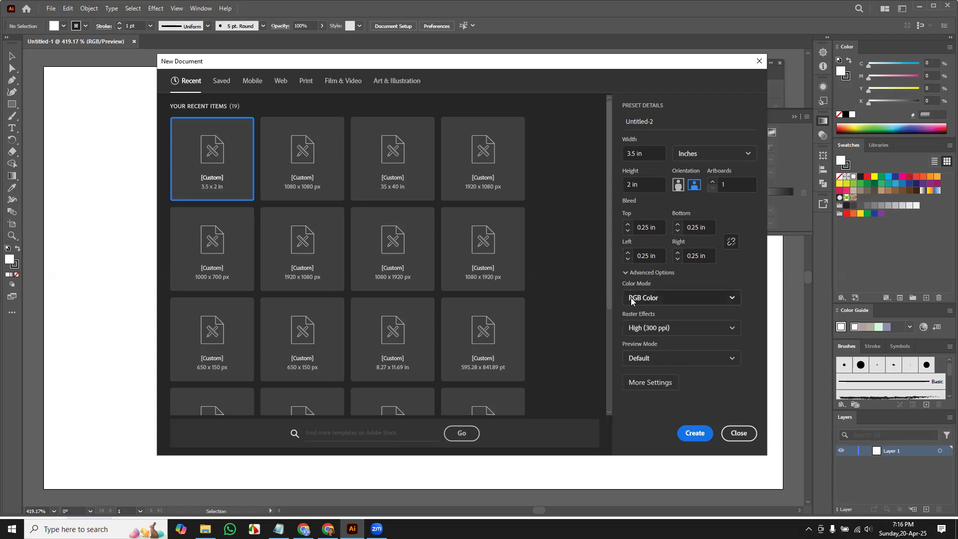
{"action": "left_click", "coordinate": [710, 298]}
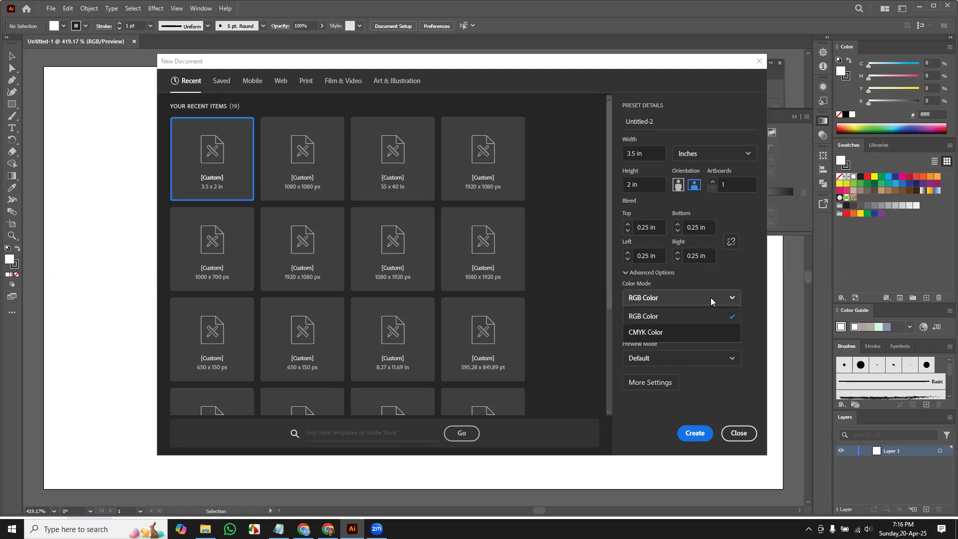
{"action": "left_click", "coordinate": [693, 330]}
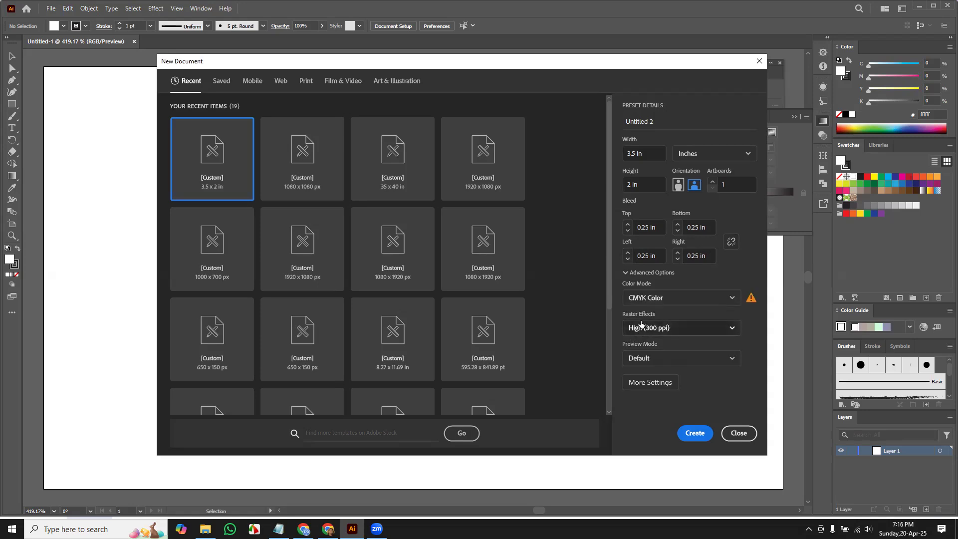
{"action": "left_click", "coordinate": [706, 327]}
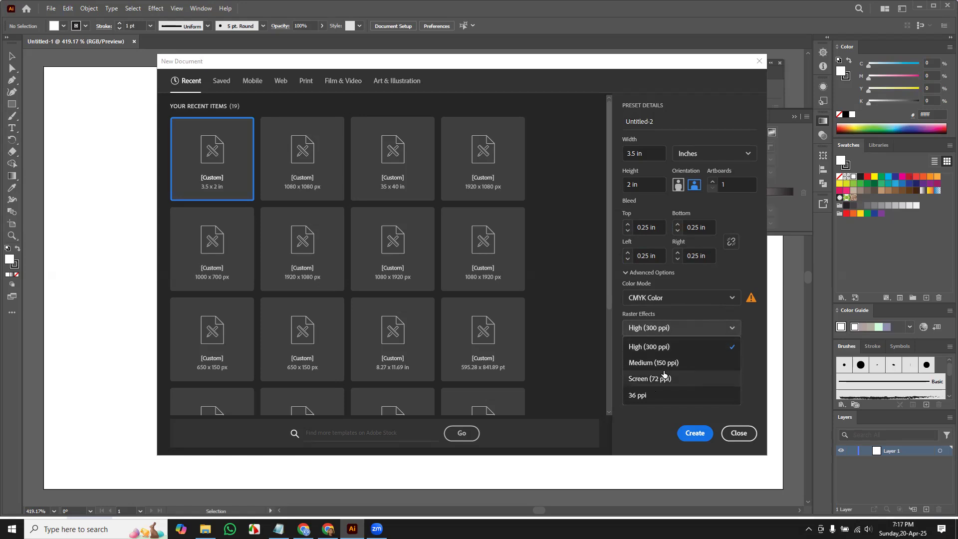
{"action": "left_click", "coordinate": [690, 347]}
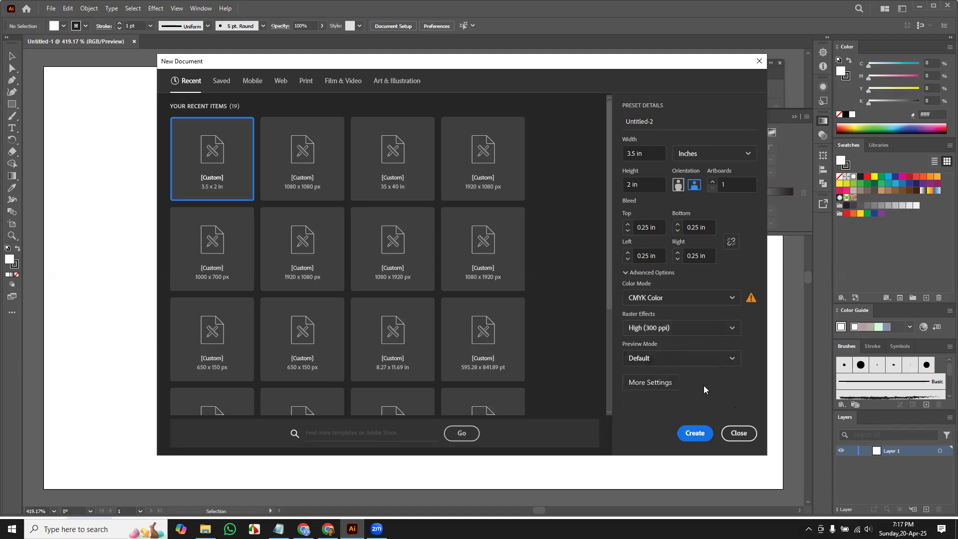
{"action": "left_click", "coordinate": [693, 433]}
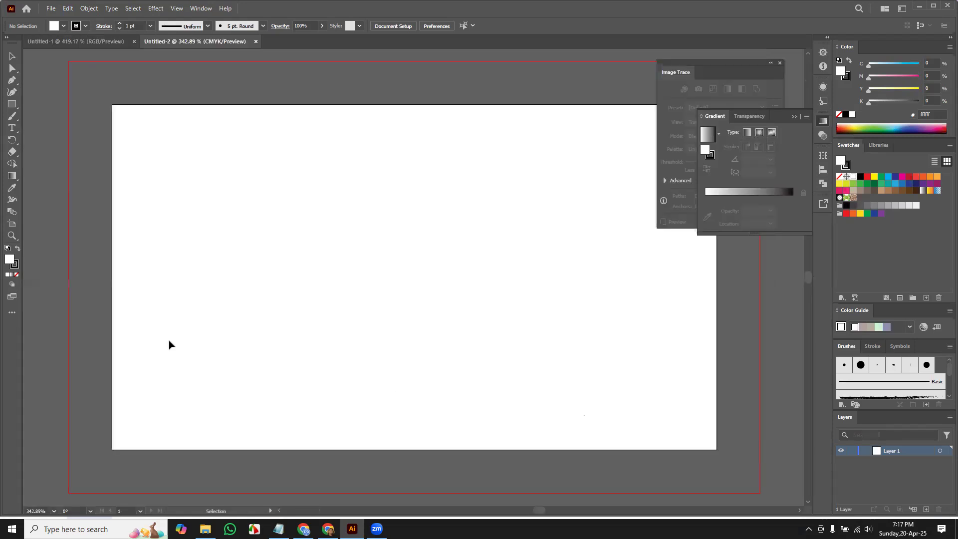
Close the Untitled-1 document, zoom out, and dismiss the Image Trace and Gradient panels
{"action": "left_click", "coordinate": [122, 42]}
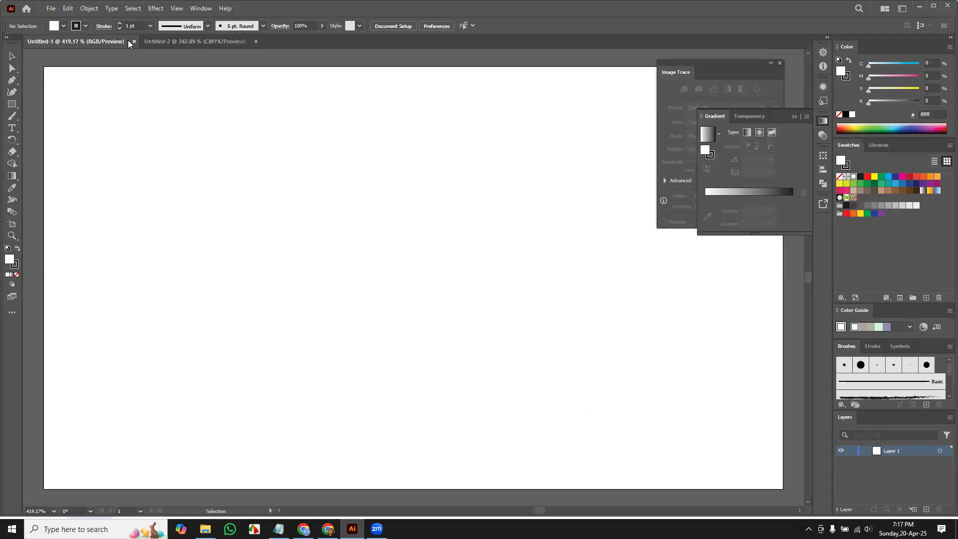
{"action": "left_click", "coordinate": [134, 42]}
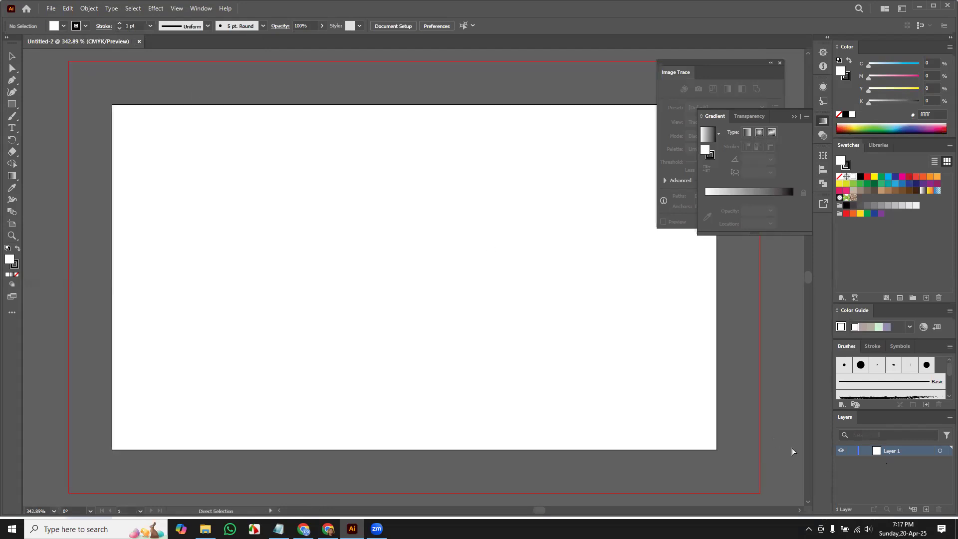
{"action": "key", "text": "ctrl+minus"}
{"action": "key", "text": "ctrl+minus"}
{"action": "key", "text": "ctrl+minus"}
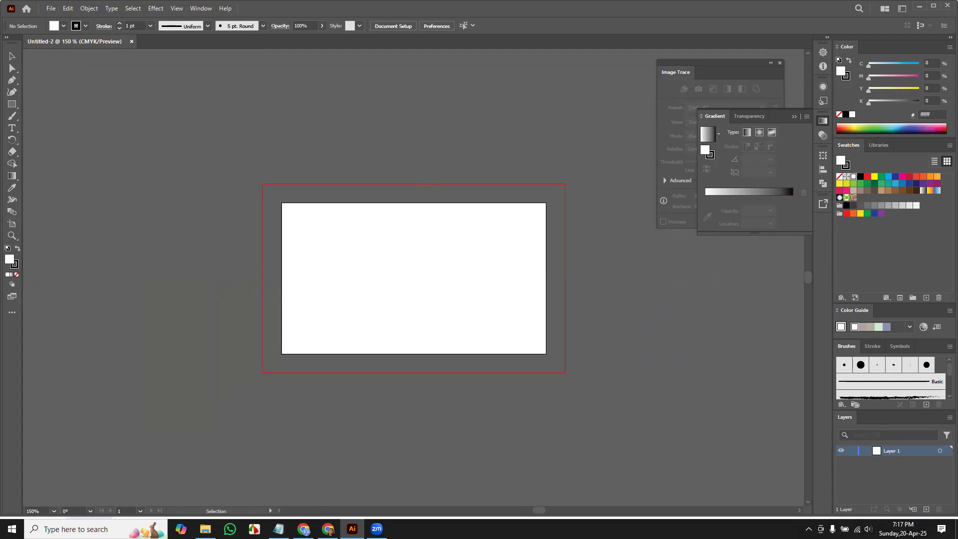
{"action": "left_click", "coordinate": [779, 63]}
{"action": "left_click", "coordinate": [794, 116]}
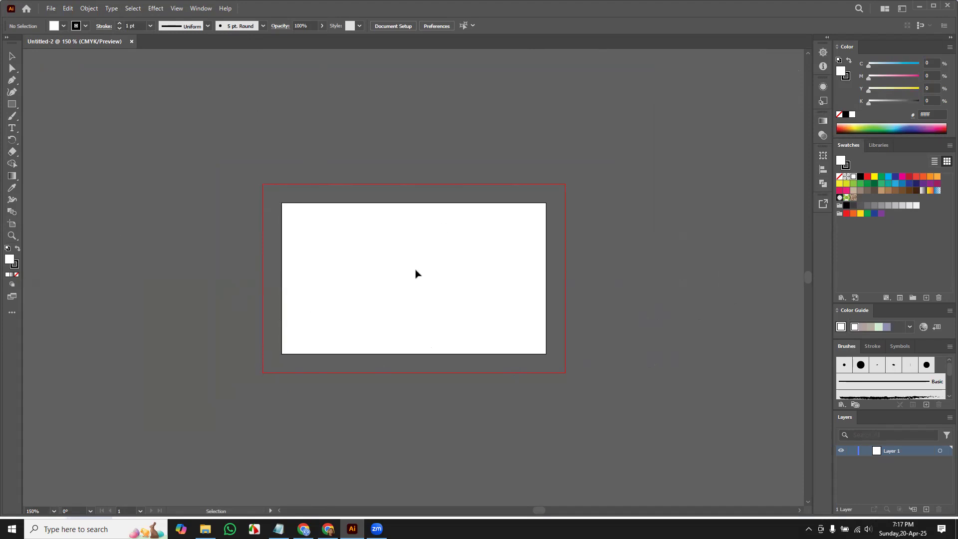
Draw a 3.5 × 2 in rectangle with its stroke set to None
{"action": "left_click", "coordinate": [11, 103]}
{"action": "left_click", "coordinate": [380, 239]}
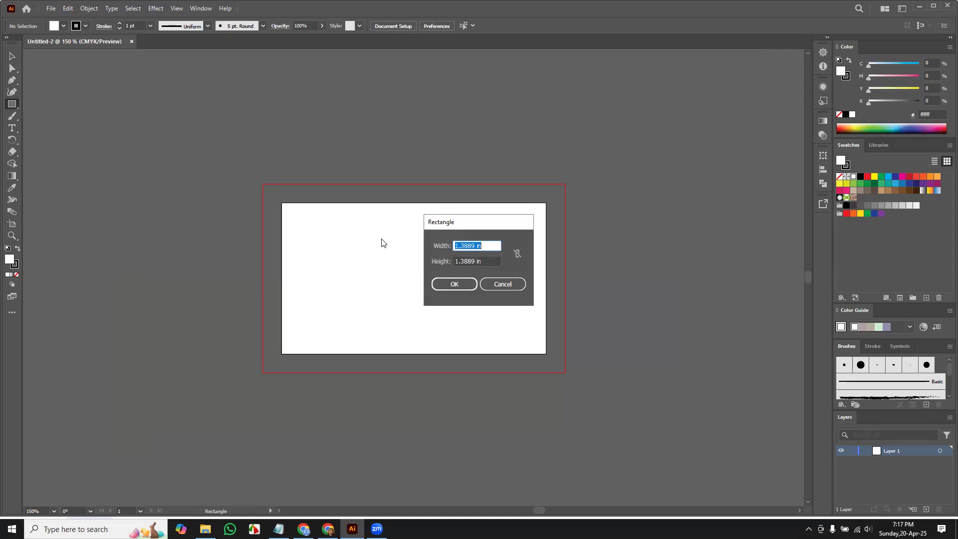
{"action": "left_click_drag", "start_coordinate": [475, 245], "coordinate": [427, 246]}
{"action": "type", "text": "3.5"}
{"action": "left_click_drag", "start_coordinate": [474, 260], "coordinate": [444, 261]}
{"action": "type", "text": "2"}
{"action": "left_click", "coordinate": [454, 284]}
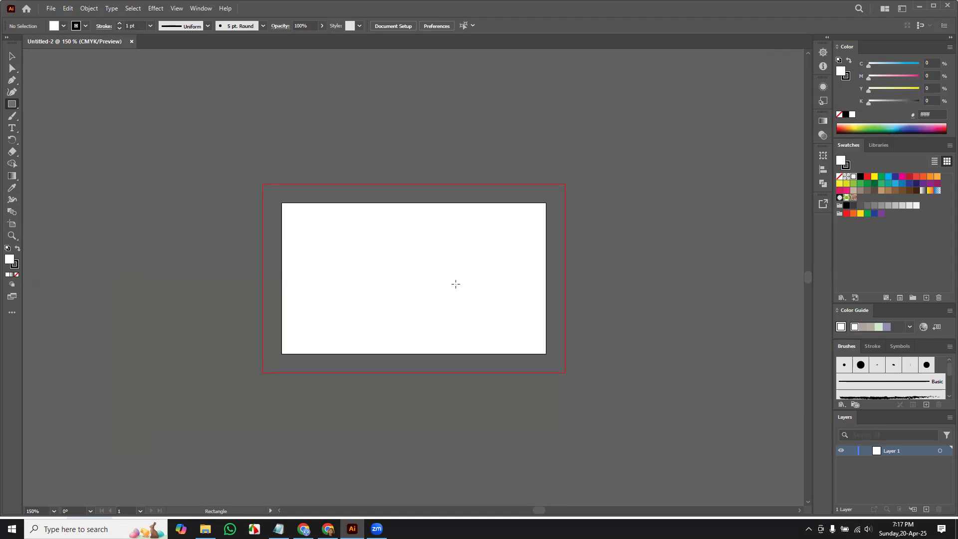
{"action": "left_click", "coordinate": [85, 26]}
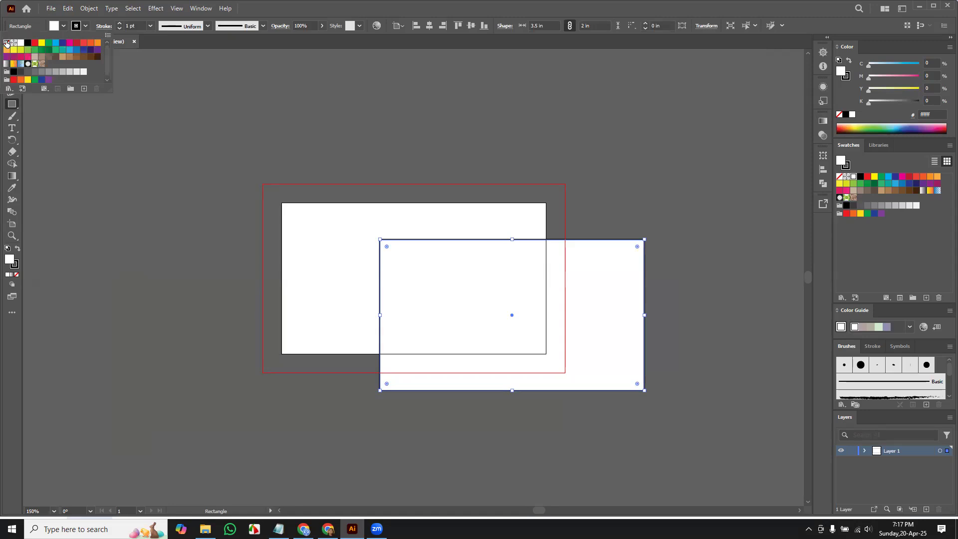
{"action": "left_click", "coordinate": [7, 43]}
Centre the rectangle horizontally and vertically on the artboard
{"action": "left_click", "coordinate": [333, 342]}
{"action": "key", "text": "v"}
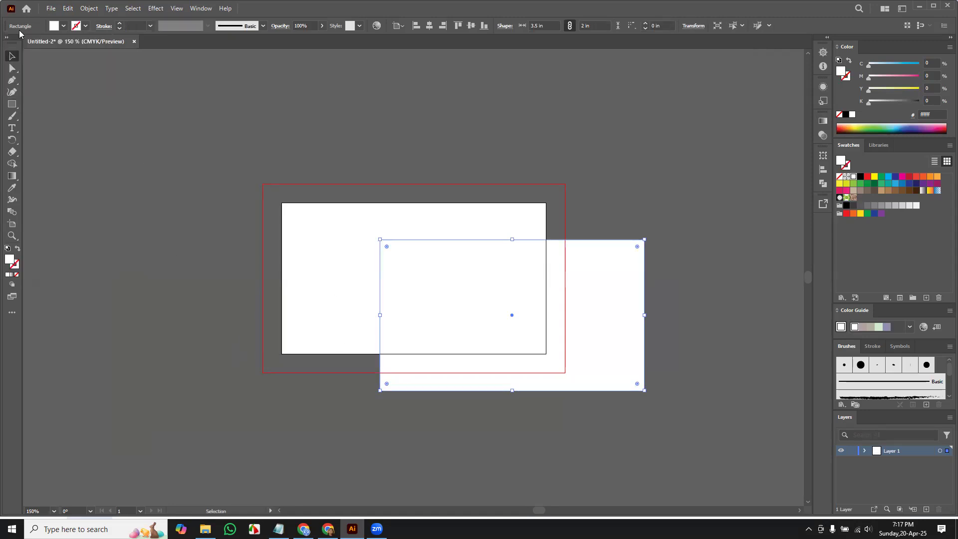
{"action": "left_click", "coordinate": [428, 26]}
{"action": "left_click", "coordinate": [469, 27]}
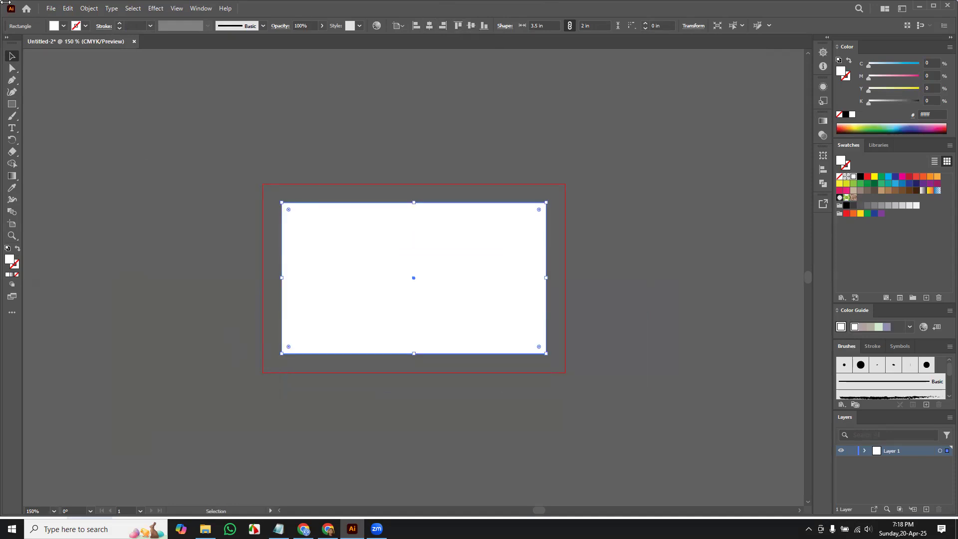
{"action": "left_click", "coordinate": [88, 9]}
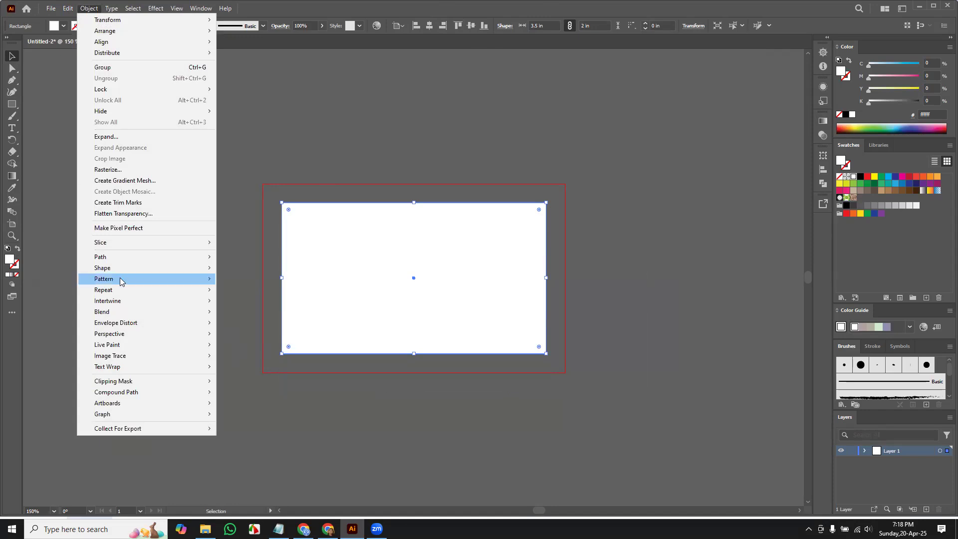
Offset the rectangle outward by 0.25 in, creating a 4 × 2.5 in bleed rectangle
{"action": "mouse_move", "coordinate": [145, 260]}
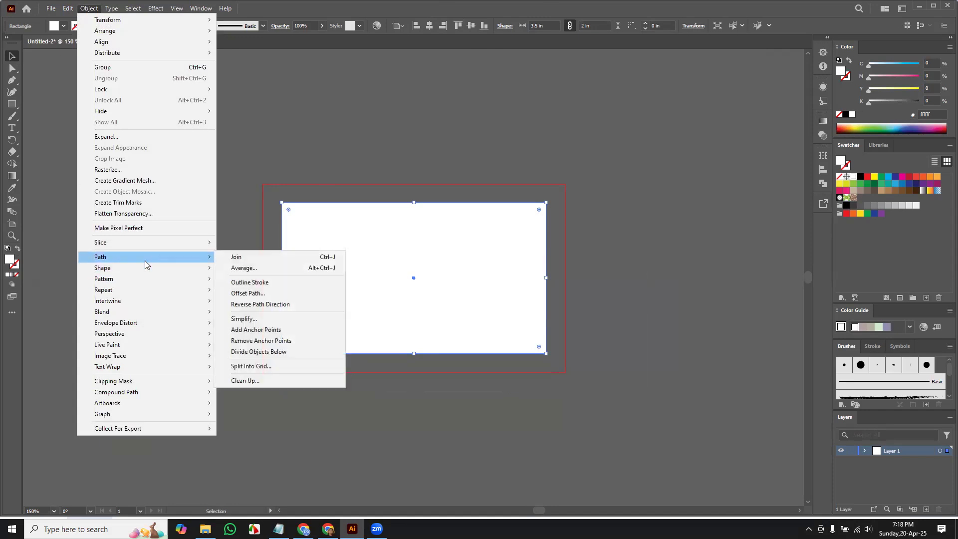
{"action": "left_click", "coordinate": [266, 293]}
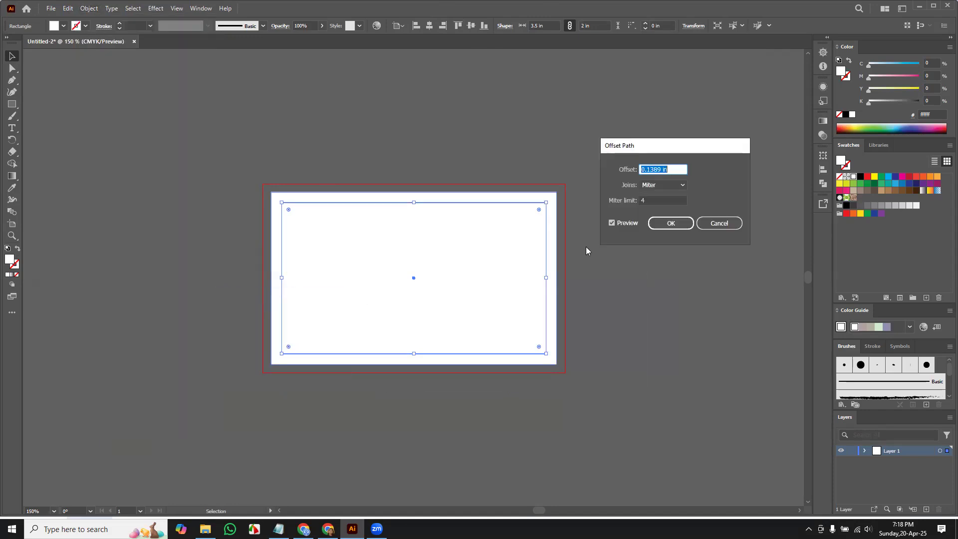
{"action": "left_click", "coordinate": [662, 169]}
{"action": "double_click", "coordinate": [662, 169]}
{"action": "type", "text": ".25"}
{"action": "left_click", "coordinate": [612, 222]}
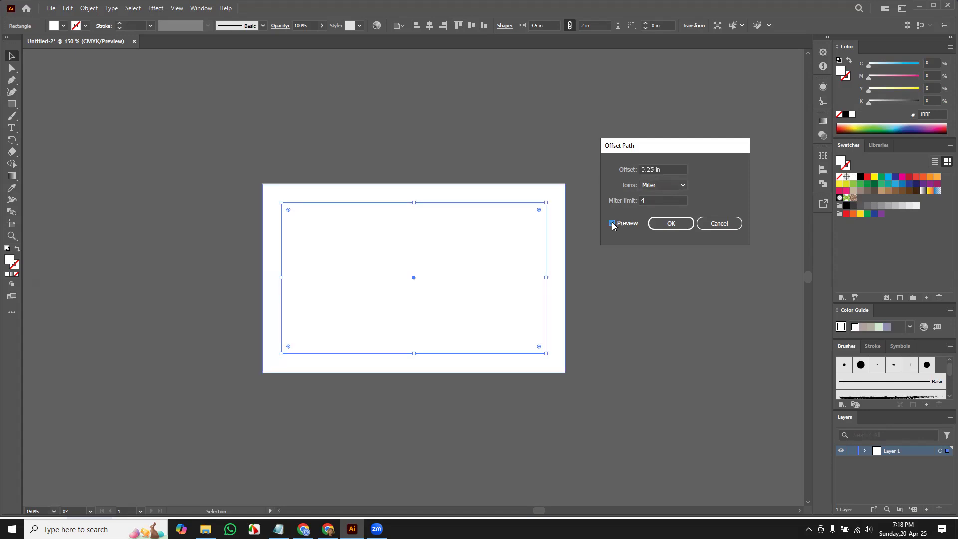
{"action": "left_click", "coordinate": [612, 223]}
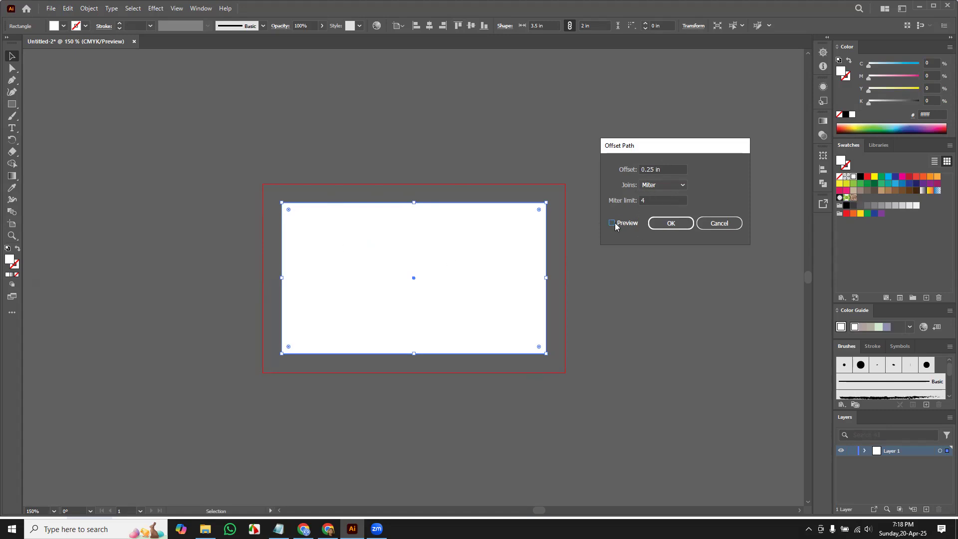
{"action": "left_click", "coordinate": [673, 225]}
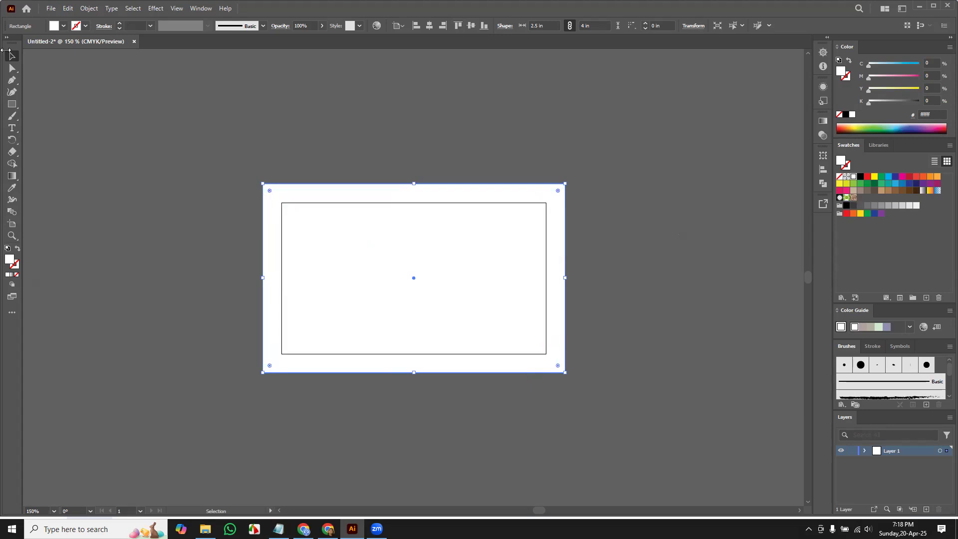
{"action": "left_click", "coordinate": [95, 105]}
Offset the artboard rectangle by -0.25 in, creating a 3 × 1.5 in safe-zone rectangle
{"action": "left_click", "coordinate": [376, 272]}
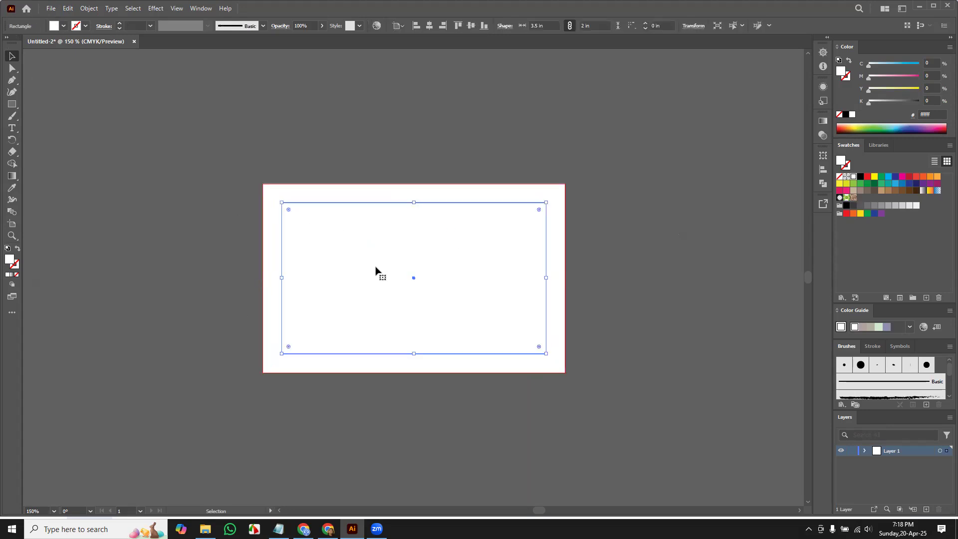
{"action": "left_click", "coordinate": [88, 8]}
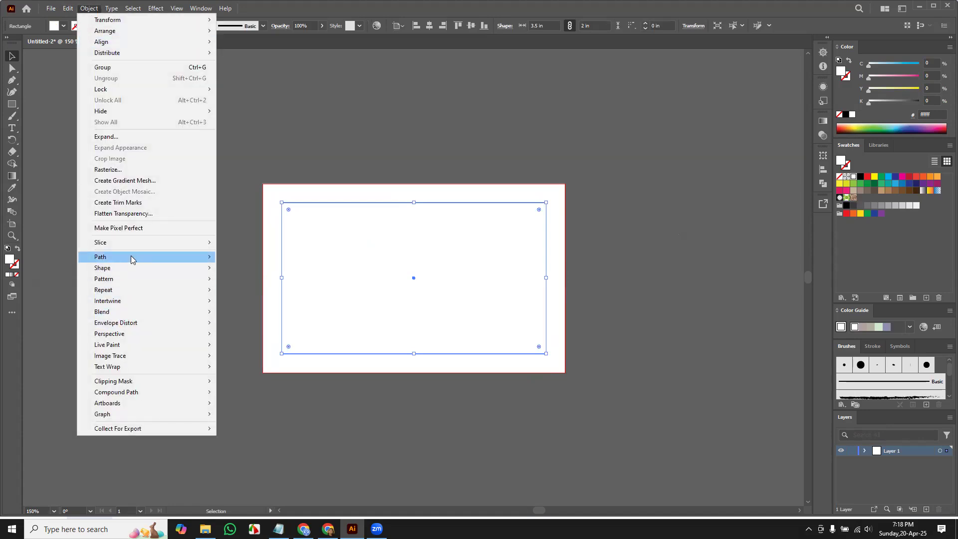
{"action": "mouse_move", "coordinate": [131, 257]}
{"action": "left_click", "coordinate": [248, 294]}
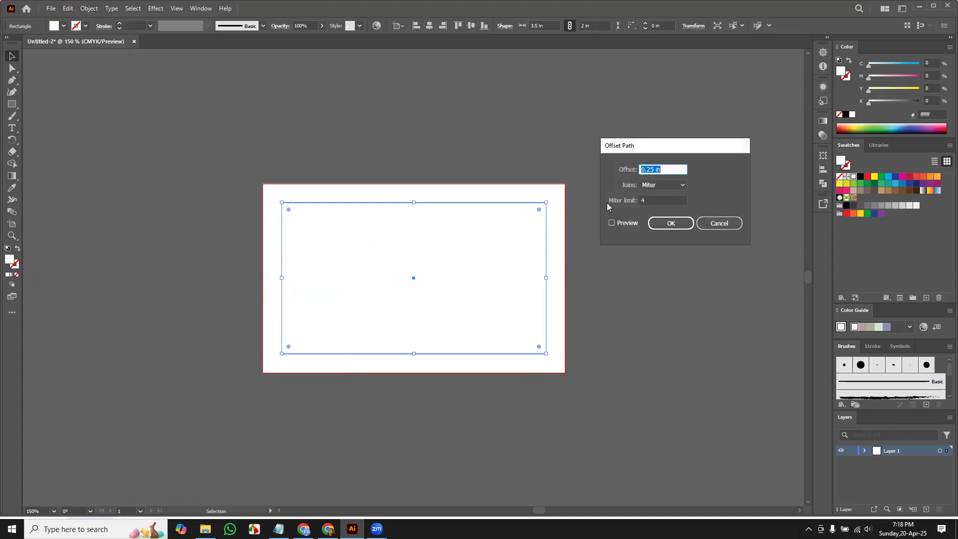
{"action": "left_click", "coordinate": [640, 170]}
{"action": "type", "text": "-"}
{"action": "left_click", "coordinate": [677, 226]}
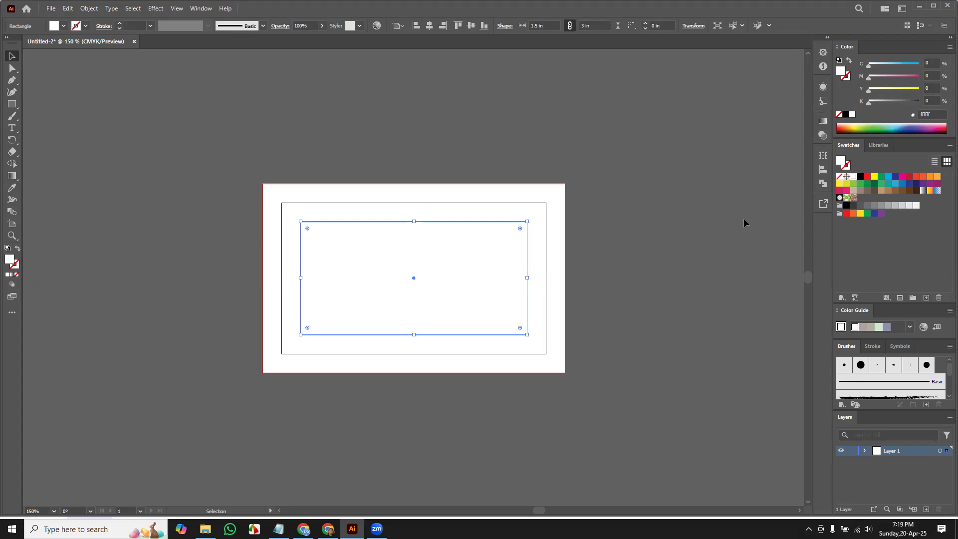
Create a new 3.5 × 2 in document with 0.125 in bleed on all sides
{"action": "left_click", "coordinate": [54, 8]}
{"action": "left_click", "coordinate": [52, 20]}
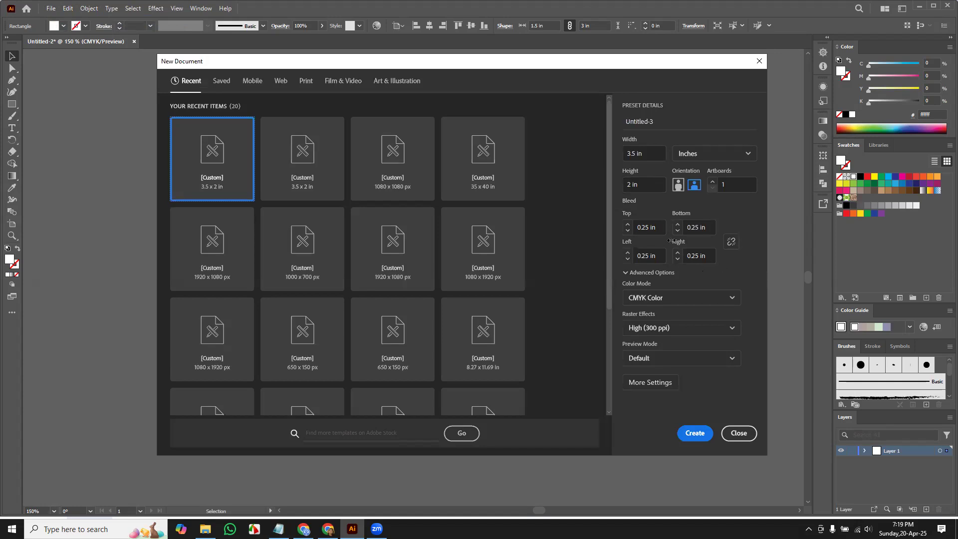
{"action": "left_click", "coordinate": [642, 228]}
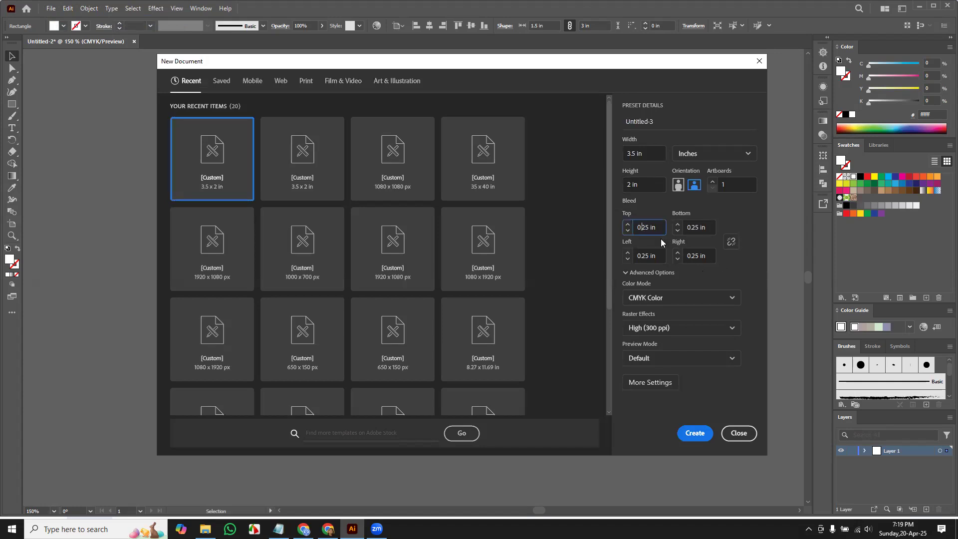
{"action": "type", "text": "1"}
{"action": "left_click", "coordinate": [733, 241]}
{"action": "left_click", "coordinate": [696, 439]}
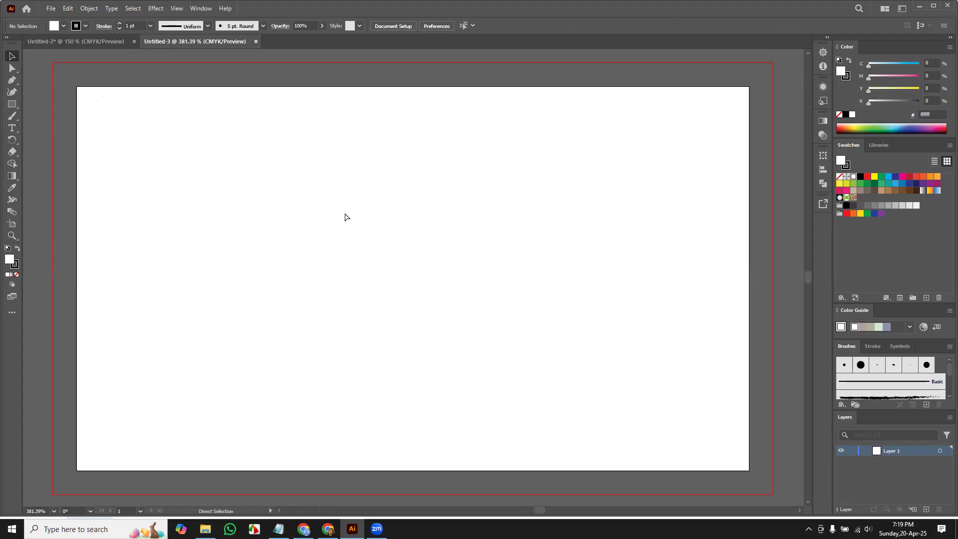
{"action": "key", "text": "ctrl+minus"}
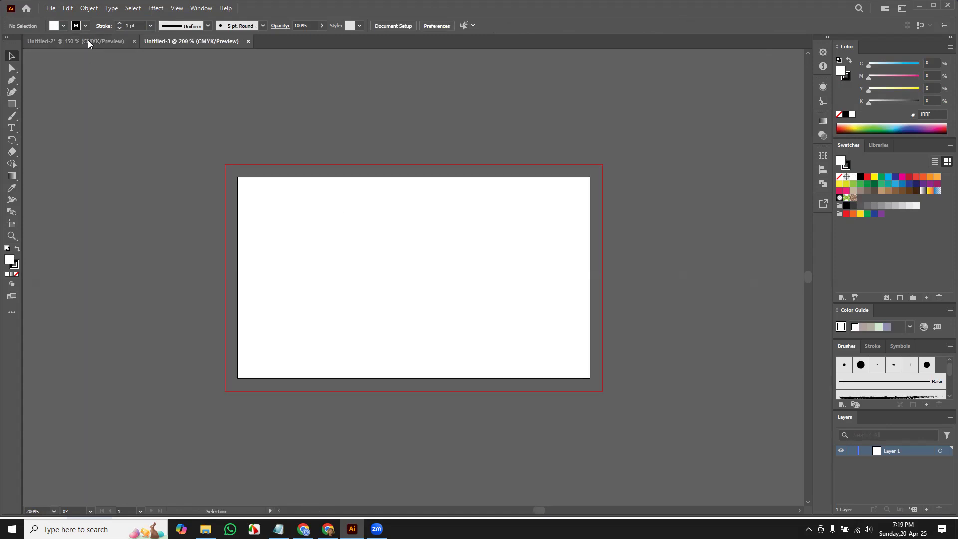
Close the Untitled-2 document without saving changes
{"action": "left_click", "coordinate": [123, 42]}
{"action": "left_click", "coordinate": [134, 42]}
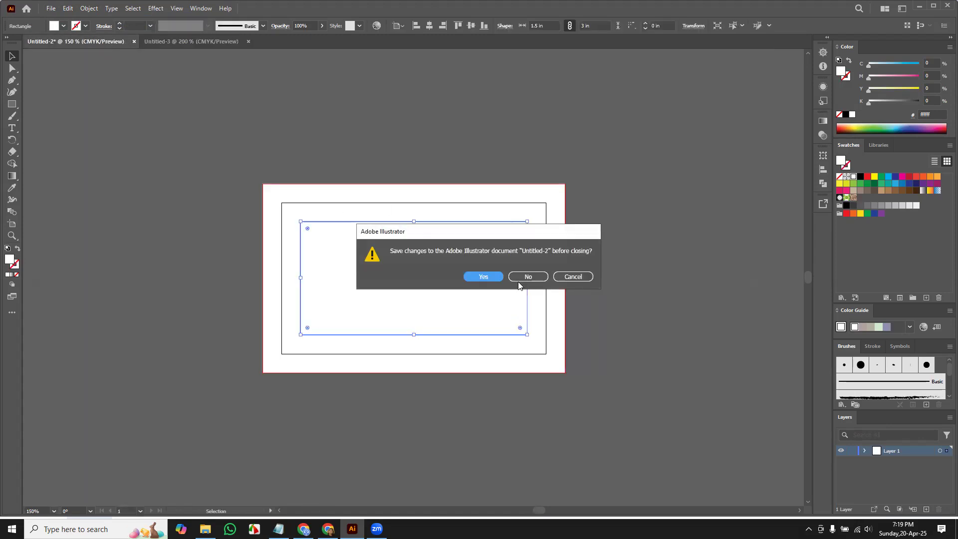
{"action": "left_click", "coordinate": [532, 279]}
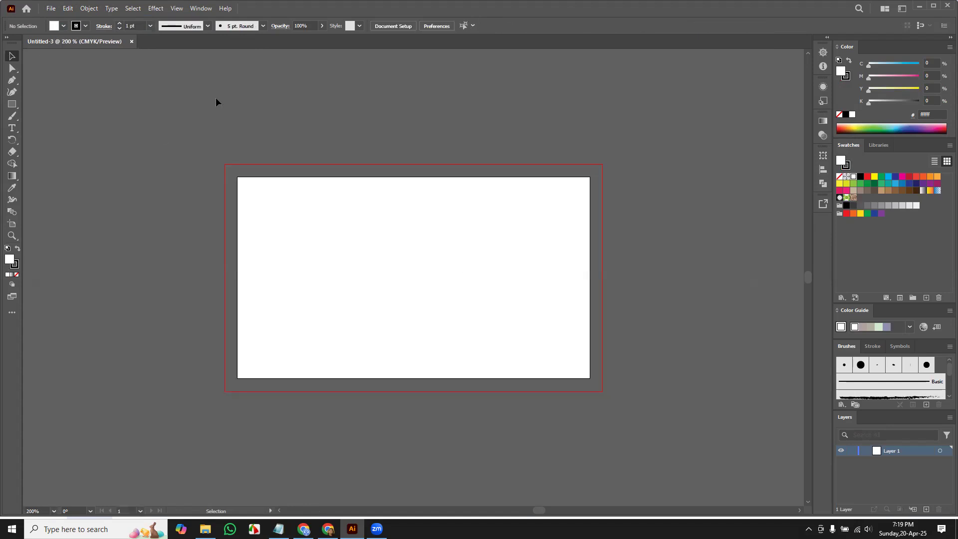
Draw a 3.5 × 2 in rectangle with no stroke and centre it on the artboard
{"action": "left_click", "coordinate": [14, 105]}
{"action": "left_click", "coordinate": [382, 256]}
{"action": "left_click", "coordinate": [457, 282]}
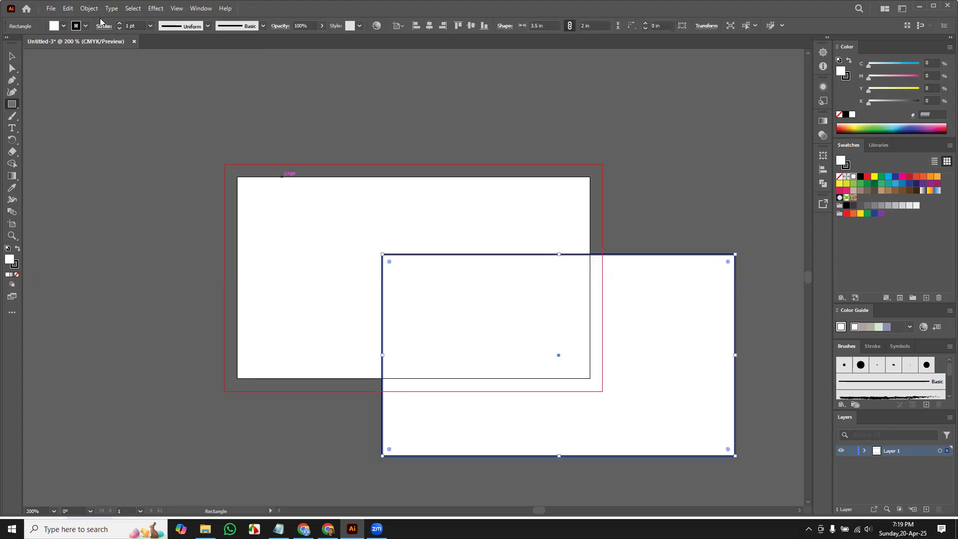
{"action": "left_click", "coordinate": [85, 26]}
{"action": "left_click", "coordinate": [7, 43]}
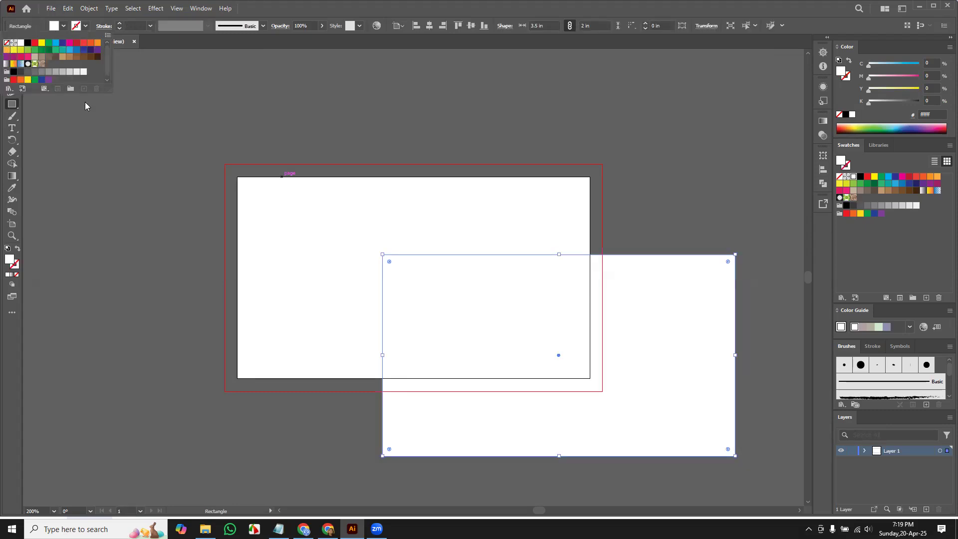
{"action": "left_click", "coordinate": [12, 56]}
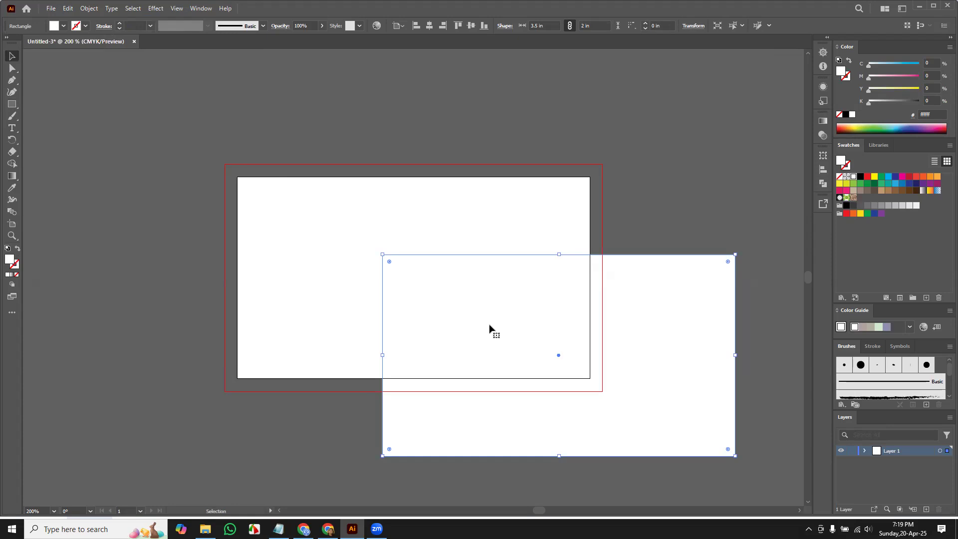
{"action": "left_click", "coordinate": [429, 27]}
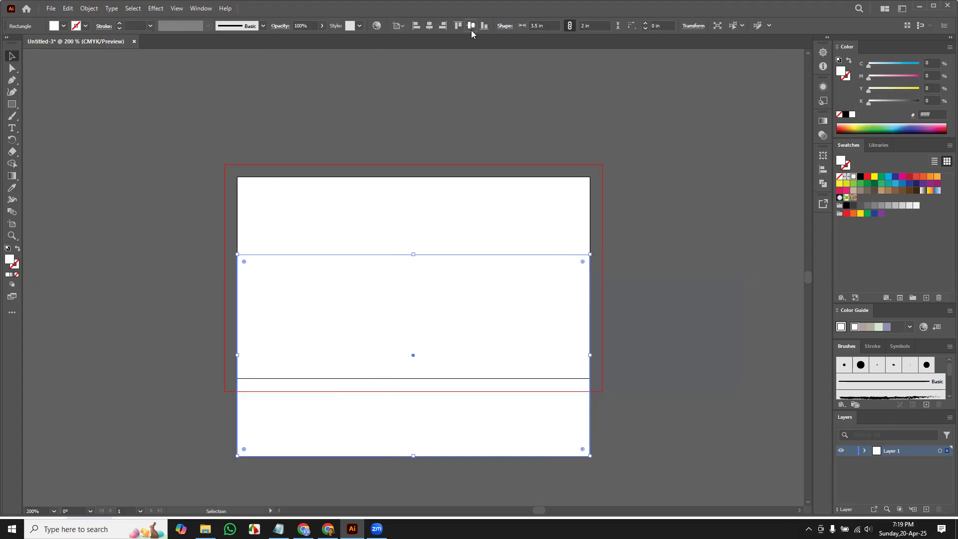
{"action": "left_click", "coordinate": [471, 29]}
Offset Path the rectangle by -0.25 in, then reselect the original rectangle
{"action": "left_click", "coordinate": [89, 9]}
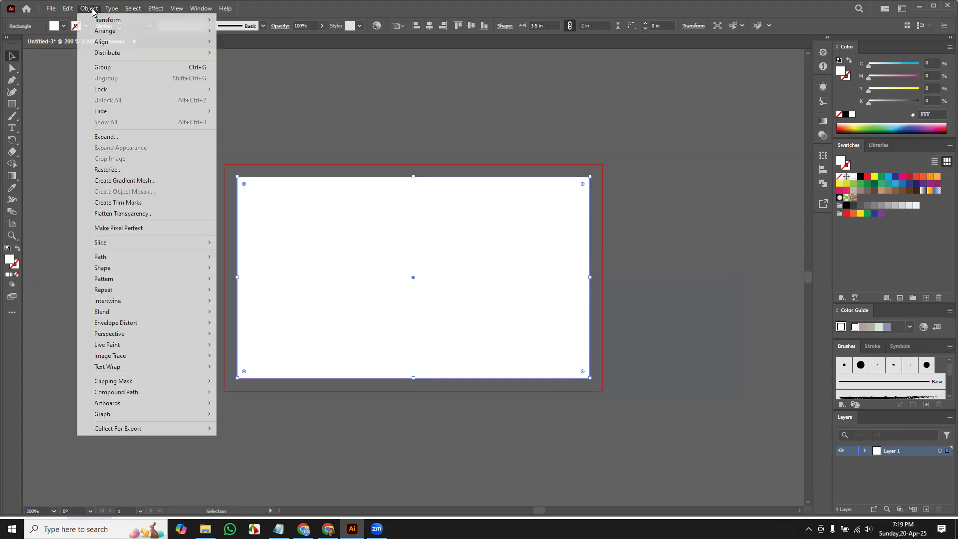
{"action": "mouse_move", "coordinate": [140, 262]}
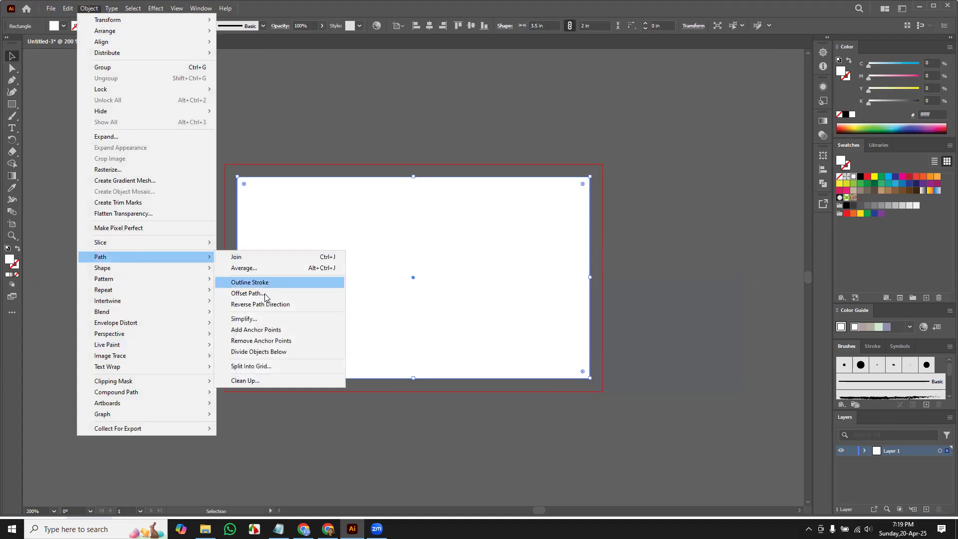
{"action": "left_click", "coordinate": [265, 295]}
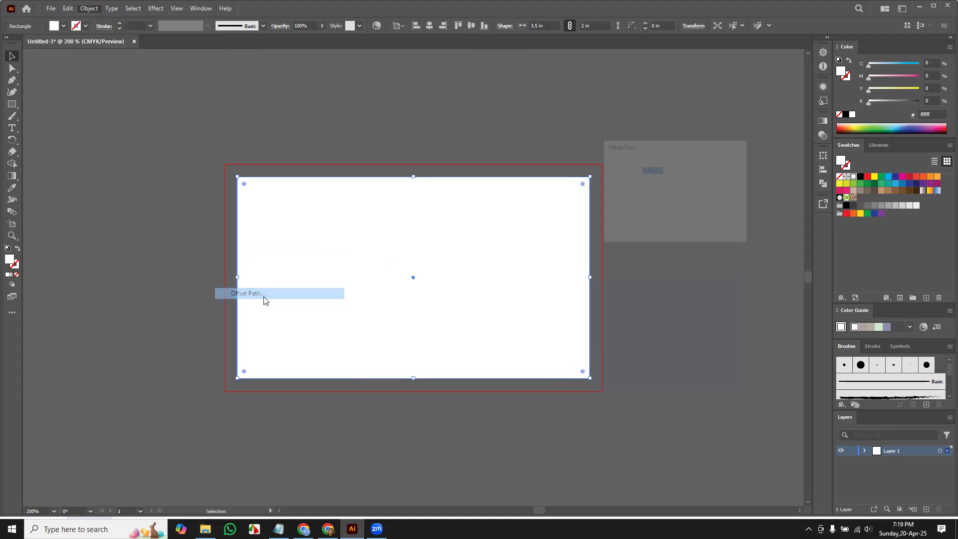
{"action": "left_click", "coordinate": [648, 170]}
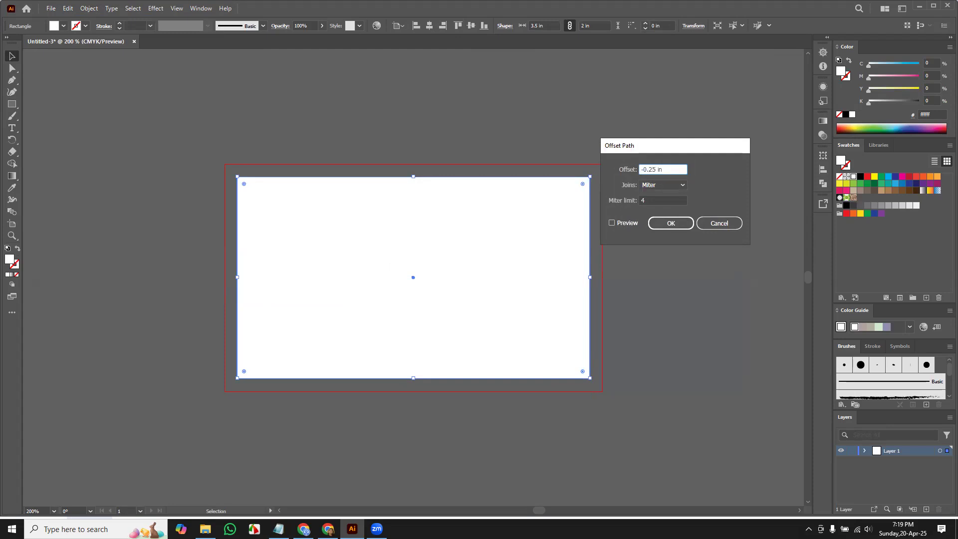
{"action": "left_click", "coordinate": [670, 223]}
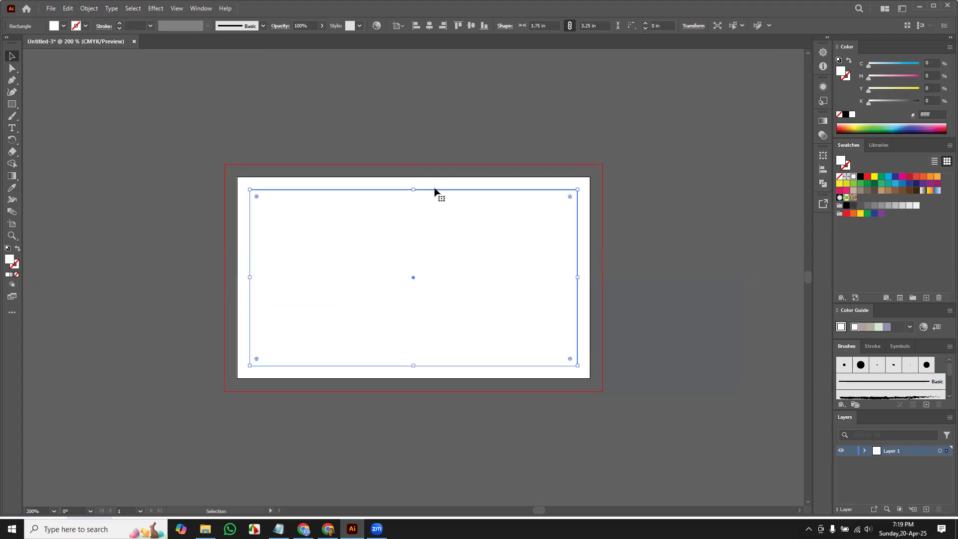
{"action": "left_click", "coordinate": [653, 212]}
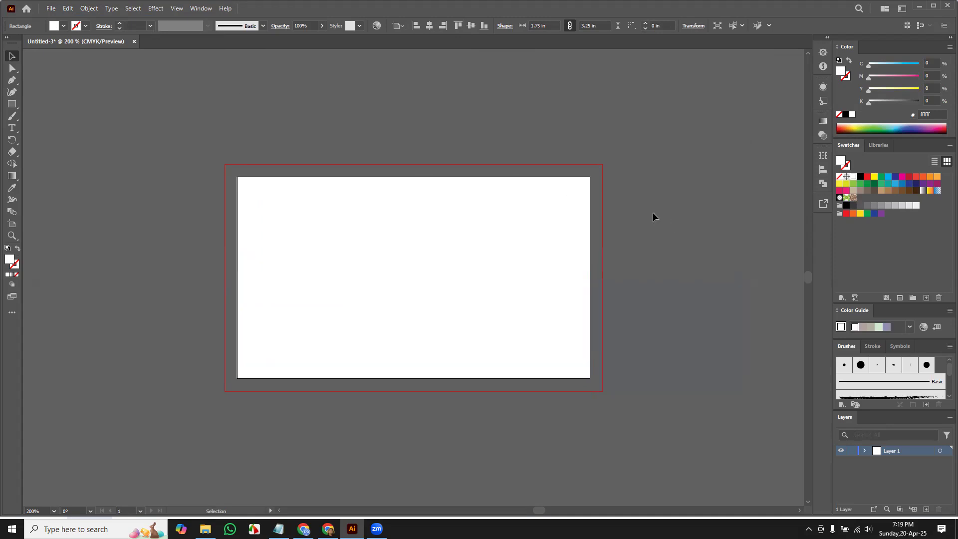
{"action": "left_click", "coordinate": [567, 200]}
{"action": "left_click", "coordinate": [585, 202]}
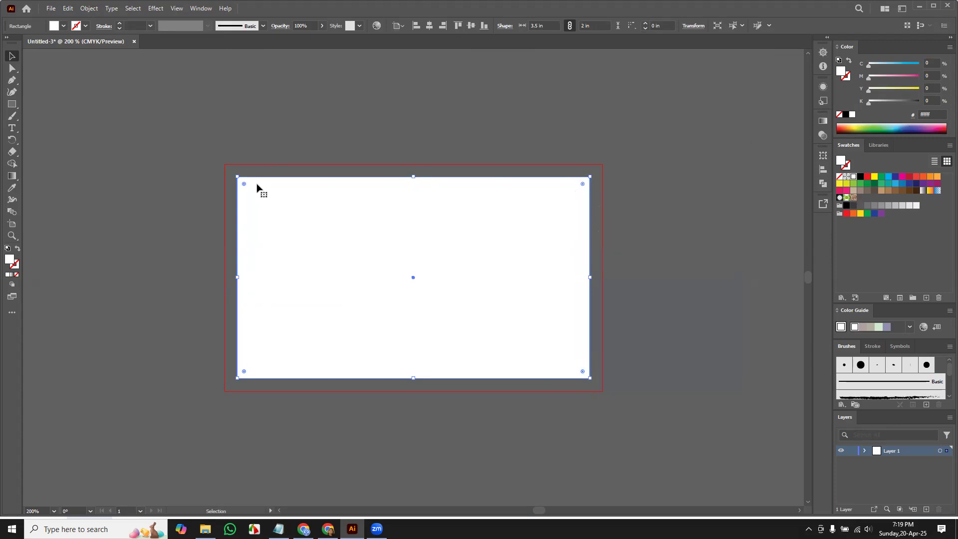
Apply Offset Path with 0.125 in to create an outer bleed rectangle
{"action": "left_click", "coordinate": [89, 8]}
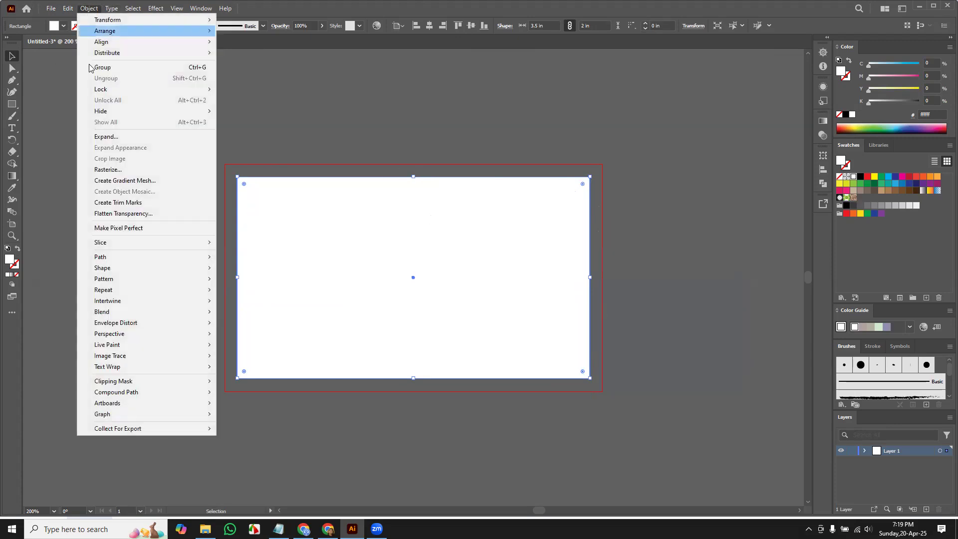
{"action": "mouse_move", "coordinate": [119, 259]}
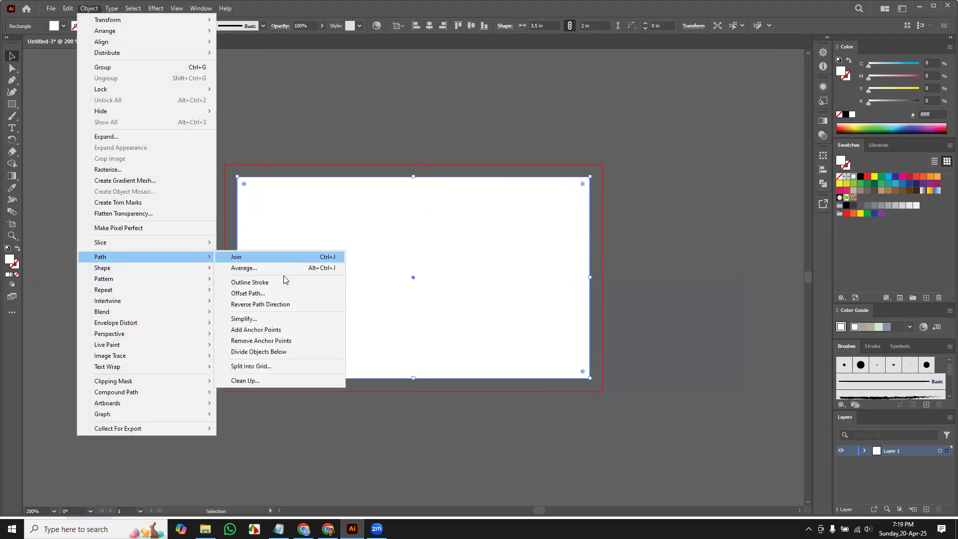
{"action": "left_click", "coordinate": [282, 294]}
{"action": "left_click", "coordinate": [643, 168]}
{"action": "key", "text": "BackSpace"}
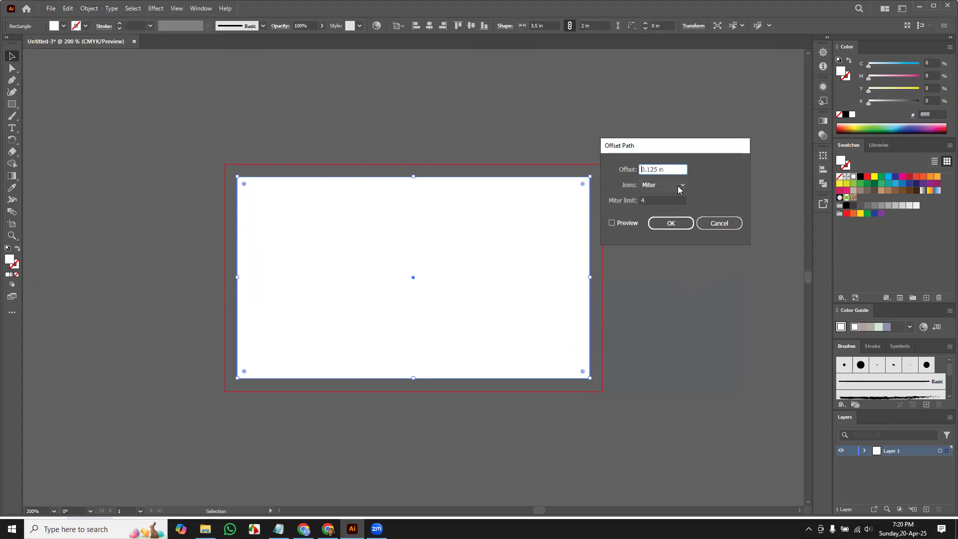
{"action": "left_click", "coordinate": [671, 223]}
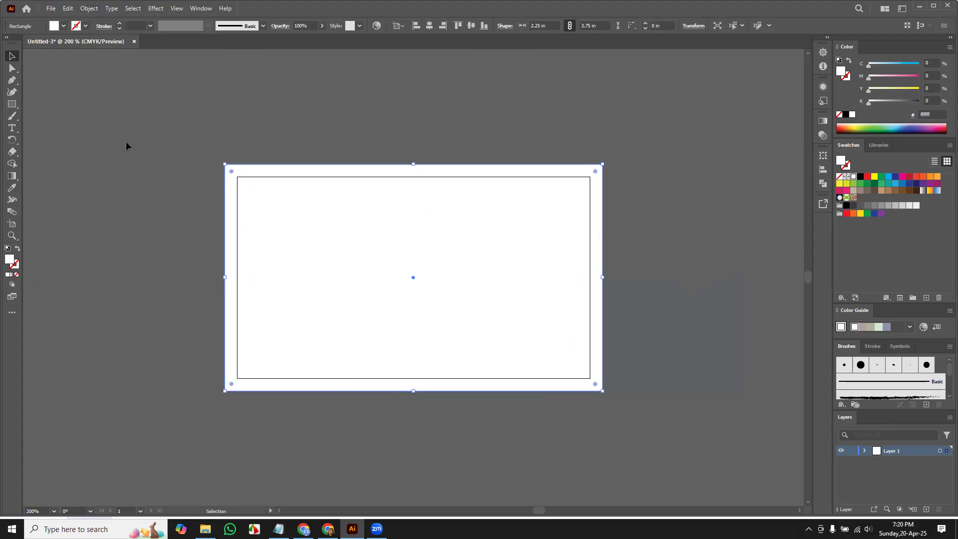
Select the inner and outer rectangles together
{"action": "key", "text": "a"}
{"action": "left_click", "coordinate": [577, 209]}
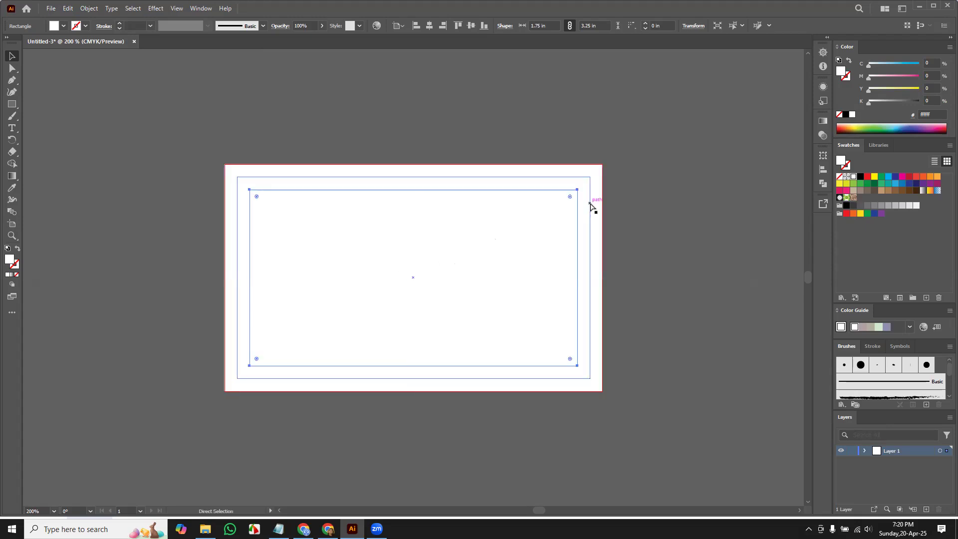
{"action": "left_click", "coordinate": [590, 203]}
{"action": "key", "text": "v"}
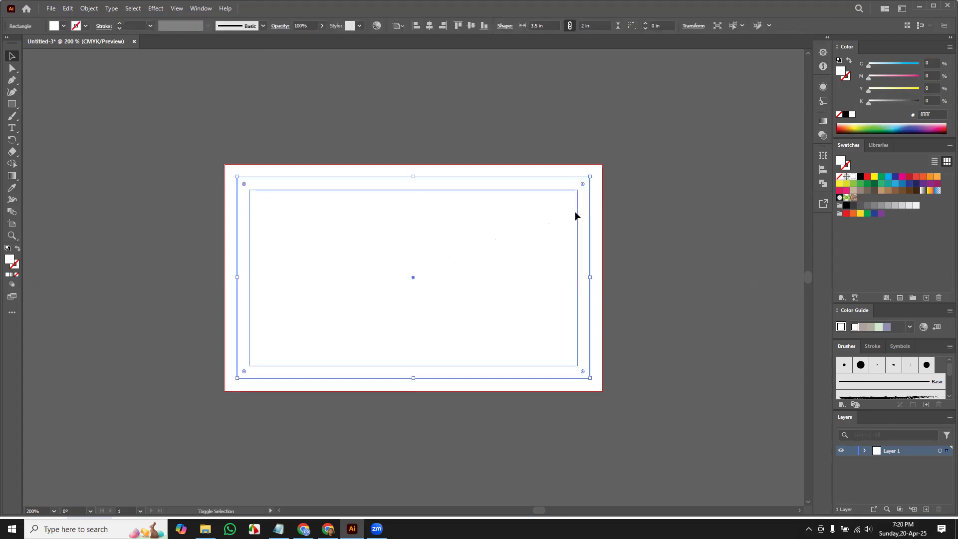
{"action": "left_click", "coordinate": [575, 211], "text": "shift"}
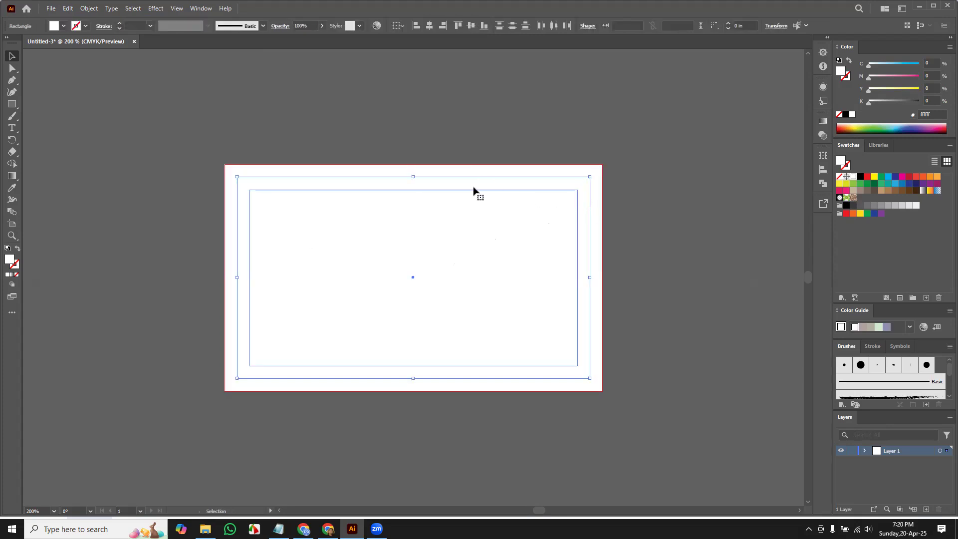
Make guides from the selected rectangles, then select all and convert the rest with Ctrl+5
{"action": "right_click", "coordinate": [514, 211]}
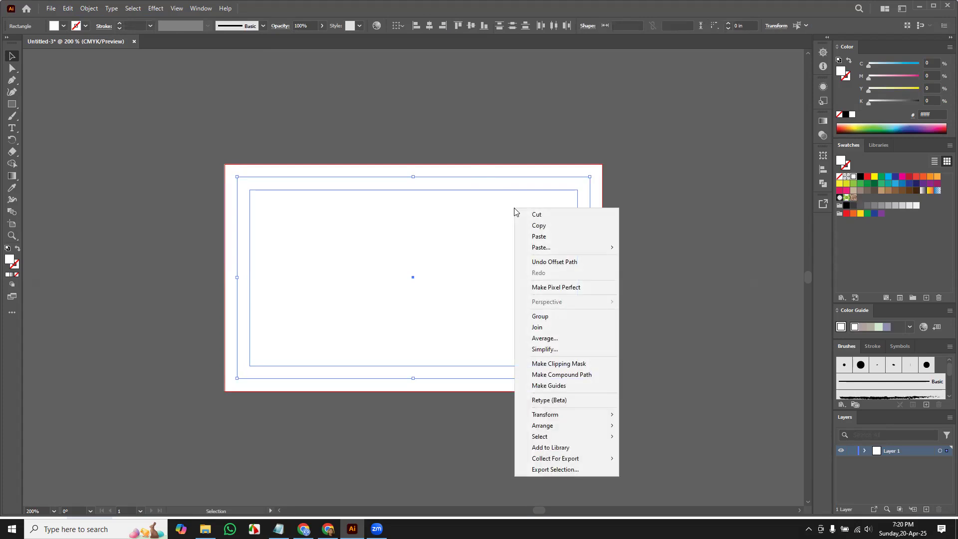
{"action": "left_click", "coordinate": [577, 385]}
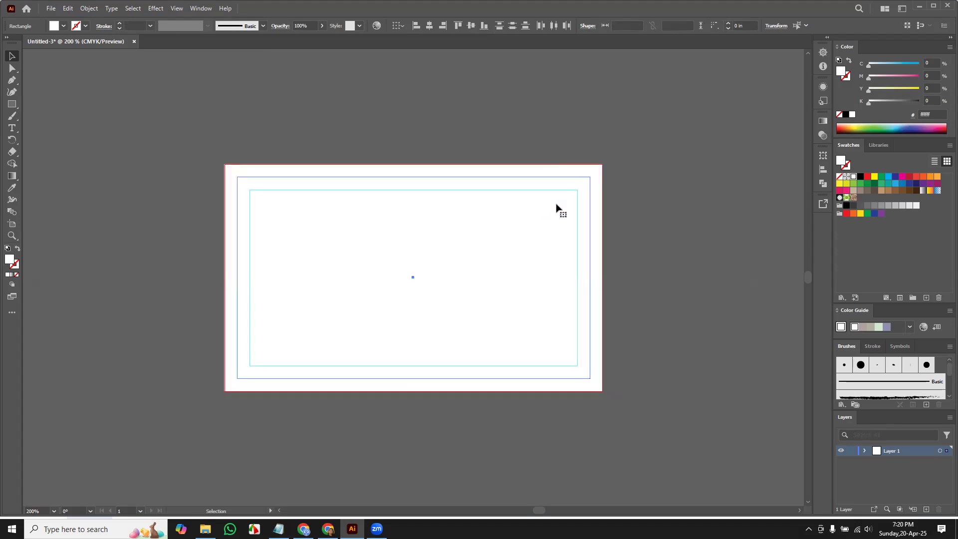
{"action": "left_click_drag", "start_coordinate": [579, 219], "coordinate": [745, 188]}
{"action": "key", "text": "ctrl+z"}
{"action": "left_click_drag", "start_coordinate": [192, 142], "coordinate": [499, 306]}
{"action": "key", "text": "ctrl+a"}
{"action": "key", "text": "ctrl+5"}
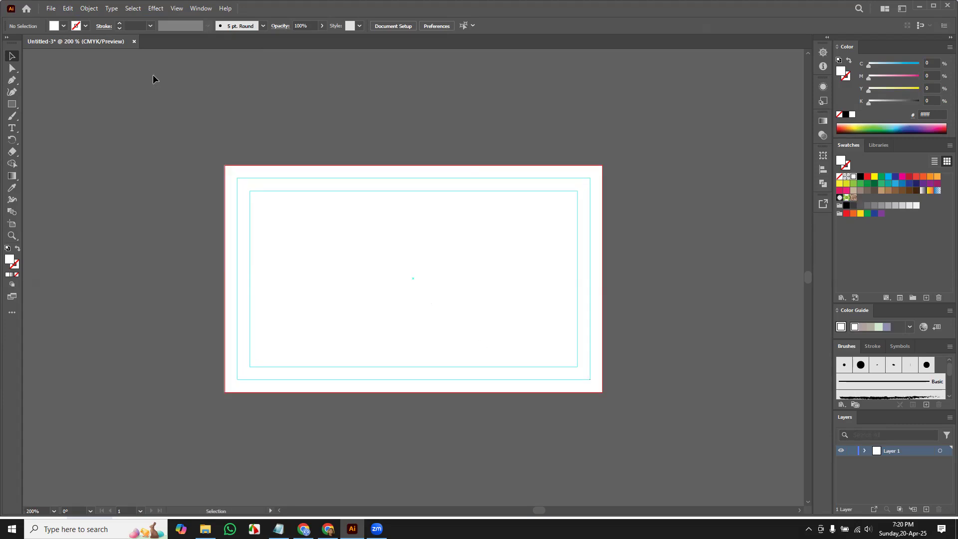
Pen-draw a closed curved shape from the bottom edge to the right edge and fill it dark blue
{"action": "left_click", "coordinate": [12, 80]}
{"action": "left_click", "coordinate": [452, 392]}
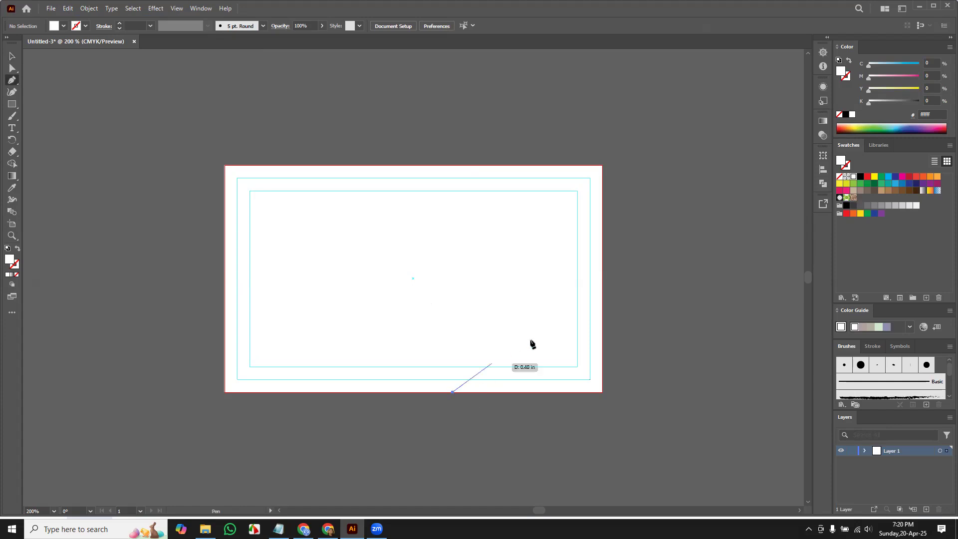
{"action": "left_click_drag", "start_coordinate": [602, 289], "coordinate": [721, 295]}
{"action": "left_click", "coordinate": [603, 288]}
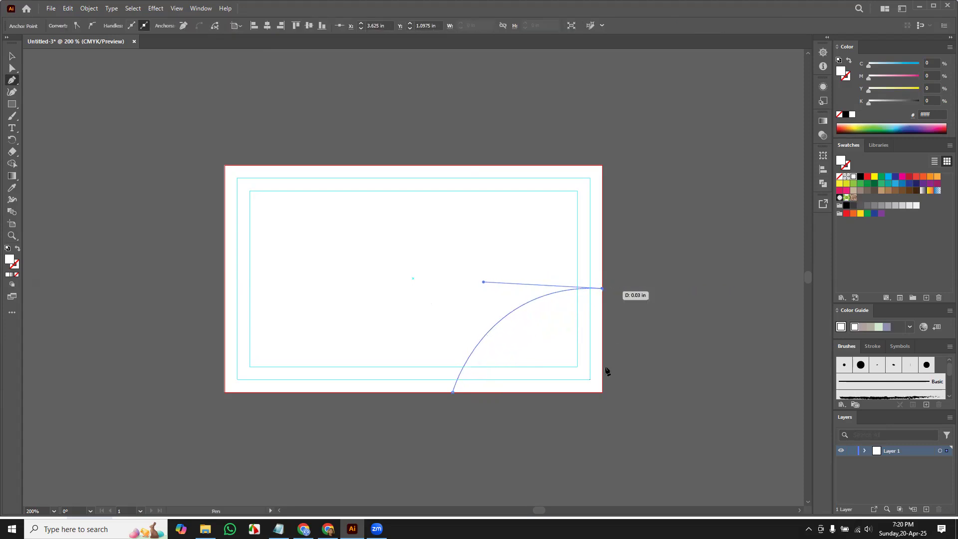
{"action": "left_click", "coordinate": [603, 392]}
{"action": "left_click", "coordinate": [452, 392]}
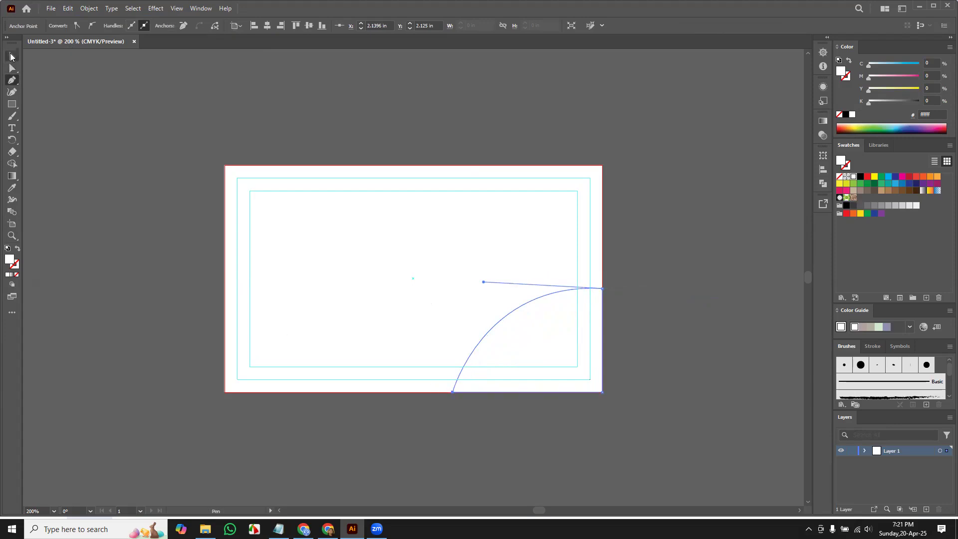
{"action": "left_click", "coordinate": [10, 58]}
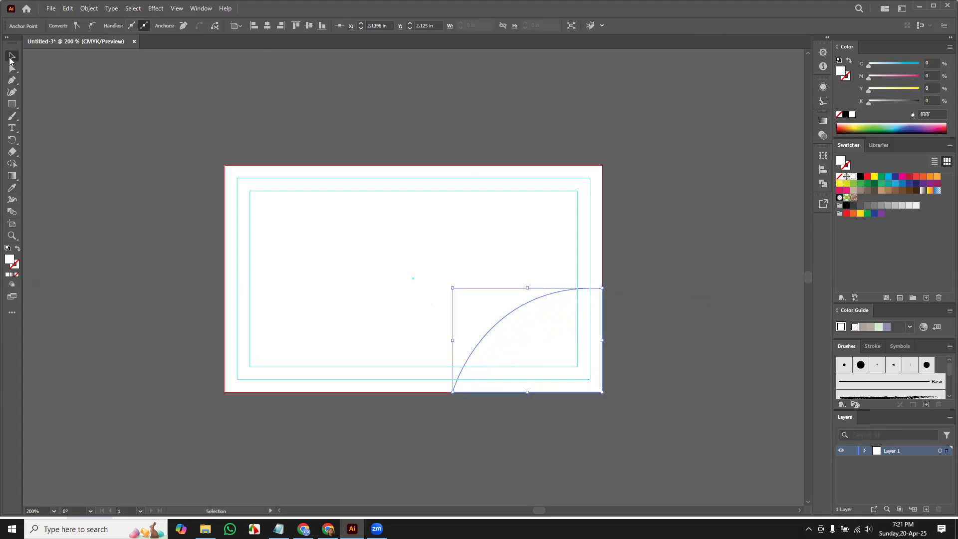
{"action": "left_click", "coordinate": [867, 176]}
{"action": "left_click", "coordinate": [895, 176]}
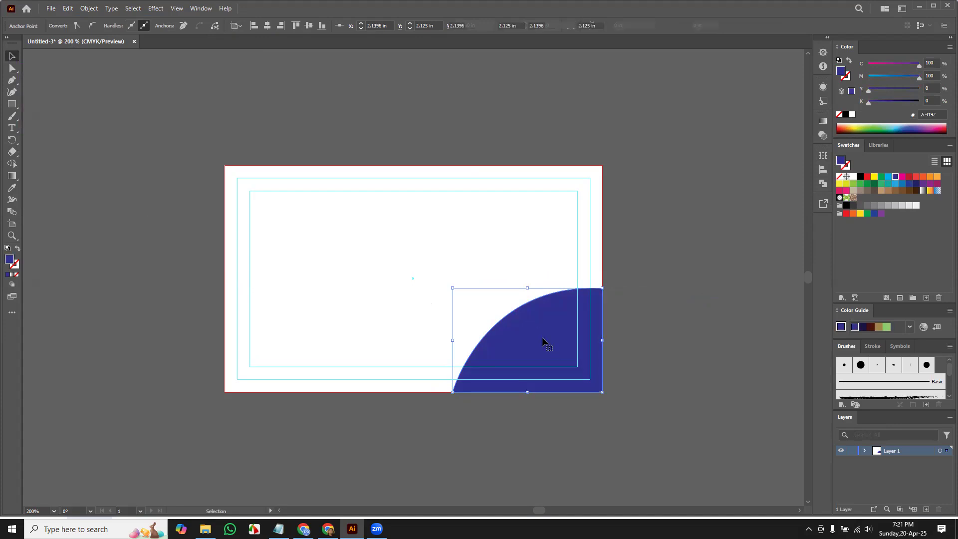
Paste a copy in front, nudge it down, widen it slightly, and fill it dark navy
{"action": "key", "text": "a"}
{"action": "key", "text": "v"}
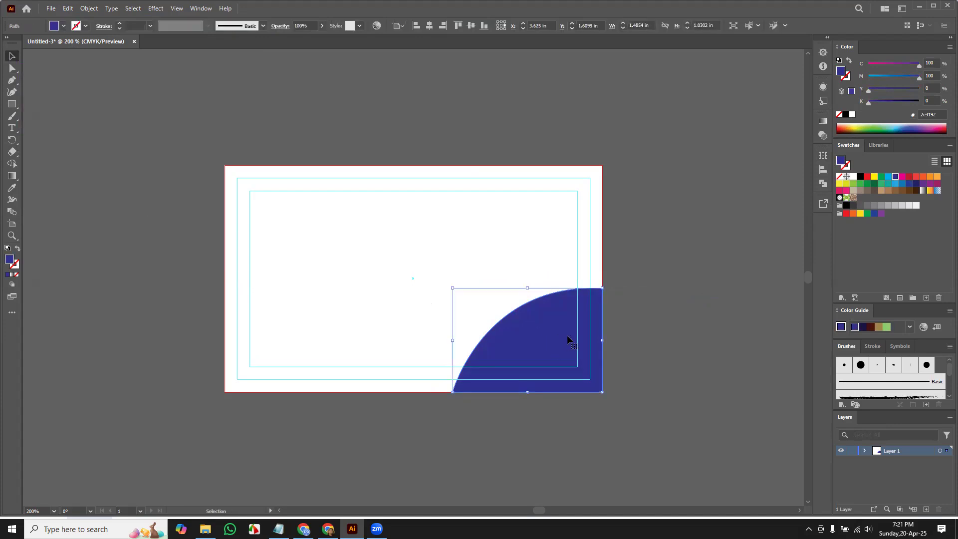
{"action": "key", "text": "Down"}
{"action": "key", "text": "Down"}
{"action": "key", "text": "Down"}
{"action": "key", "text": "Down"}
{"action": "key", "text": "Down"}
{"action": "key", "text": "Down"}
{"action": "key", "text": "Down"}
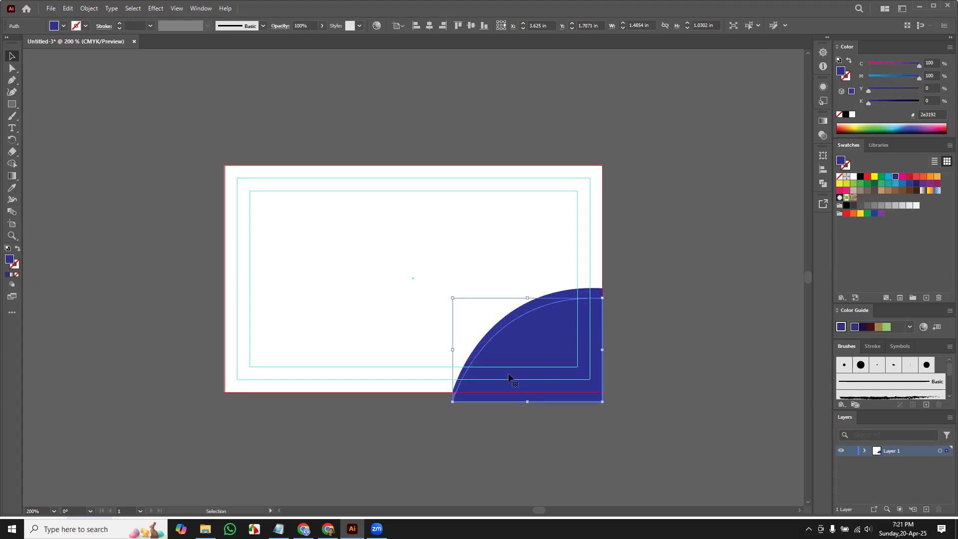
{"action": "key", "text": "Left"}
{"action": "key", "text": "Left"}
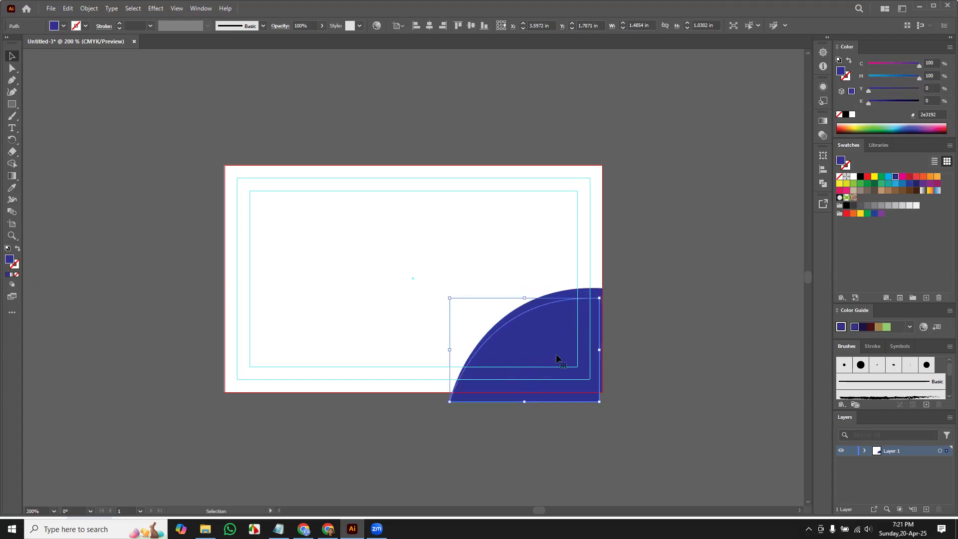
{"action": "key", "text": "Right"}
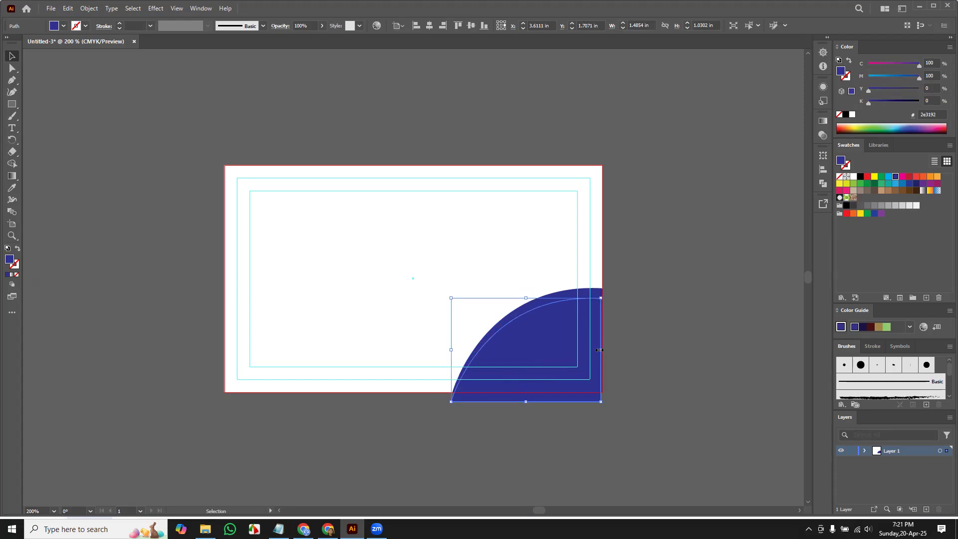
{"action": "left_click_drag", "start_coordinate": [600, 349], "coordinate": [607, 350]}
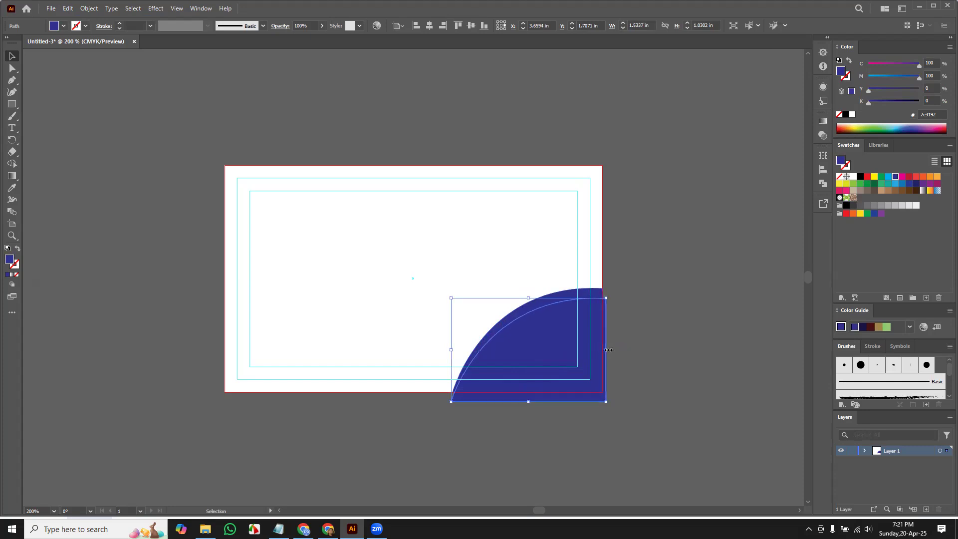
{"action": "left_click", "coordinate": [910, 184]}
{"action": "left_click", "coordinate": [915, 183]}
{"action": "key", "text": "ctrl"}
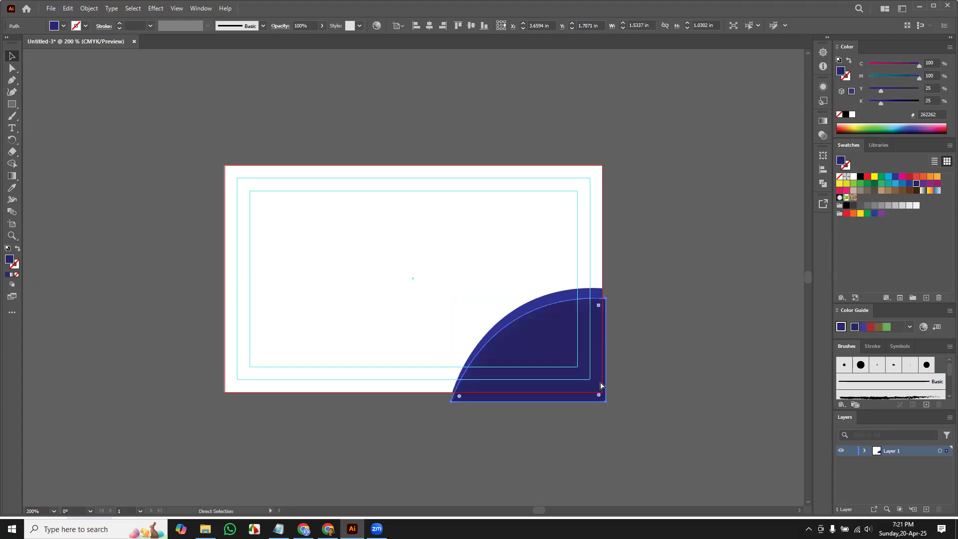
Nudge the navy copy down and left, widen it, and eyedrop the back shape's blue
{"action": "key", "text": "Down"}
{"action": "key", "text": "Left"}
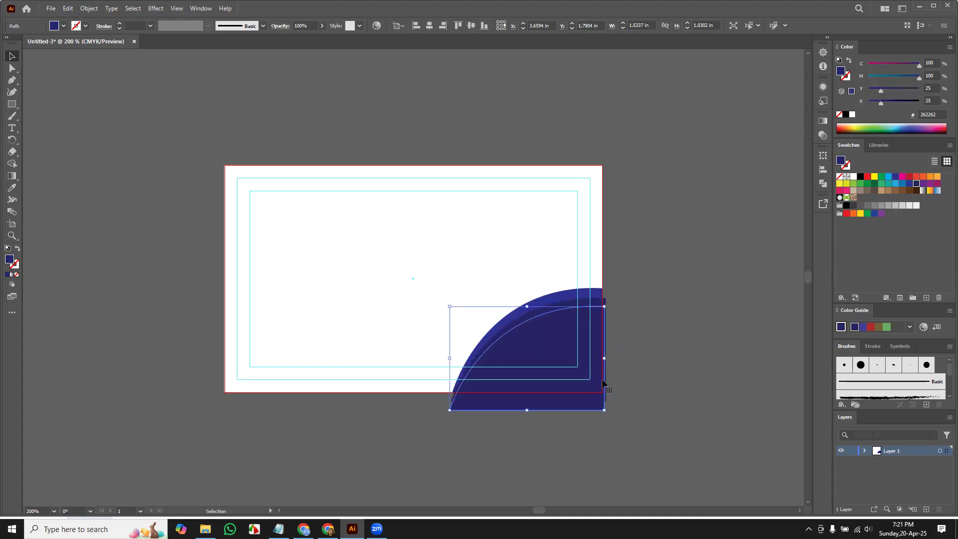
{"action": "key", "text": "Left"}
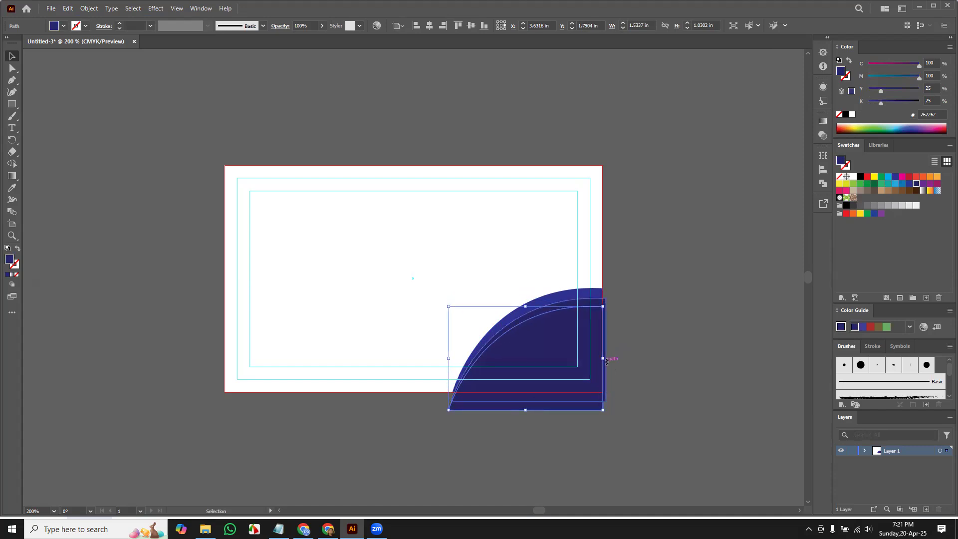
{"action": "left_click_drag", "start_coordinate": [603, 358], "coordinate": [610, 358]}
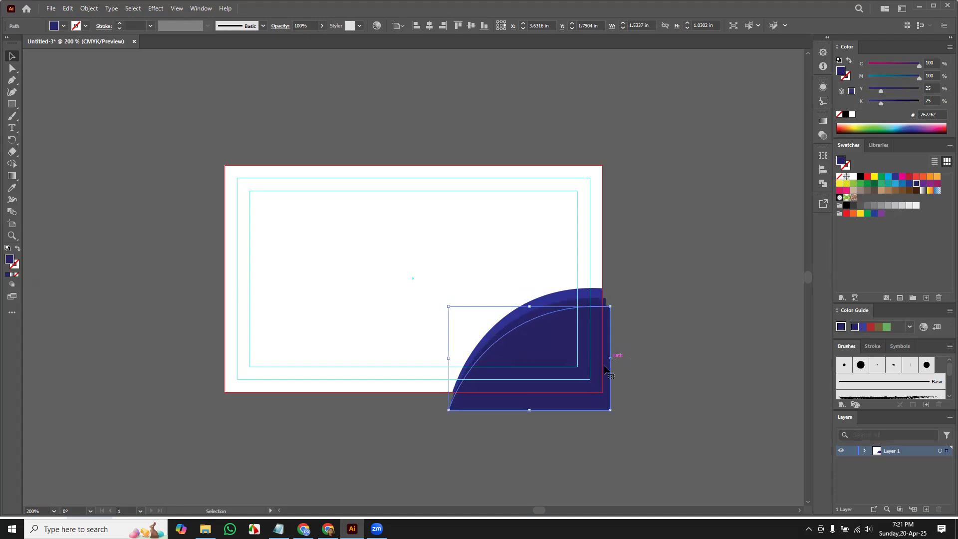
{"action": "key", "text": "i"}
{"action": "left_click", "coordinate": [570, 289]}
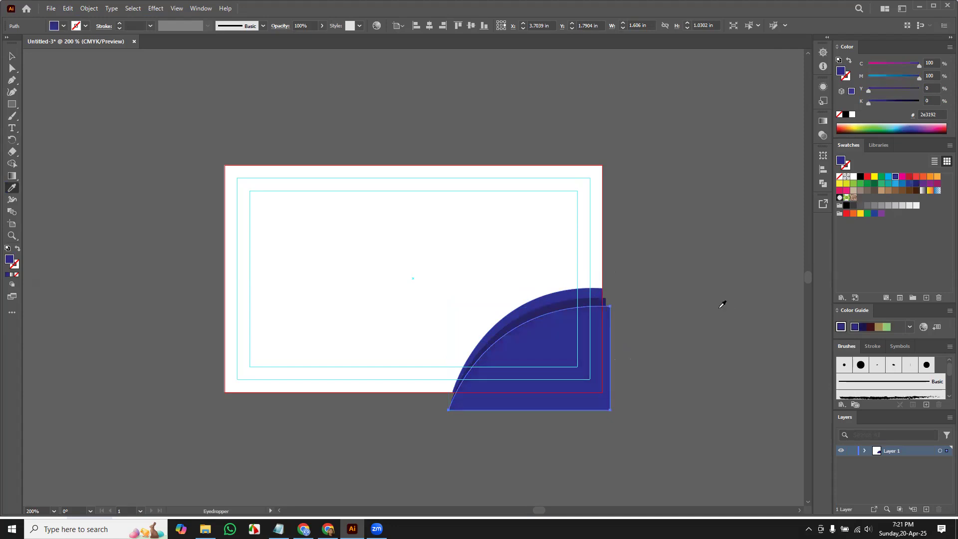
{"action": "key", "text": "v"}
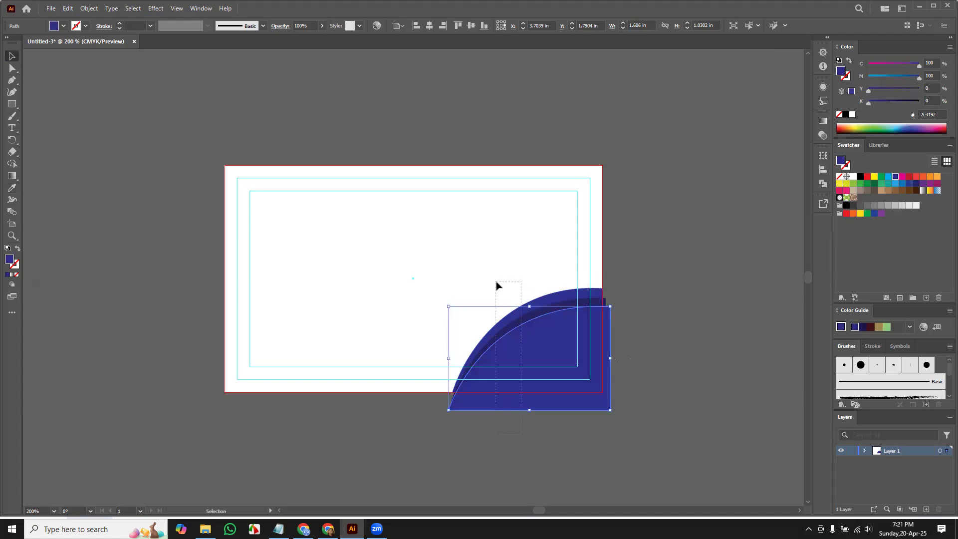
{"action": "key", "text": "ctrl+a"}
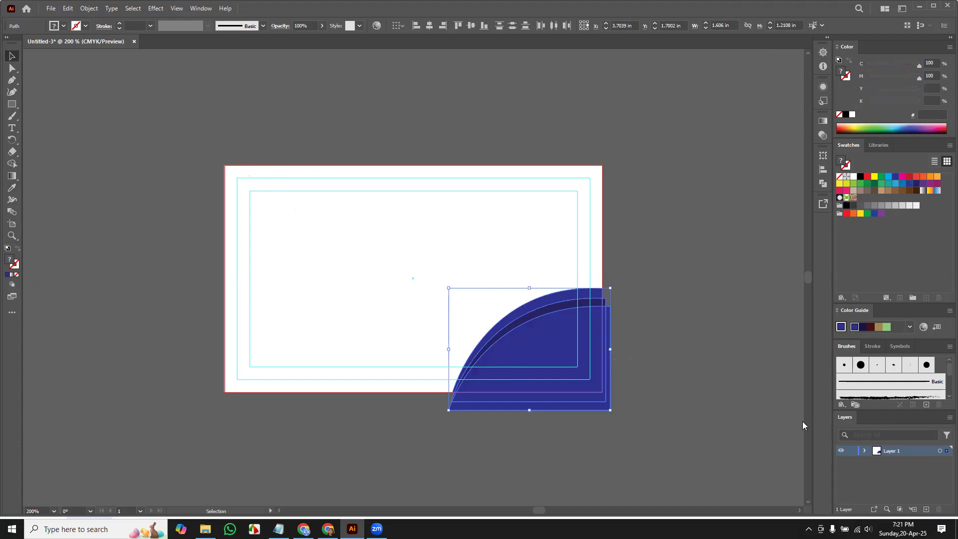
{"action": "key", "text": "a"}
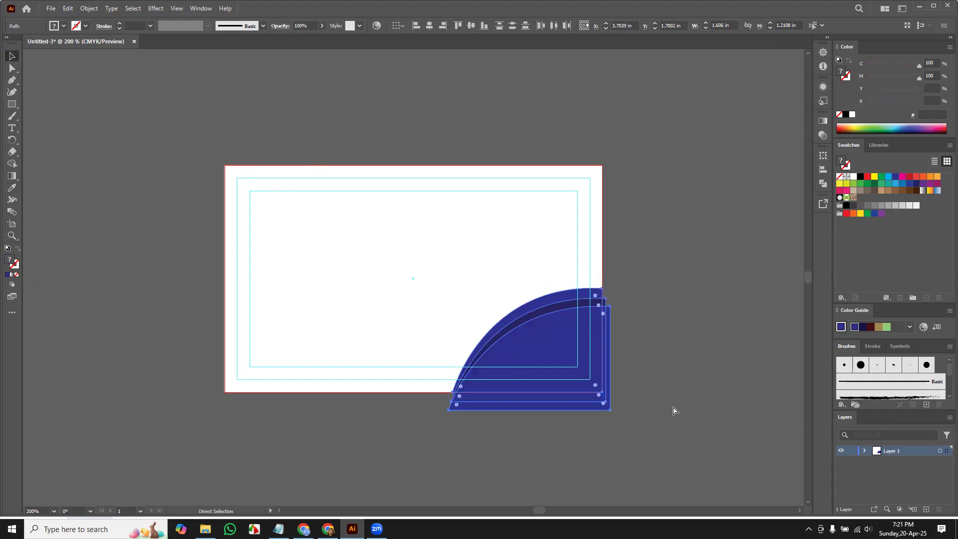
{"action": "key", "text": "ctrl+="}
{"action": "key", "text": "v"}
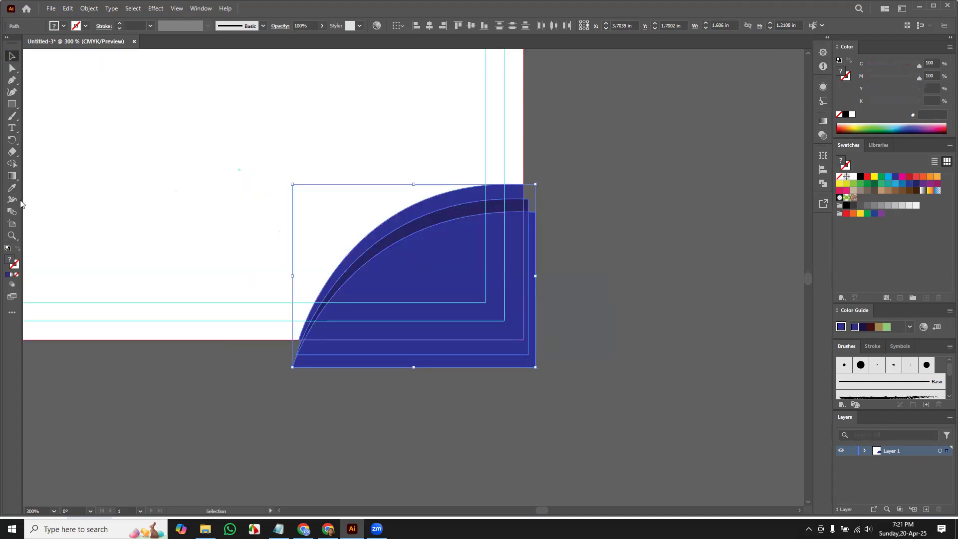
With Shape Builder, delete the pieces outside the card and the dark overlap strip
{"action": "left_click", "coordinate": [8, 163]}
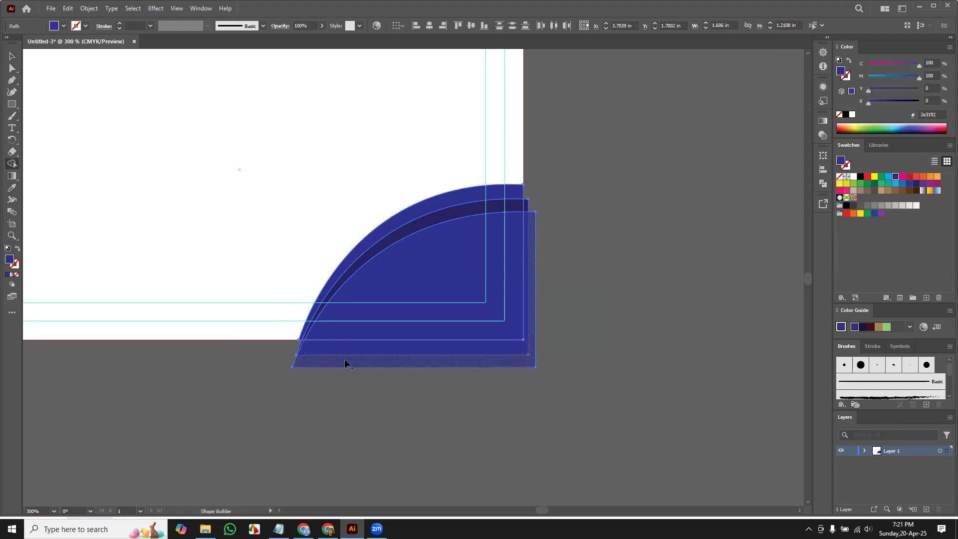
{"action": "left_click", "coordinate": [344, 359], "text": "alt"}
{"action": "left_click", "coordinate": [353, 344], "text": "alt"}
{"action": "left_click_drag", "start_coordinate": [303, 350], "coordinate": [265, 345]}
{"action": "left_click", "coordinate": [526, 205], "text": "alt"}
{"action": "left_click", "coordinate": [474, 206], "text": "alt"}
{"action": "key", "text": "ctrl+minus"}
{"action": "key", "text": "ctrl+minus"}
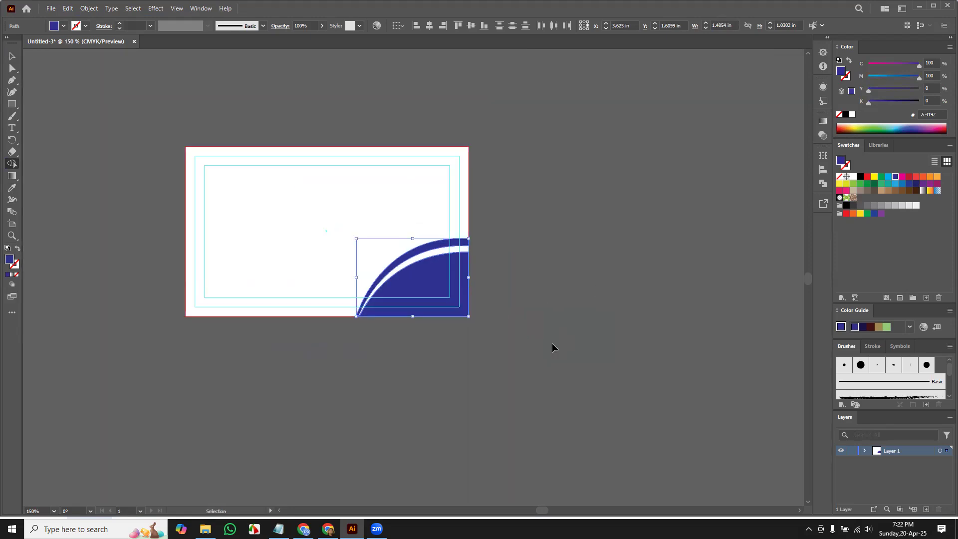
Pen-draw a closed triangle from the card's left edge to its bottom edge, filled with navy swatch 262262
{"action": "left_click", "coordinate": [12, 80]}
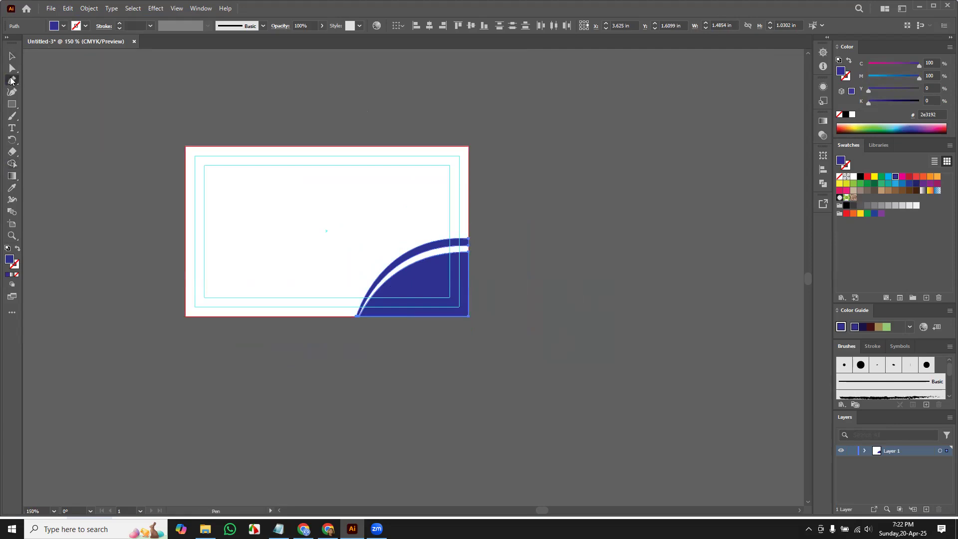
{"action": "left_click", "coordinate": [185, 252]}
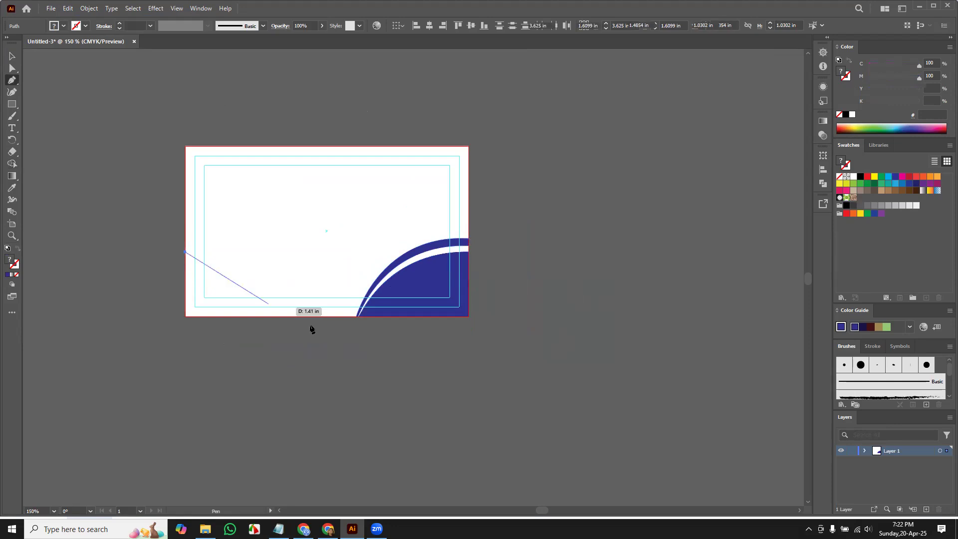
{"action": "left_click", "coordinate": [374, 316]}
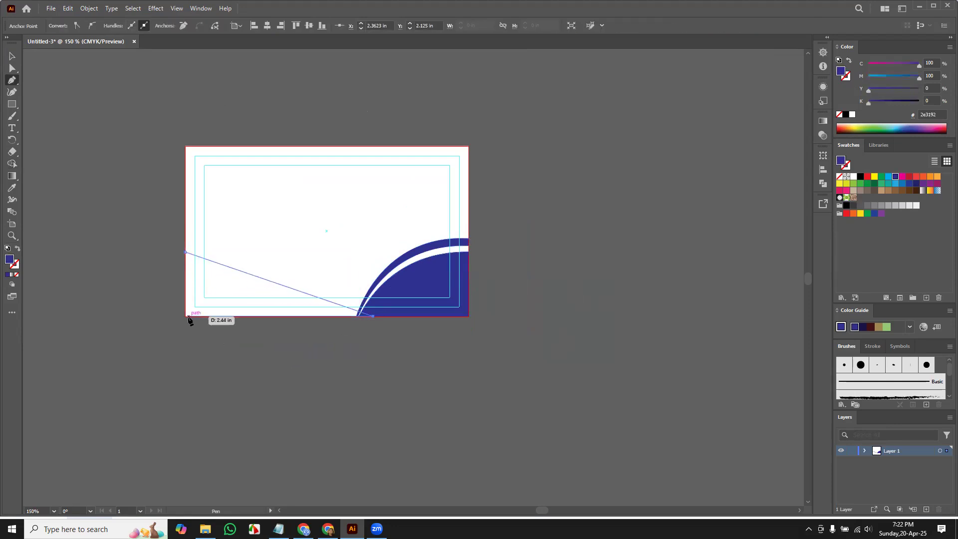
{"action": "left_click", "coordinate": [185, 316]}
{"action": "left_click", "coordinate": [186, 252]}
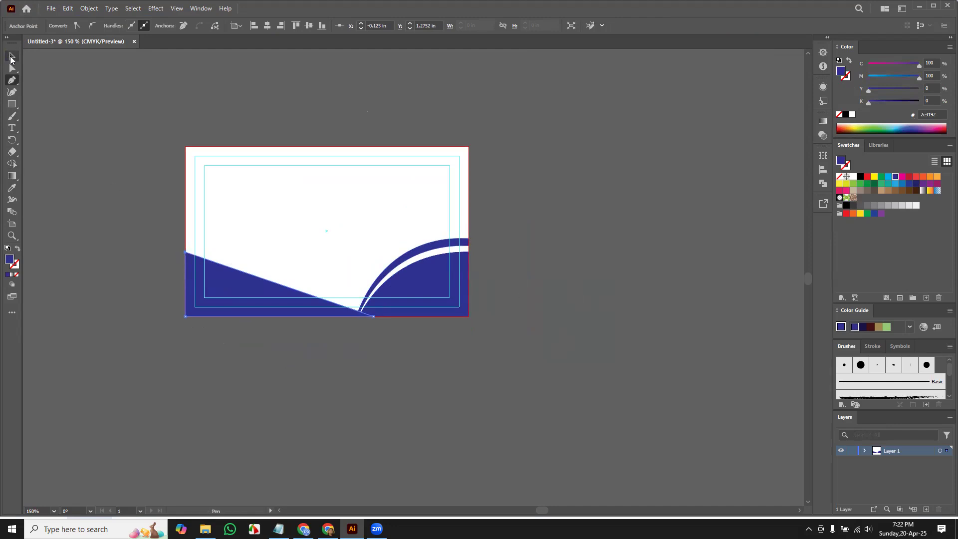
{"action": "left_click", "coordinate": [915, 184]}
Try sending the triangle backward, undo that, and deselect it
{"action": "left_click", "coordinate": [11, 57]}
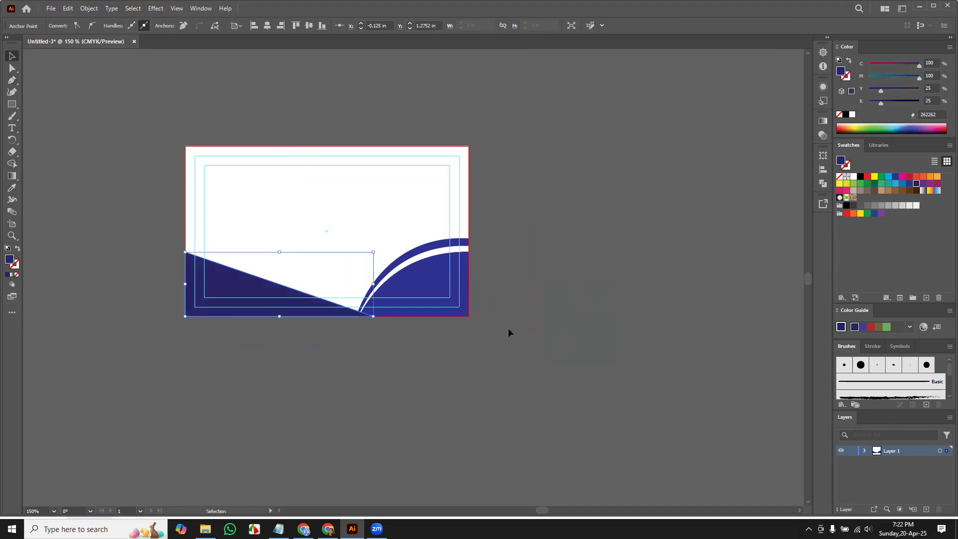
{"action": "key", "text": "a"}
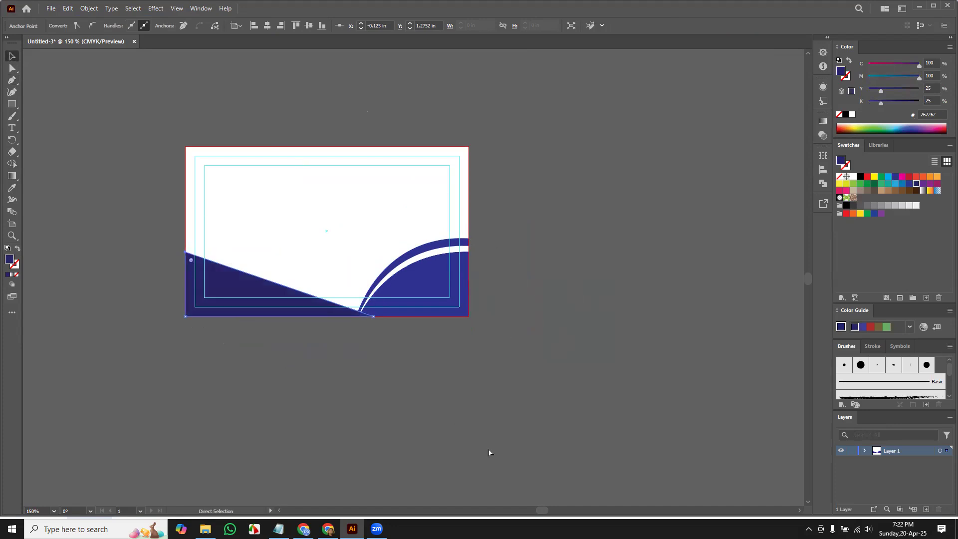
{"action": "key", "text": "ctrl+["}
{"action": "key", "text": "ctrl+z"}
{"action": "key", "text": "v"}
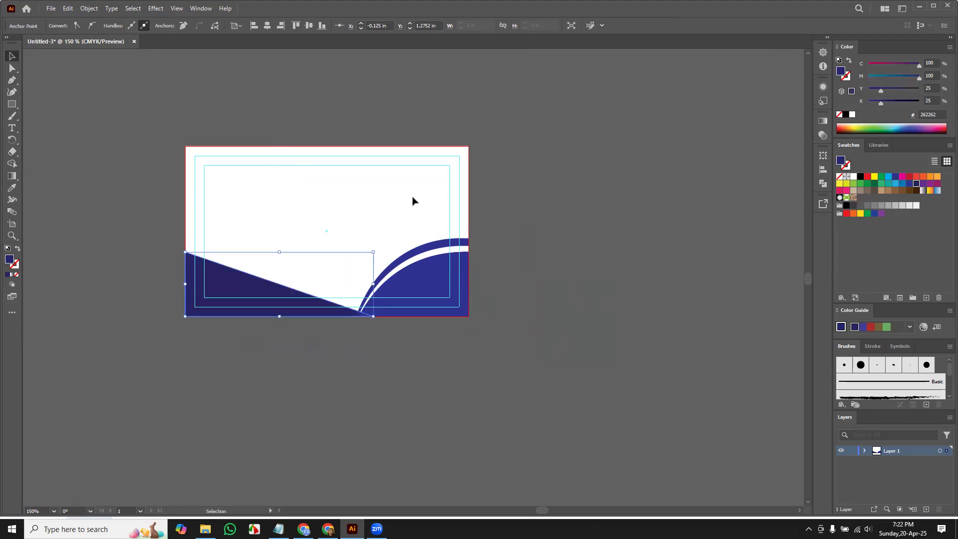
{"action": "left_click", "coordinate": [584, 264]}
Zoom to 200% and type NAME and DESIGNATION on two lines at the card's top-left
{"action": "key", "text": "a"}
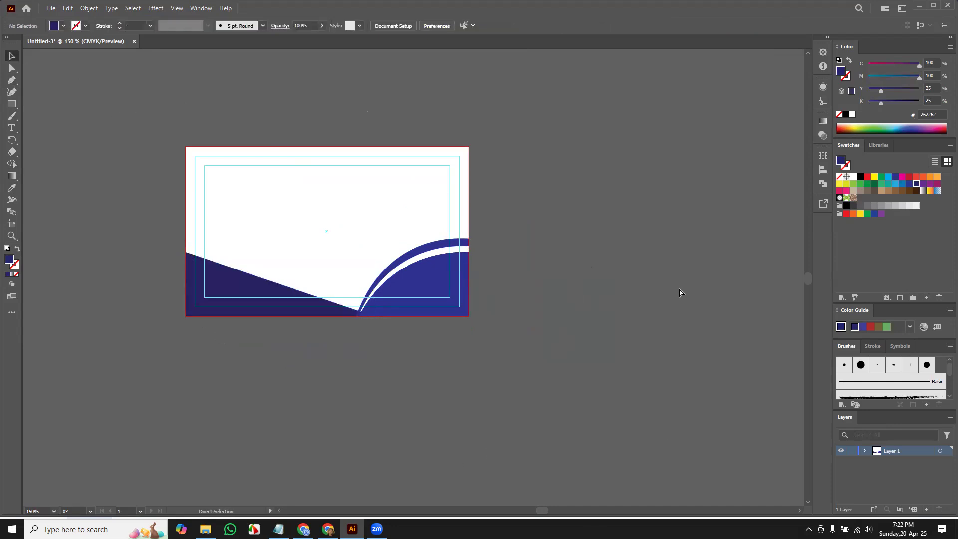
{"action": "key", "text": "ctrl+0"}
{"action": "key", "text": "ctrl+minus"}
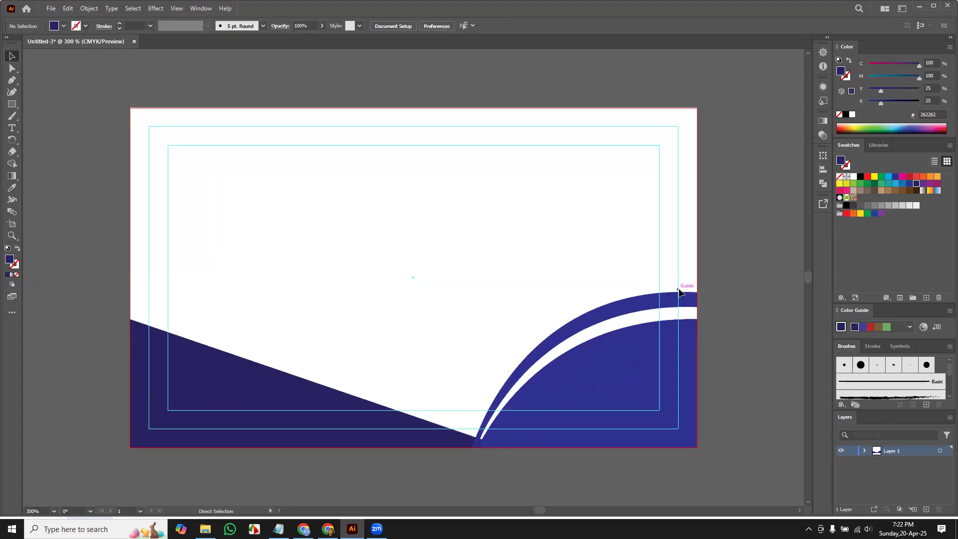
{"action": "key", "text": "ctrl+minus"}
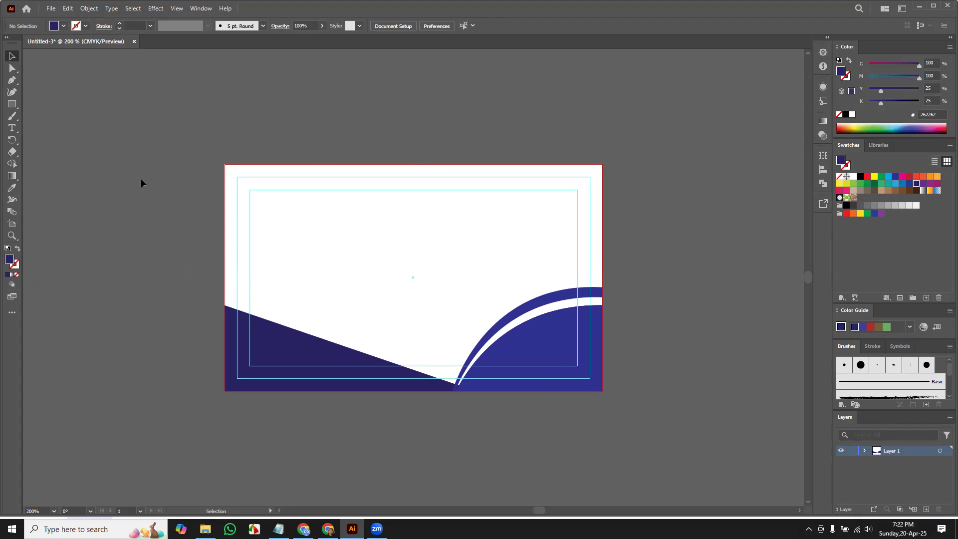
{"action": "left_click", "coordinate": [12, 128]}
{"action": "left_click", "coordinate": [284, 223]}
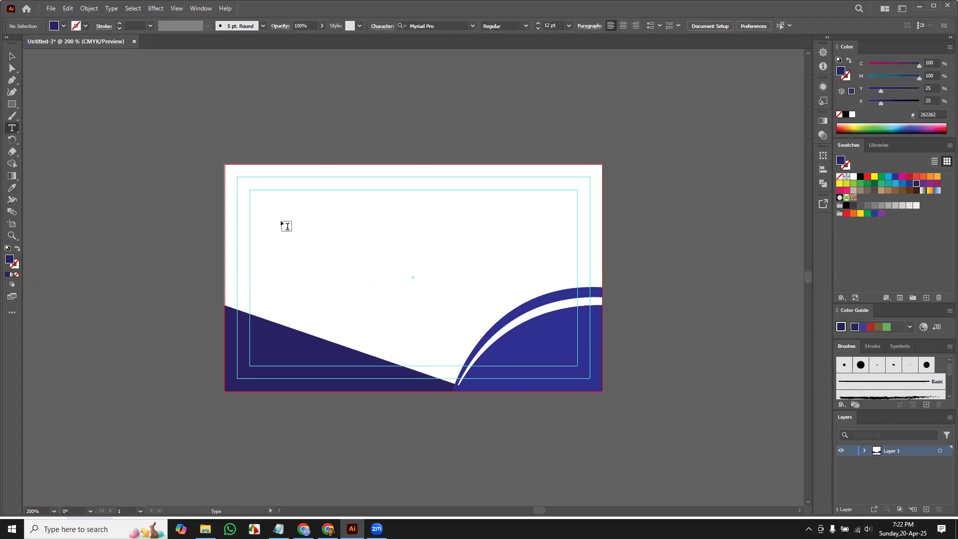
{"action": "type", "text": "NAME"}
{"action": "key", "text": "Return"}
{"action": "type", "text": "DESIGNATION"}
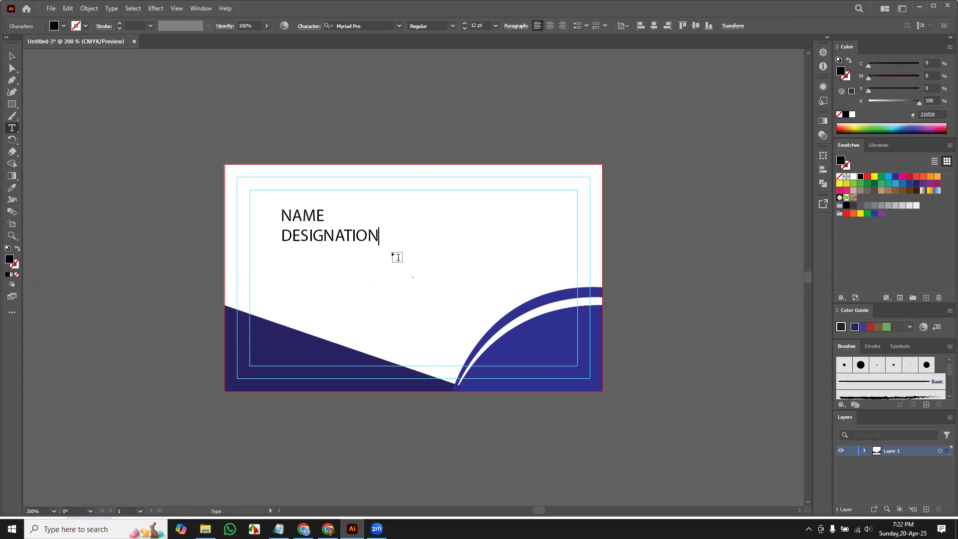
Set DESIGNATION to 11 pt and move the text frame up and left inside the margins
{"action": "left_click_drag", "start_coordinate": [379, 235], "coordinate": [280, 236]}
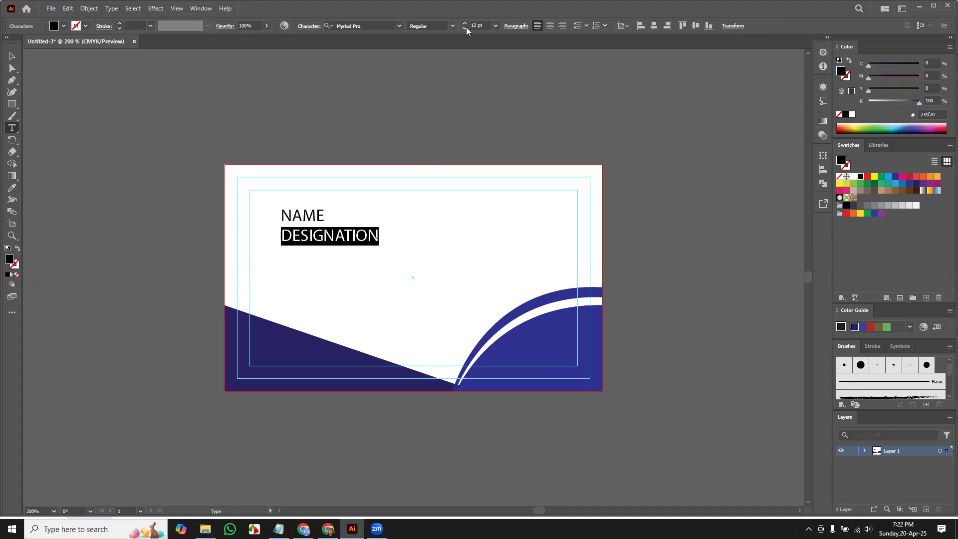
{"action": "left_click", "coordinate": [465, 29]}
{"action": "left_click", "coordinate": [12, 55]}
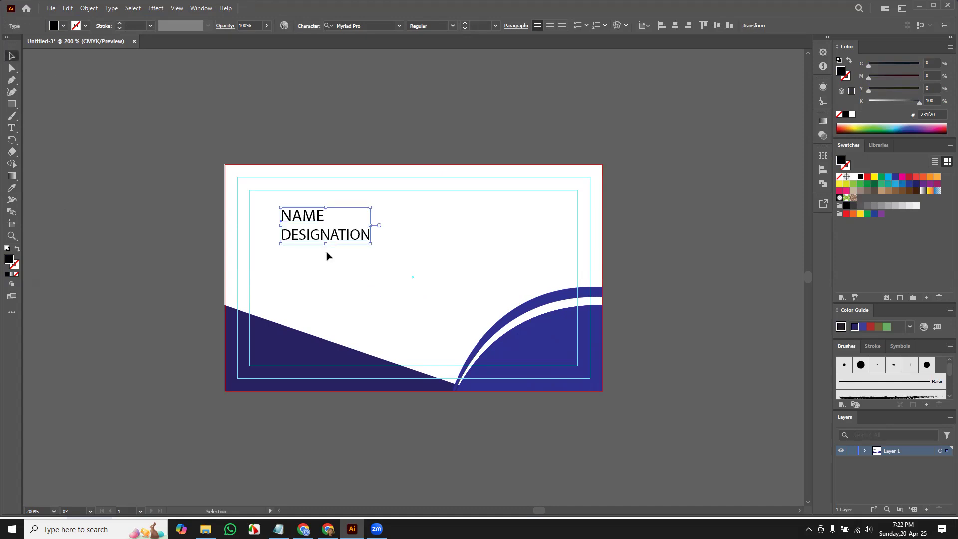
{"action": "mouse_move", "coordinate": [328, 239]}
{"action": "left_mouse_down"}
{"action": "mouse_move", "coordinate": [307, 234]}
{"action": "mouse_move", "coordinate": [317, 240]}
{"action": "left_mouse_up"}
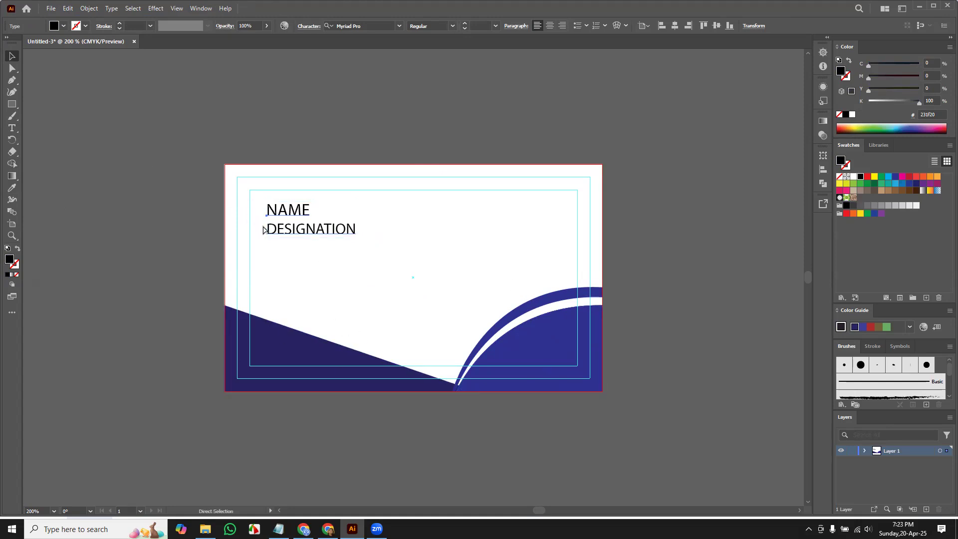
{"action": "key", "text": "ctrl+minus"}
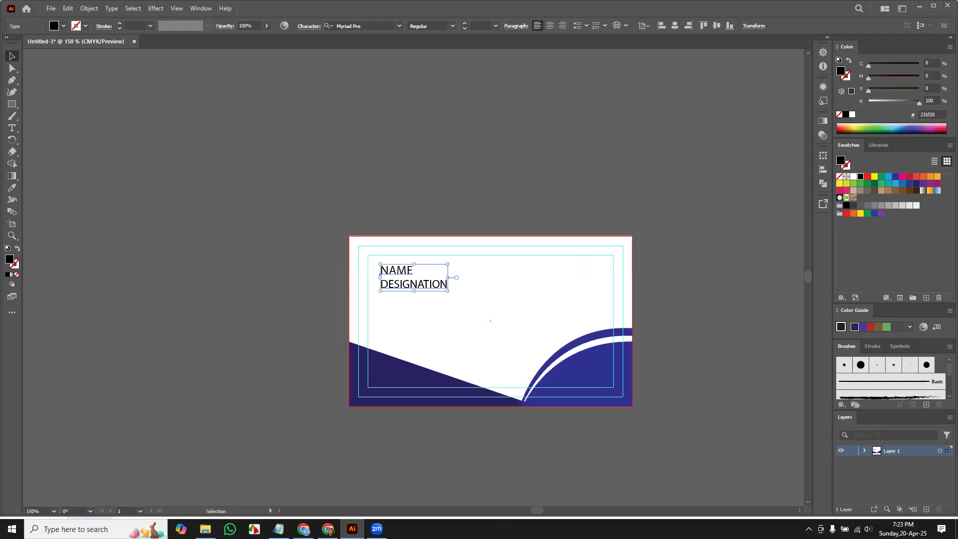
{"action": "mouse_move", "coordinate": [535, 510]}
{"action": "left_mouse_down"}
{"action": "mouse_move", "coordinate": [547, 509]}
{"action": "mouse_move", "coordinate": [538, 509]}
{"action": "left_mouse_up"}
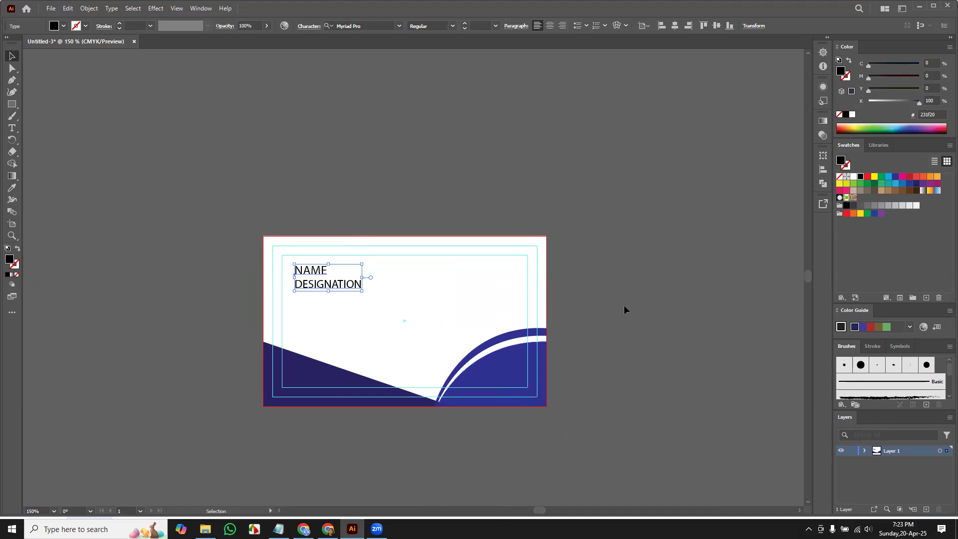
{"action": "left_click_drag", "start_coordinate": [642, 431], "coordinate": [640, 432]}
{"action": "left_click", "coordinate": [673, 386]}
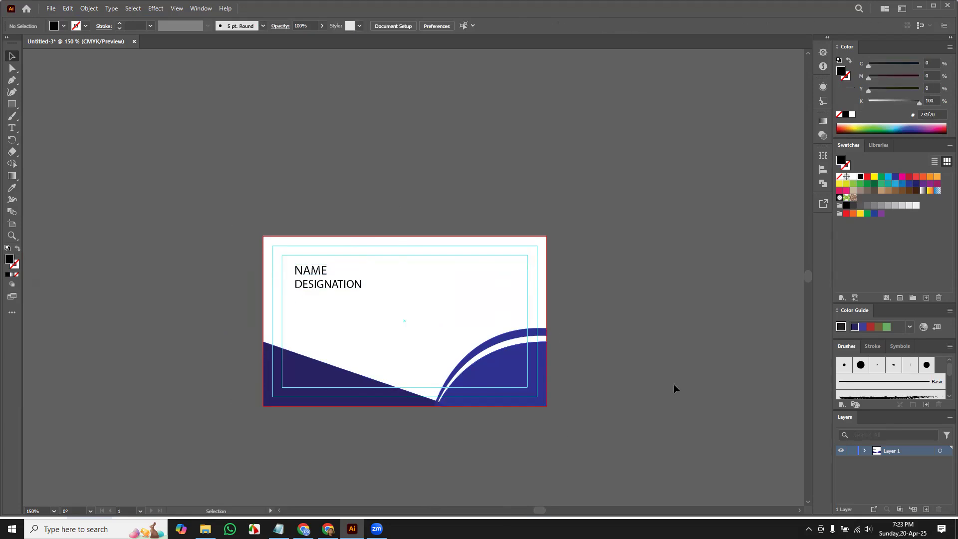
Alt-drag Artboard 1 to the right to copy the card with all its artwork
{"action": "key", "text": "ctrl+alt+2"}
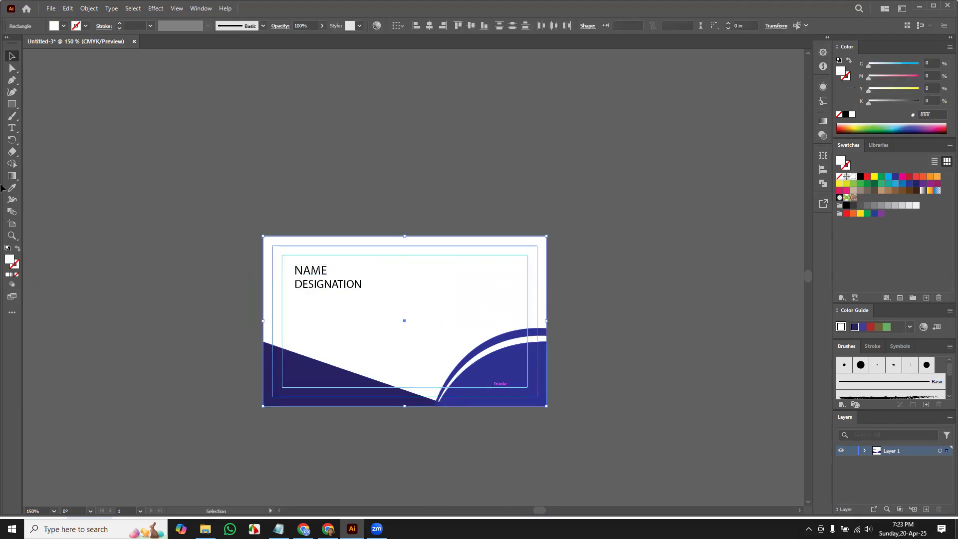
{"action": "left_click", "coordinate": [12, 225]}
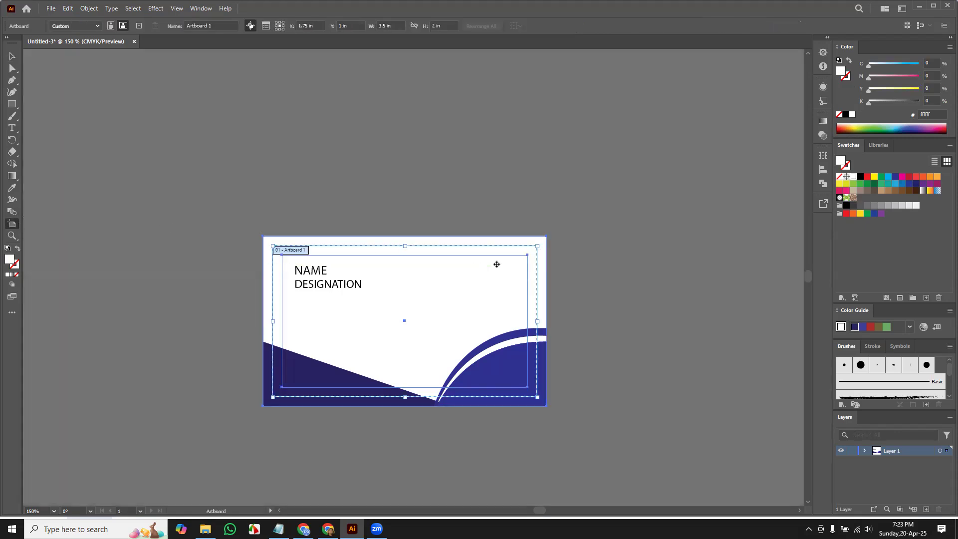
{"action": "left_click_drag", "start_coordinate": [436, 293], "coordinate": [735, 291]}
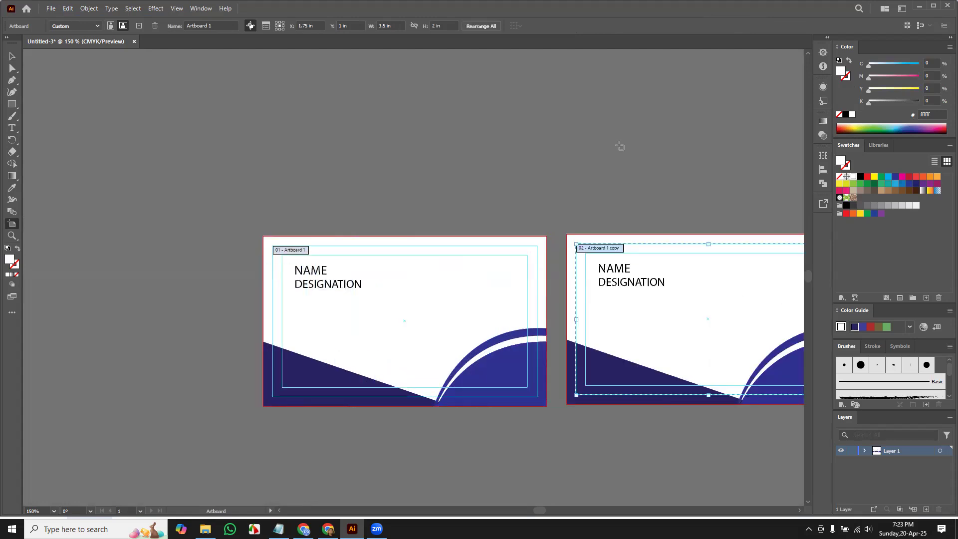
{"action": "left_click_drag", "start_coordinate": [540, 512], "coordinate": [539, 512]}
{"action": "key", "text": "v"}
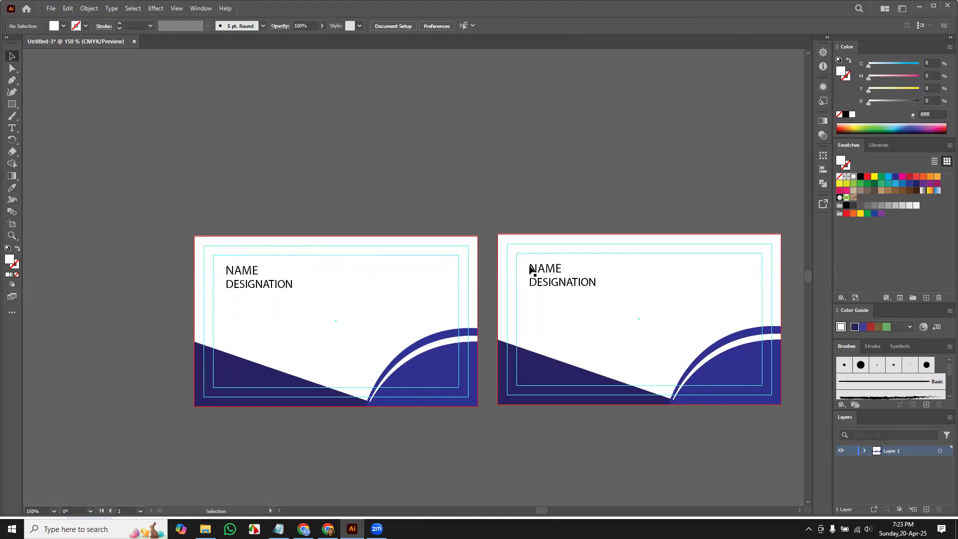
Select and deselect the guide rectangles, then marquee-select the left card's artwork
{"action": "left_click_drag", "start_coordinate": [126, 168], "coordinate": [786, 450]}
{"action": "left_click", "coordinate": [679, 462]}
{"action": "left_click", "coordinate": [278, 255]}
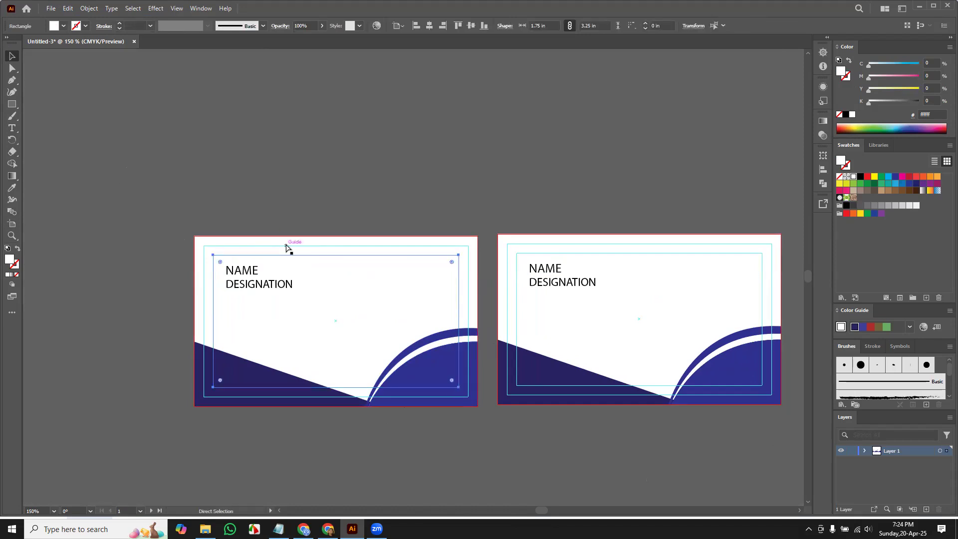
{"action": "key", "text": "a"}
{"action": "left_click", "coordinate": [291, 246]}
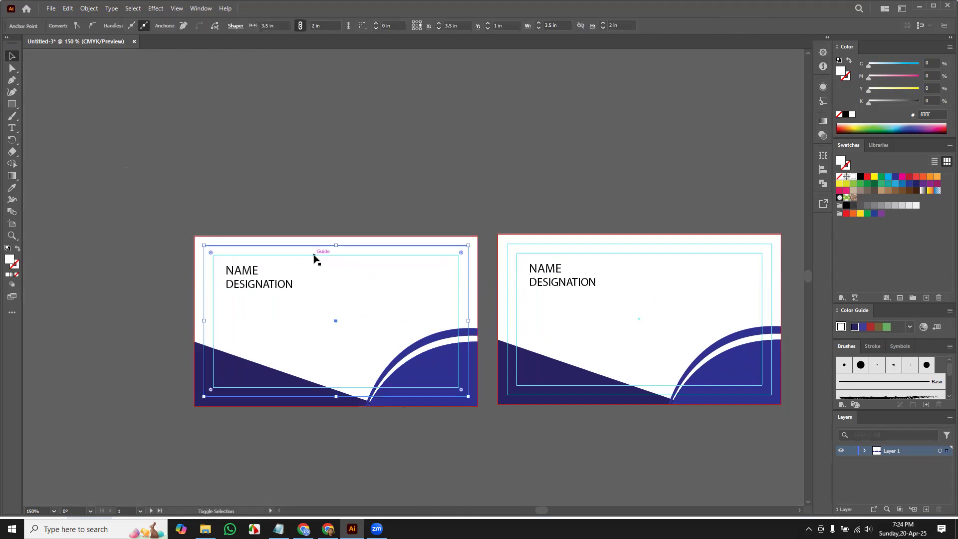
{"action": "key", "text": "v"}
{"action": "key", "text": "a"}
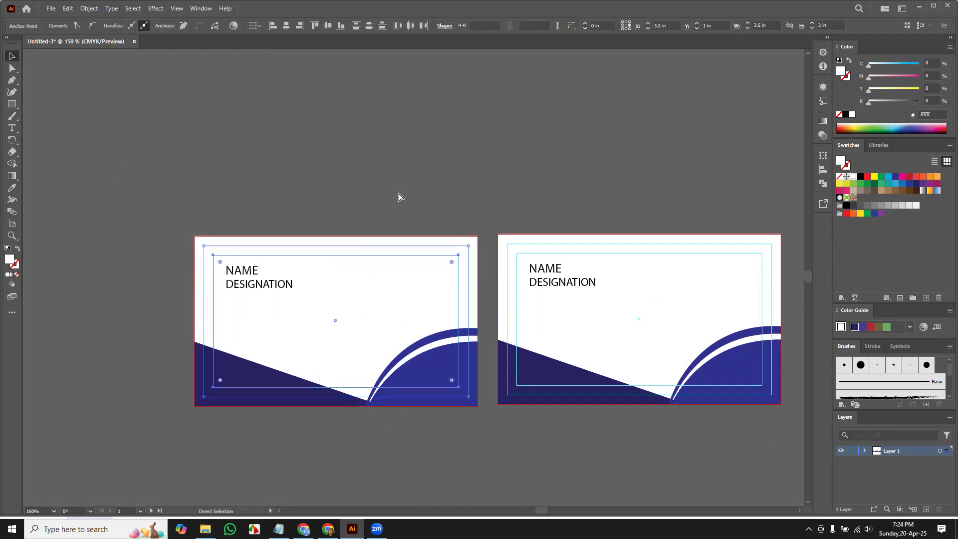
{"action": "left_click", "coordinate": [397, 195]}
{"action": "key", "text": "v"}
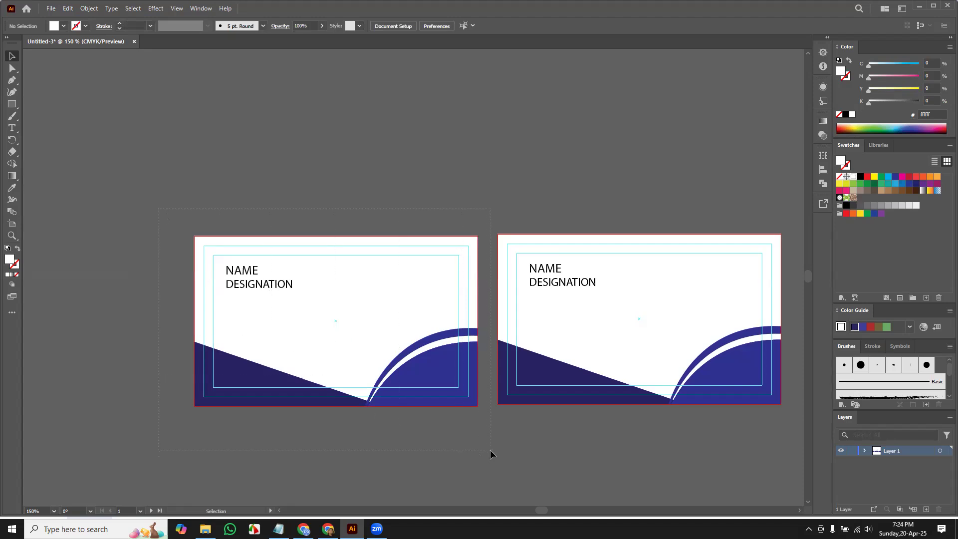
{"action": "left_click_drag", "start_coordinate": [490, 450], "coordinate": [392, 356]}
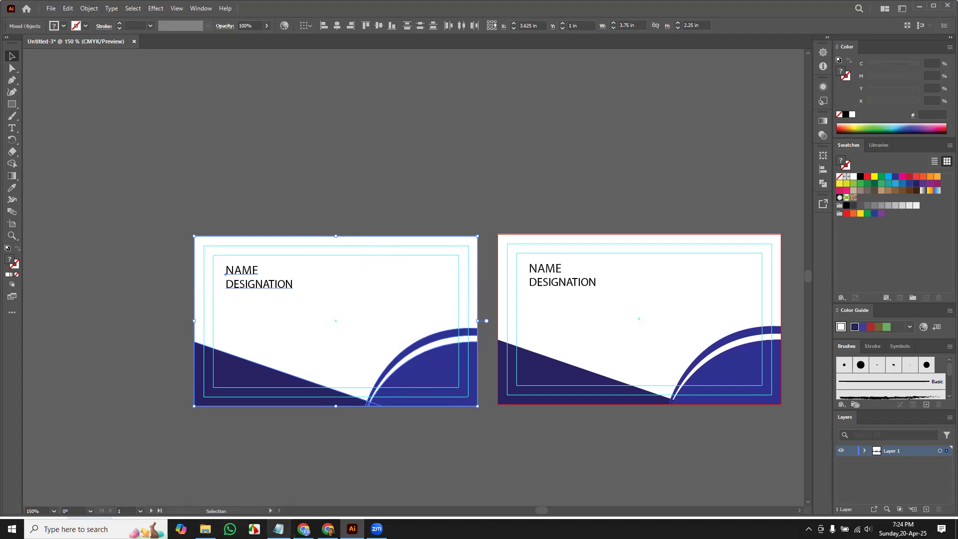
Bring the Notepad notes with the homework list in front of Illustrator
{"action": "left_click", "coordinate": [278, 529]}
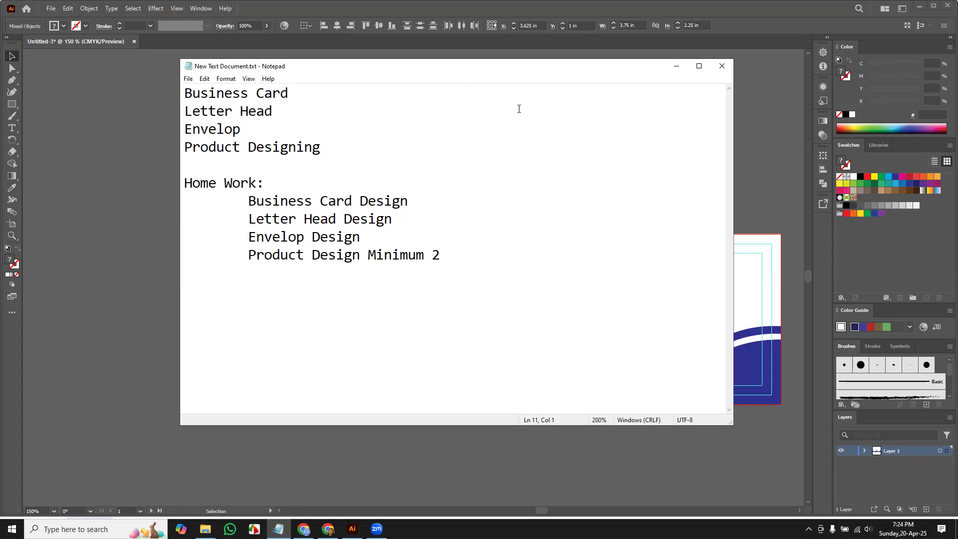
{"action": "left_click", "coordinate": [676, 66]}
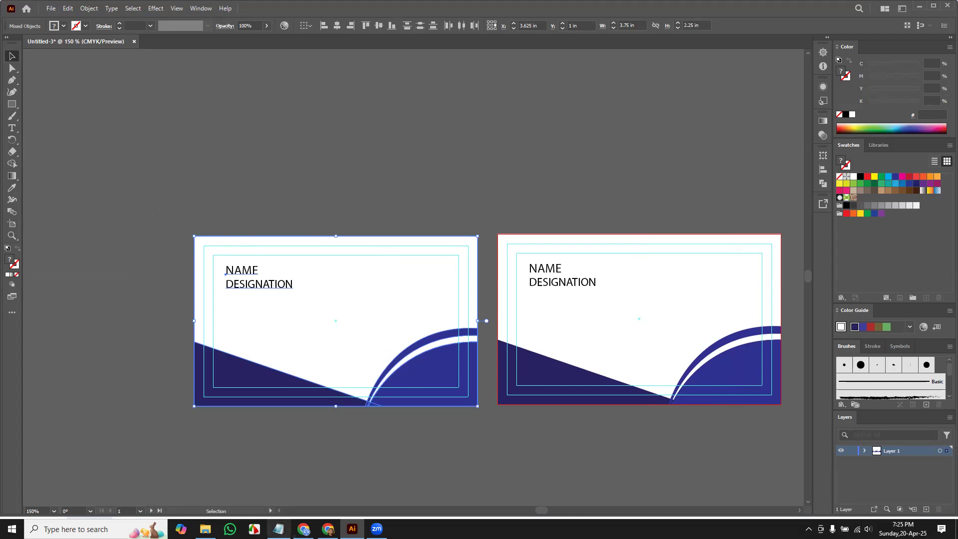
Check the class topic notes and select the Letter Head topic
{"action": "left_click", "coordinate": [303, 529]}
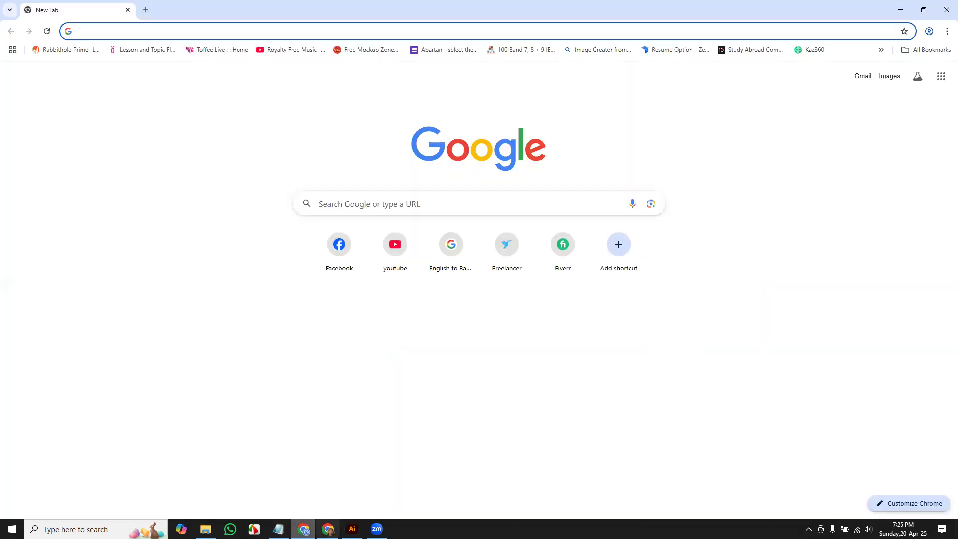
{"action": "left_click", "coordinate": [278, 529]}
{"action": "left_click_drag", "start_coordinate": [273, 111], "coordinate": [184, 113]}
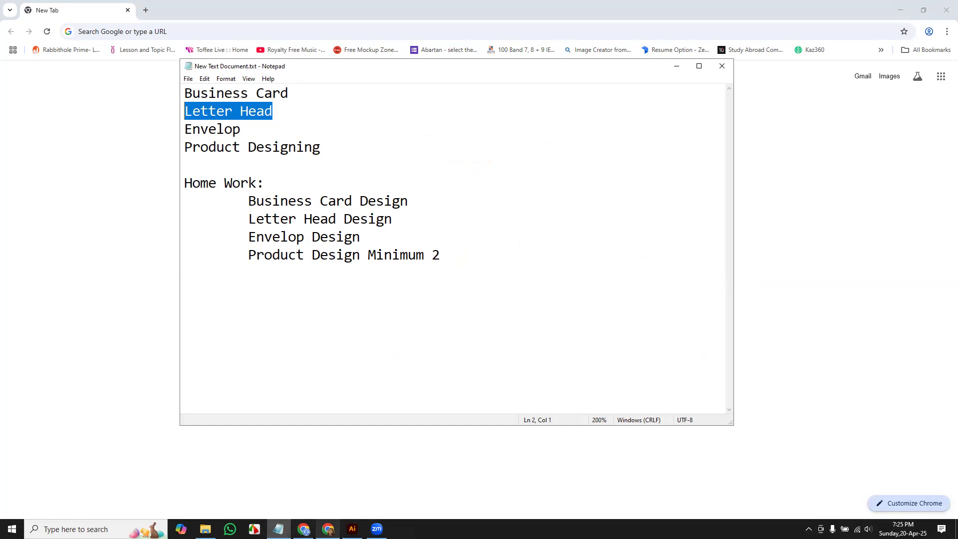
Enter 1 in cell AO2 for the first student under 20/4, raising the score to 92.45
{"action": "left_click", "coordinate": [328, 528]}
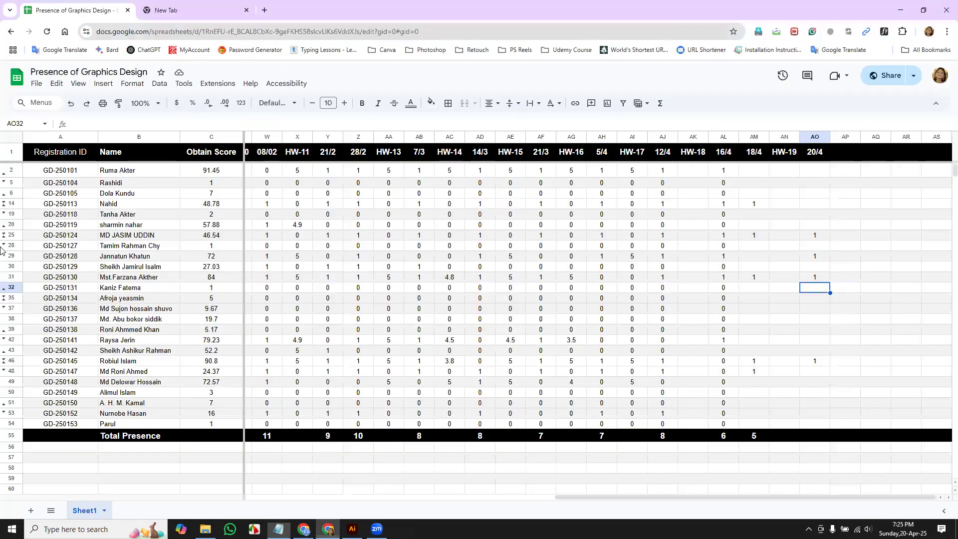
{"action": "left_click", "coordinate": [11, 170]}
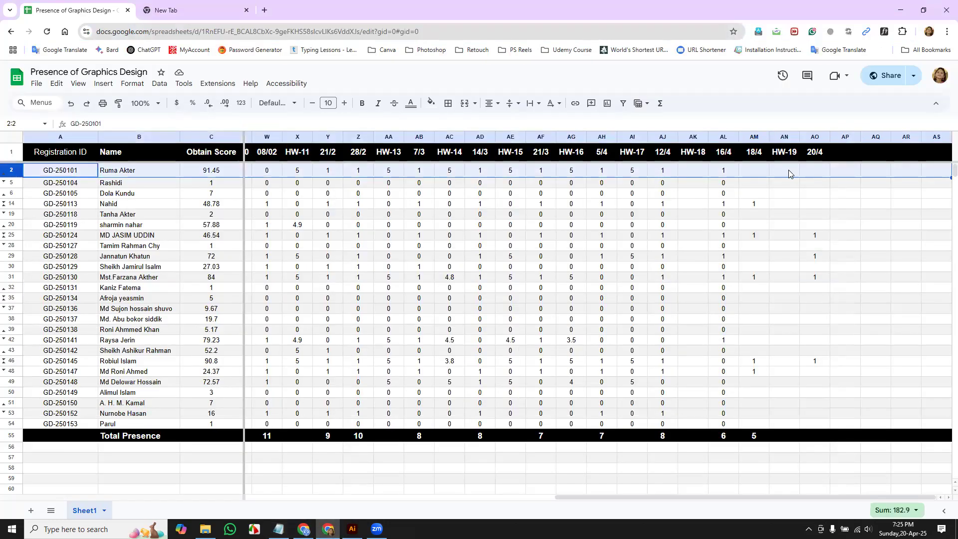
{"action": "left_click", "coordinate": [818, 172]}
{"action": "type", "text": "1"}
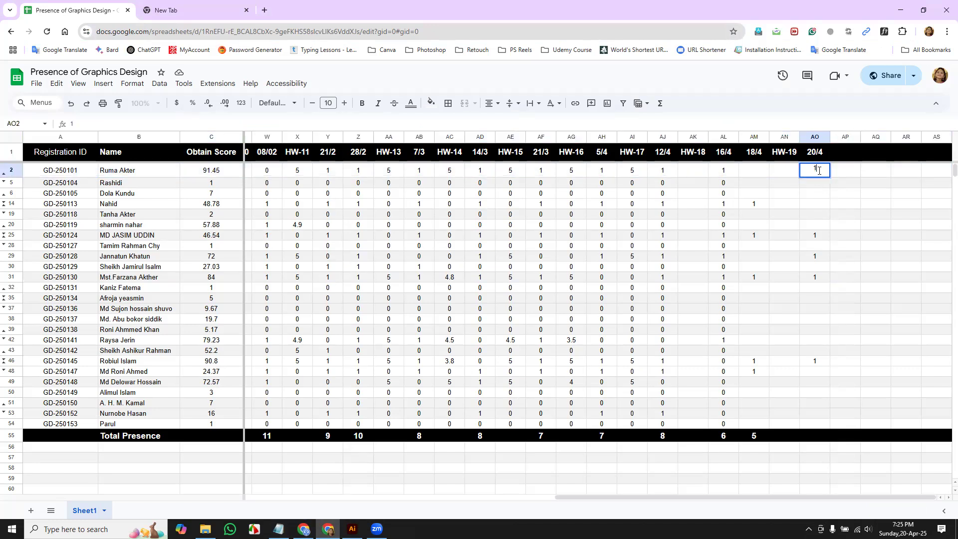
{"action": "key", "text": "Return"}
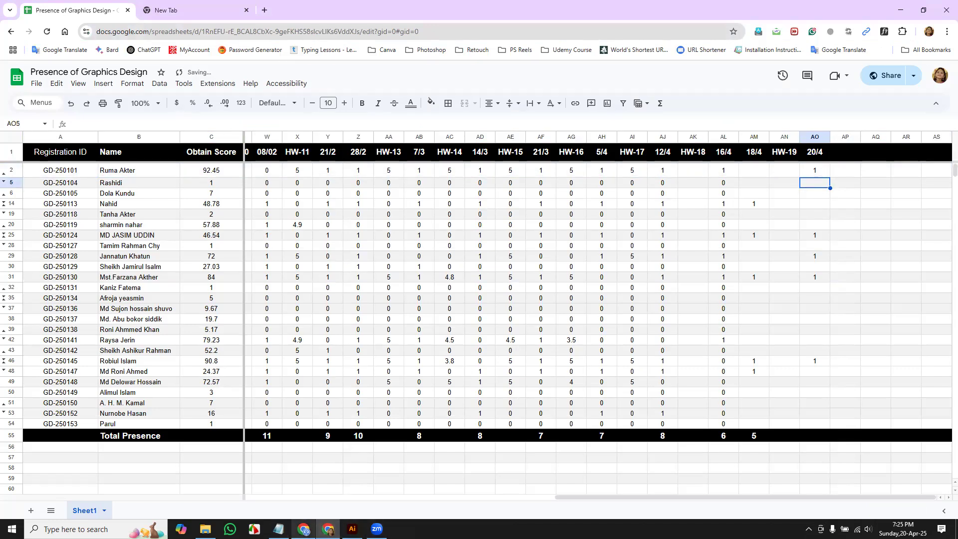
{"action": "mouse_move", "coordinate": [303, 529]}
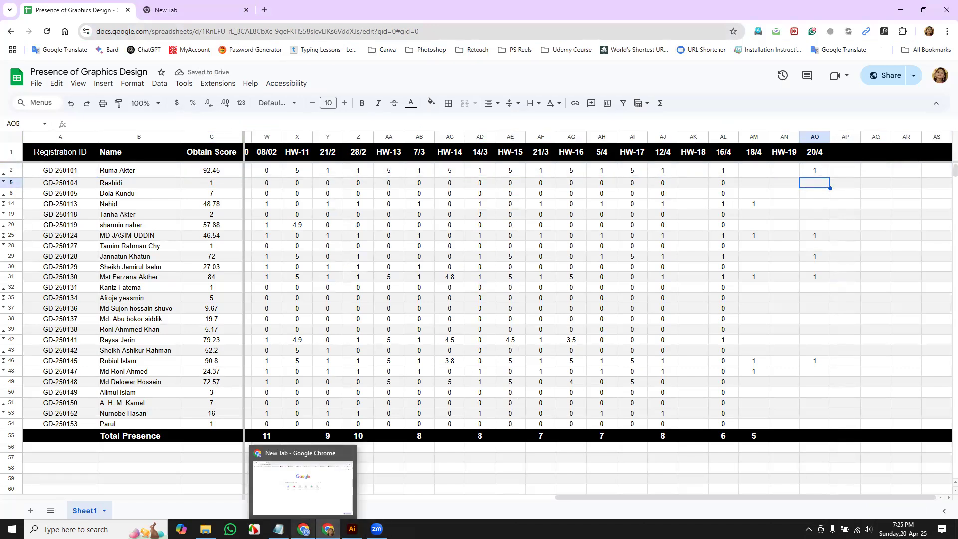
Return to Untitled-3 in Illustrator and zoom and pan until both NAME/DESIGNATION business cards show
{"action": "left_click", "coordinate": [352, 529]}
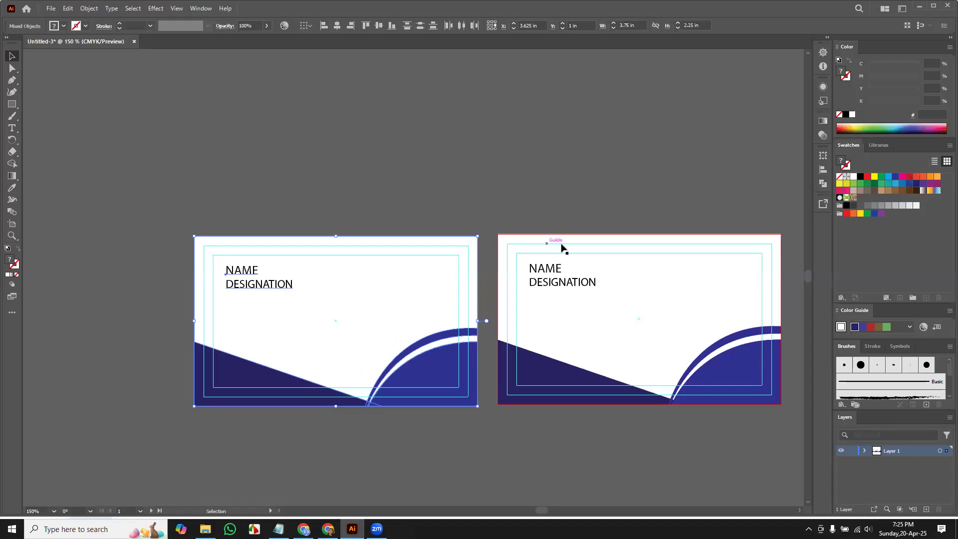
{"action": "key", "text": "a"}
{"action": "key", "text": "ctrl+0"}
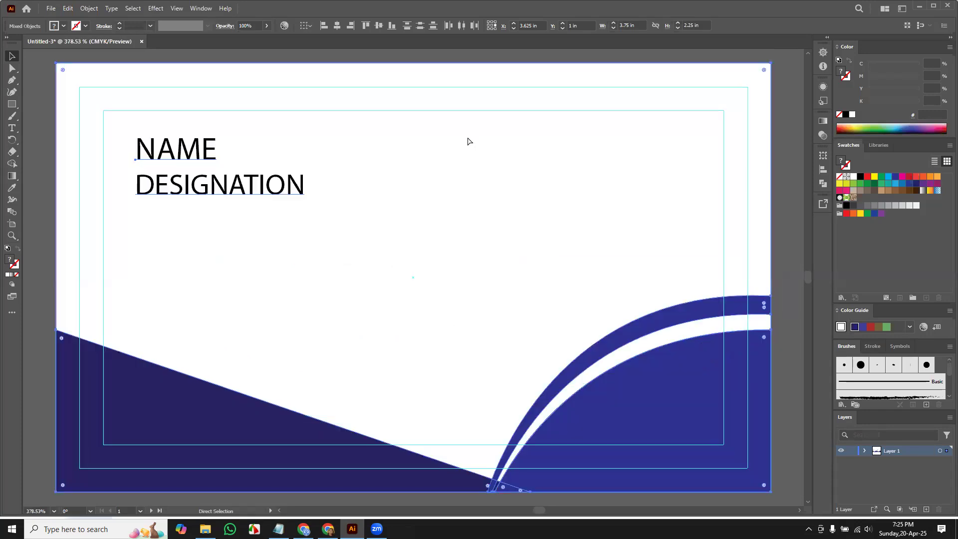
{"action": "key", "text": "ctrl+minus"}
{"action": "key", "text": "ctrl+minus"}
{"action": "key", "text": "v"}
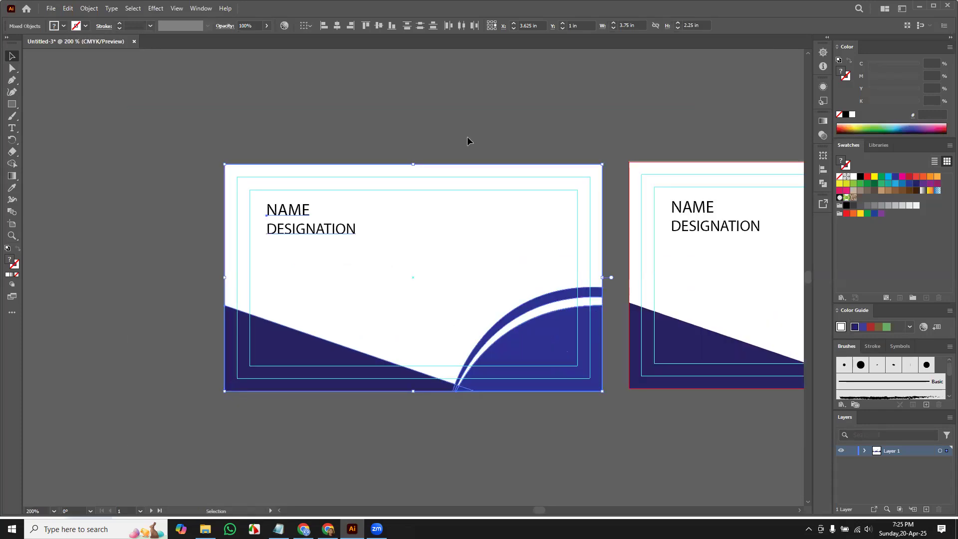
{"action": "key", "text": "space"}
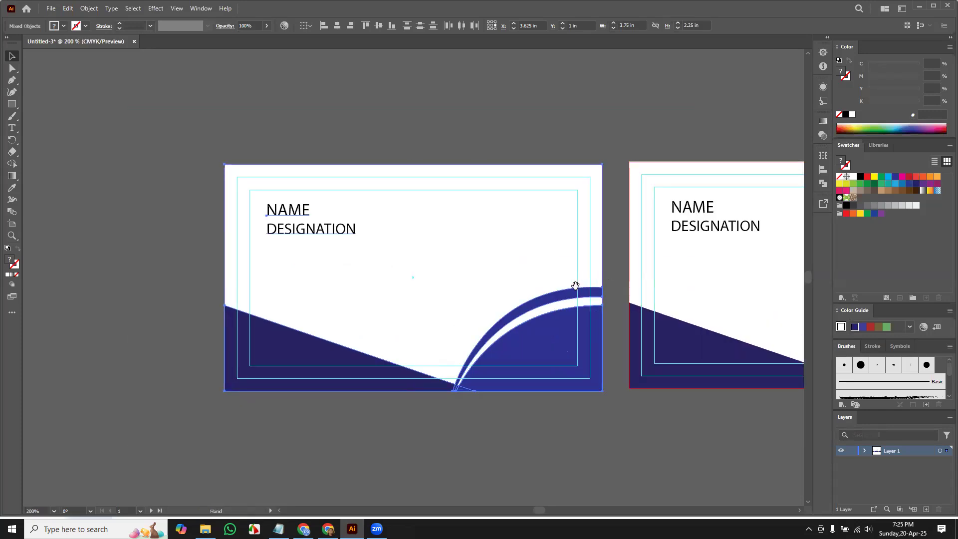
{"action": "left_click_drag", "start_coordinate": [560, 279], "coordinate": [364, 272]}
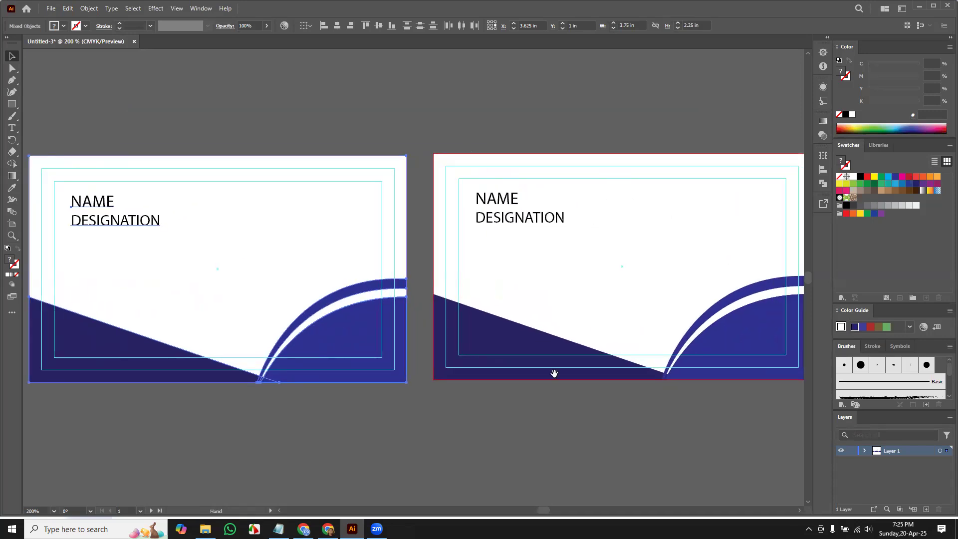
Open the New Document dialog from the File menu, then bring Chrome back to the front
{"action": "left_click", "coordinate": [50, 9]}
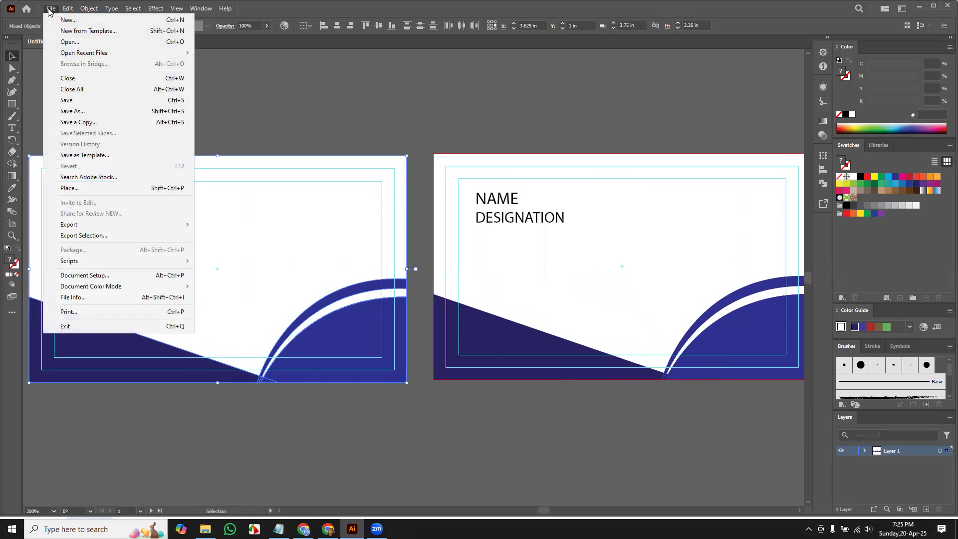
{"action": "mouse_move", "coordinate": [102, 224]}
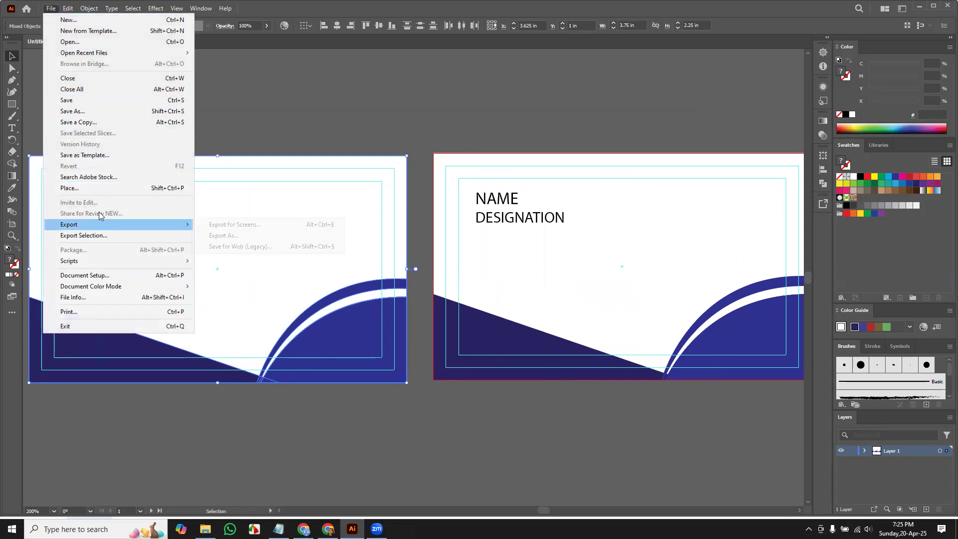
{"action": "left_click", "coordinate": [70, 20]}
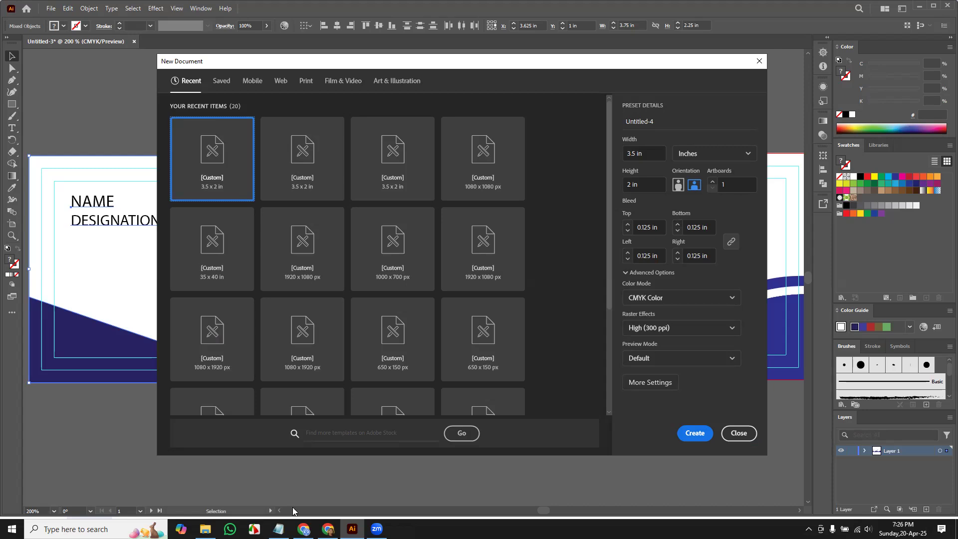
{"action": "left_click", "coordinate": [303, 529]}
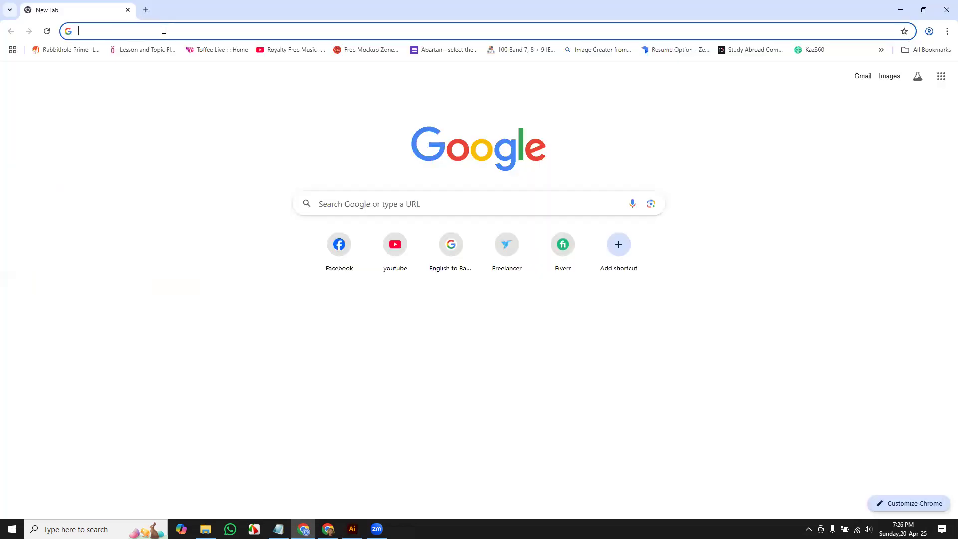
Search Google in a new tab for 'letter head' and show the image results
{"action": "left_click", "coordinate": [182, 30]}
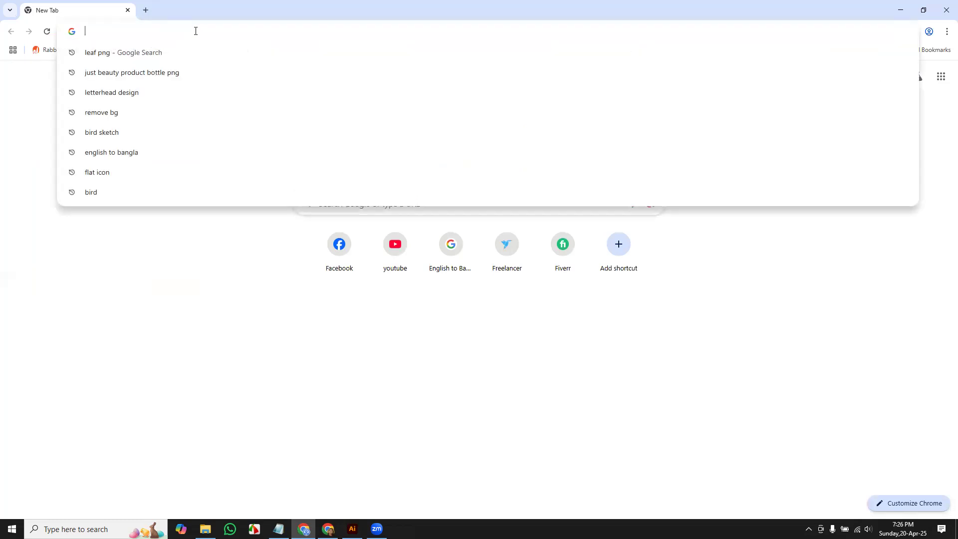
{"action": "left_click", "coordinate": [146, 10]}
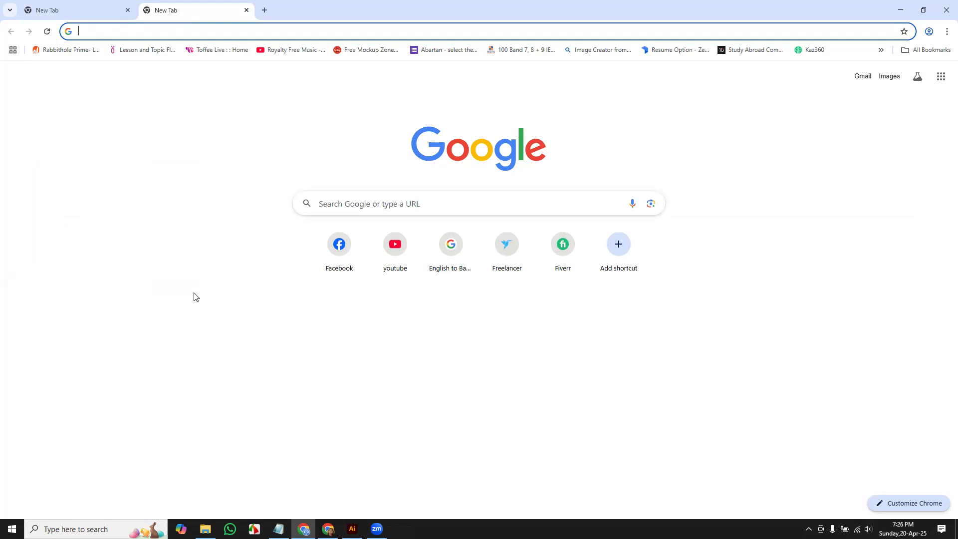
{"action": "type", "text": "l"}
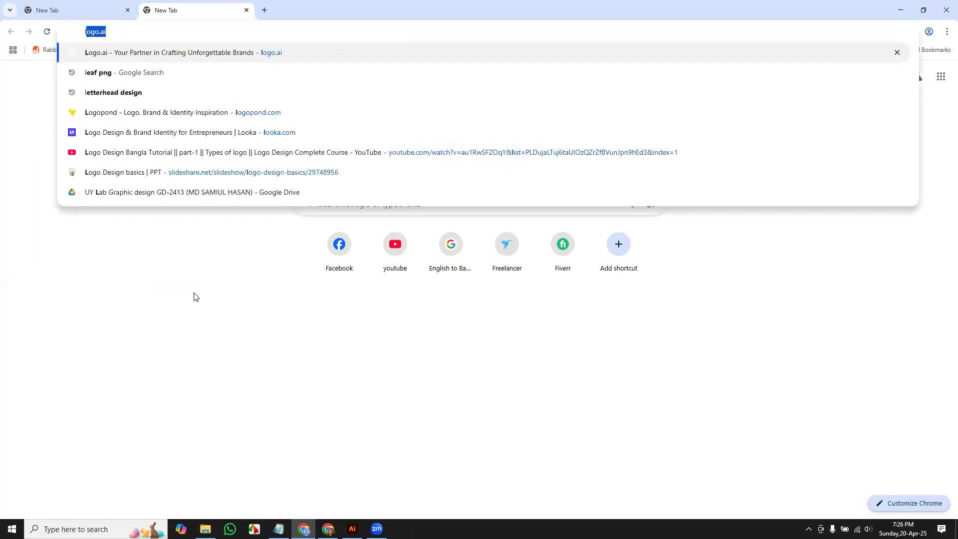
{"action": "type", "text": "etter head"}
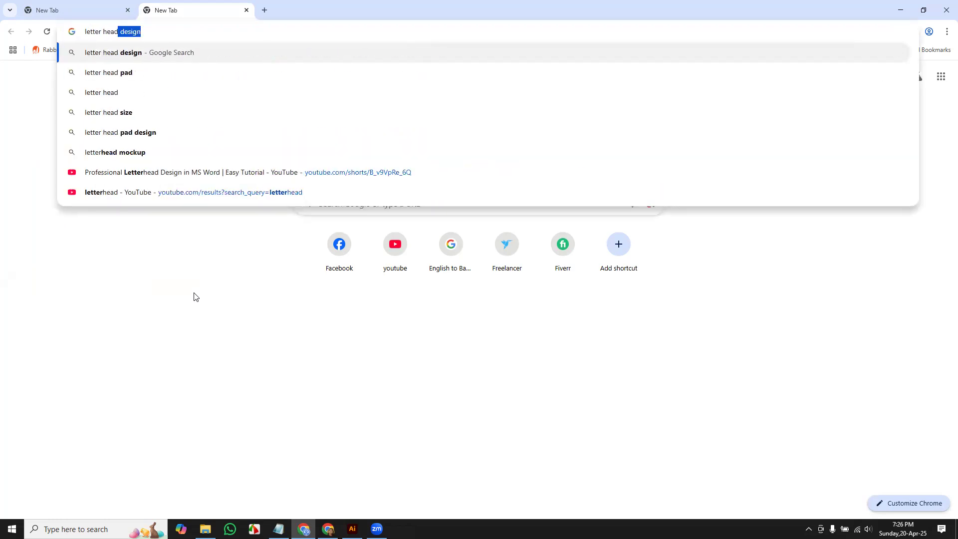
{"action": "key", "text": "Return"}
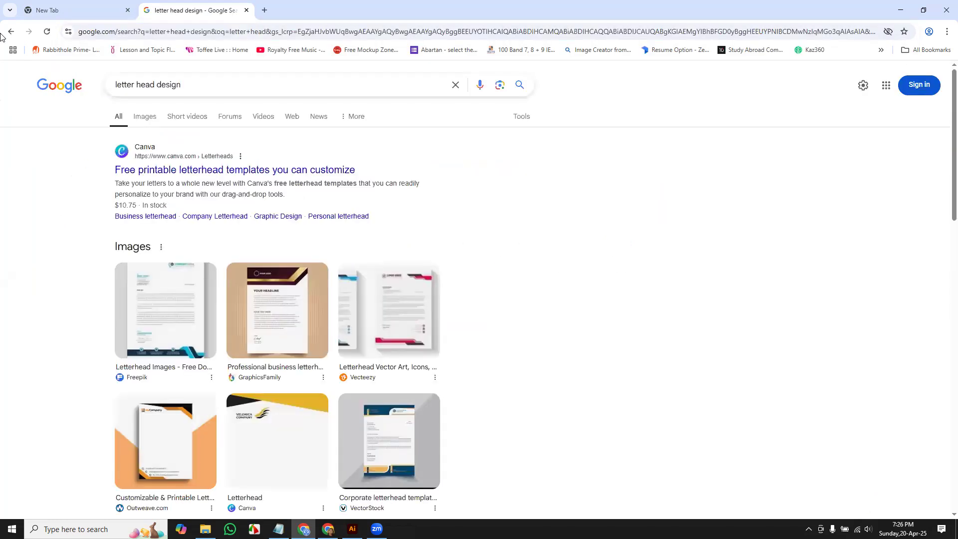
{"action": "left_click", "coordinate": [146, 120]}
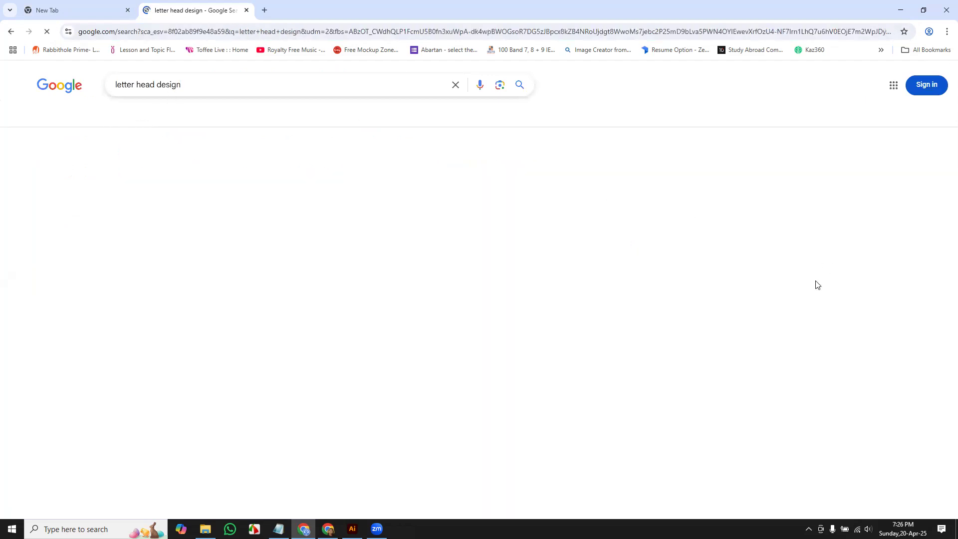
Preview the Dribbble, Creative, CorelDraw and blue wave letterhead images, then return to Illustrator
{"action": "left_click", "coordinate": [517, 349]}
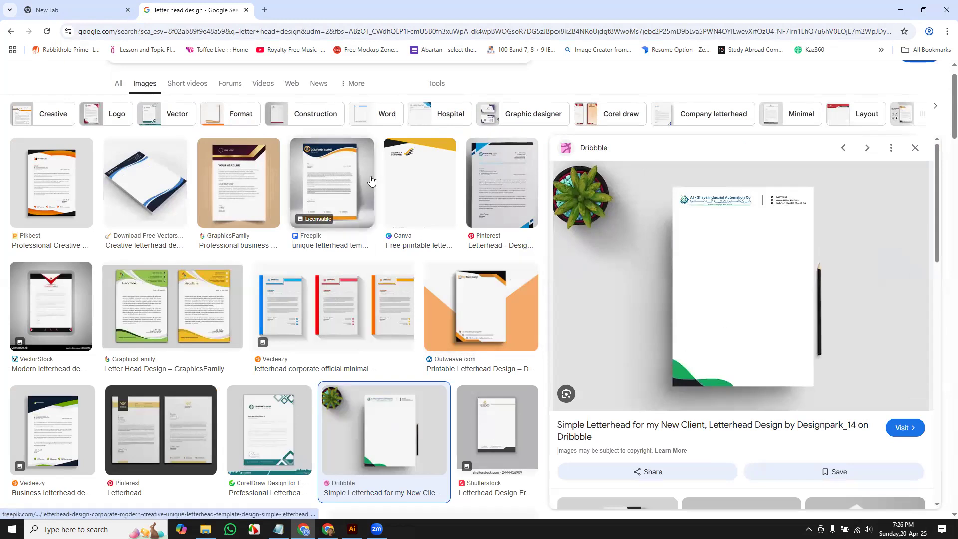
{"action": "left_click", "coordinate": [138, 195]}
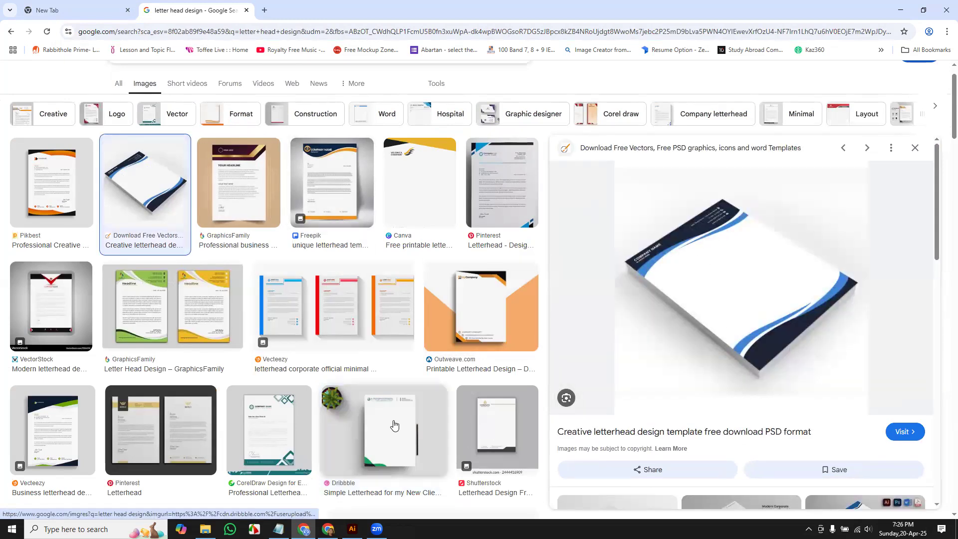
{"action": "left_click", "coordinate": [272, 442]}
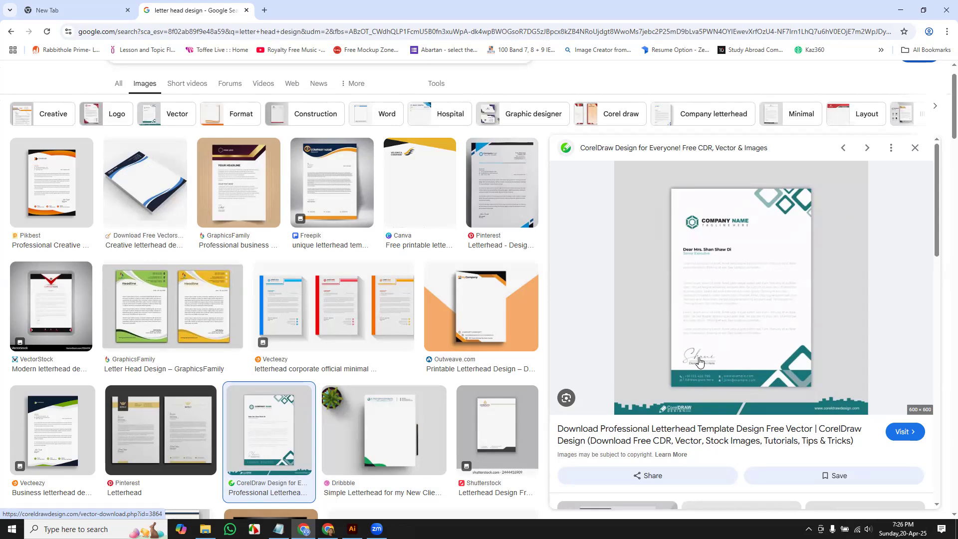
{"action": "left_click", "coordinate": [172, 199]}
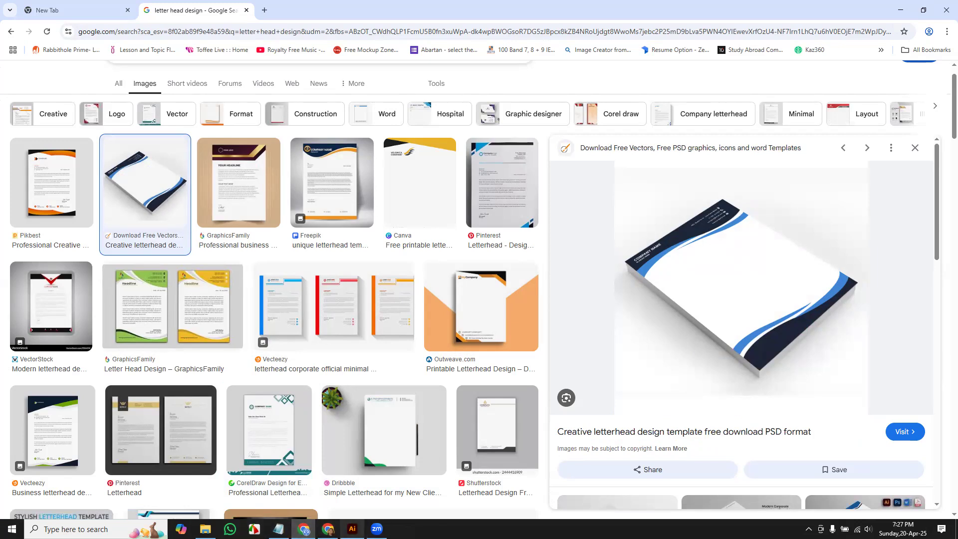
{"action": "mouse_move", "coordinate": [352, 529]}
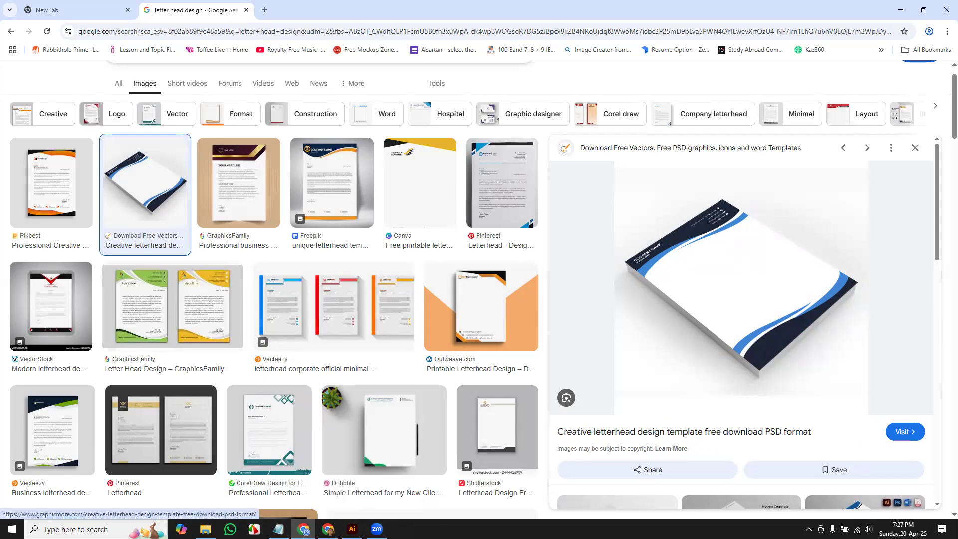
{"action": "left_click", "coordinate": [352, 528]}
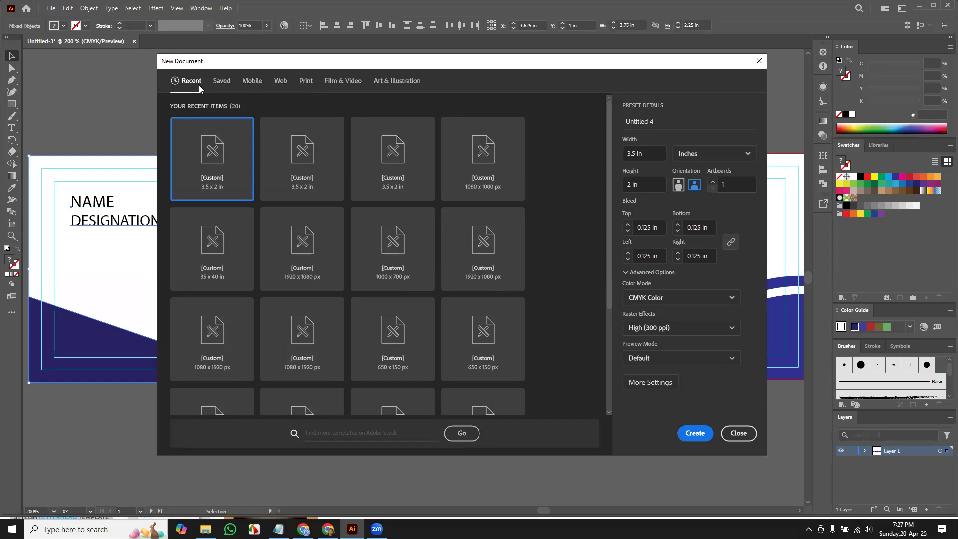
Choose the Print Letter preset, 8.5 × 11 in, with units set to Inches
{"action": "left_click", "coordinate": [302, 84]}
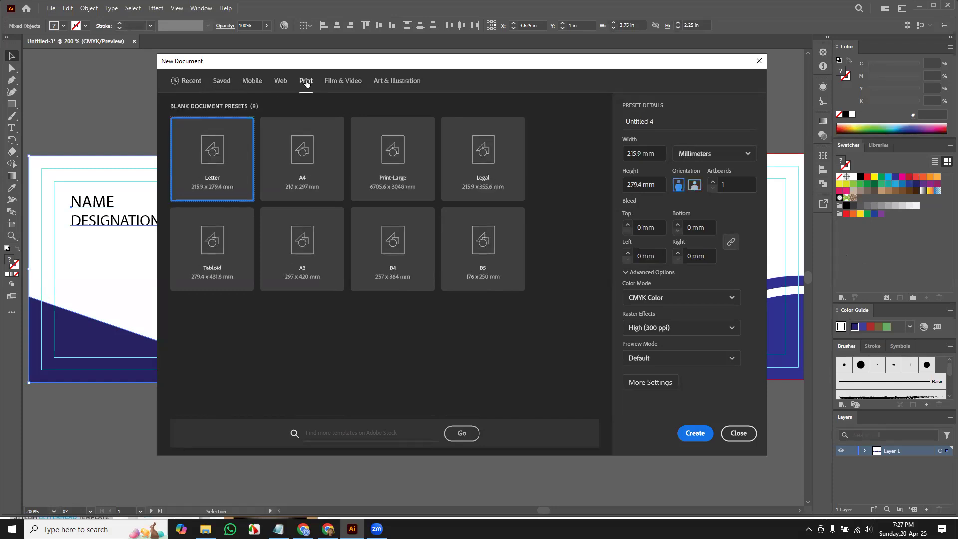
{"action": "left_click", "coordinate": [302, 167]}
{"action": "left_click", "coordinate": [721, 154]}
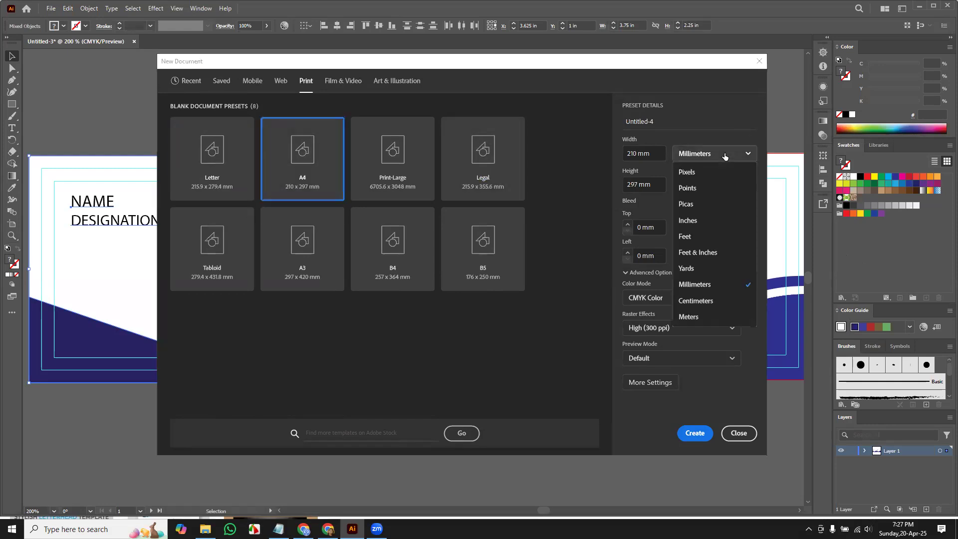
{"action": "left_click", "coordinate": [724, 218]}
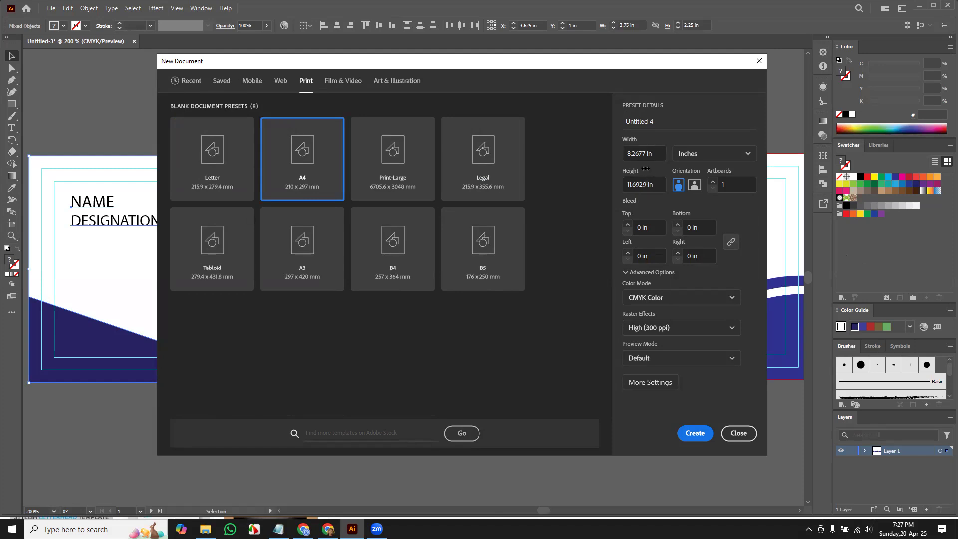
{"action": "left_click", "coordinate": [219, 174]}
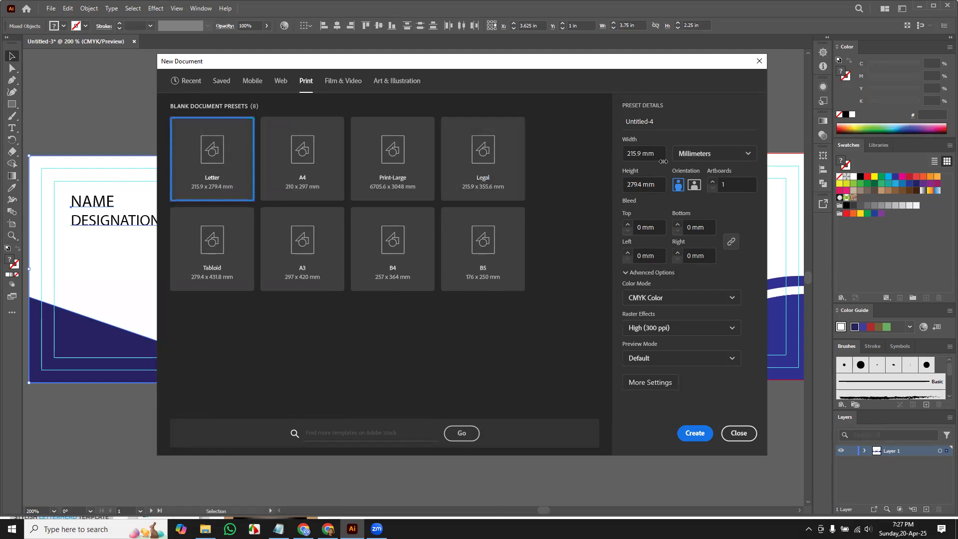
{"action": "left_click", "coordinate": [712, 154]}
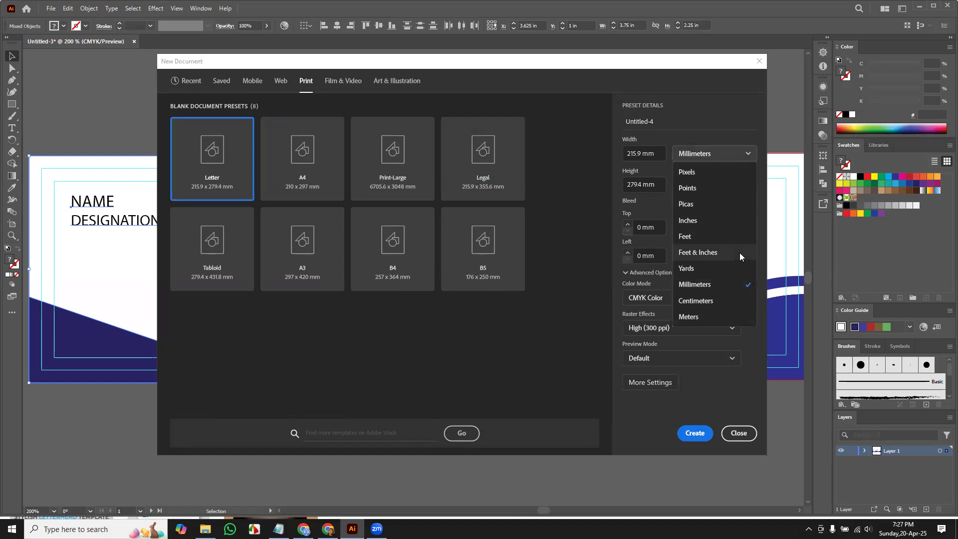
{"action": "left_click", "coordinate": [735, 226]}
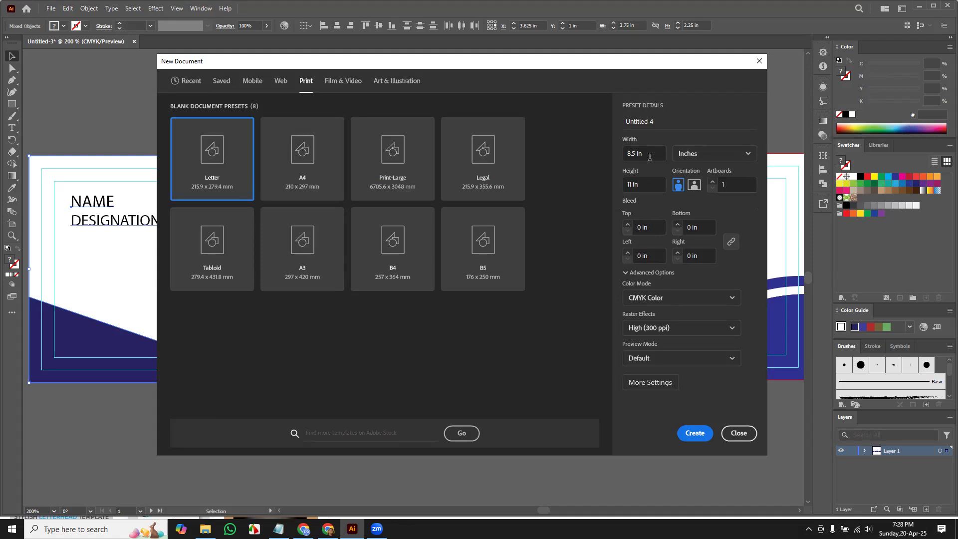
Set a 0.25 in bleed linked on all four sides and create the Letter document
{"action": "left_click", "coordinate": [648, 226]}
{"action": "type", "text": ".25"}
{"action": "left_click", "coordinate": [734, 245]}
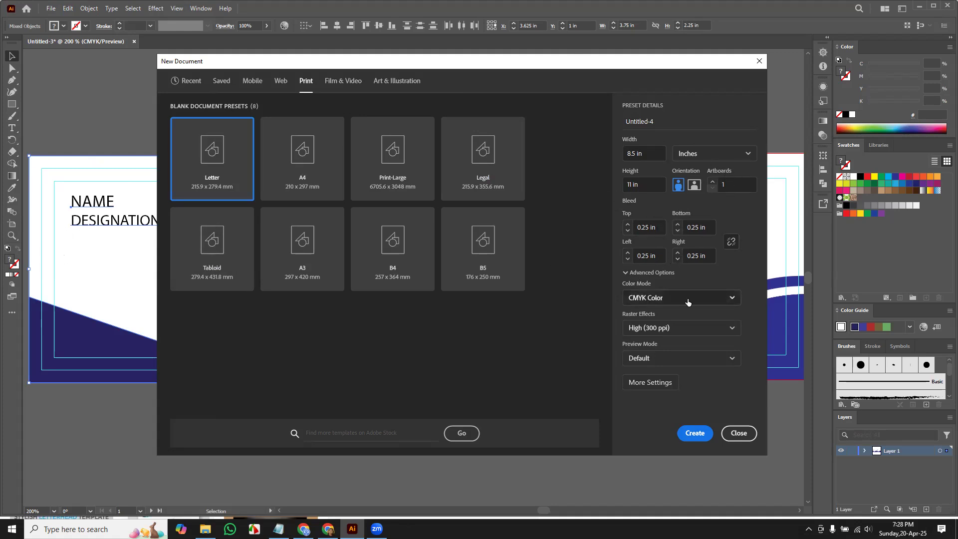
{"action": "left_click", "coordinate": [703, 435]}
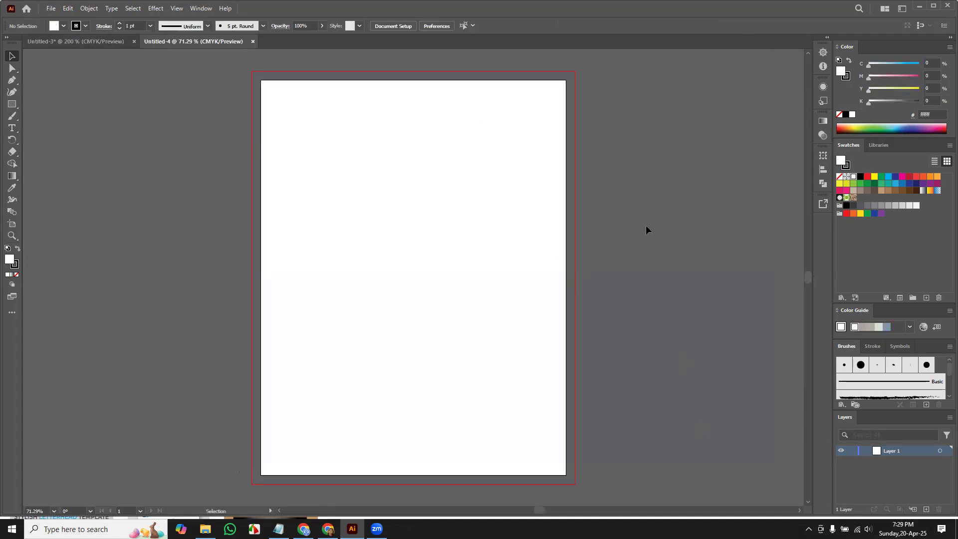
Draw an 8.5 × 11 in rectangle with the Rectangle tool
{"action": "left_click", "coordinate": [89, 8]}
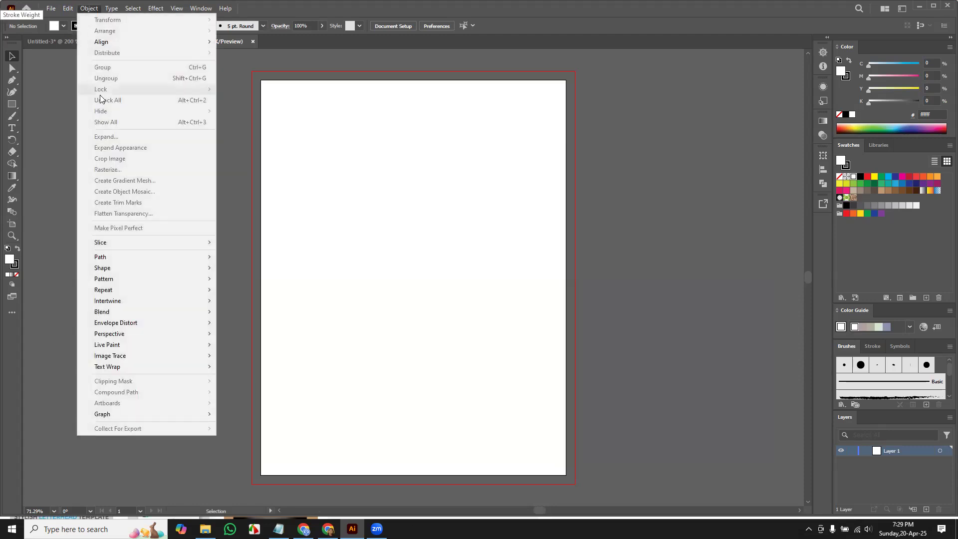
{"action": "key", "text": "Escape"}
{"action": "left_click", "coordinate": [12, 104]}
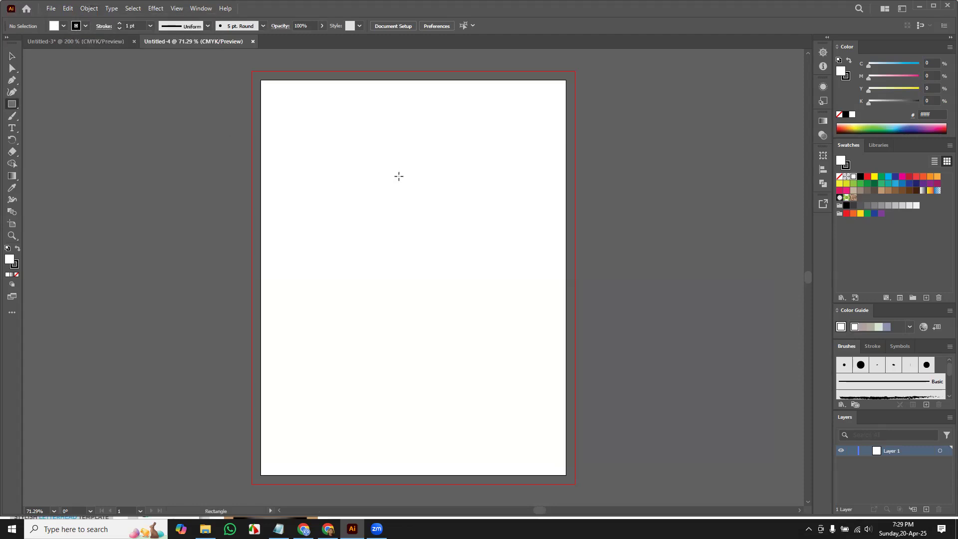
{"action": "left_click", "coordinate": [374, 194]}
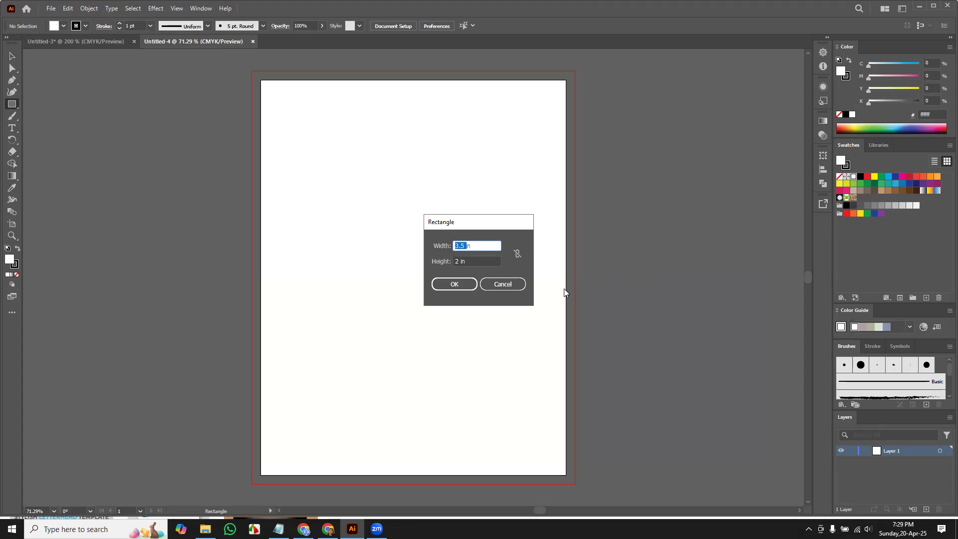
{"action": "type", "text": "8"}
{"action": "key", "text": "Tab"}
{"action": "type", "text": "11"}
{"action": "key", "text": "Return"}
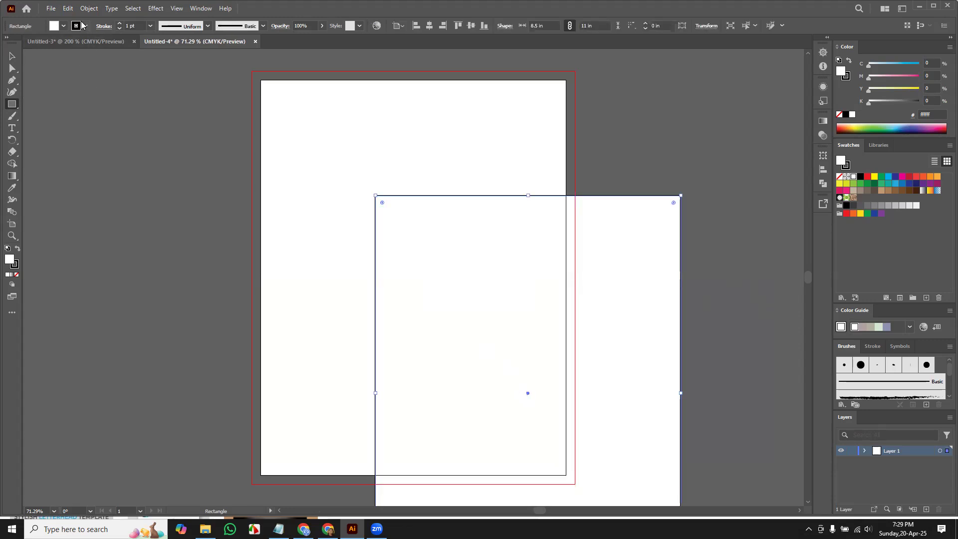
Remove the rectangle's stroke and centre it horizontally and vertically on the artboard
{"action": "left_click", "coordinate": [85, 26]}
{"action": "left_click", "coordinate": [7, 44]}
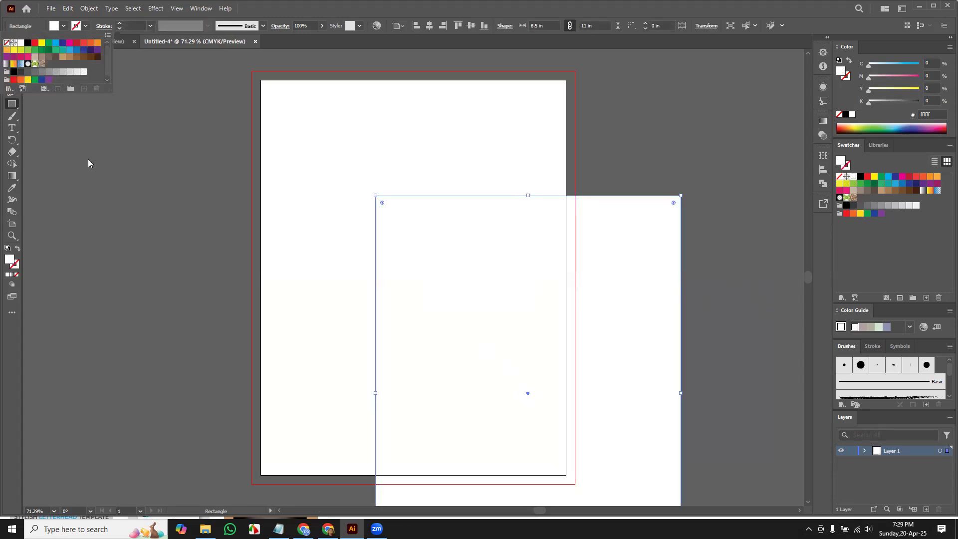
{"action": "key", "text": "Escape"}
{"action": "key", "text": "v"}
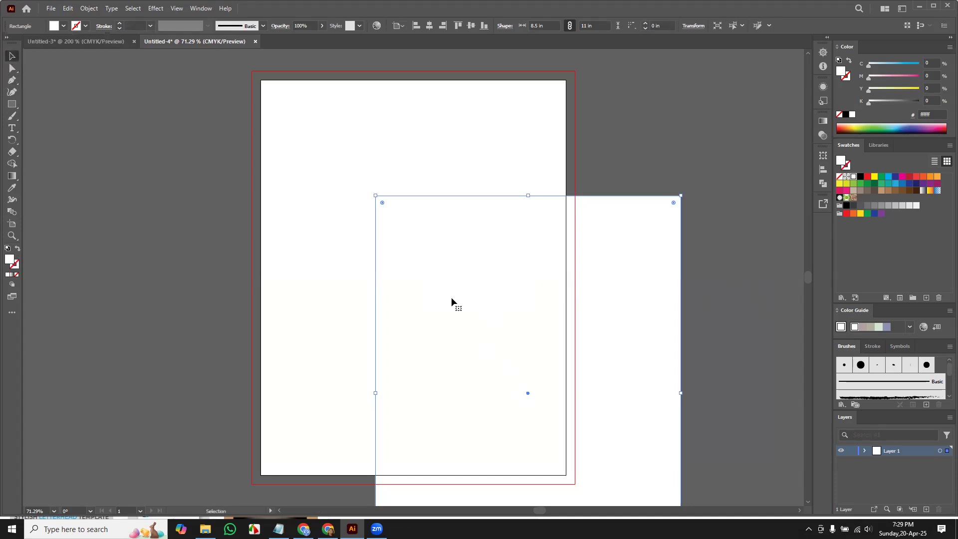
{"action": "left_click", "coordinate": [430, 26]}
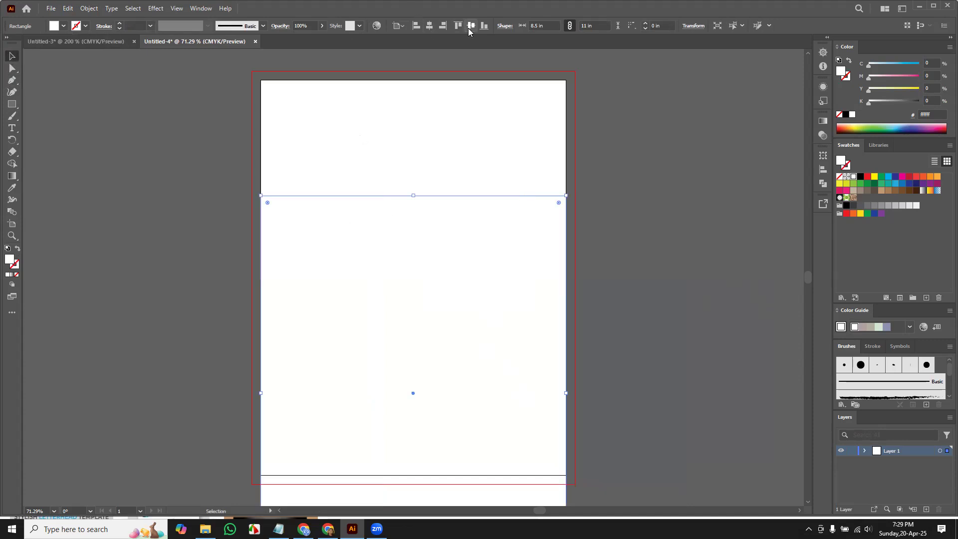
{"action": "left_click", "coordinate": [471, 25]}
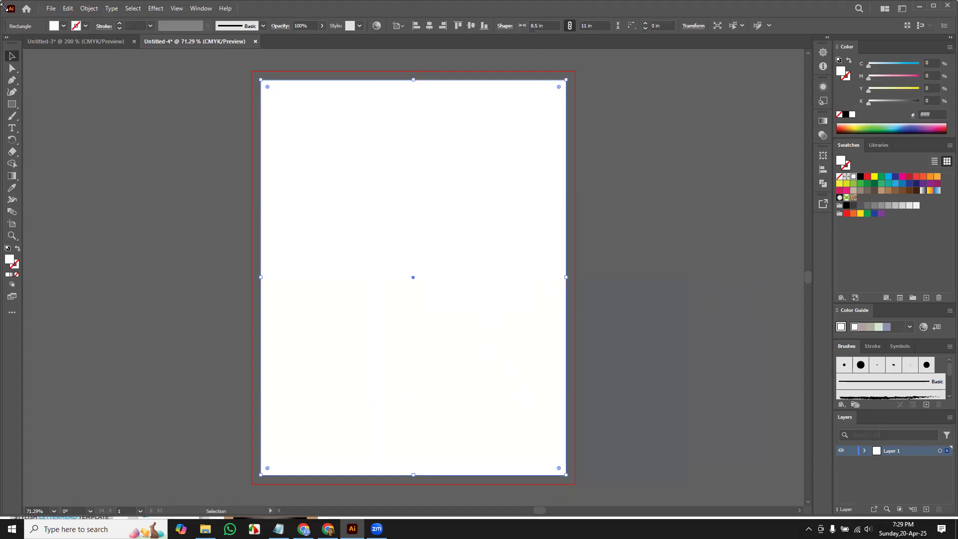
{"action": "left_click", "coordinate": [90, 8]}
Apply a first Offset Path to the page rectangle with an offset of 0
{"action": "mouse_move", "coordinate": [143, 258]}
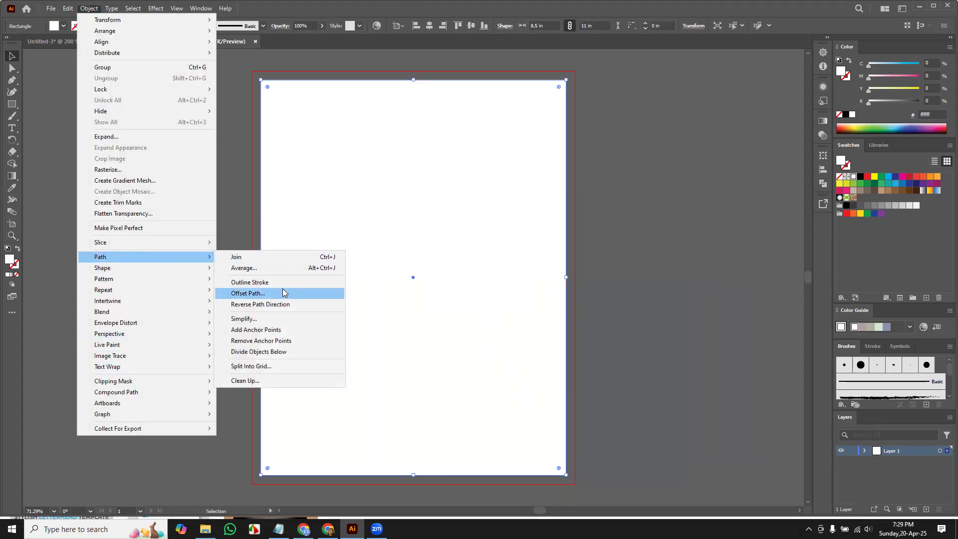
{"action": "left_click", "coordinate": [282, 292]}
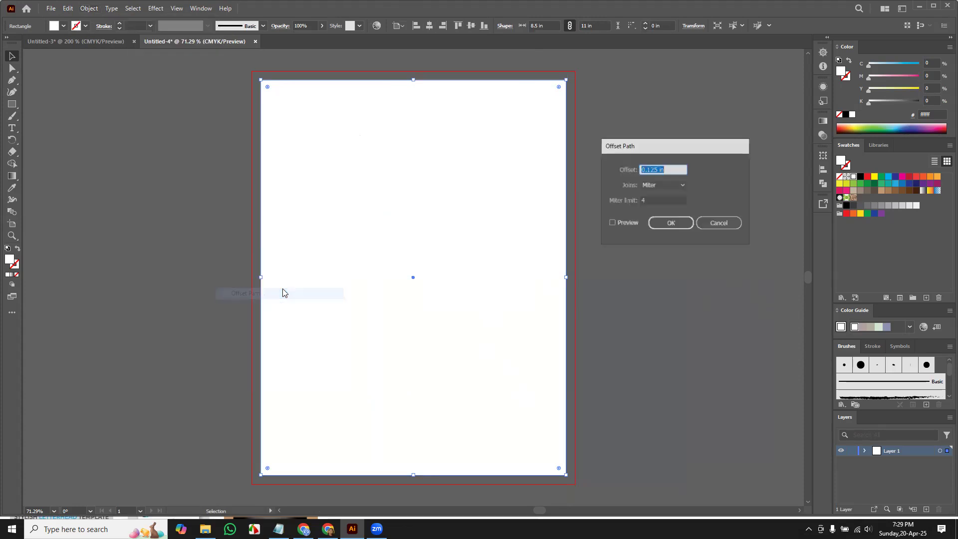
{"action": "double_click", "coordinate": [652, 169]}
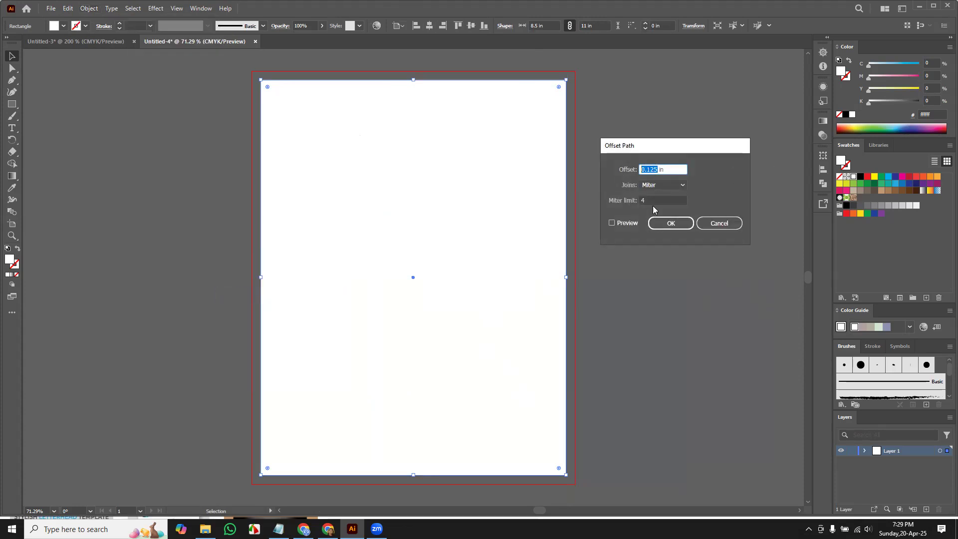
{"action": "type", "text": "0"}
{"action": "left_click", "coordinate": [682, 222]}
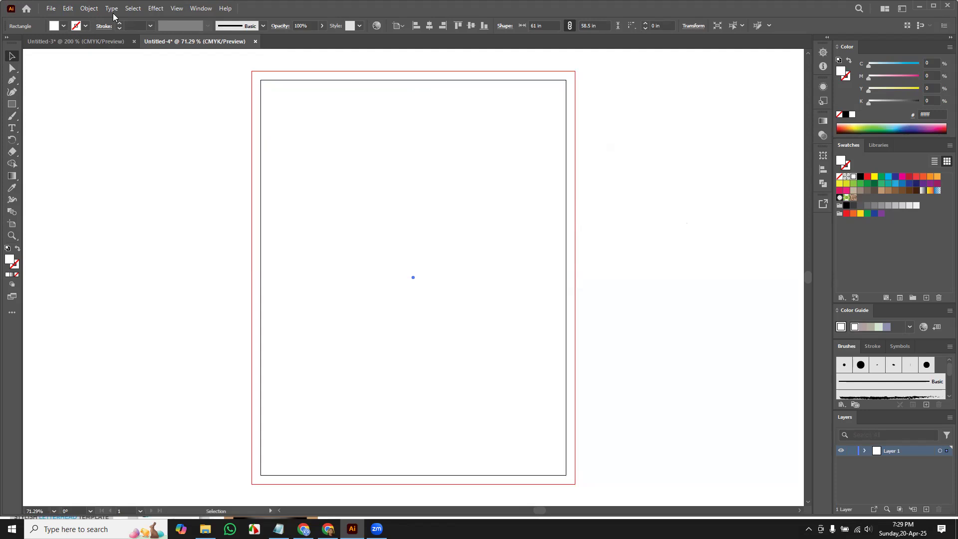
Check the rectangles in Outline view, then return to the full colour Preview
{"action": "left_click", "coordinate": [177, 8]}
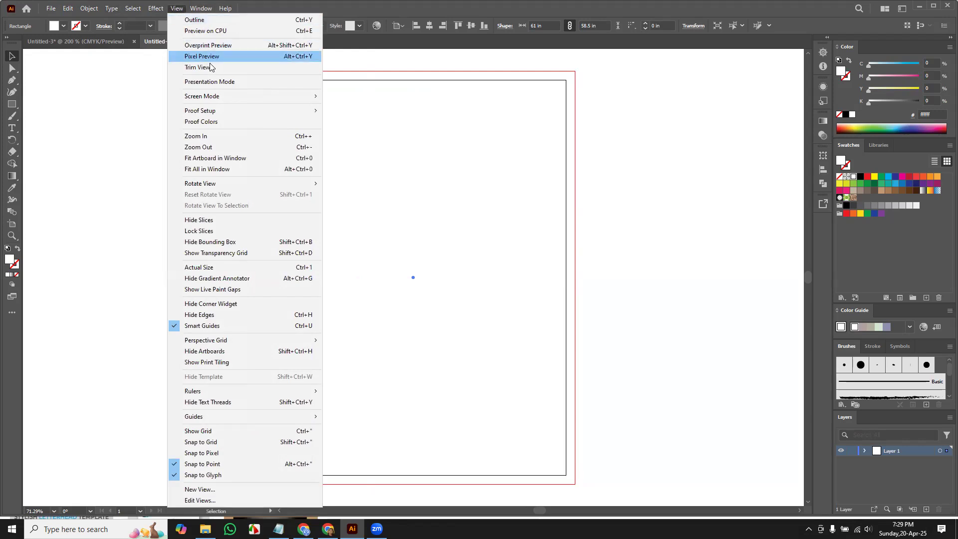
{"action": "left_click", "coordinate": [209, 20]}
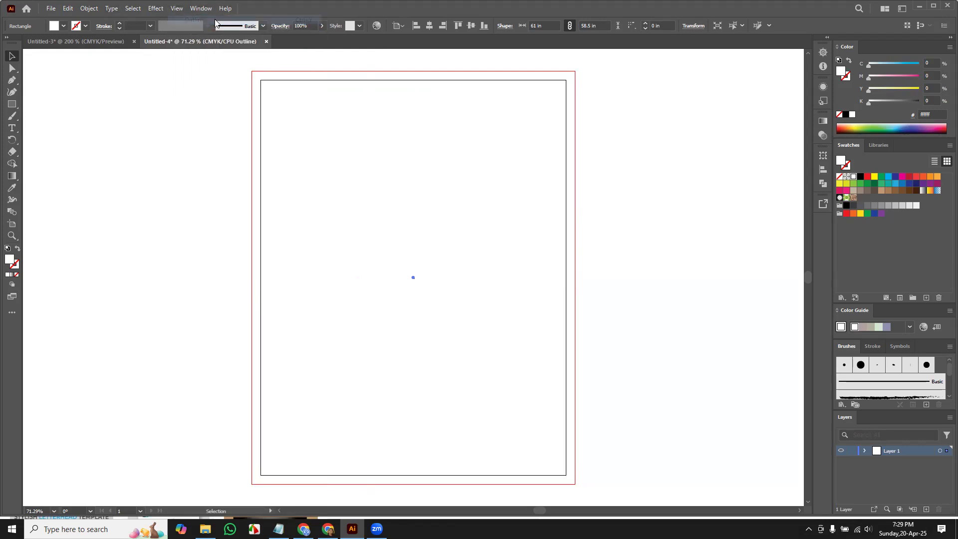
{"action": "left_click", "coordinate": [177, 8]}
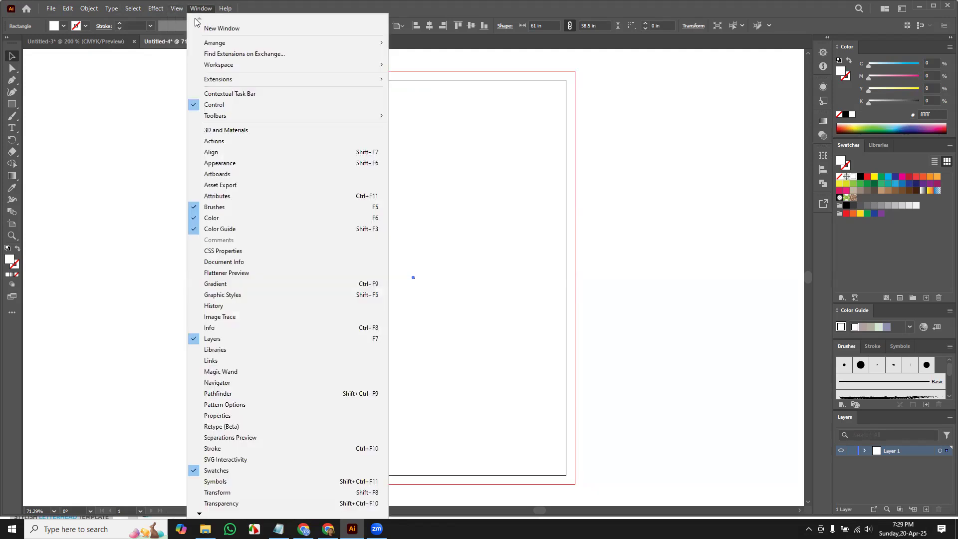
{"action": "left_click", "coordinate": [120, 166]}
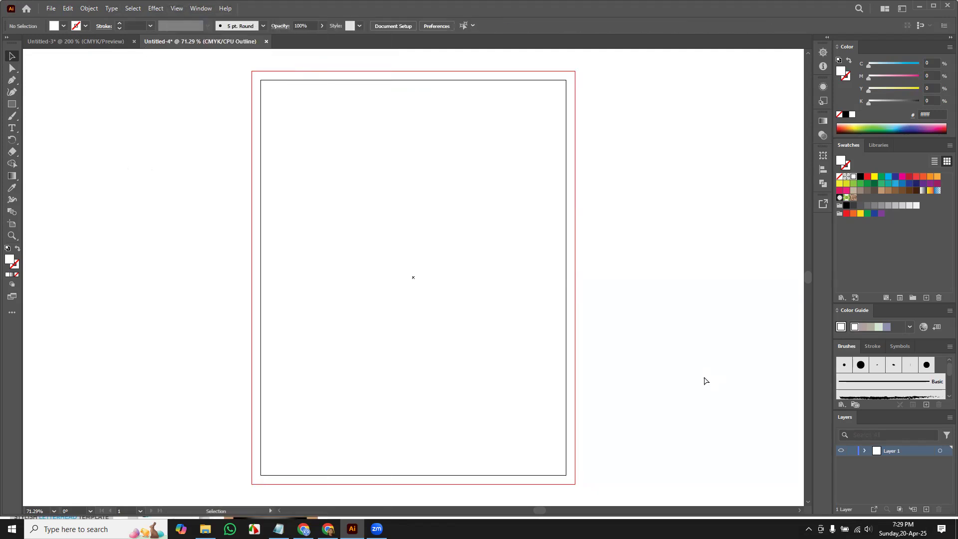
{"action": "key", "text": "ctrl+a"}
{"action": "left_click", "coordinate": [640, 323]}
{"action": "left_click", "coordinate": [177, 9]}
{"action": "mouse_move", "coordinate": [197, 11]}
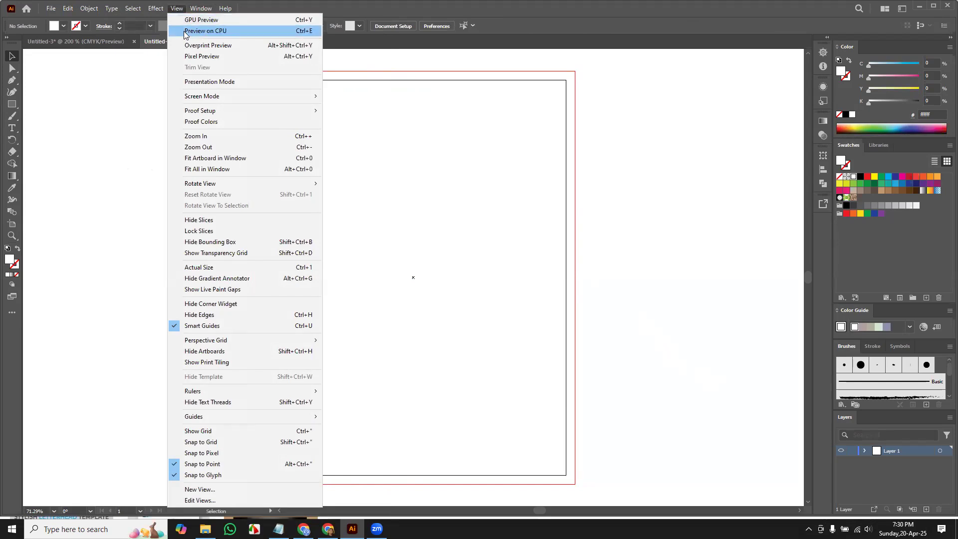
{"action": "left_click", "coordinate": [205, 30]}
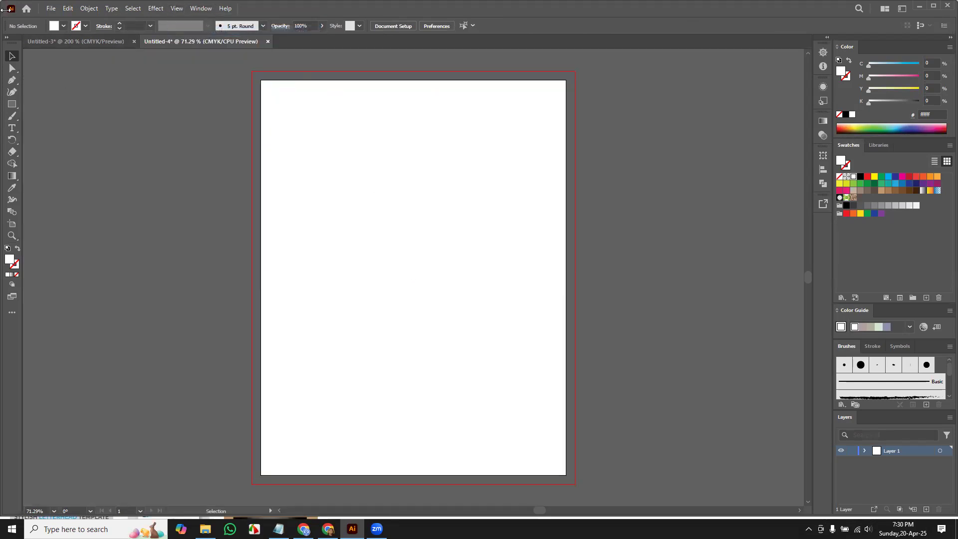
Move and delete a rectangle, then undo and re-centre it on the page
{"action": "left_click_drag", "start_coordinate": [421, 254], "coordinate": [264, 241]}
{"action": "key", "text": "Delete"}
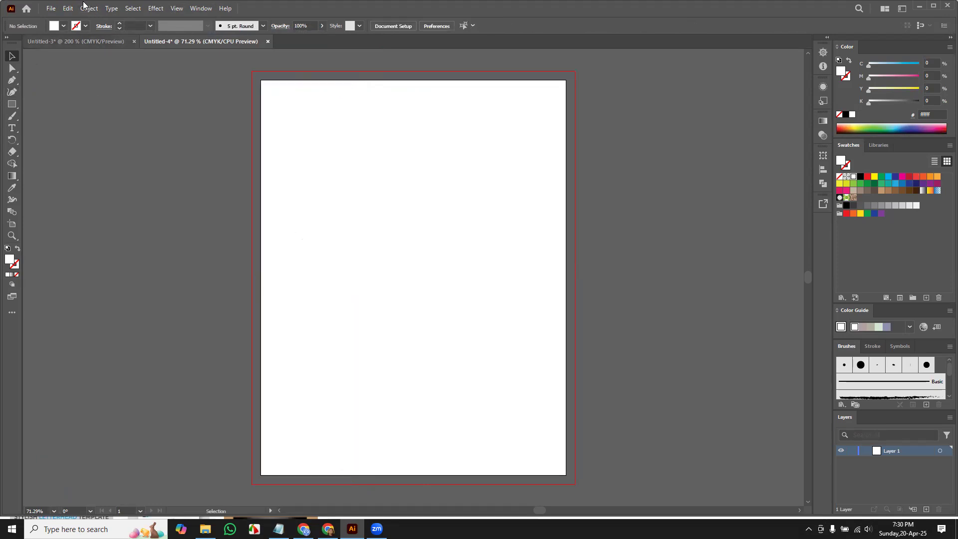
{"action": "key", "text": "a"}
{"action": "key", "text": "ctrl+z"}
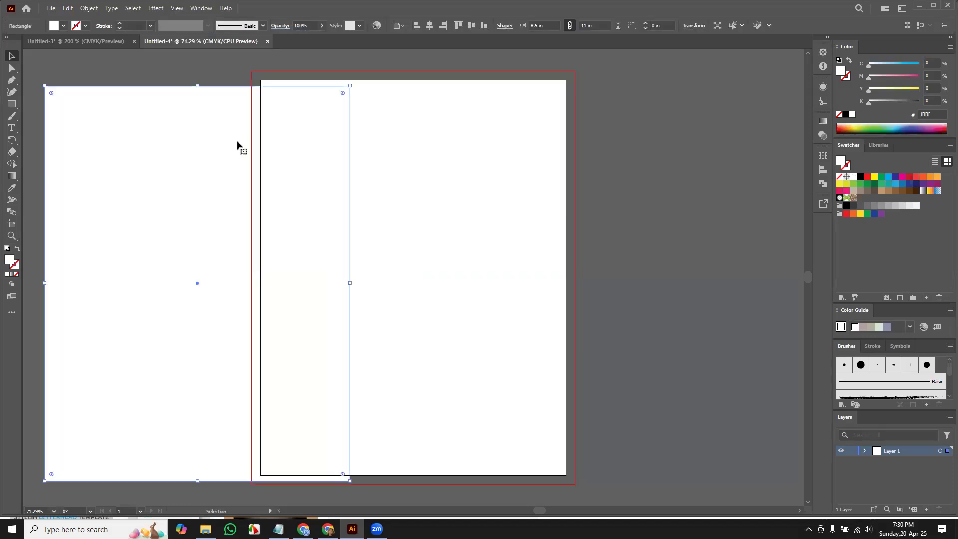
{"action": "left_click", "coordinate": [429, 26]}
{"action": "left_click", "coordinate": [470, 28]}
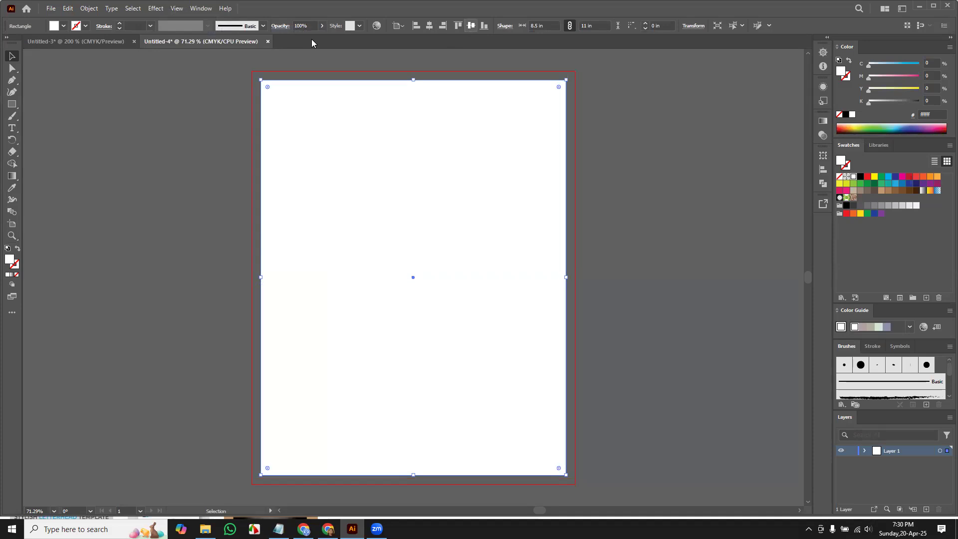
Reapply Offset Path with a 0.25 in offset, checking the result with Preview
{"action": "left_click", "coordinate": [91, 10]}
{"action": "mouse_move", "coordinate": [117, 258]}
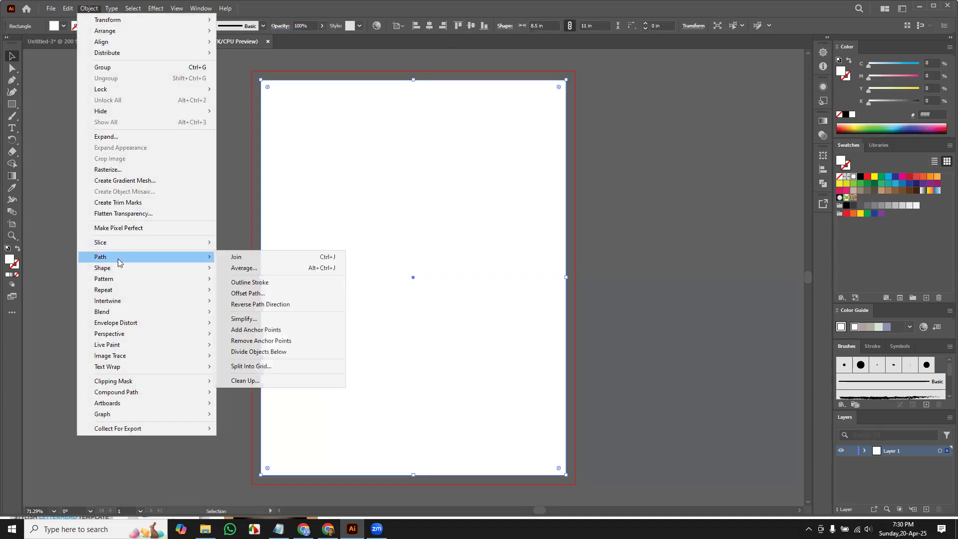
{"action": "left_click", "coordinate": [272, 294]}
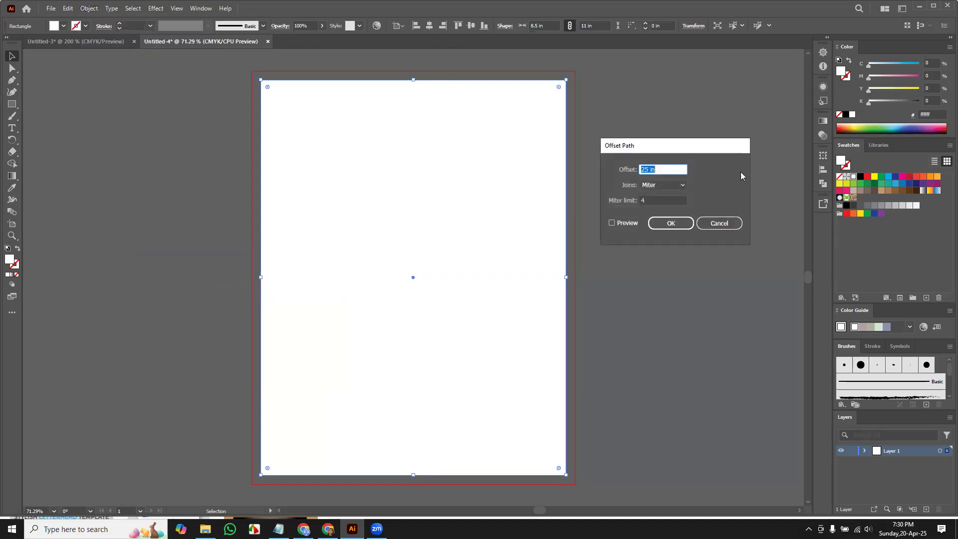
{"action": "left_click", "coordinate": [612, 223]}
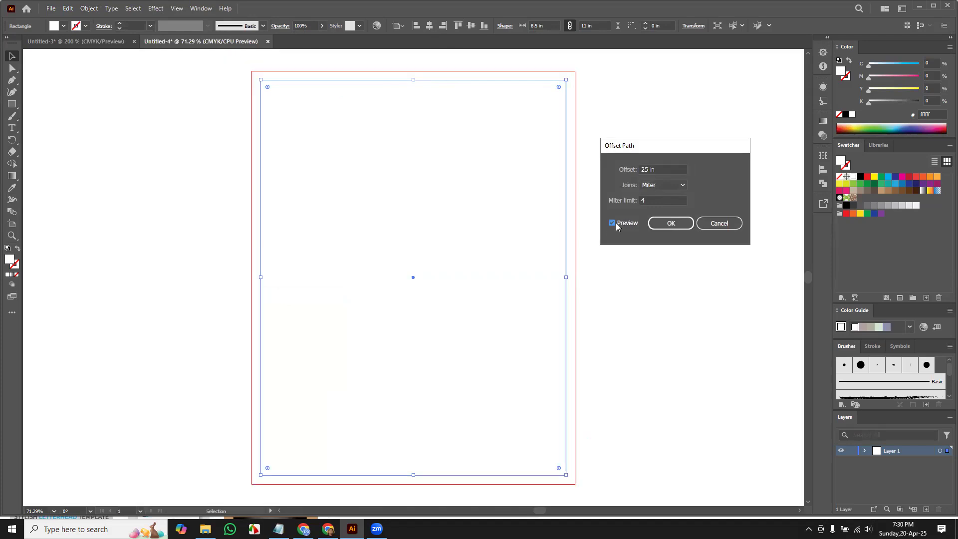
{"action": "left_click", "coordinate": [612, 223]}
{"action": "left_click", "coordinate": [613, 223]}
{"action": "left_click", "coordinate": [615, 222]}
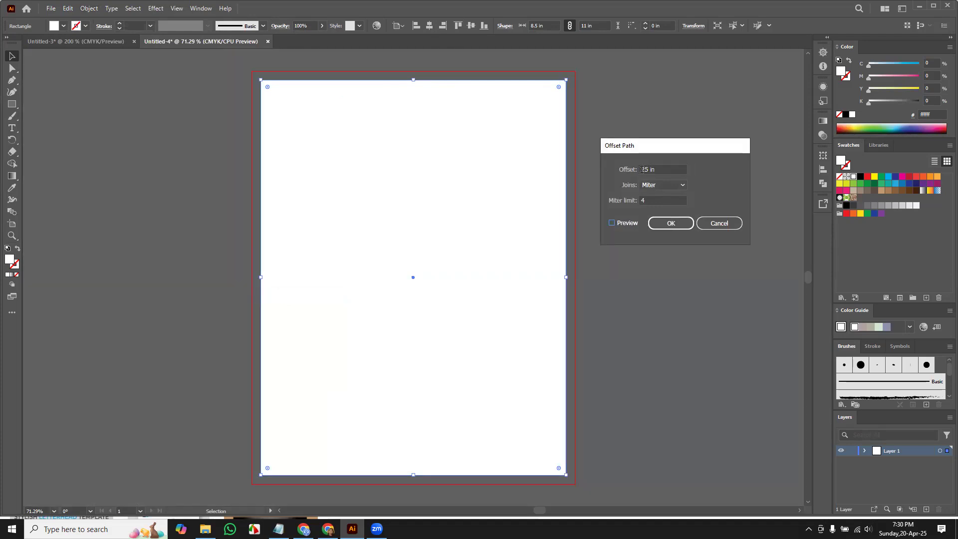
{"action": "left_click", "coordinate": [642, 170]}
{"action": "type", "text": "0"}
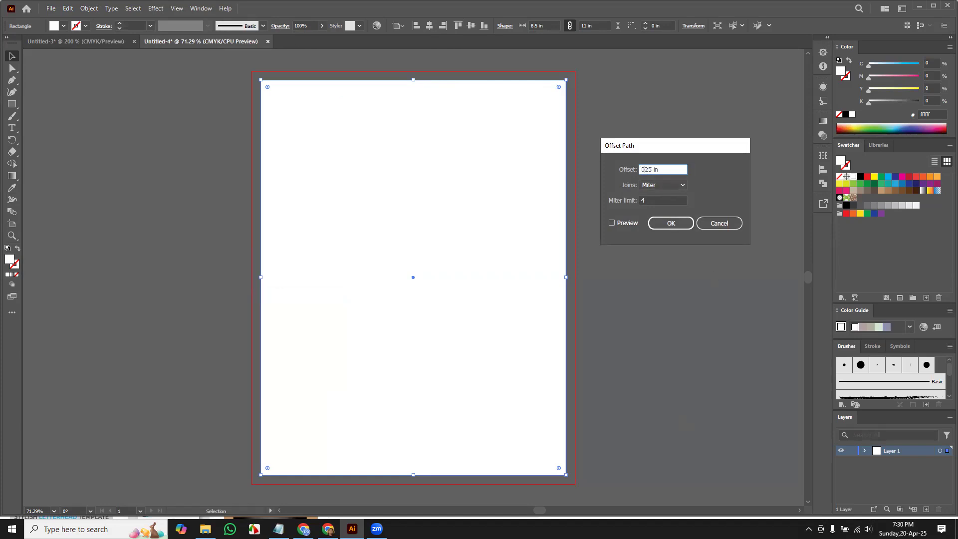
{"action": "type", "text": "."}
{"action": "left_click", "coordinate": [612, 223]}
{"action": "left_click", "coordinate": [612, 223]}
{"action": "left_click", "coordinate": [612, 223]}
{"action": "left_click", "coordinate": [671, 223]}
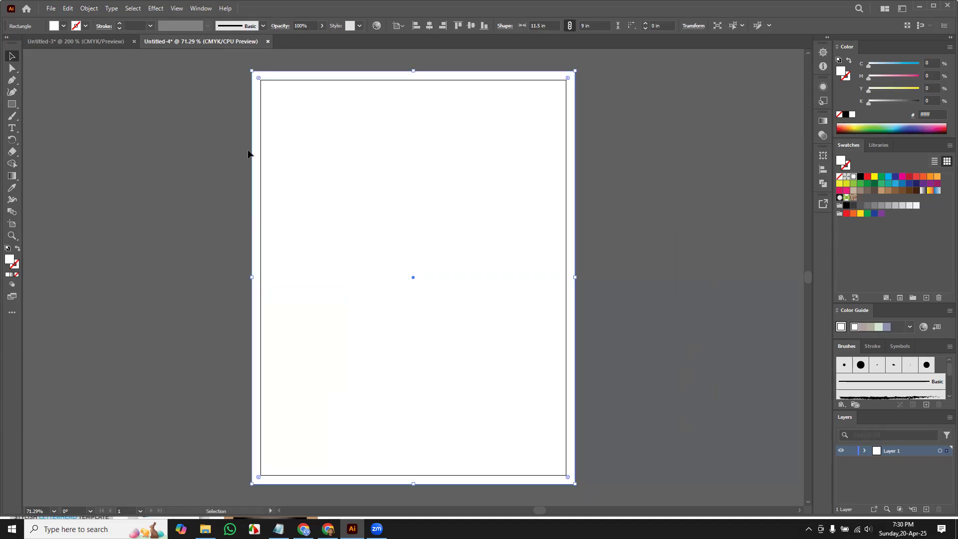
Offset the page rectangle by -0.25 in for the inset margin rectangle, then select both
{"action": "left_click", "coordinate": [382, 227]}
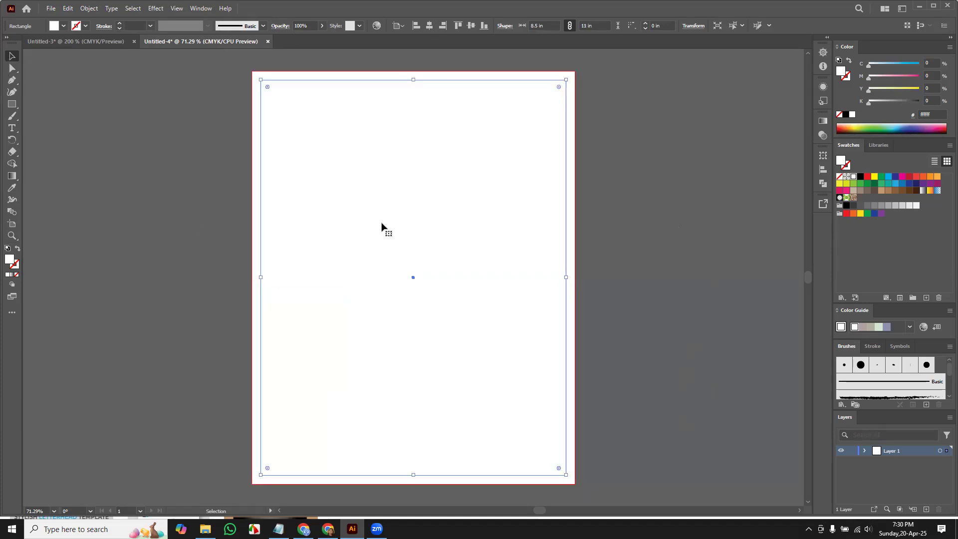
{"action": "left_click", "coordinate": [89, 9]}
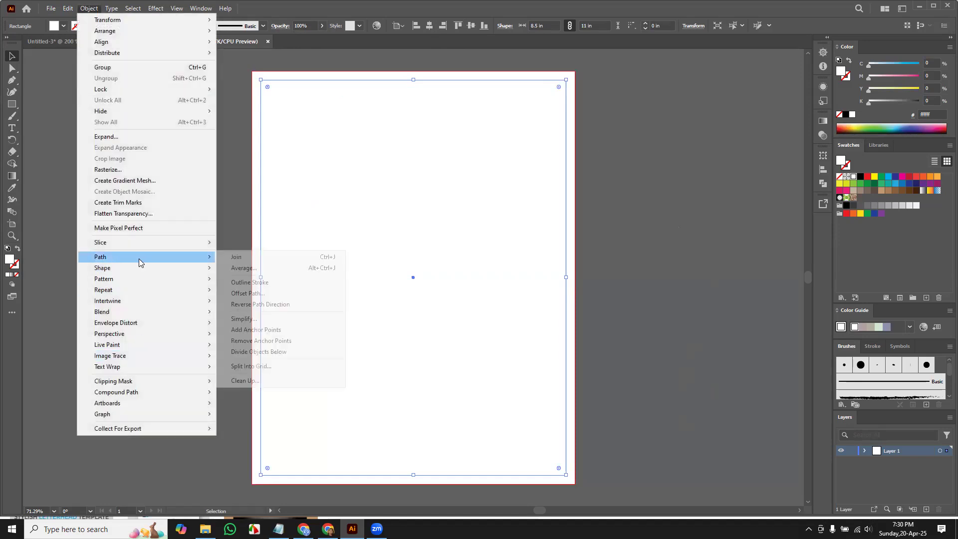
{"action": "left_click", "coordinate": [263, 296]}
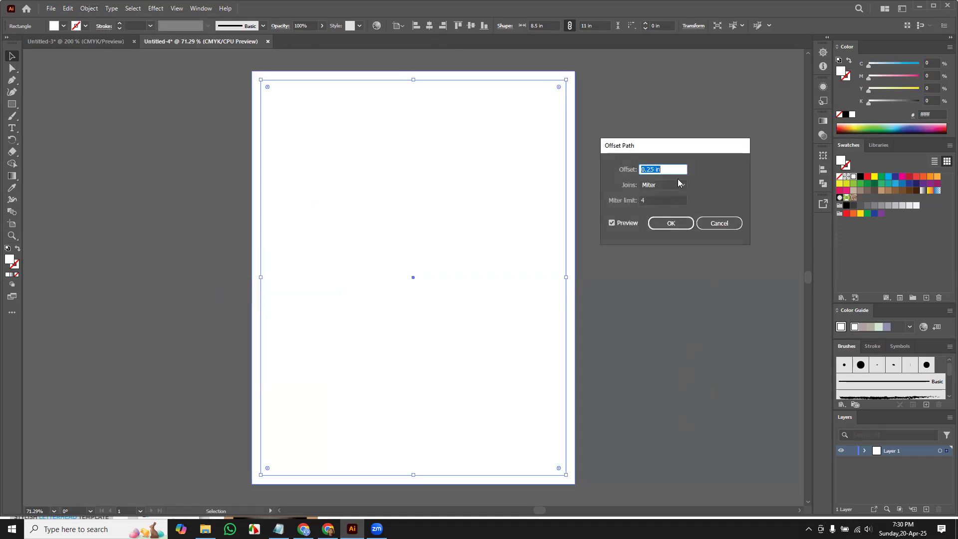
{"action": "left_click", "coordinate": [643, 169]}
{"action": "type", "text": "-"}
{"action": "left_click", "coordinate": [612, 223]}
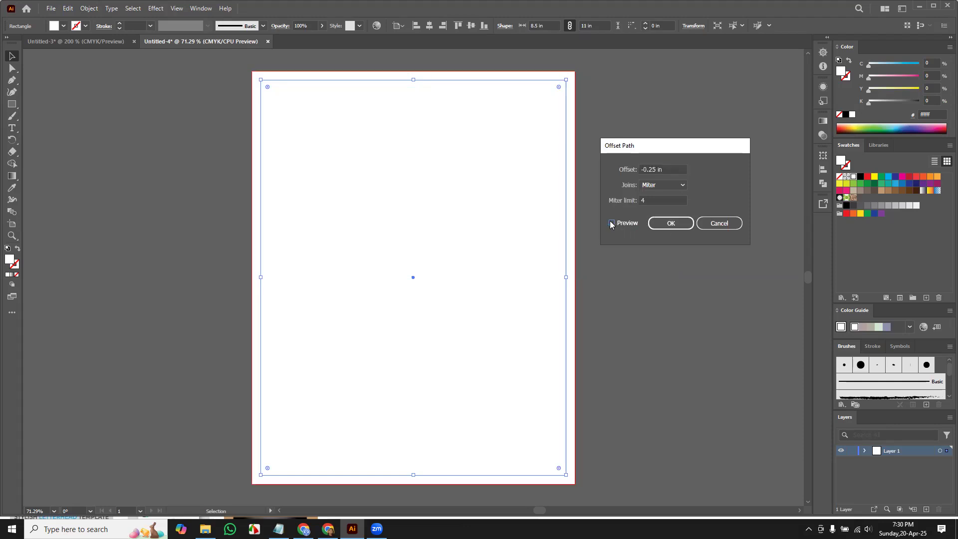
{"action": "left_click", "coordinate": [681, 226]}
{"action": "key", "text": "ctrl+a"}
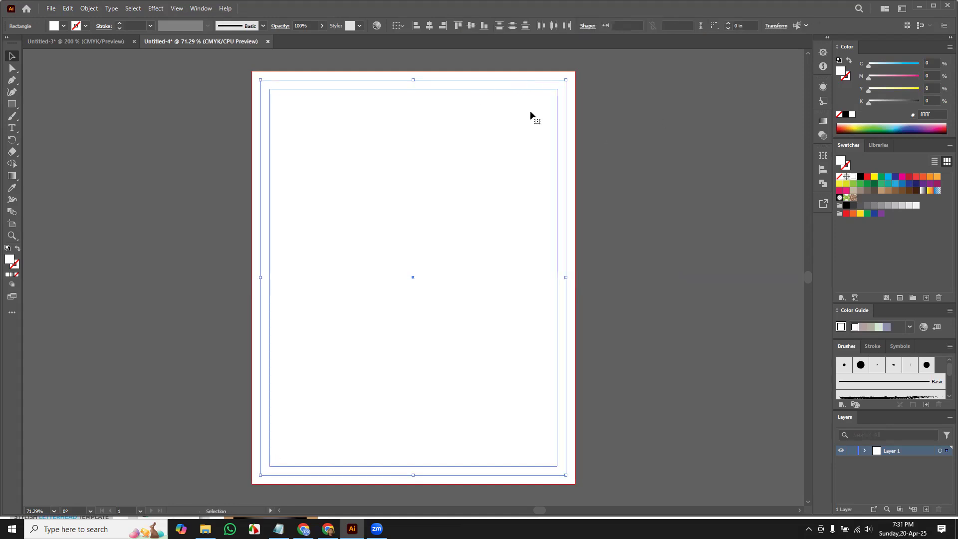
Make both rectangles guides, then draw a 9.65 × 0.44 in band across the upper page
{"action": "right_click", "coordinate": [551, 100]}
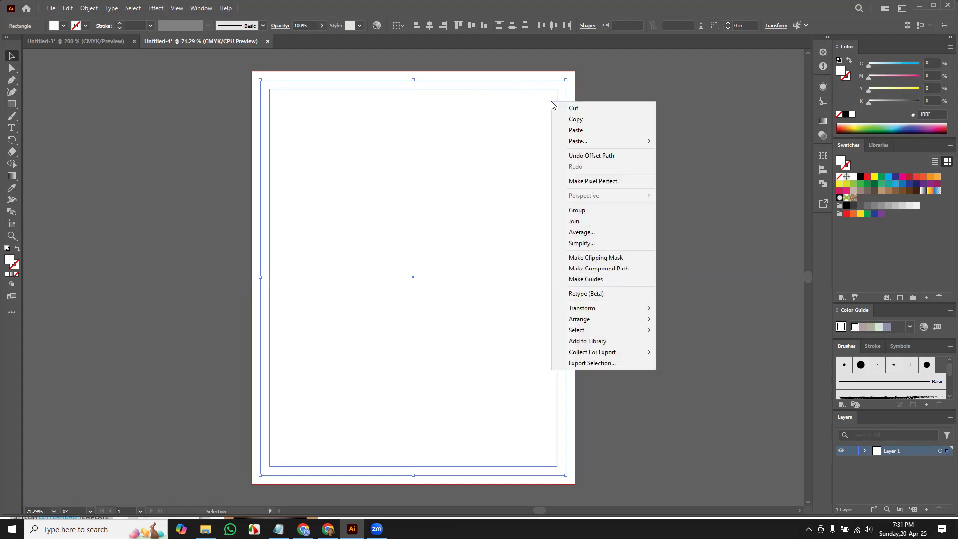
{"action": "left_click", "coordinate": [614, 275]}
{"action": "left_click_drag", "start_coordinate": [215, 78], "coordinate": [333, 176]}
{"action": "left_click", "coordinate": [750, 324]}
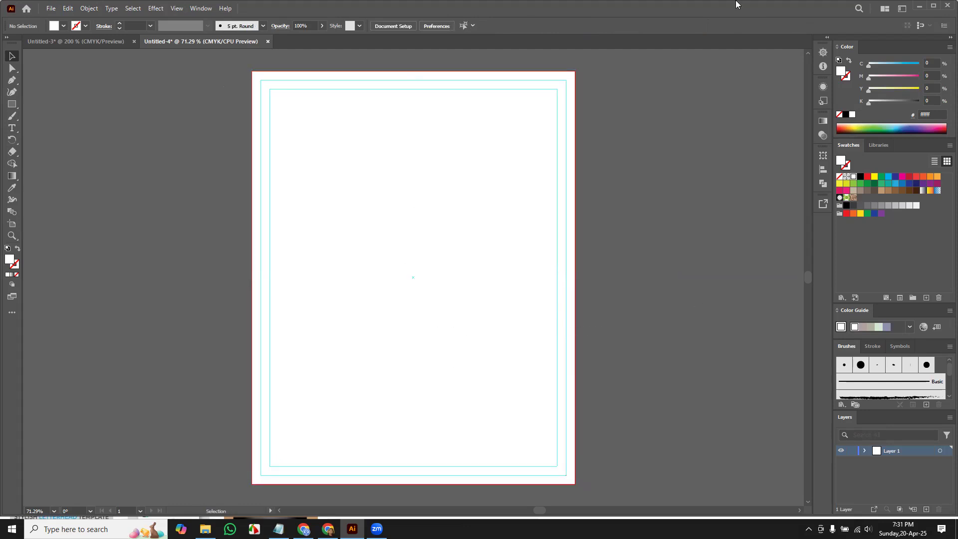
{"action": "left_click", "coordinate": [12, 104]}
{"action": "mouse_move", "coordinate": [244, 141]}
{"action": "left_mouse_down"}
{"action": "mouse_move", "coordinate": [316, 175]}
{"action": "mouse_move", "coordinate": [590, 156]}
{"action": "left_mouse_up"}
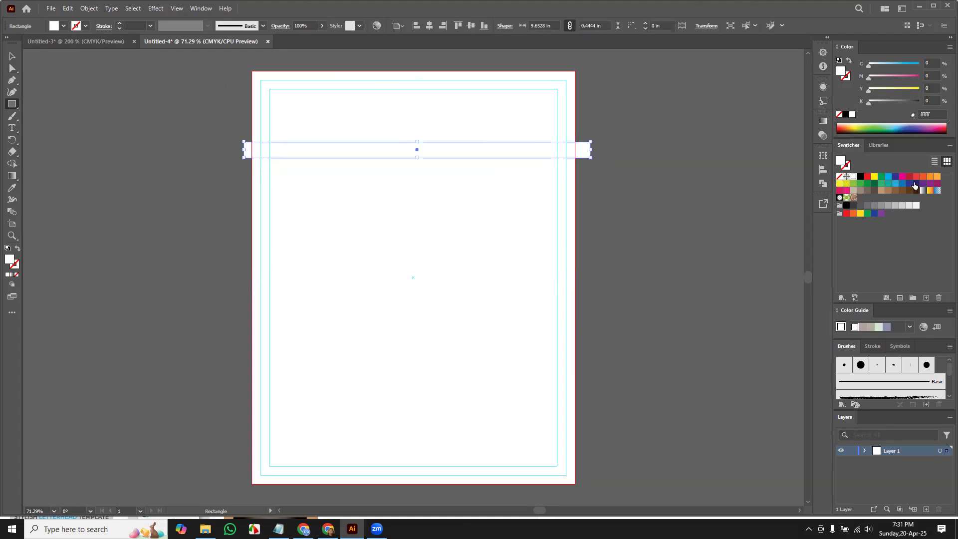
Fill the header band navy and draw a thin vertical bar across it
{"action": "left_click", "coordinate": [895, 176]}
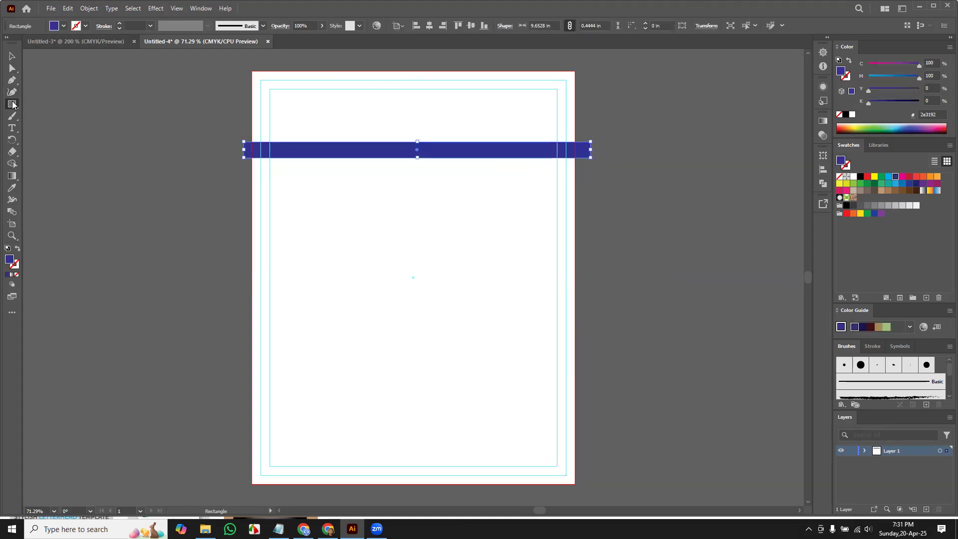
{"action": "left_click_drag", "start_coordinate": [348, 133], "coordinate": [349, 166]}
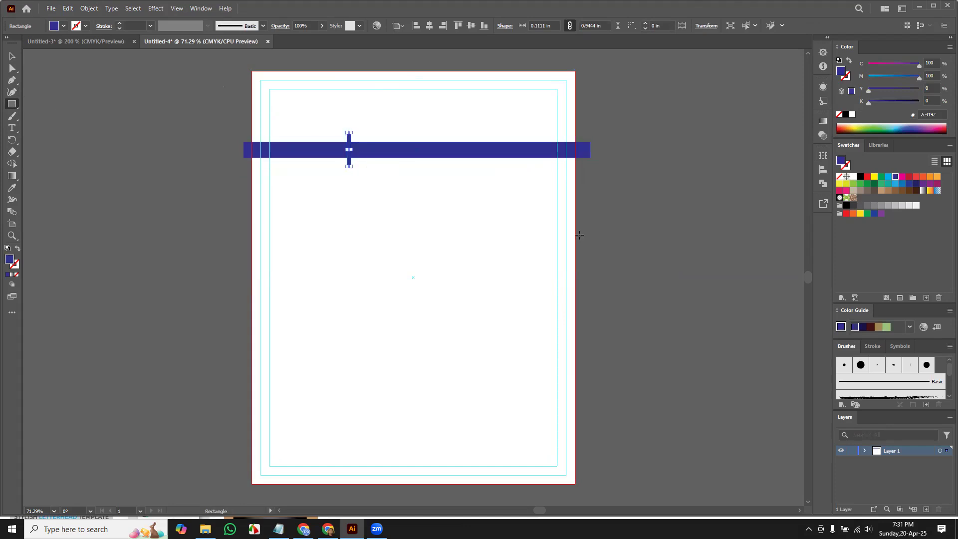
{"action": "key", "text": "ctrl+plus"}
{"action": "key", "text": "ctrl+plus"}
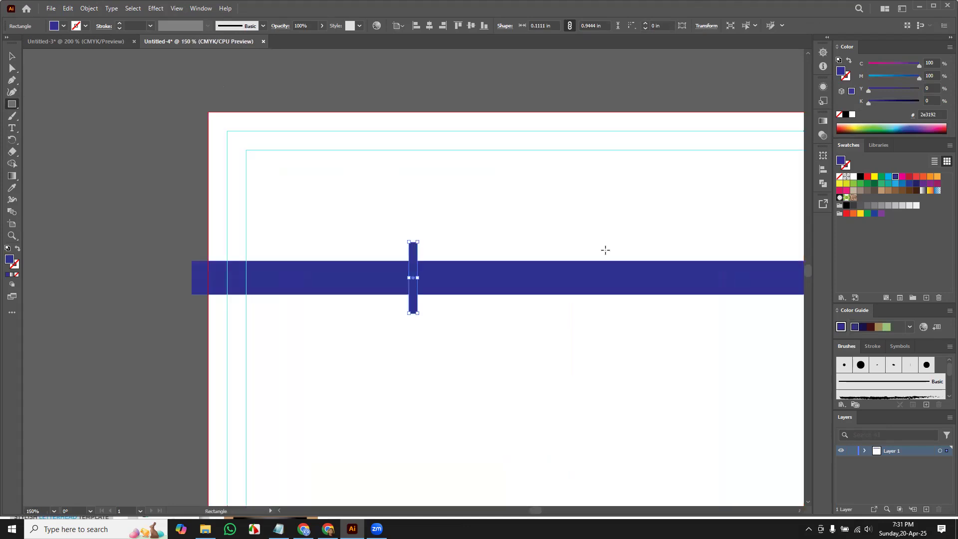
{"action": "left_click", "coordinate": [12, 56]}
Copy the bar 0.2 in to the right and repeat with Ctrl+D for six evenly spaced bars
{"action": "left_click_drag", "start_coordinate": [413, 268], "coordinate": [429, 269]}
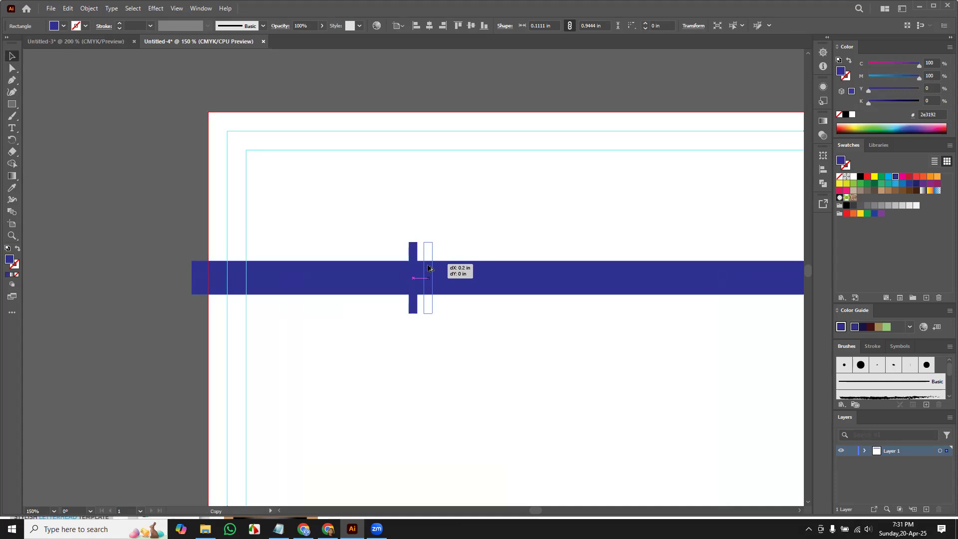
{"action": "left_click_drag", "start_coordinate": [430, 269], "coordinate": [430, 268]}
{"action": "key", "text": "ctrl+d"}
{"action": "key", "text": "ctrl+d"}
{"action": "key", "text": "ctrl+d"}
{"action": "key", "text": "ctrl+d"}
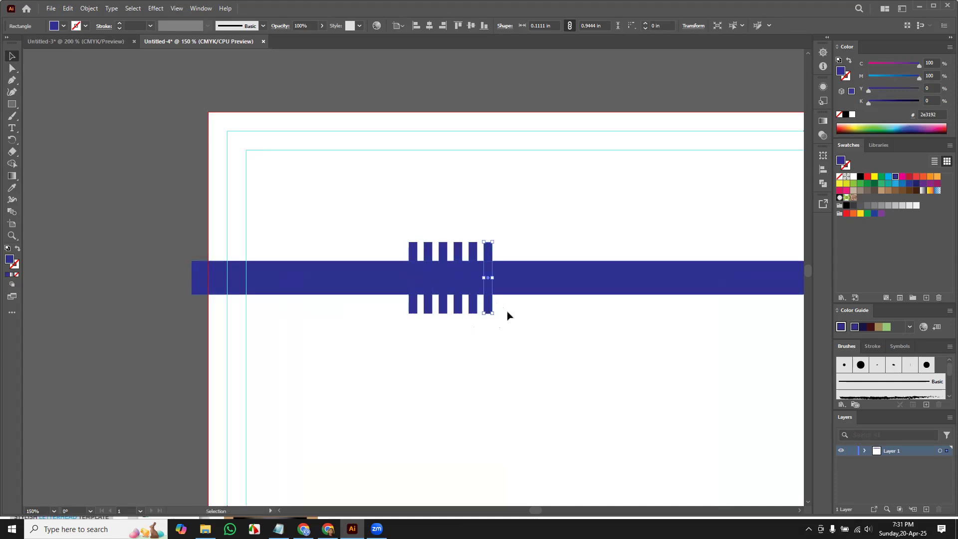
{"action": "left_click_drag", "start_coordinate": [402, 315], "coordinate": [514, 245]}
Select the slanted bars together with the navy band and bring up Pathfinder
{"action": "key", "text": "ctrl+a"}
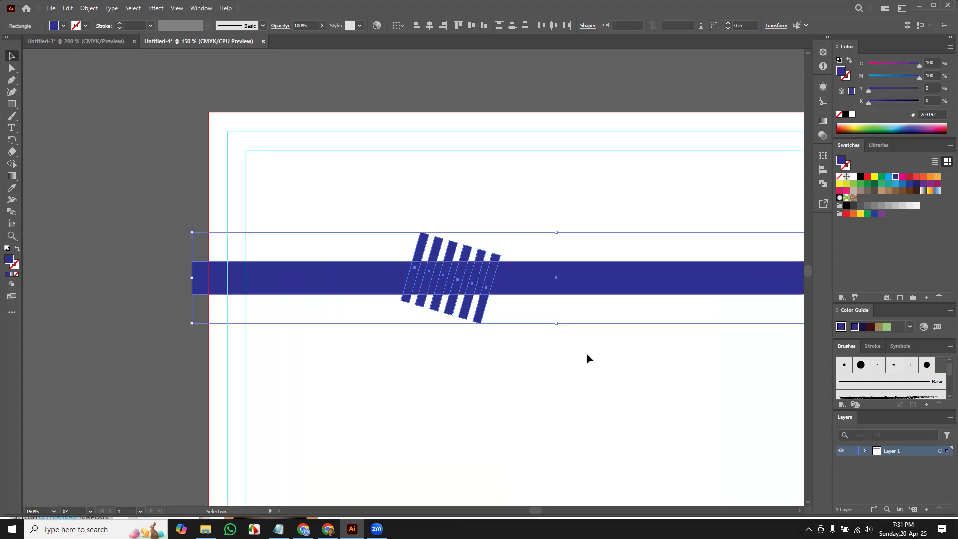
{"action": "key", "text": "a"}
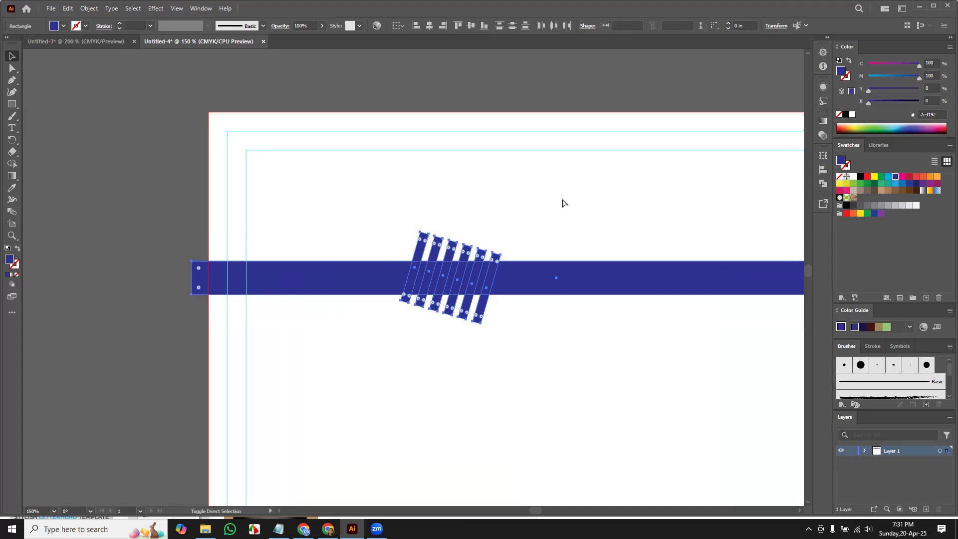
{"action": "key", "text": "ctrl+shift+F9"}
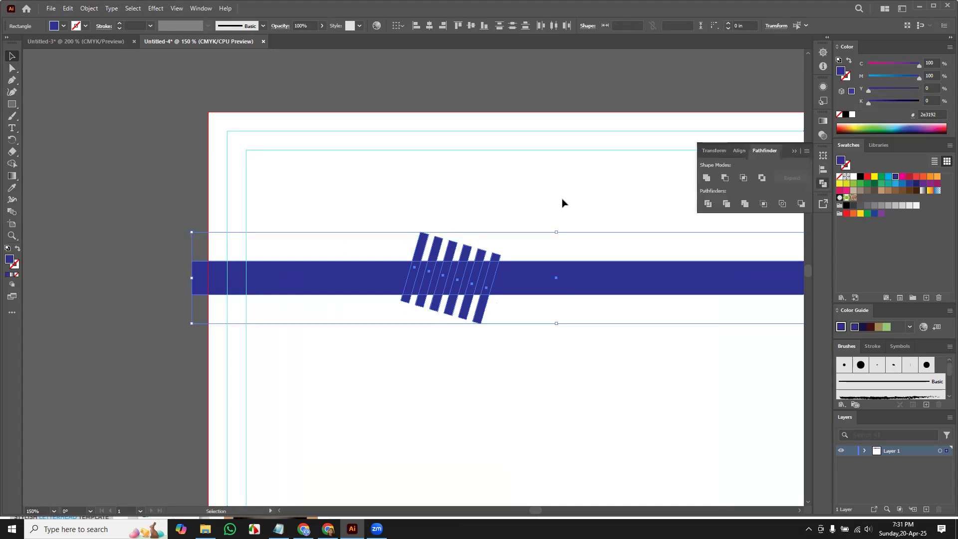
Subtract the bars from the band with Minus Front, then trim both band ends to the page edges
{"action": "left_click", "coordinate": [725, 178]}
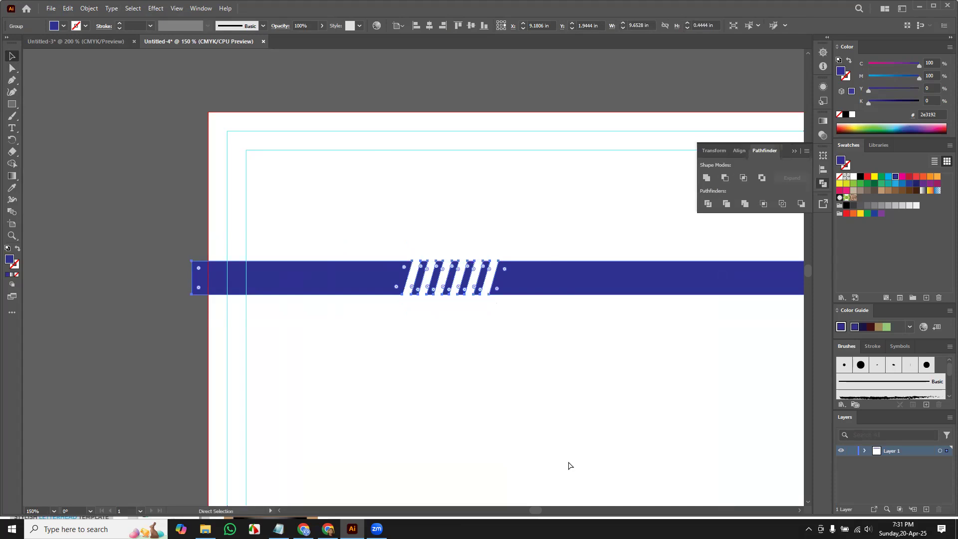
{"action": "key", "text": "ctrl+0"}
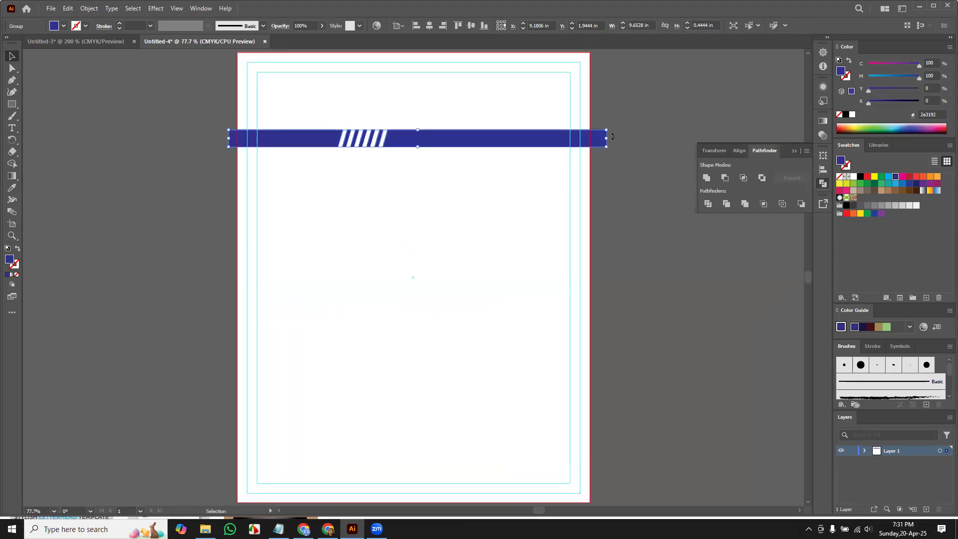
{"action": "left_click_drag", "start_coordinate": [605, 140], "coordinate": [589, 139]}
{"action": "left_click_drag", "start_coordinate": [228, 136], "coordinate": [237, 138]}
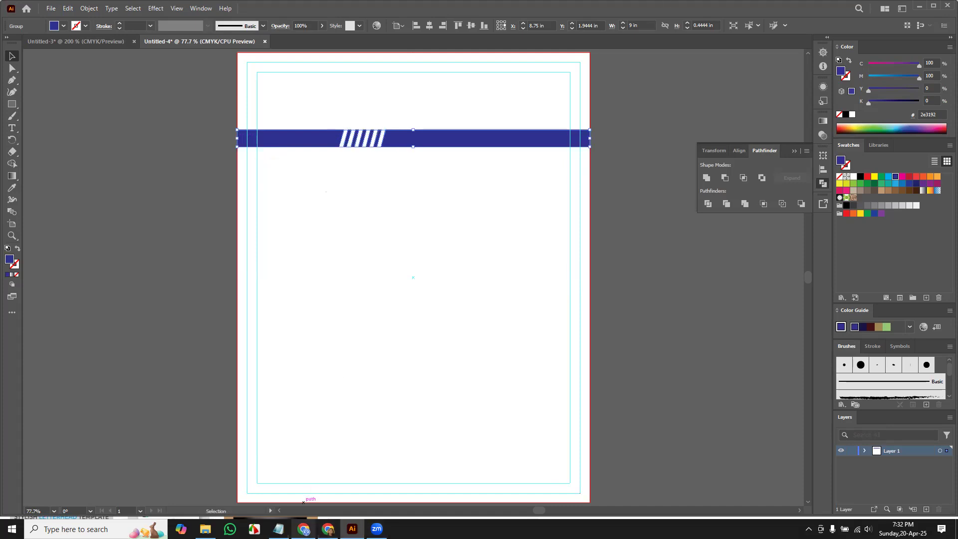
{"action": "left_click", "coordinate": [303, 529]}
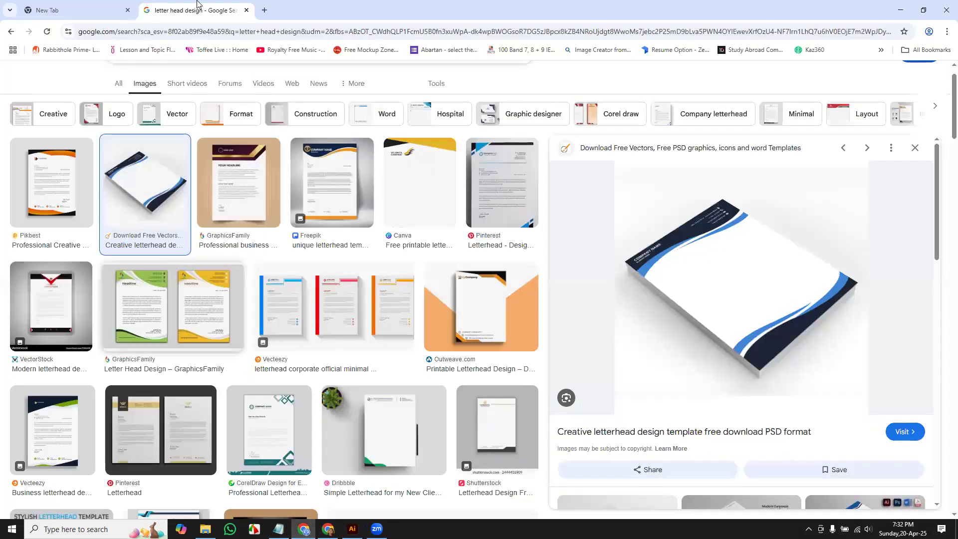
Search the web for 'flat icon' in a new tab and go to the Flaticon site
{"action": "left_click", "coordinate": [260, 10]}
{"action": "type", "text": "flat "}
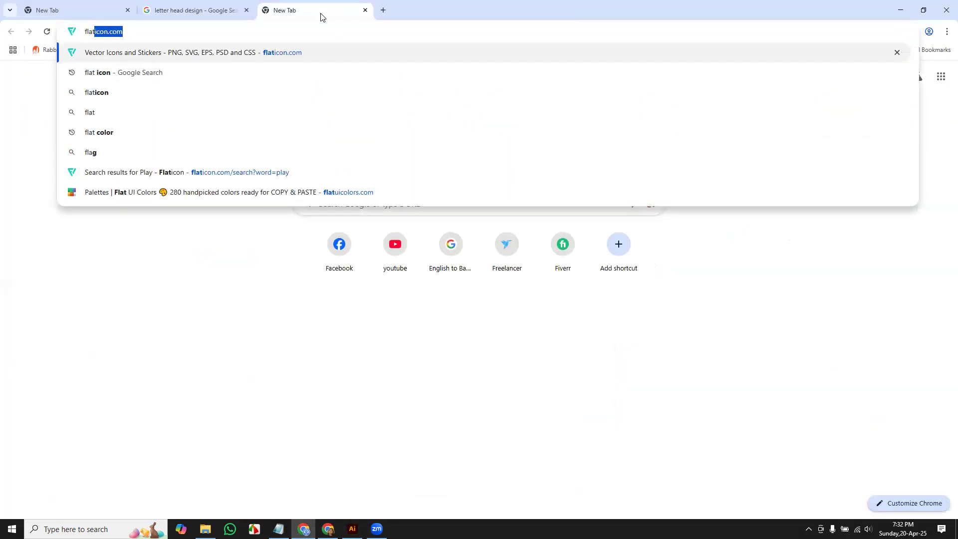
{"action": "type", "text": "icon"}
{"action": "key", "text": "Return"}
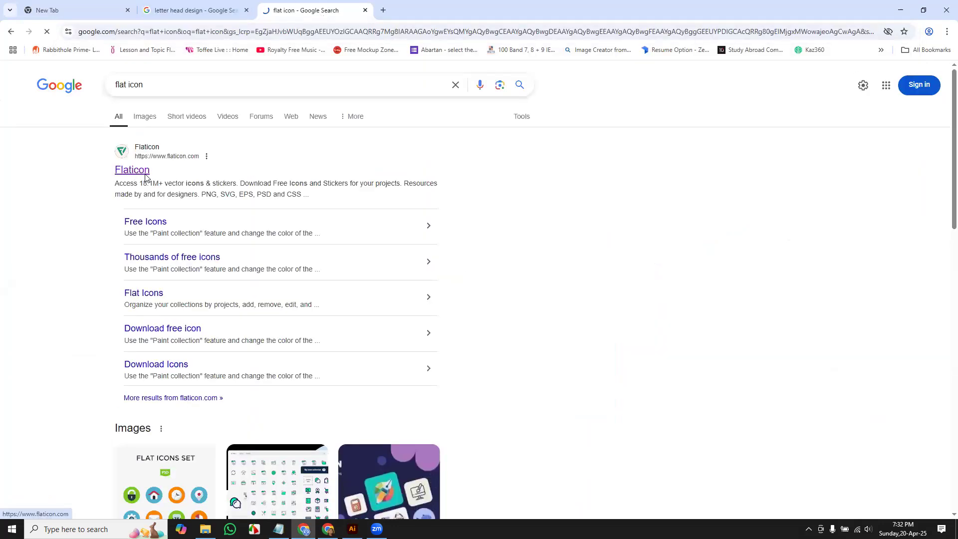
{"action": "left_click", "coordinate": [132, 170]}
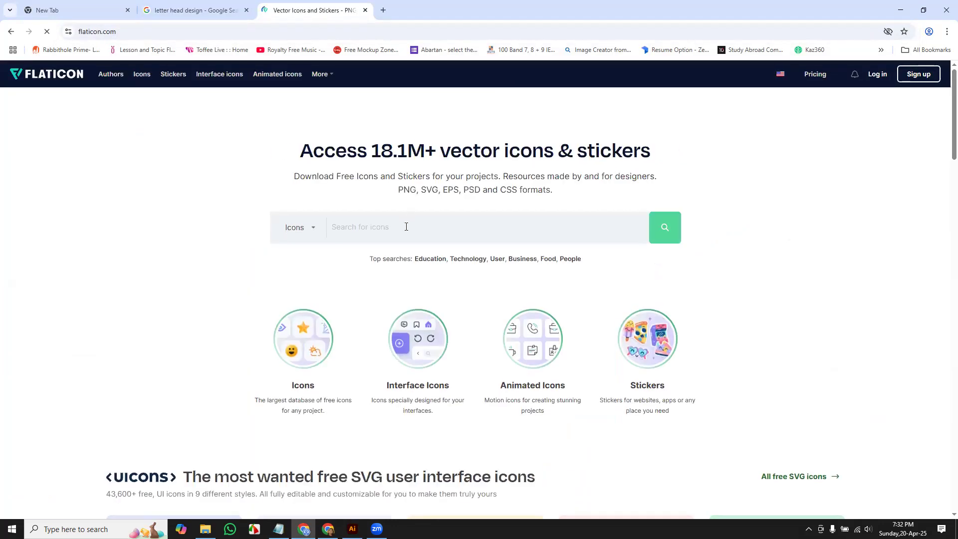
Search Flaticon for 'ink' and start a free PNG download of the quill-and-inkpot icon
{"action": "type", "text": "ink"}
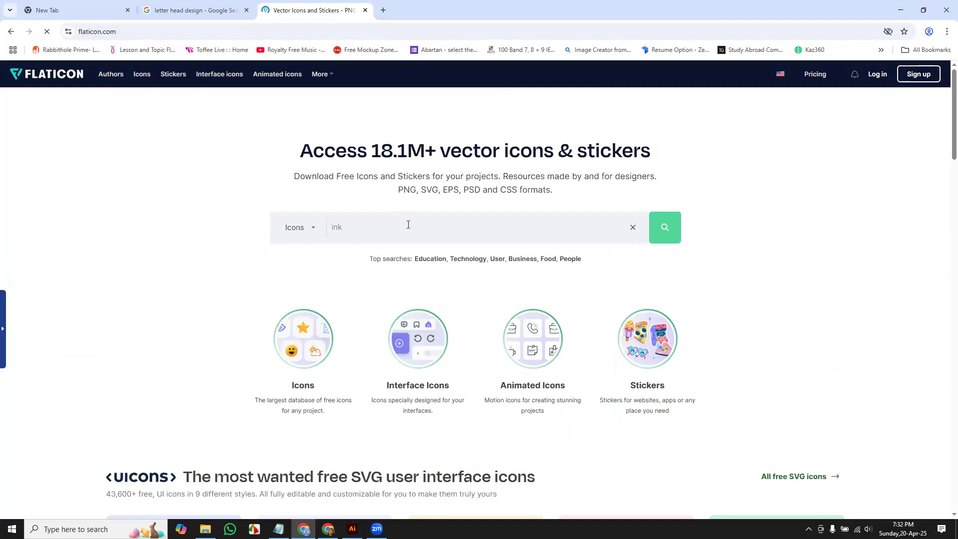
{"action": "key", "text": "Return"}
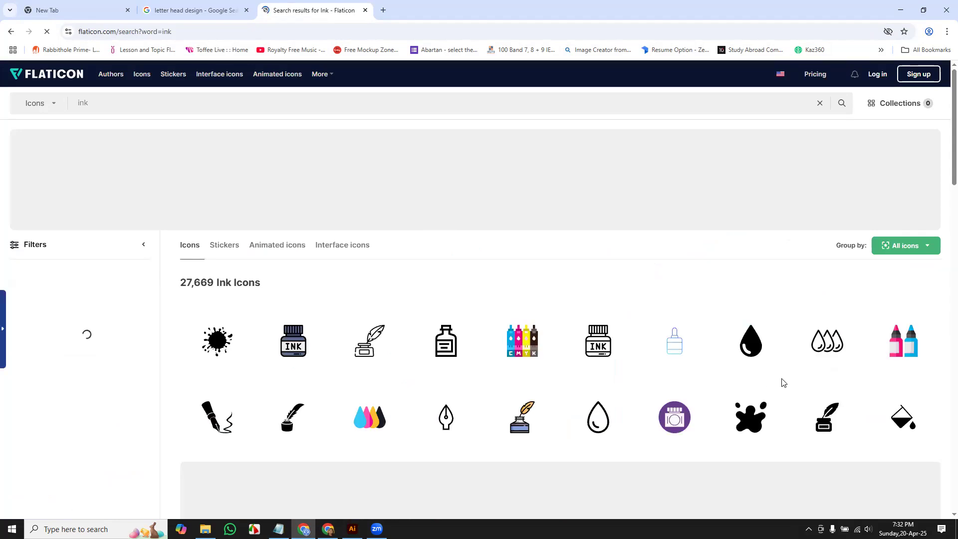
{"action": "scroll", "coordinate": [783, 370], "scroll_direction": "down", "scroll_amount": 3}
{"action": "scroll", "coordinate": [781, 370], "scroll_direction": "down", "scroll_amount": 2}
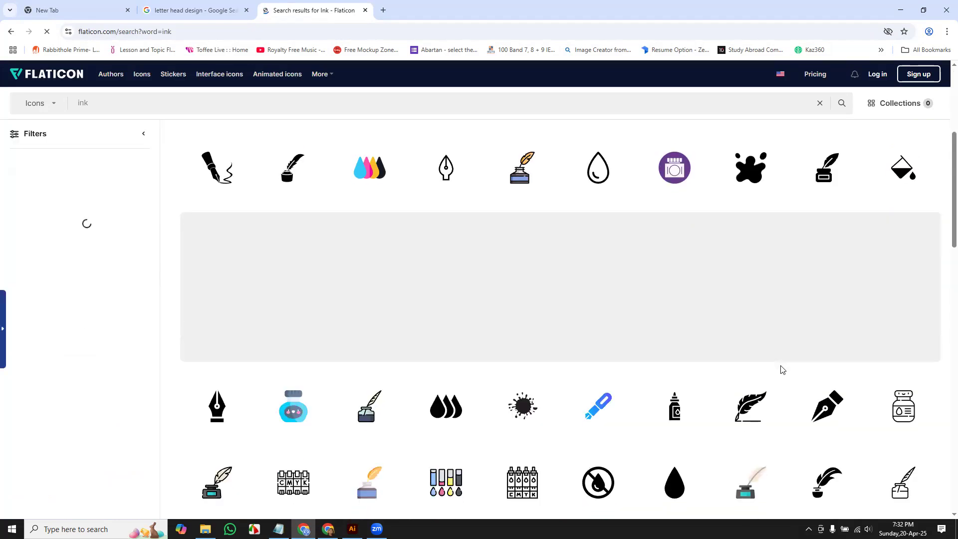
{"action": "scroll", "coordinate": [781, 370], "scroll_direction": "up", "scroll_amount": 1}
{"action": "mouse_move", "coordinate": [831, 224]}
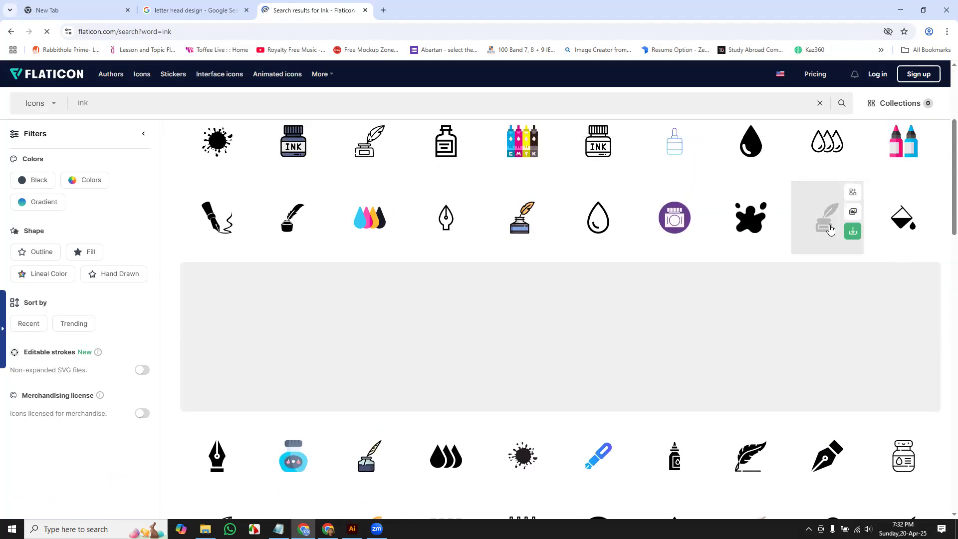
{"action": "left_click", "coordinate": [851, 238]}
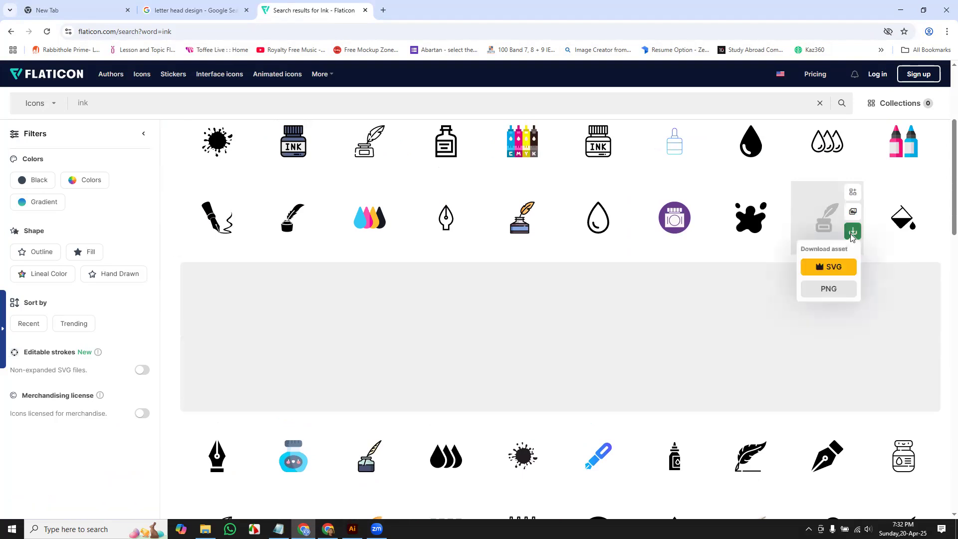
{"action": "left_click", "coordinate": [829, 287]}
{"action": "left_click", "coordinate": [561, 261]}
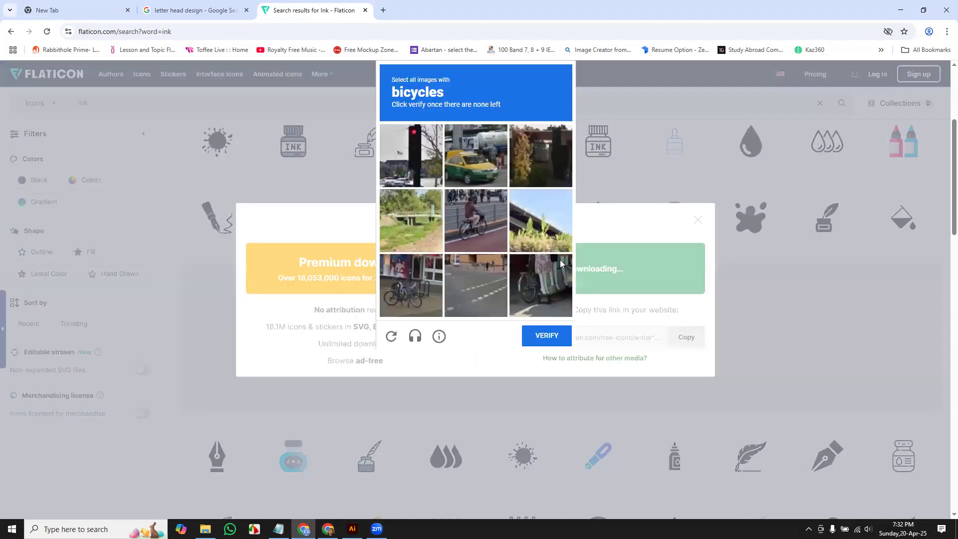
Mark the bicycle tiles in the image verification check
{"action": "left_click", "coordinate": [411, 278]}
{"action": "left_click", "coordinate": [555, 293]}
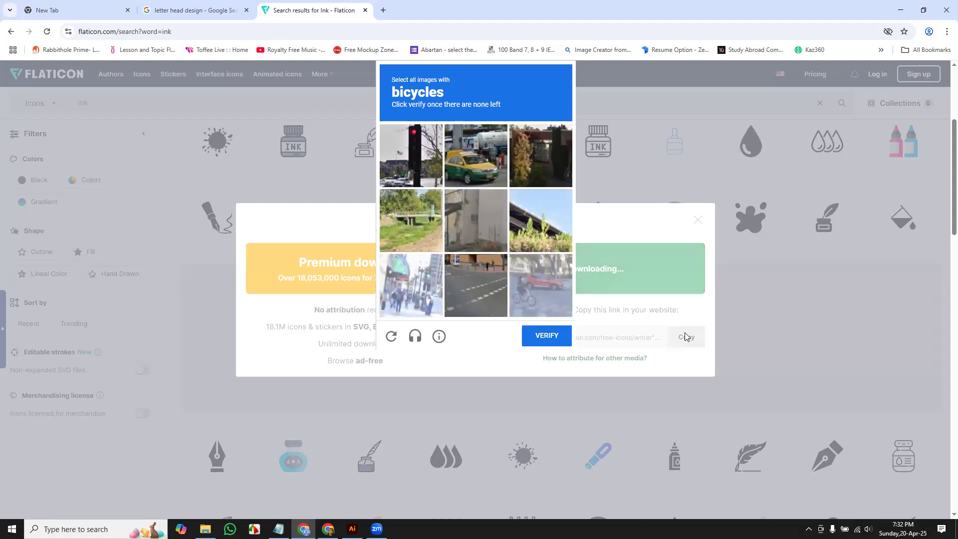
{"action": "left_click", "coordinate": [542, 293]}
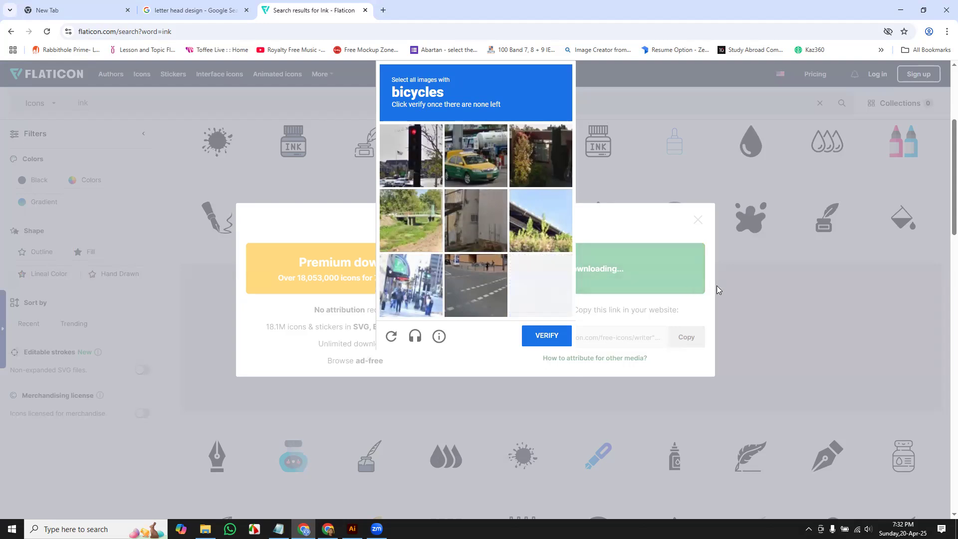
{"action": "left_click", "coordinate": [556, 292]}
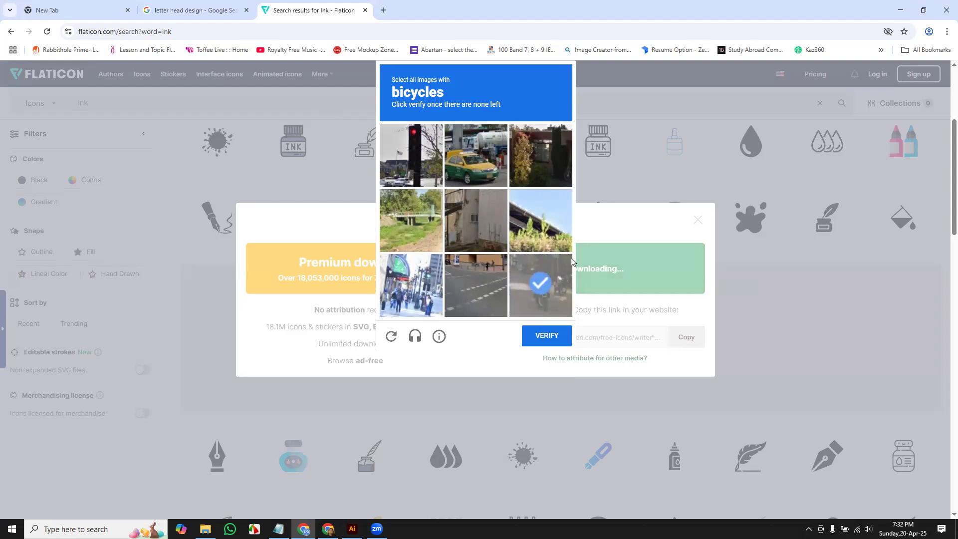
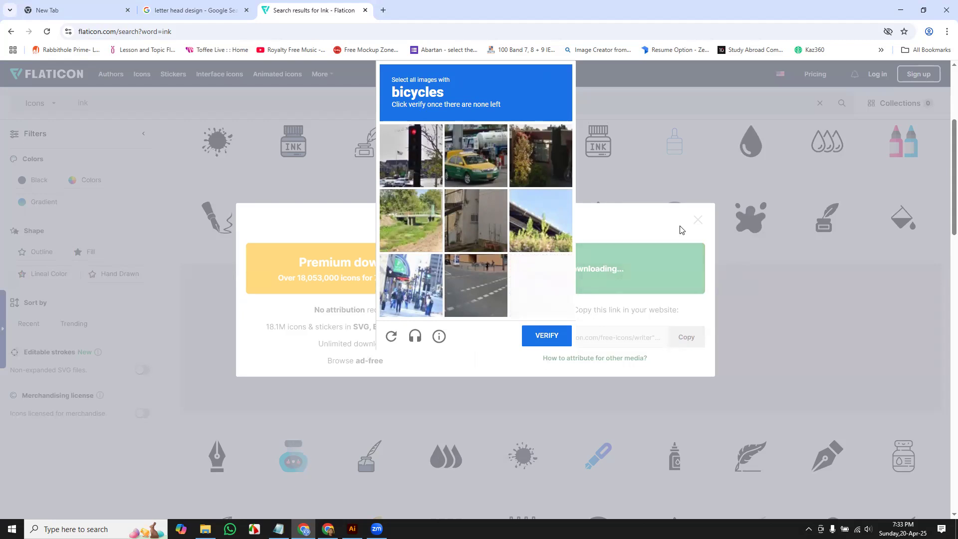
Finish the image check, close the Flaticon tab and return to the Illustrator letterhead
{"action": "left_click", "coordinate": [542, 280]}
{"action": "left_click", "coordinate": [549, 335]}
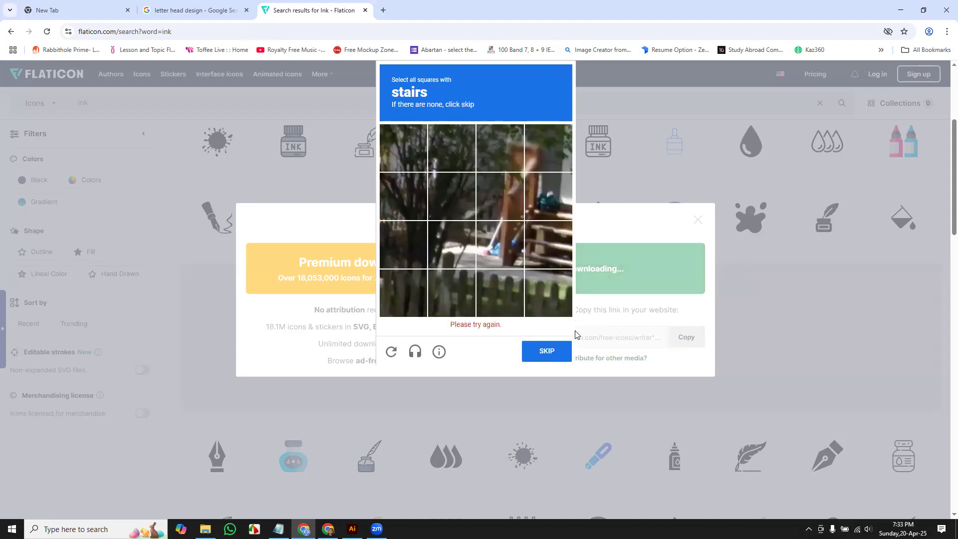
{"action": "left_click", "coordinate": [366, 10]}
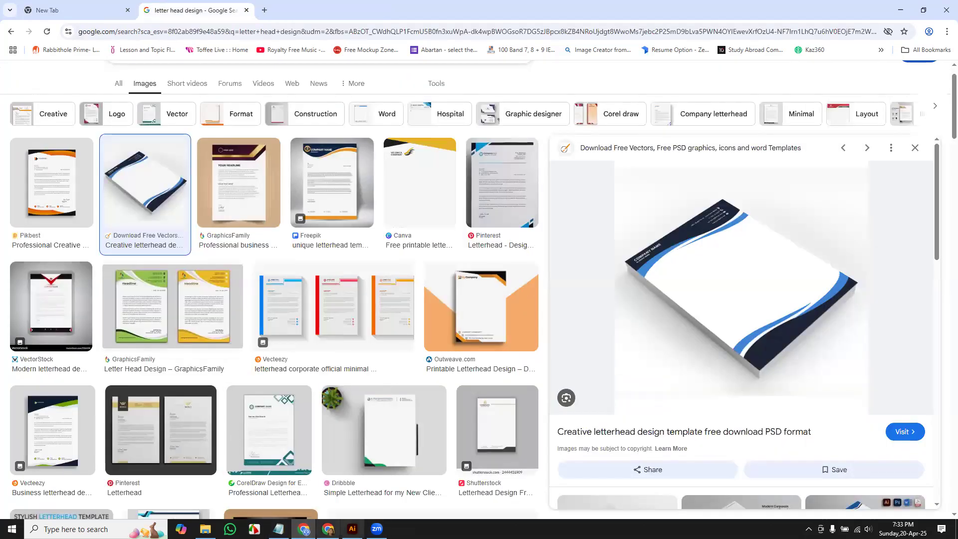
{"action": "left_click", "coordinate": [352, 529]}
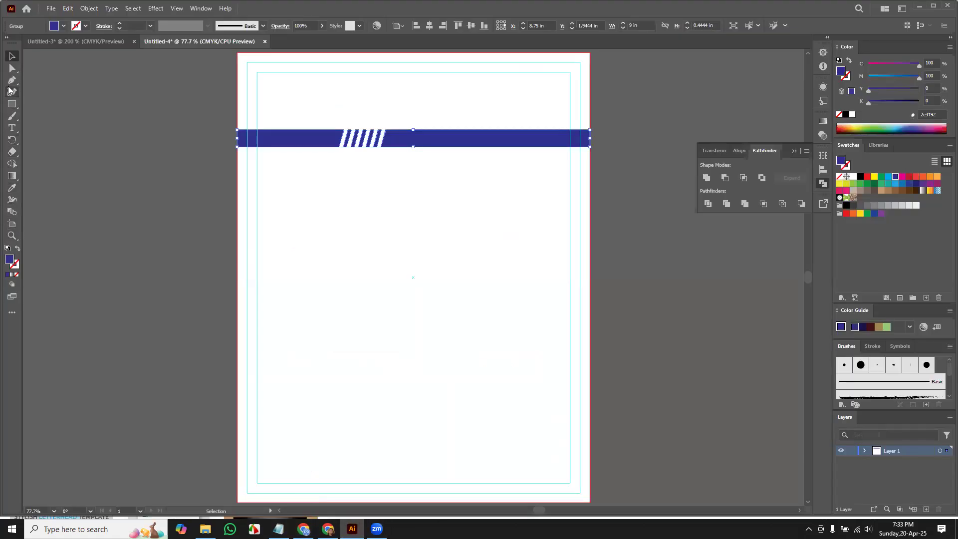
Draw a small navy hexagon and move it into the letterhead's top-left corner
{"action": "left_click", "coordinate": [11, 105]}
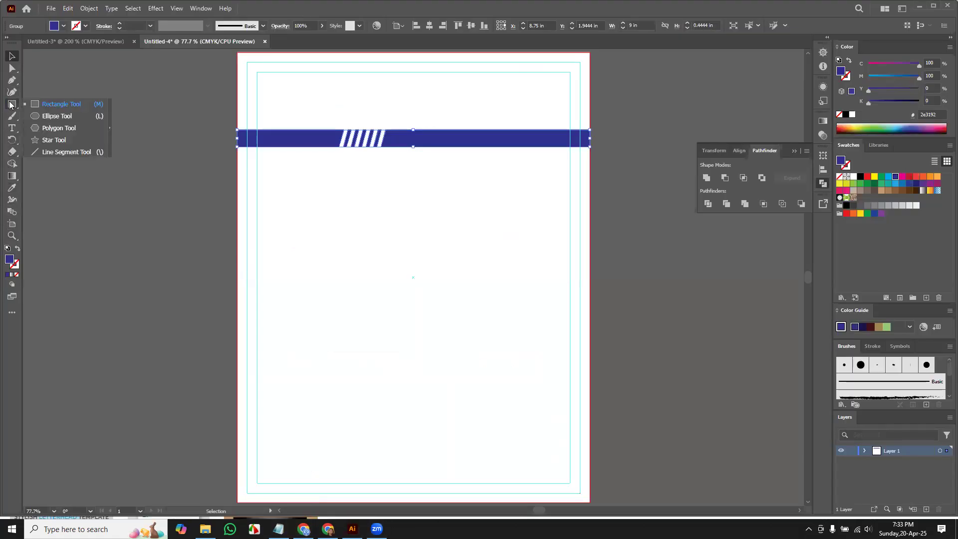
{"action": "left_click", "coordinate": [62, 129]}
{"action": "mouse_move", "coordinate": [293, 86]}
{"action": "left_mouse_down"}
{"action": "mouse_move", "coordinate": [320, 114]}
{"action": "mouse_move", "coordinate": [304, 93]}
{"action": "mouse_move", "coordinate": [308, 102]}
{"action": "mouse_move", "coordinate": [320, 73]}
{"action": "mouse_move", "coordinate": [327, 88]}
{"action": "mouse_move", "coordinate": [319, 98]}
{"action": "mouse_move", "coordinate": [303, 91]}
{"action": "left_mouse_up"}
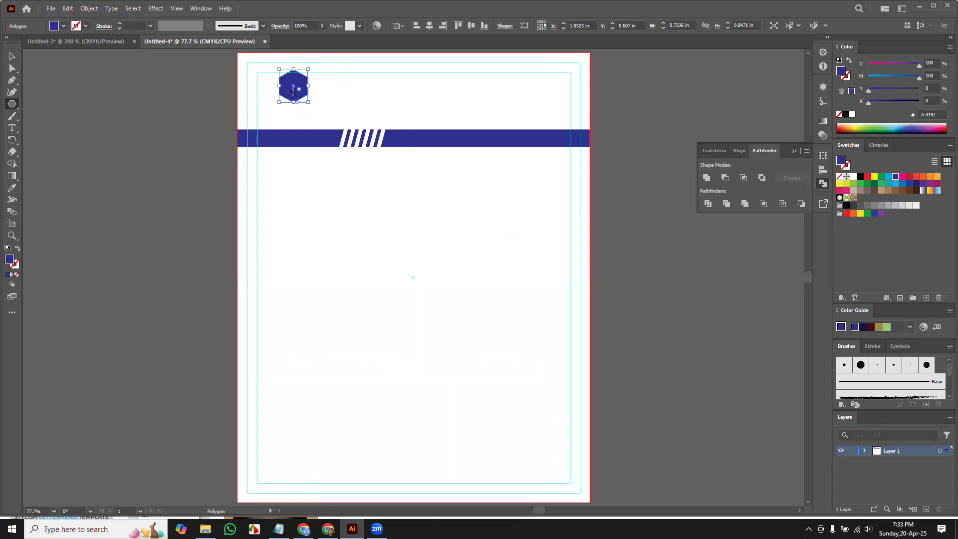
{"action": "key", "text": "v"}
{"action": "left_click_drag", "start_coordinate": [295, 100], "coordinate": [288, 105]}
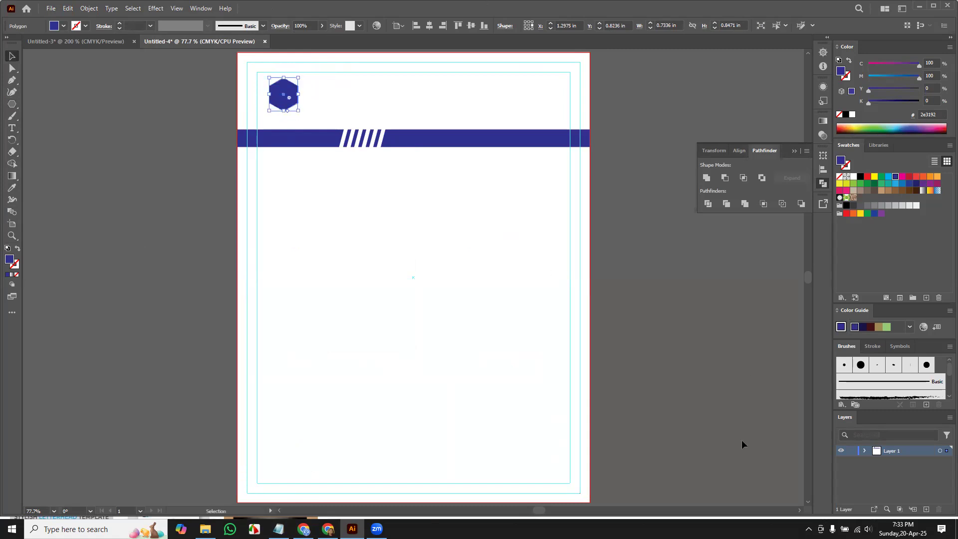
{"action": "key", "text": "ctrl+minus"}
{"action": "key", "text": "space"}
{"action": "left_click_drag", "start_coordinate": [620, 451], "coordinate": [510, 306]}
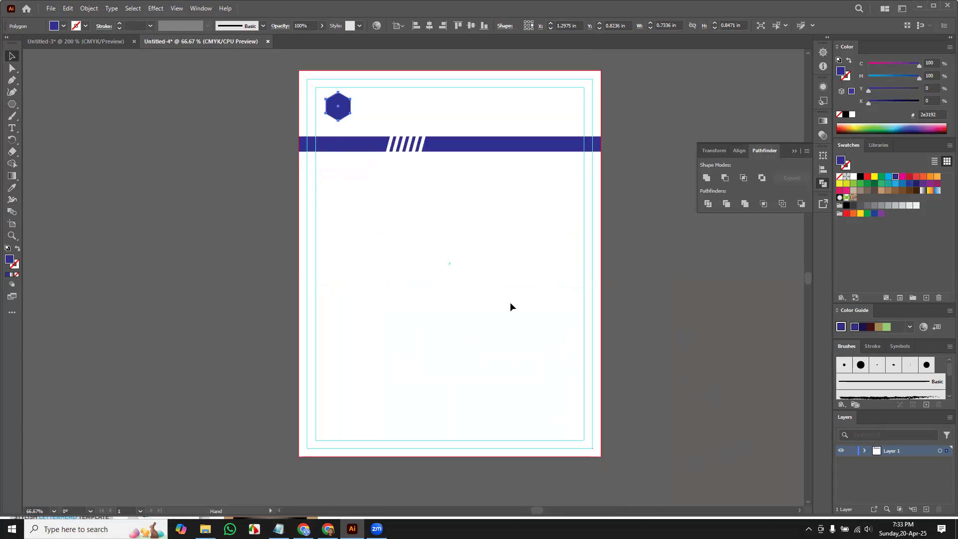
{"action": "left_click", "coordinate": [12, 80]}
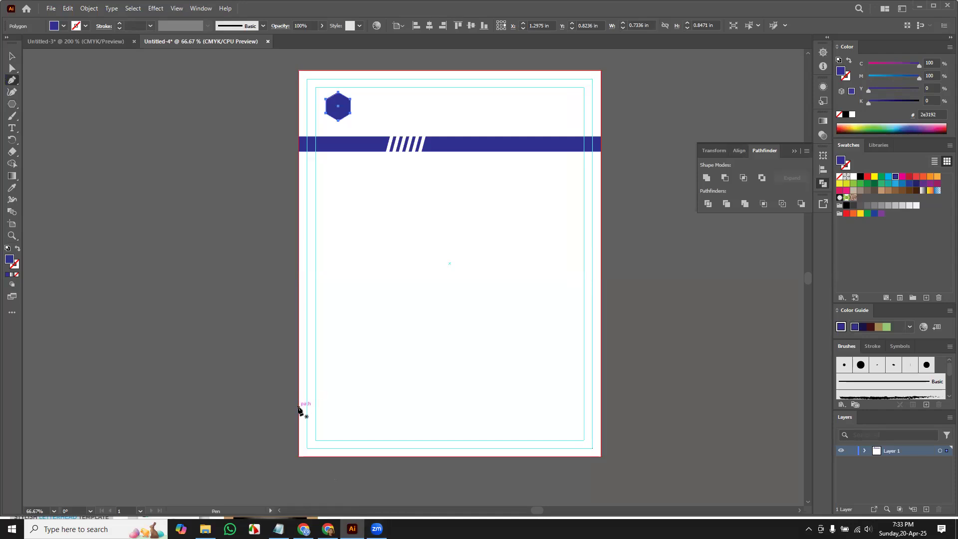
Draw a closed curved wave path spanning the bottom edge of the page
{"action": "left_click", "coordinate": [299, 407]}
{"action": "left_click_drag", "start_coordinate": [442, 418], "coordinate": [515, 455]}
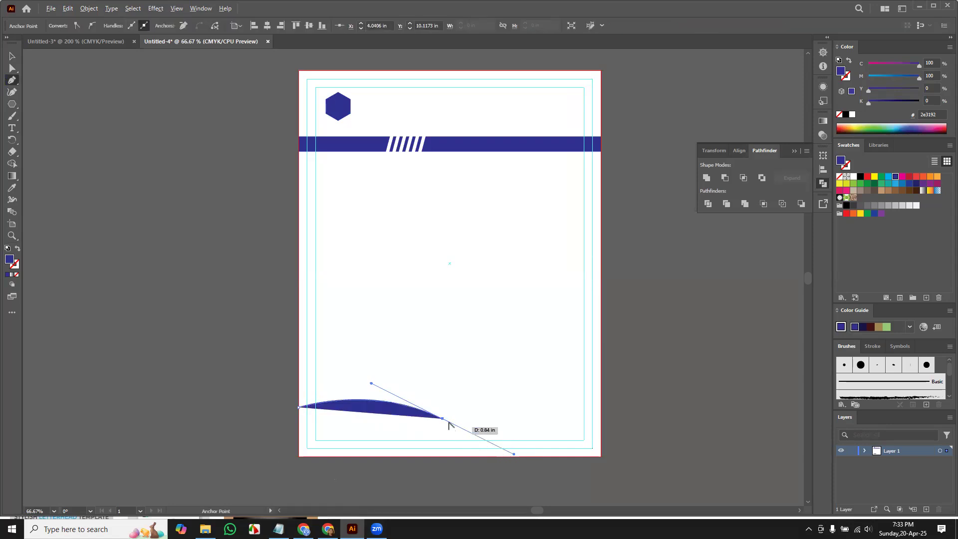
{"action": "left_click", "coordinate": [442, 419]}
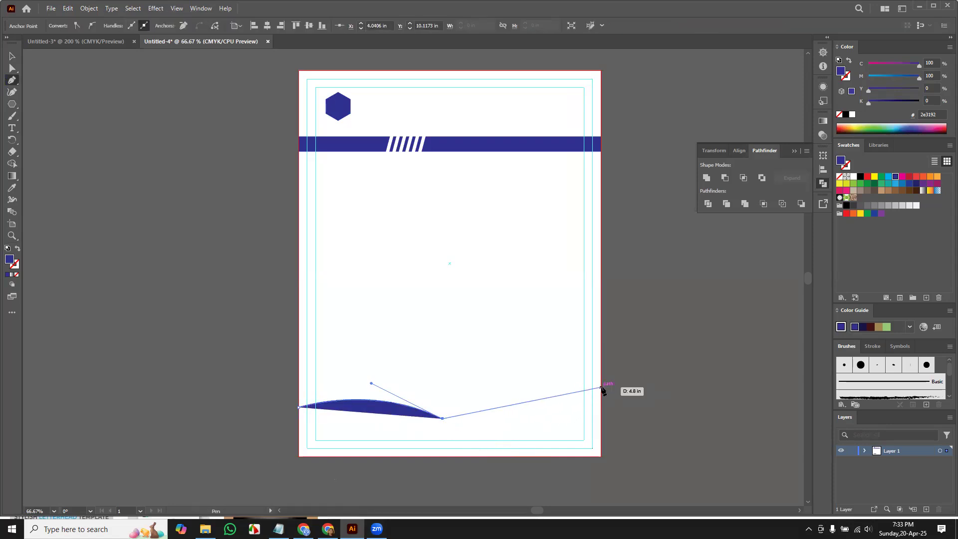
{"action": "left_click_drag", "start_coordinate": [601, 379], "coordinate": [642, 327]}
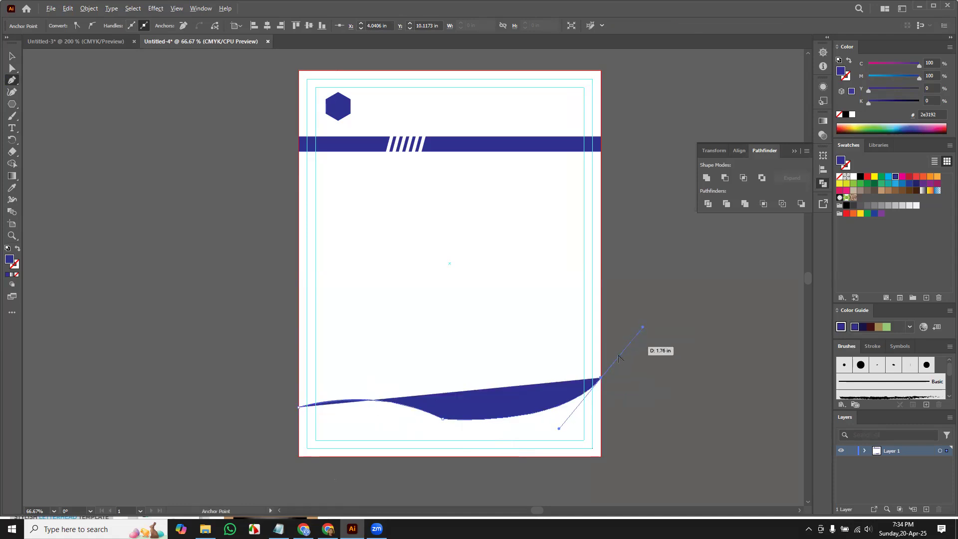
{"action": "left_click", "coordinate": [601, 378]}
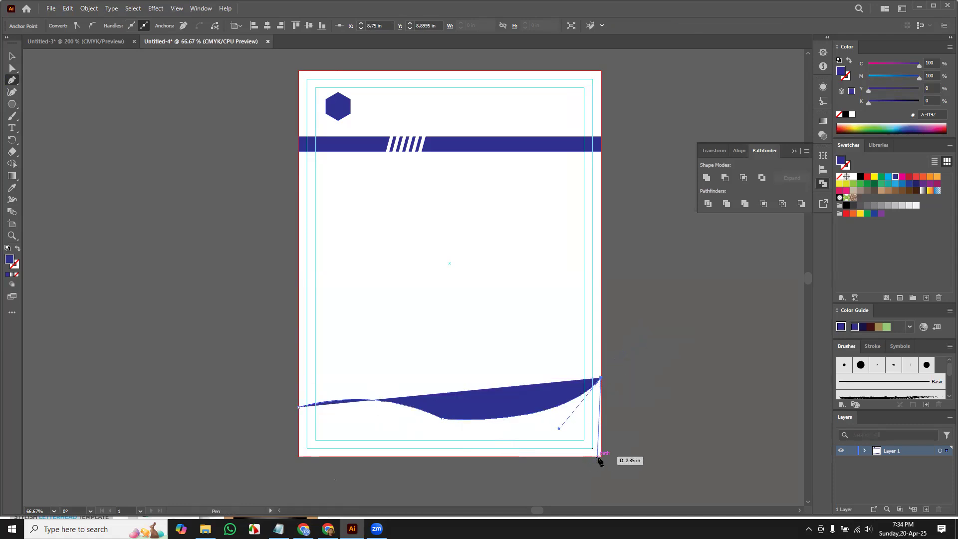
{"action": "left_click", "coordinate": [600, 455]}
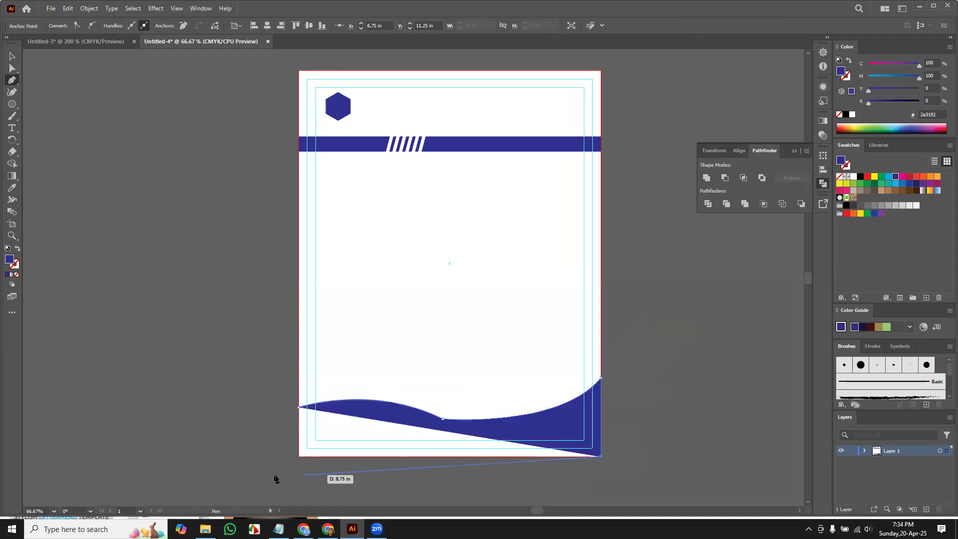
{"action": "left_click", "coordinate": [298, 455]}
{"action": "left_click", "coordinate": [298, 408]}
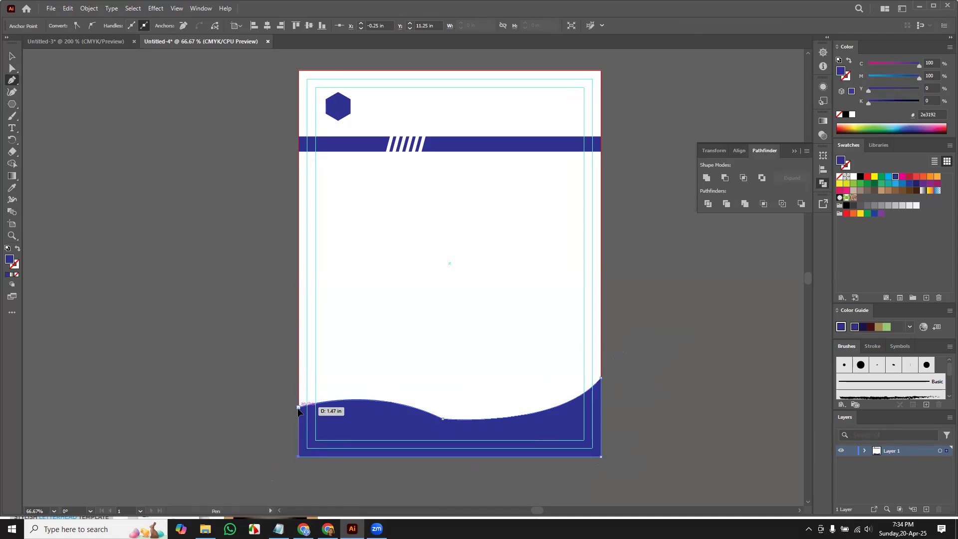
Refine the wave's anchor points and left curve, then deselect the shape
{"action": "left_click", "coordinate": [12, 69]}
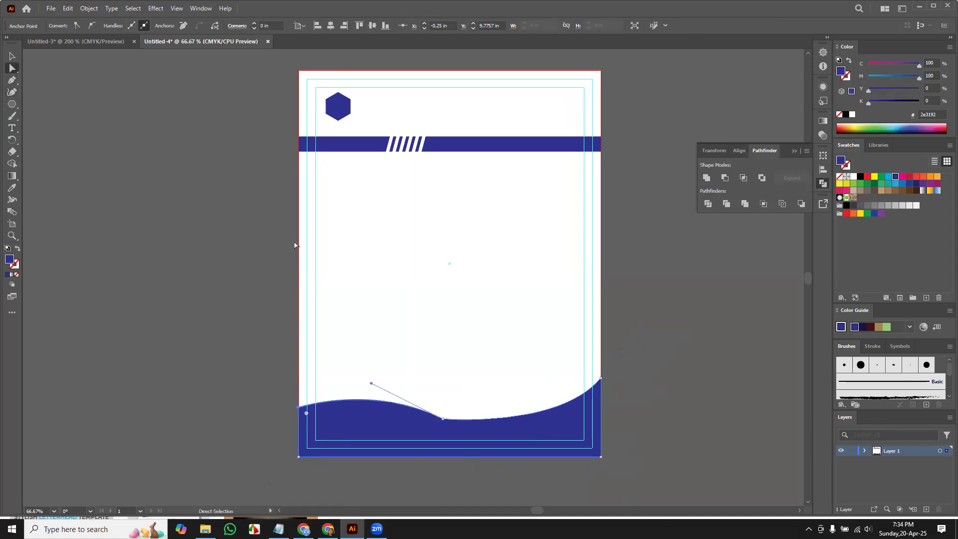
{"action": "left_click", "coordinate": [442, 418]}
{"action": "left_click_drag", "start_coordinate": [10, 80], "coordinate": [66, 93]}
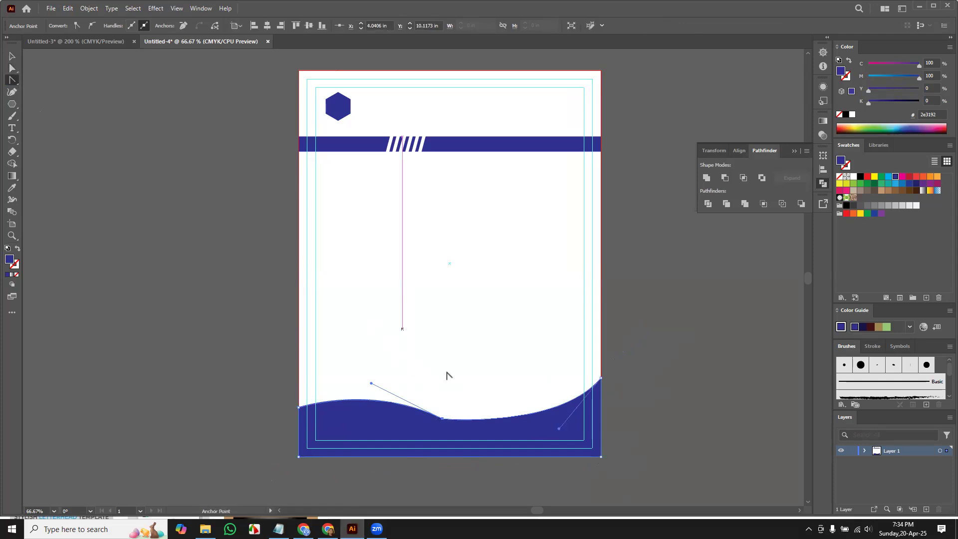
{"action": "left_click", "coordinate": [440, 421]}
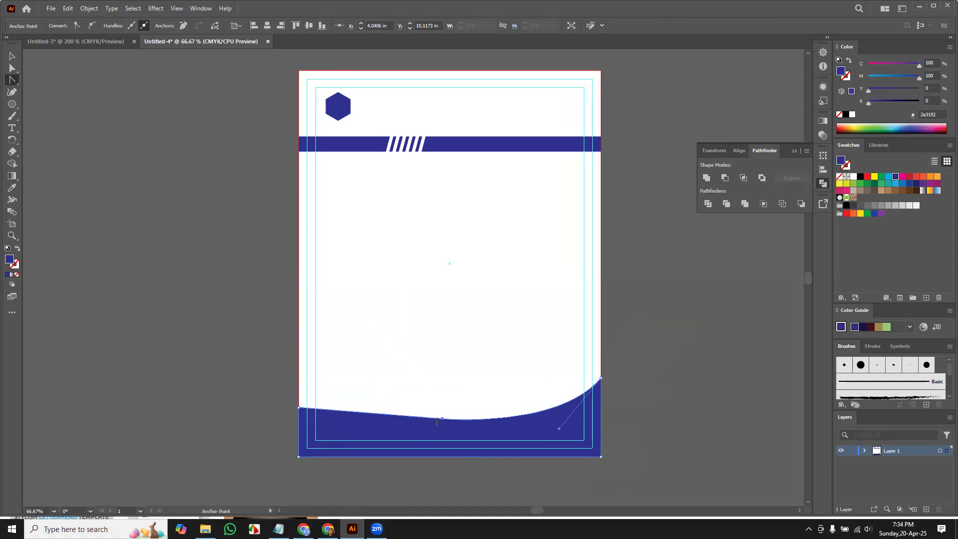
{"action": "left_click_drag", "start_coordinate": [441, 420], "coordinate": [490, 411]}
{"action": "key", "text": "ctrl+z"}
{"action": "key", "text": "ctrl+z"}
{"action": "key", "text": "ctrl+z"}
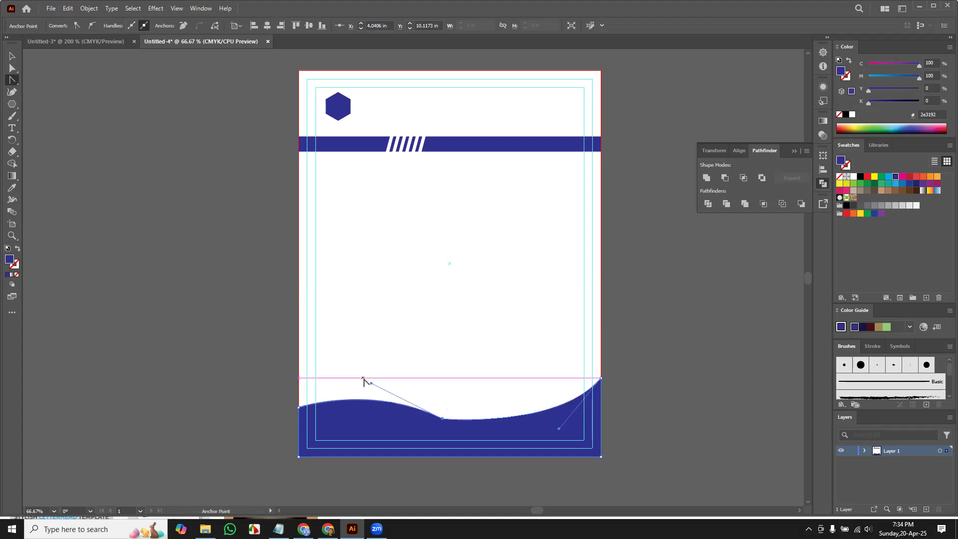
{"action": "left_click_drag", "start_coordinate": [370, 384], "coordinate": [355, 387]}
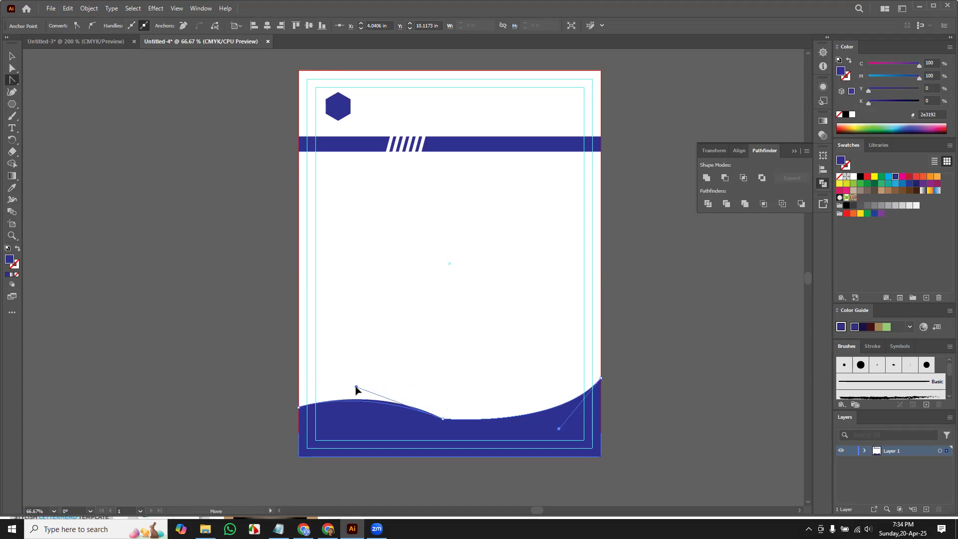
{"action": "left_click", "coordinate": [14, 57]}
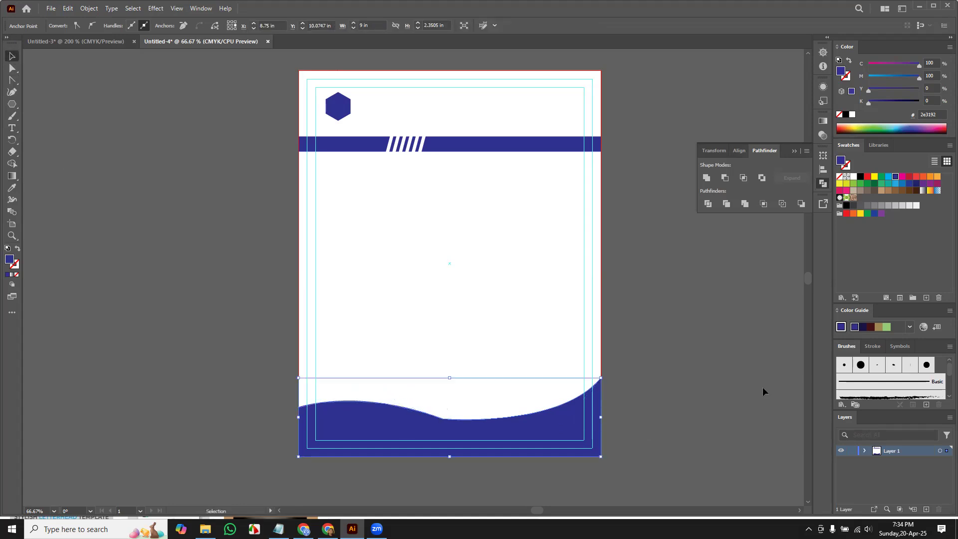
{"action": "left_click", "coordinate": [131, 289]}
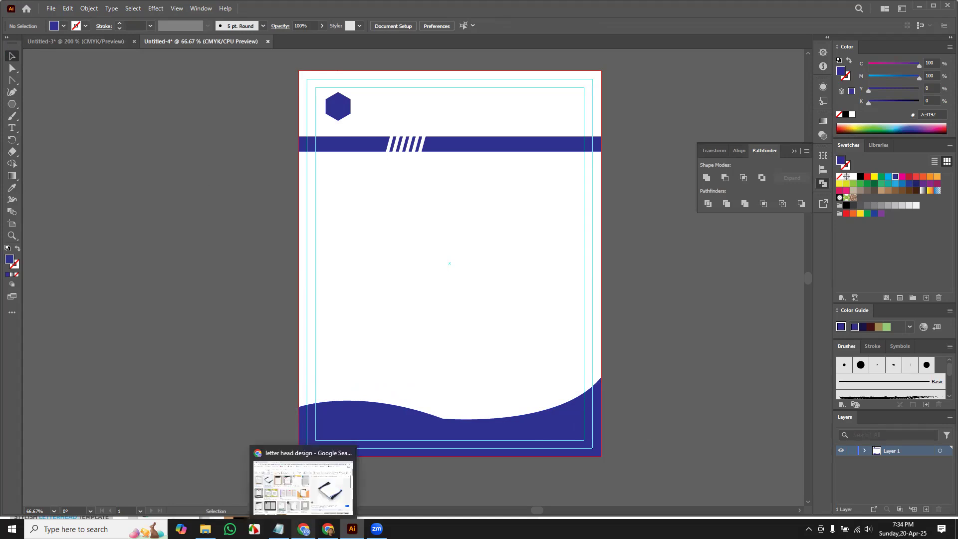
Search Google Images for 'signature png' in a new browser tab
{"action": "left_click", "coordinate": [303, 528]}
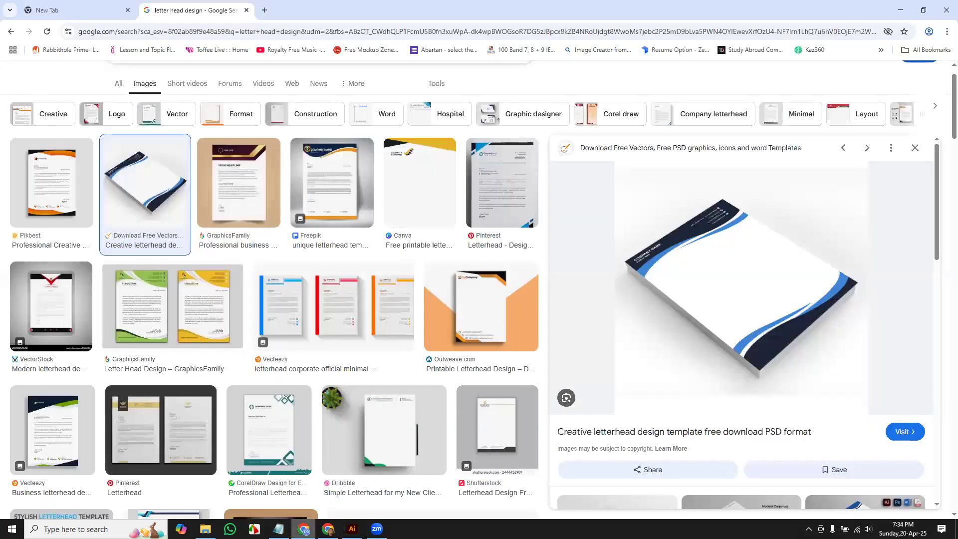
{"action": "left_click", "coordinate": [267, 11]}
{"action": "type", "text": "signa"}
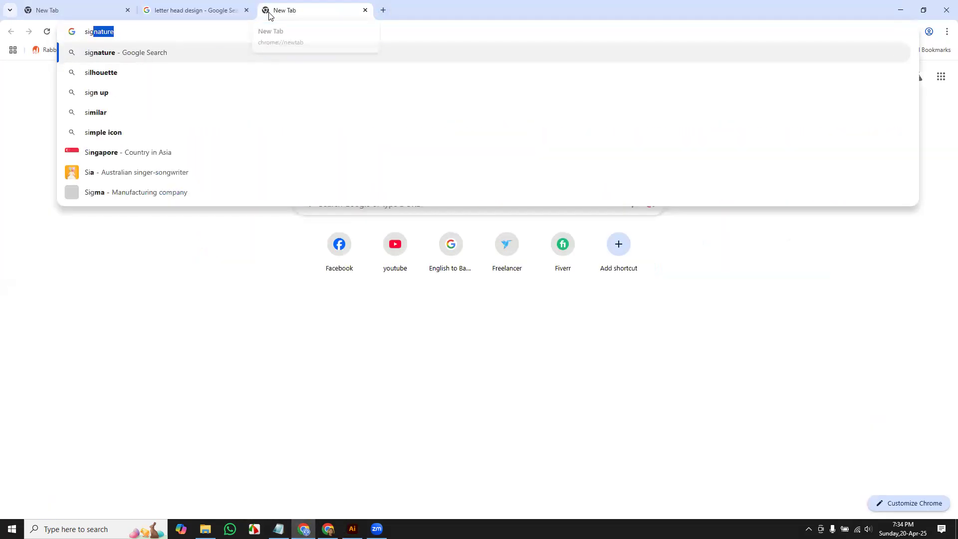
{"action": "type", "text": "ture"}
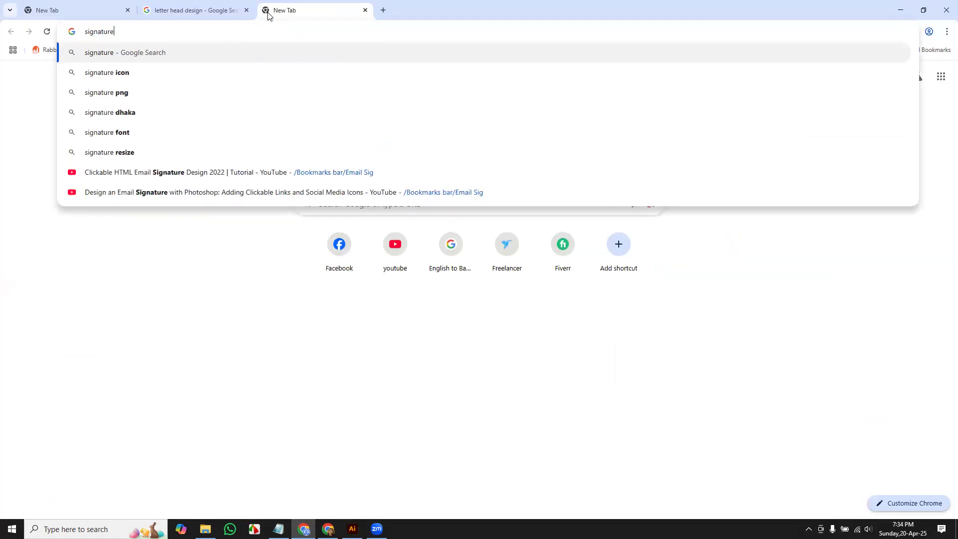
{"action": "key", "text": "Return"}
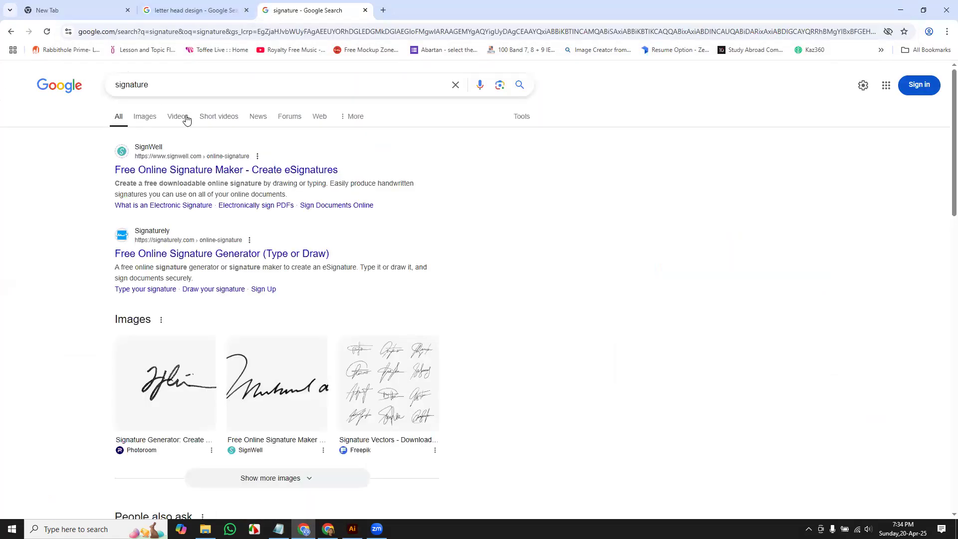
{"action": "left_click", "coordinate": [148, 123]}
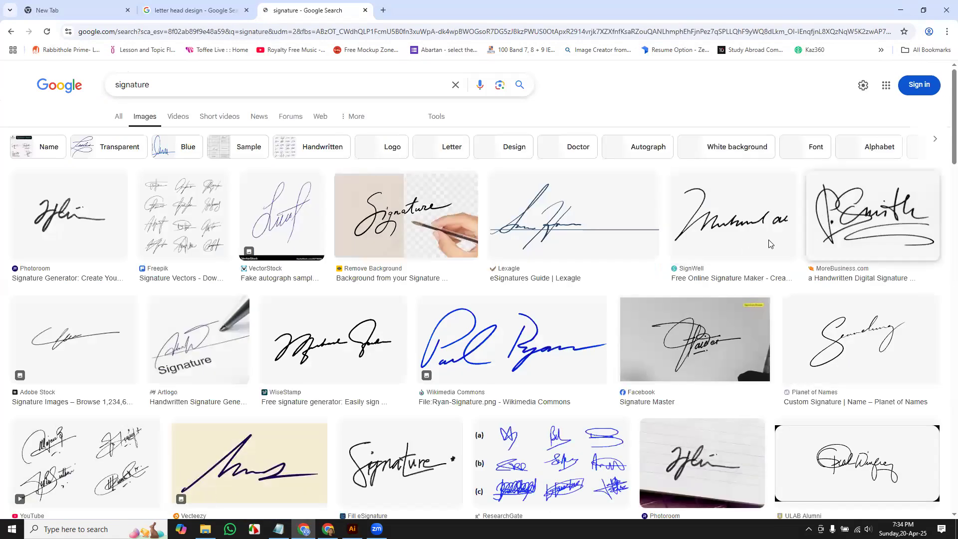
{"action": "left_click", "coordinate": [190, 78]}
{"action": "type", "text": "png"}
{"action": "key", "text": "Return"}
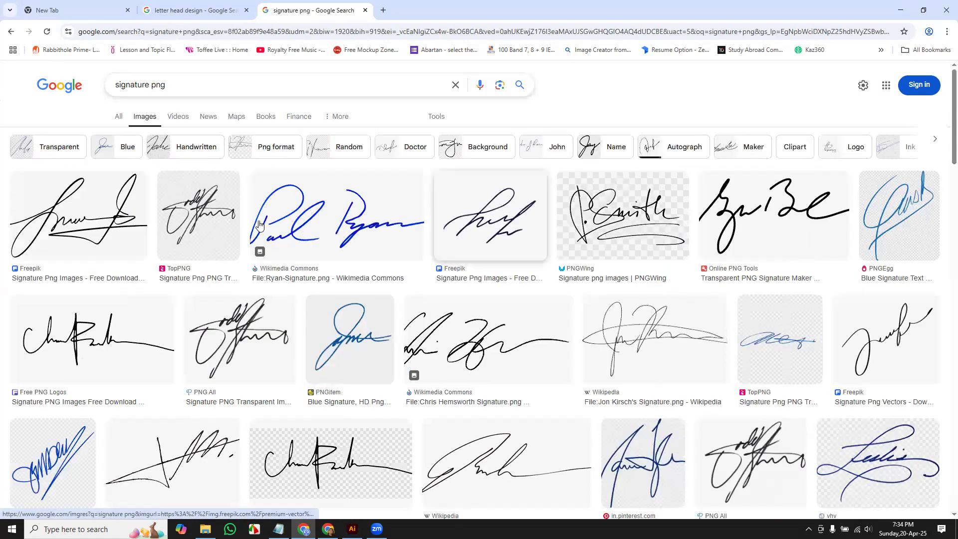
Open the first Freepik signature image in a new tab, then cancel saving it
{"action": "left_click", "coordinate": [75, 209]}
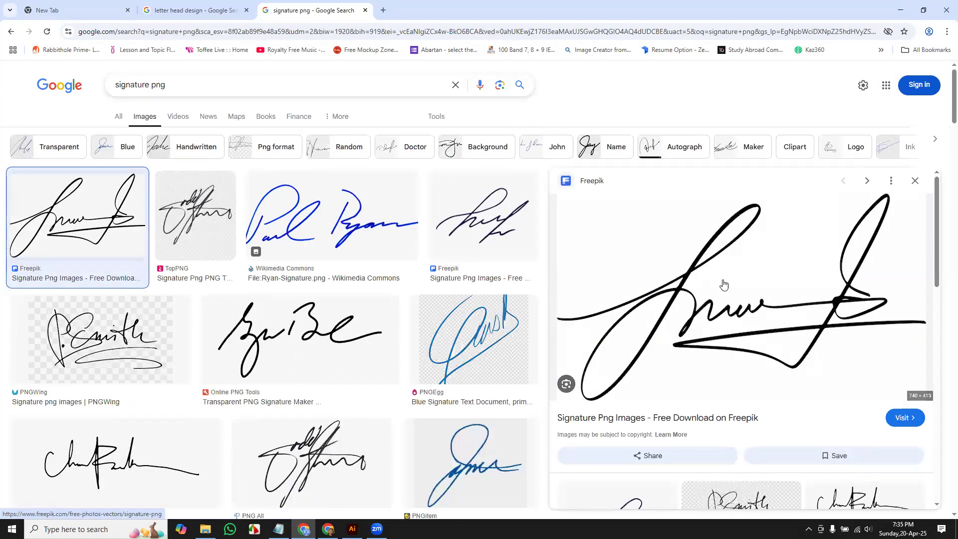
{"action": "right_click", "coordinate": [688, 260]}
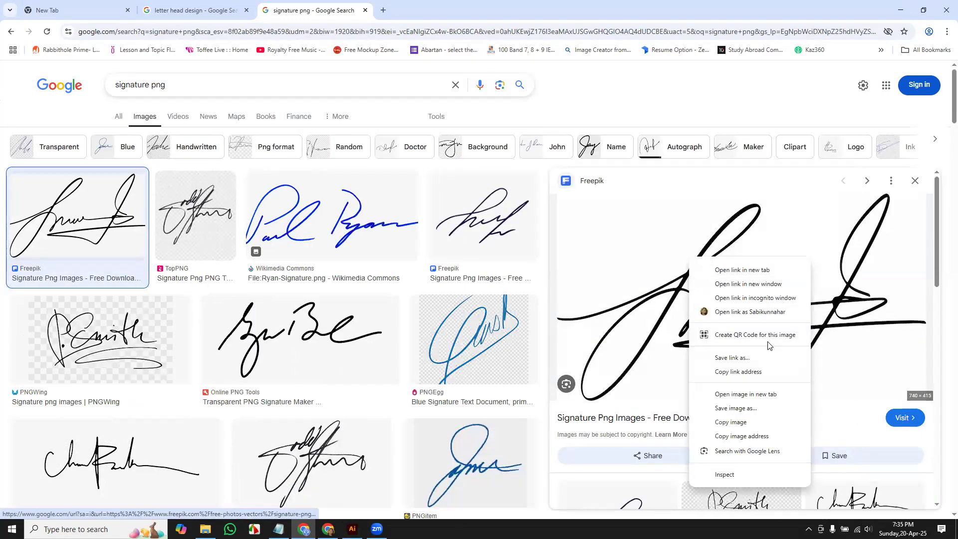
{"action": "left_click", "coordinate": [749, 393]}
{"action": "left_click", "coordinate": [432, 18]}
{"action": "right_click", "coordinate": [513, 264]}
{"action": "left_click", "coordinate": [558, 291]}
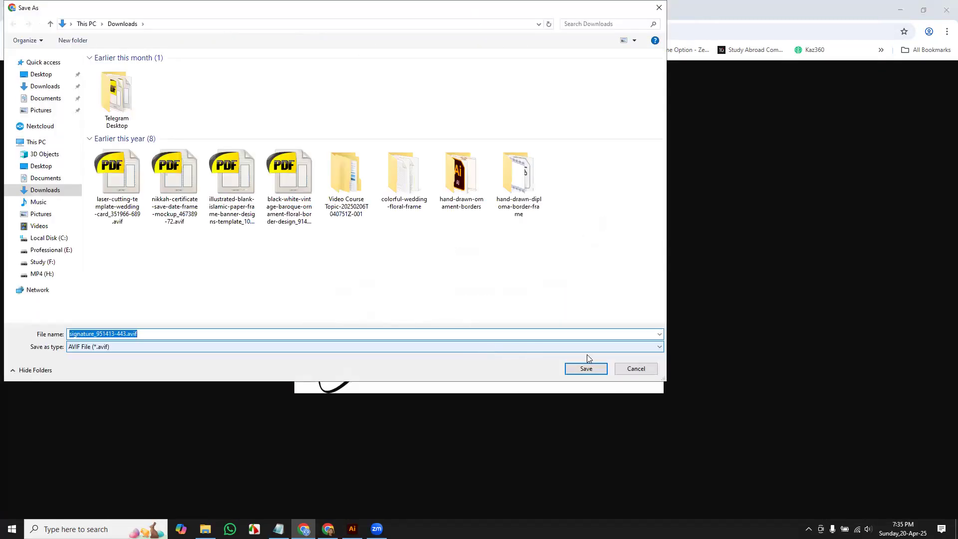
{"action": "left_click", "coordinate": [649, 370]}
{"action": "left_click", "coordinate": [319, 10]}
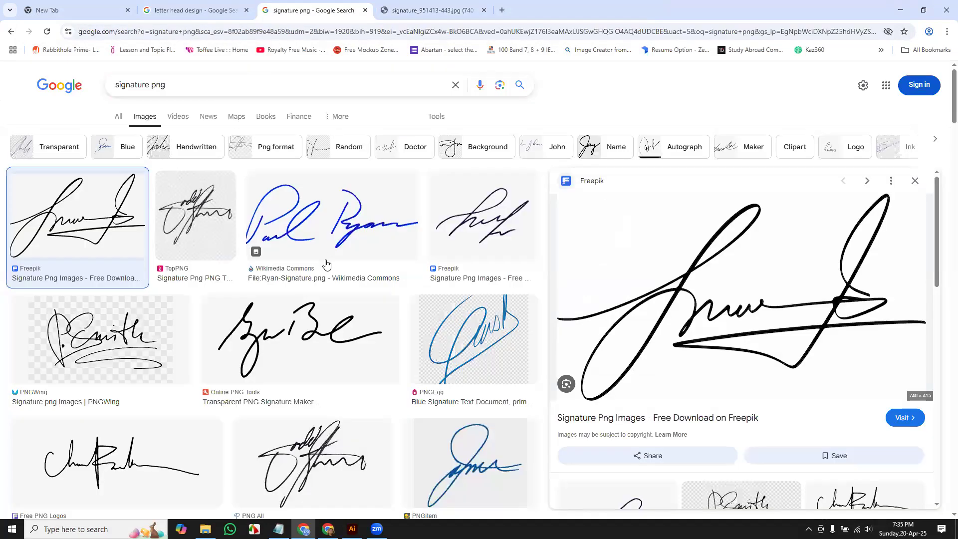
Open another Freepik signature result in its own tab, again cancelling the save
{"action": "left_click", "coordinate": [484, 244]}
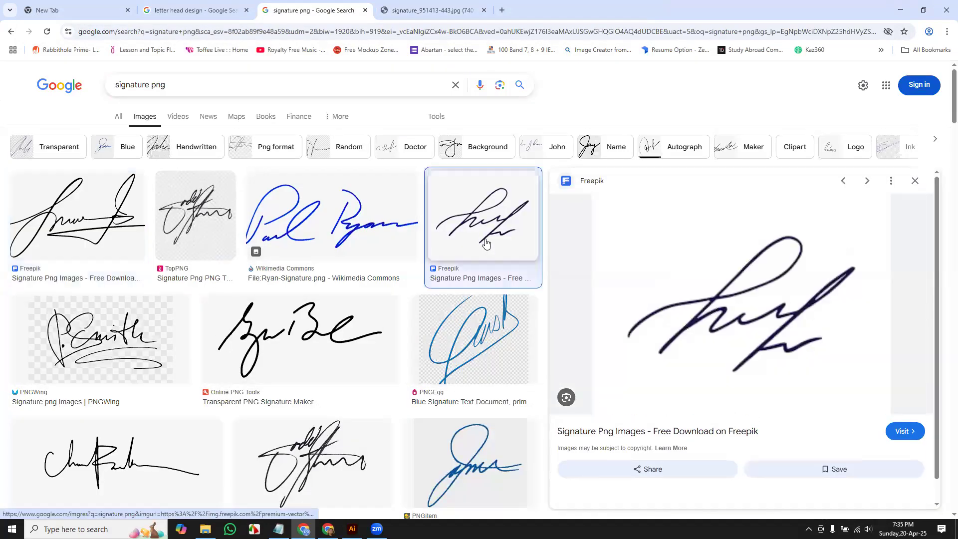
{"action": "right_click", "coordinate": [749, 305]}
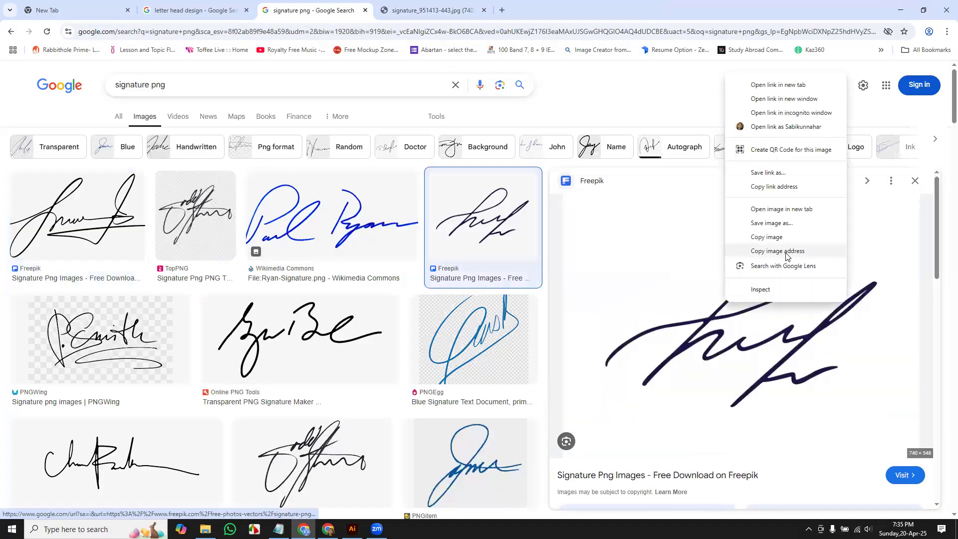
{"action": "left_click", "coordinate": [778, 219]}
{"action": "left_click", "coordinate": [547, 10]}
{"action": "right_click", "coordinate": [489, 278]}
{"action": "left_click", "coordinate": [562, 309]}
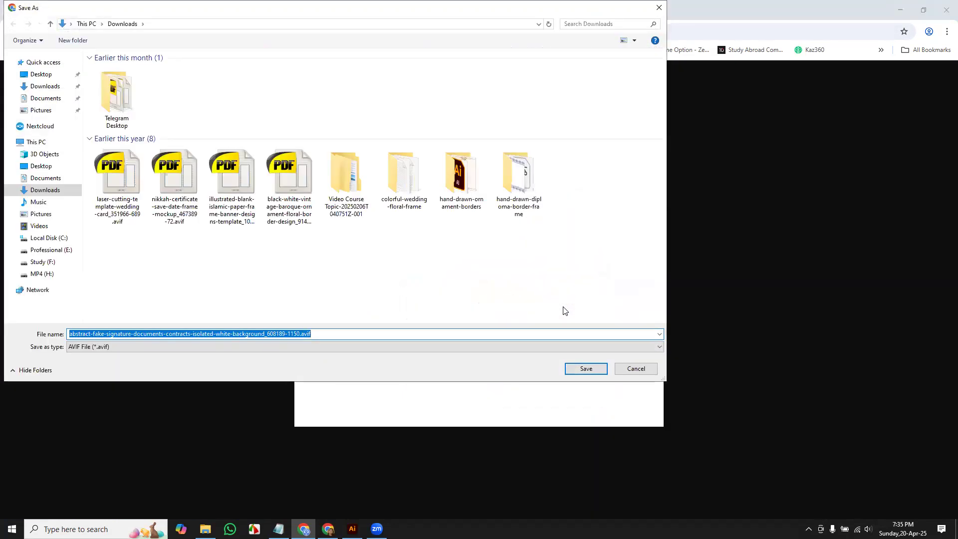
{"action": "left_click", "coordinate": [636, 372]}
{"action": "left_click", "coordinate": [327, 11]}
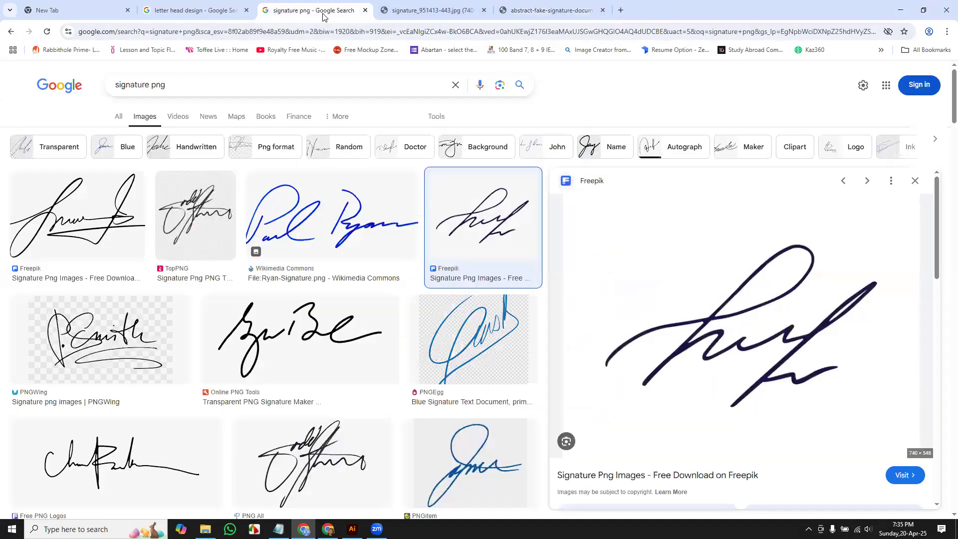
Save the Free PNG Logos signature image to Downloads and return to Illustrator
{"action": "scroll", "coordinate": [252, 300], "scroll_direction": "down", "scroll_amount": 3}
{"action": "left_click", "coordinate": [133, 306]}
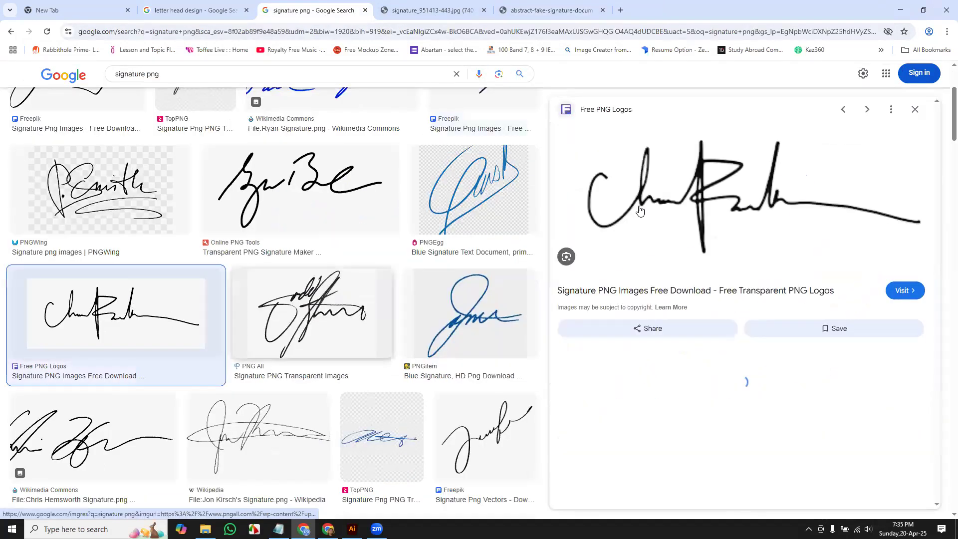
{"action": "right_click", "coordinate": [702, 195]}
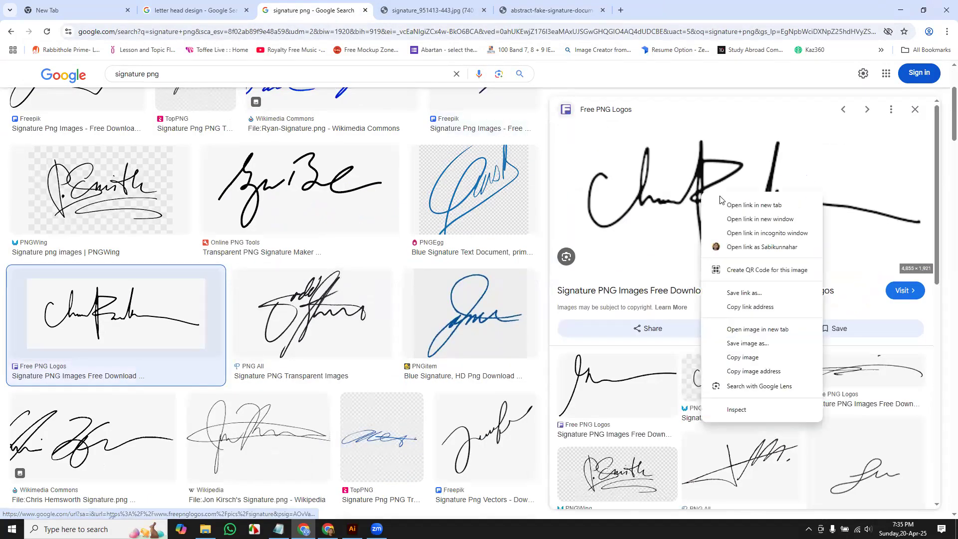
{"action": "left_click", "coordinate": [759, 330]}
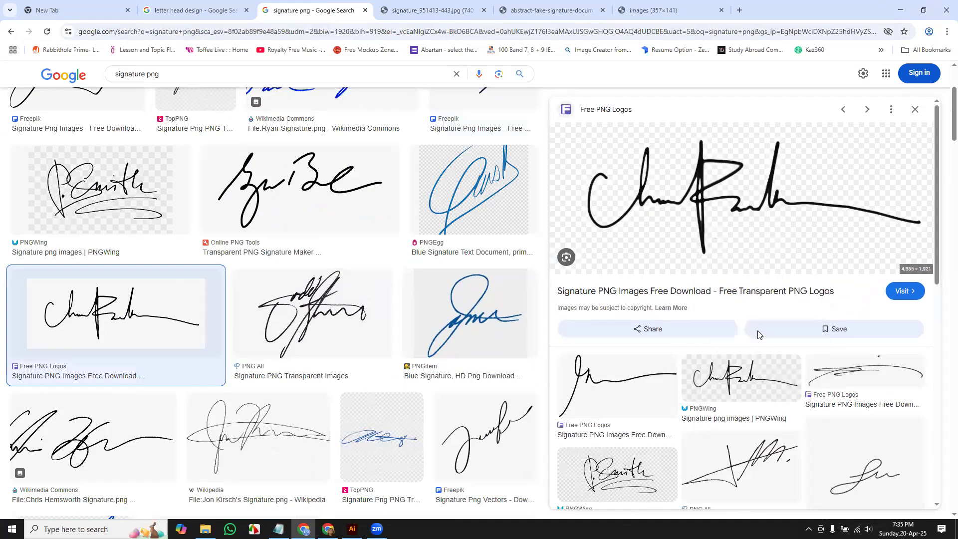
{"action": "left_click", "coordinate": [660, 15]}
{"action": "right_click", "coordinate": [462, 292]}
{"action": "left_click", "coordinate": [496, 320]}
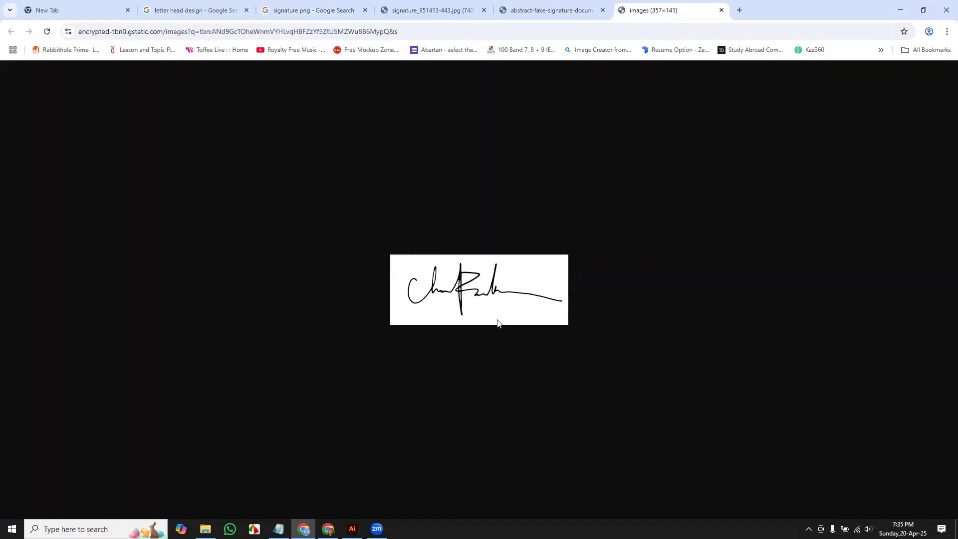
{"action": "left_click", "coordinate": [594, 369]}
{"action": "left_click", "coordinate": [352, 528]}
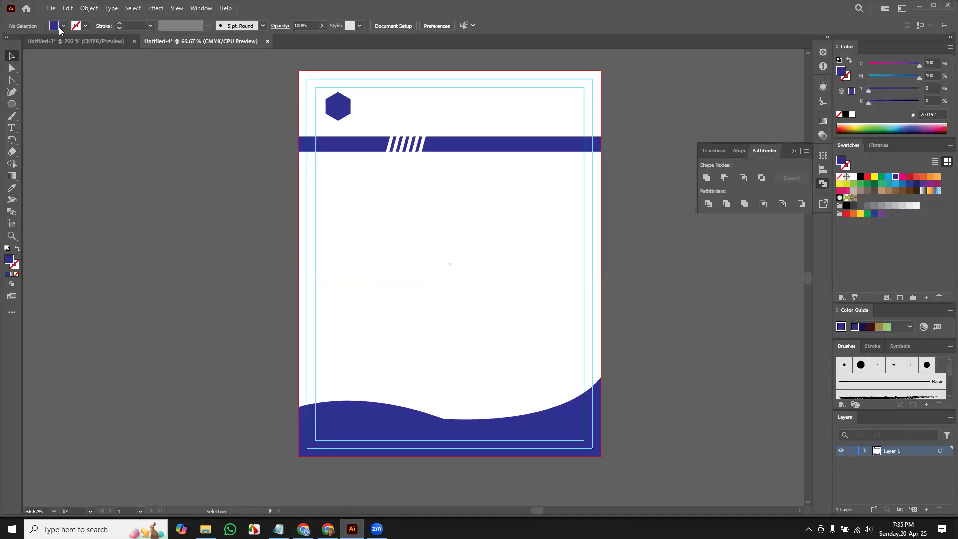
Place images (1).png on the letterhead, scale it down and move it lower left
{"action": "left_click", "coordinate": [51, 9]}
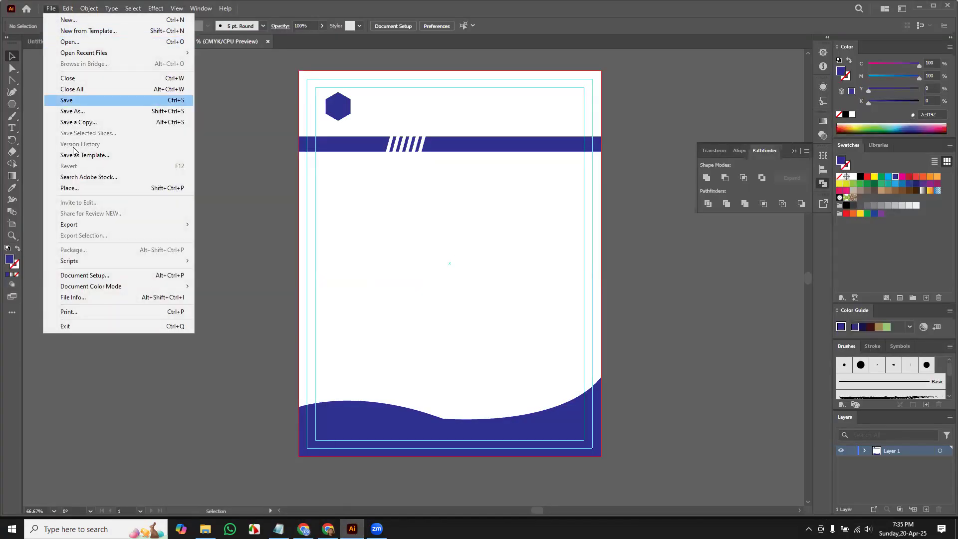
{"action": "left_click", "coordinate": [77, 188]}
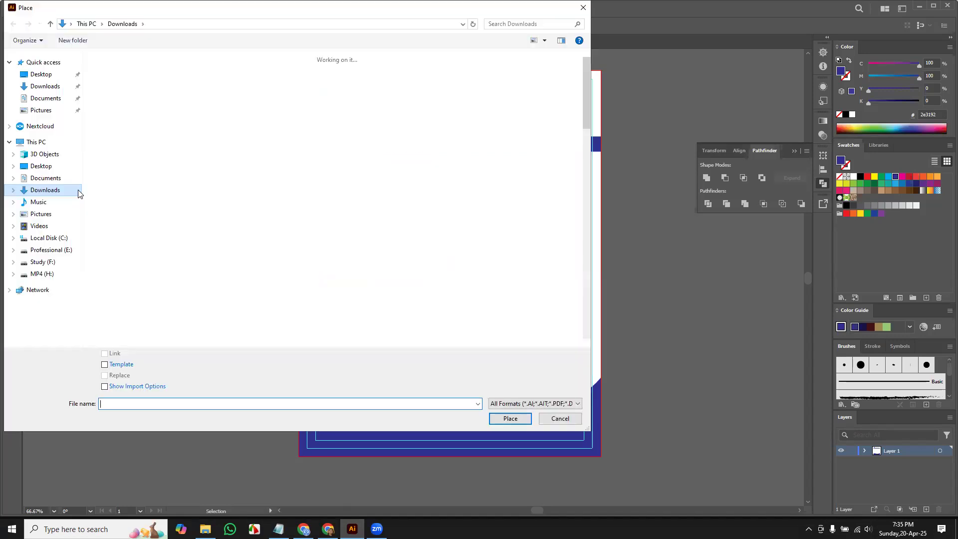
{"action": "left_click", "coordinate": [124, 110]}
{"action": "left_click", "coordinate": [509, 418]}
{"action": "mouse_move", "coordinate": [370, 267]}
{"action": "left_mouse_down"}
{"action": "mouse_move", "coordinate": [479, 336]}
{"action": "mouse_move", "coordinate": [526, 351]}
{"action": "mouse_move", "coordinate": [521, 327]}
{"action": "left_mouse_up"}
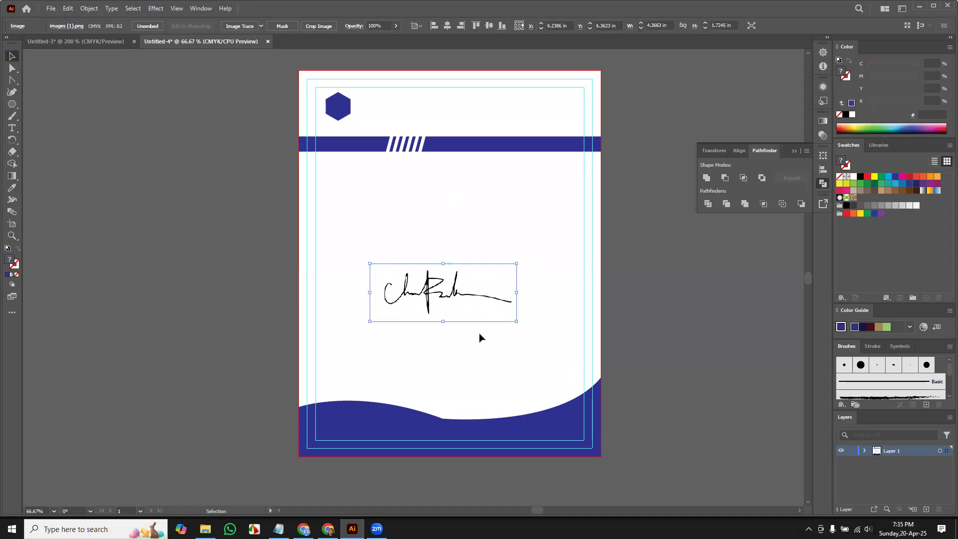
{"action": "left_click_drag", "start_coordinate": [520, 322], "coordinate": [495, 312]}
{"action": "left_click_drag", "start_coordinate": [429, 311], "coordinate": [355, 377]}
{"action": "left_click", "coordinate": [12, 128]}
Type the label 'SIGNATURE' on the page and select its text
{"action": "left_click", "coordinate": [433, 263]}
{"action": "type", "text": "s"}
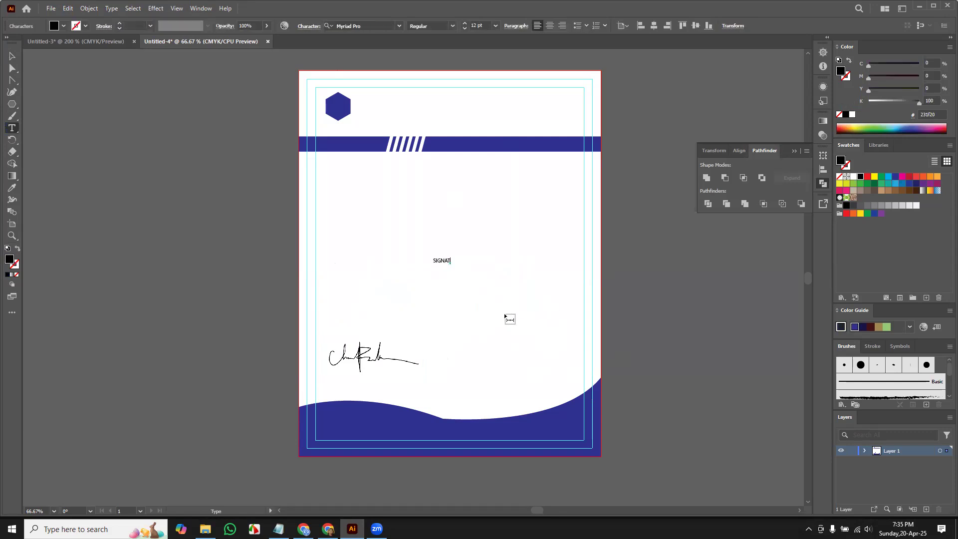
{"action": "key", "text": "ctrl+a"}
{"action": "left_click", "coordinate": [8, 55]}
Move SIGNATURE below the signature and draw a black 5 pt line between them
{"action": "mouse_move", "coordinate": [454, 259]}
{"action": "left_mouse_down"}
{"action": "mouse_move", "coordinate": [379, 372]}
{"action": "mouse_move", "coordinate": [353, 391]}
{"action": "left_mouse_up"}
{"action": "left_click", "coordinate": [12, 103]}
{"action": "left_click", "coordinate": [66, 152]}
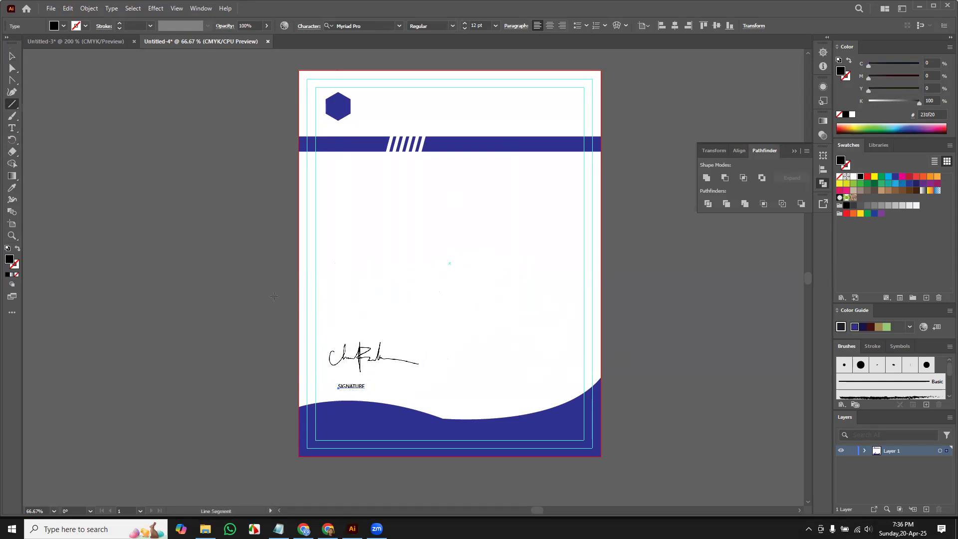
{"action": "left_click_drag", "start_coordinate": [326, 378], "coordinate": [442, 374]}
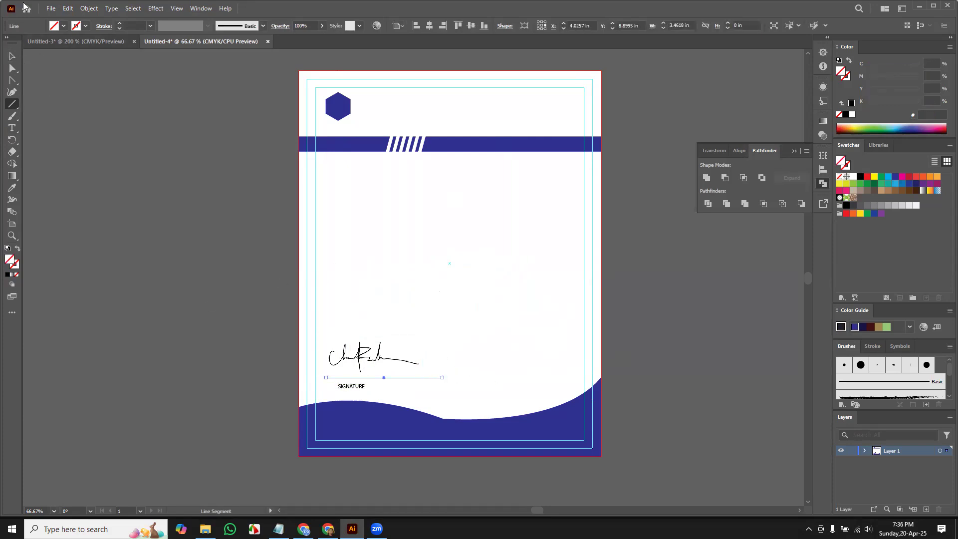
{"action": "left_click", "coordinate": [119, 25]}
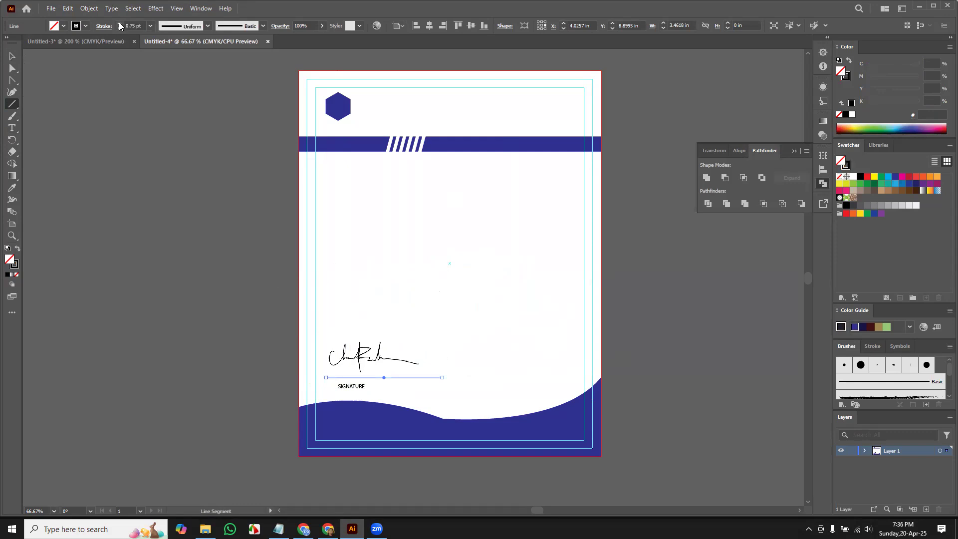
{"action": "left_click", "coordinate": [119, 23]}
{"action": "left_click", "coordinate": [120, 23]}
{"action": "left_click", "coordinate": [119, 23]}
{"action": "left_click", "coordinate": [119, 23]}
{"action": "left_click", "coordinate": [119, 23]}
Nudge the signature image down so it sits on the line
{"action": "key", "text": "v"}
{"action": "left_click", "coordinate": [375, 364]}
{"action": "left_click_drag", "start_coordinate": [375, 364], "coordinate": [387, 369]}
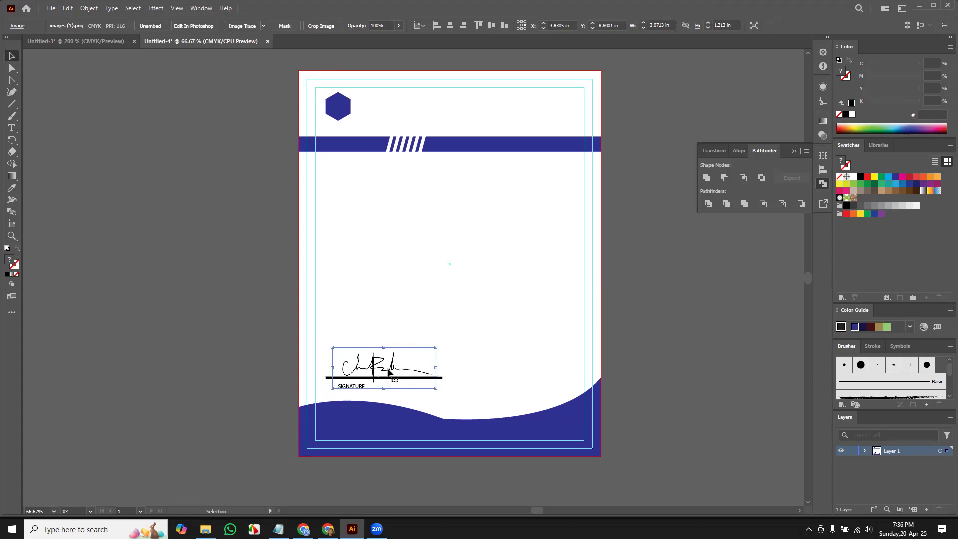
{"action": "left_click", "coordinate": [12, 128]}
Select the SIGNATURE text and try tracking values of 100, then 200
{"action": "left_click", "coordinate": [12, 56]}
{"action": "left_click", "coordinate": [68, 176]}
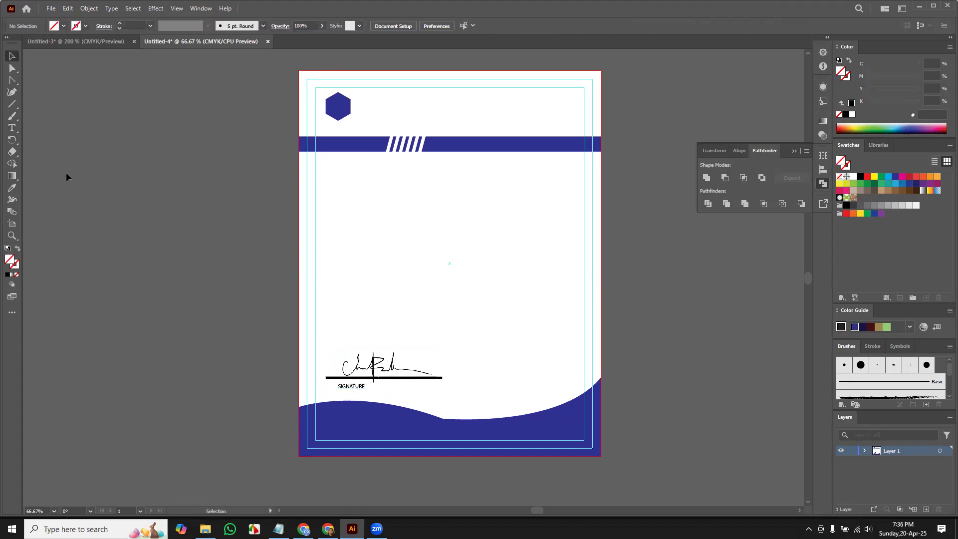
{"action": "left_click", "coordinate": [12, 128]}
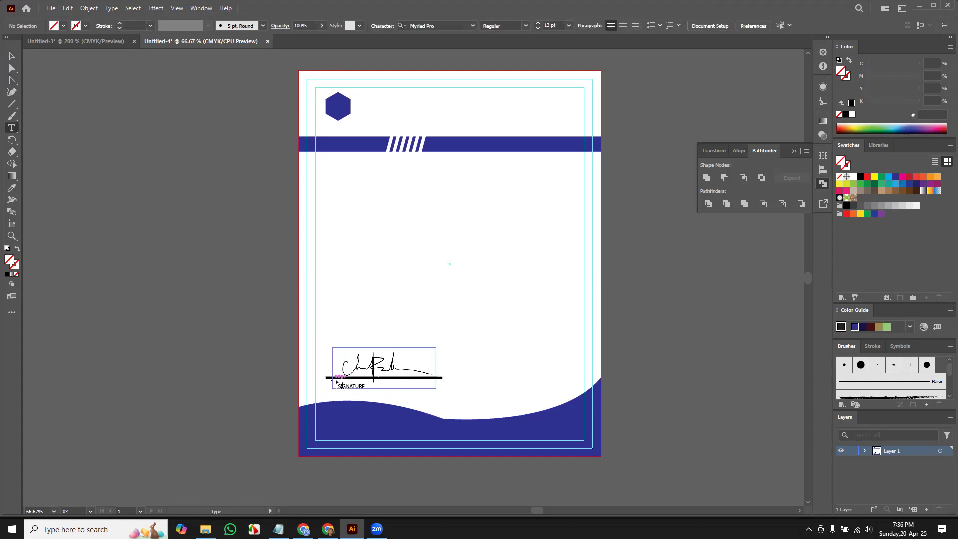
{"action": "left_click", "coordinate": [341, 388]}
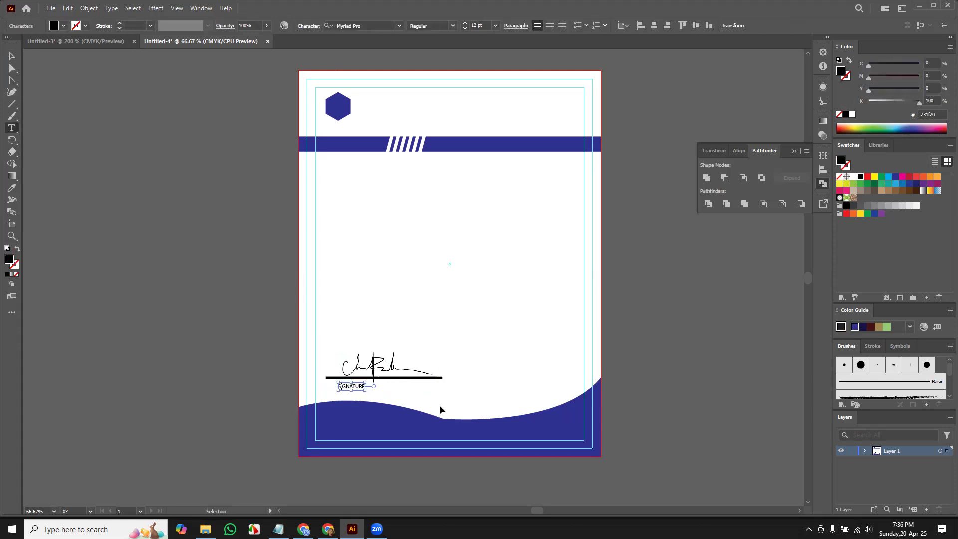
{"action": "key", "text": "ctrl+a"}
{"action": "left_click", "coordinate": [308, 26]}
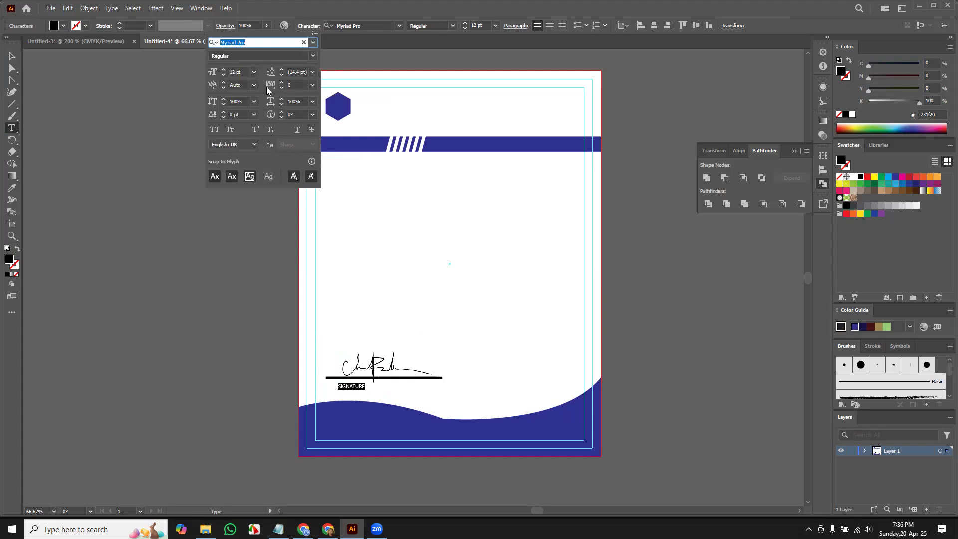
{"action": "left_click", "coordinate": [282, 84]}
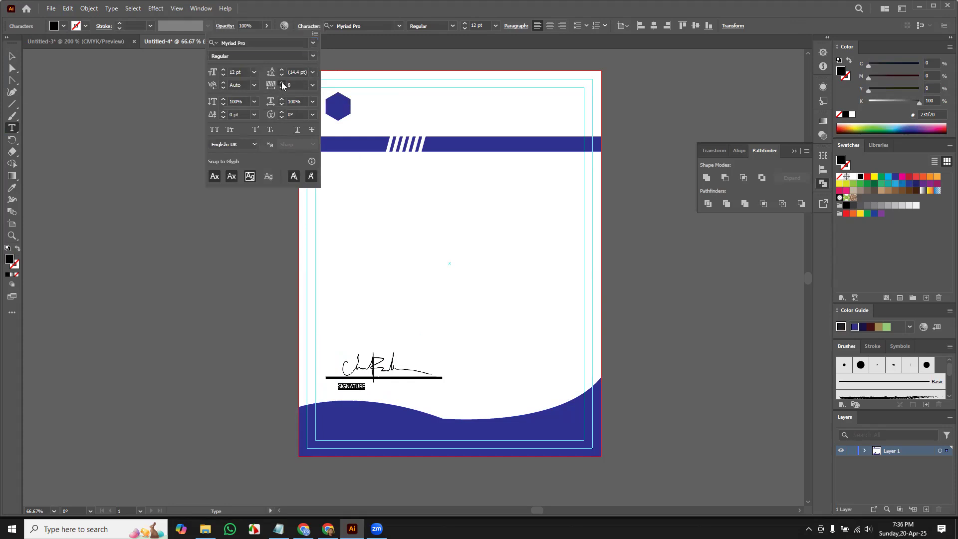
{"action": "left_click", "coordinate": [281, 84]}
{"action": "left_click", "coordinate": [313, 85]}
{"action": "left_click", "coordinate": [330, 233]}
{"action": "left_click", "coordinate": [313, 87]}
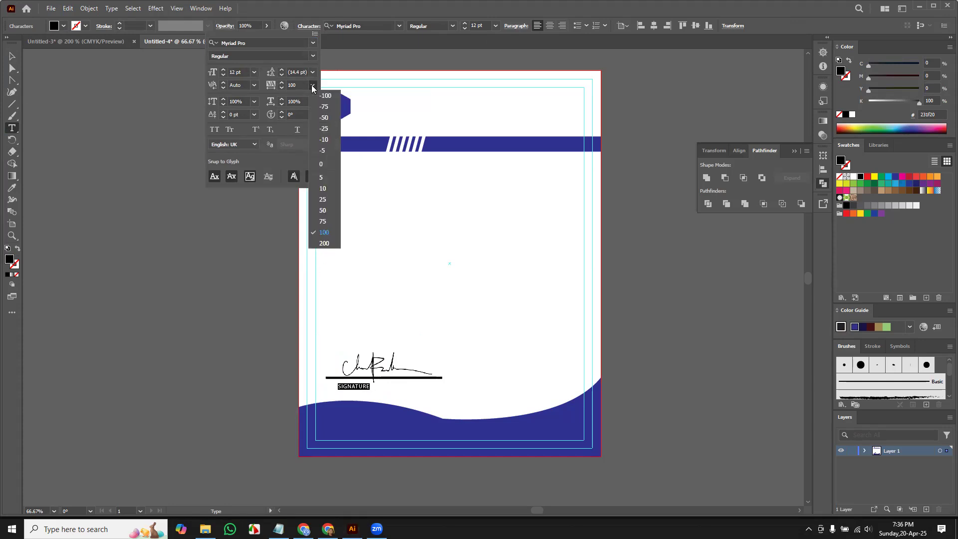
{"action": "left_click", "coordinate": [322, 245]}
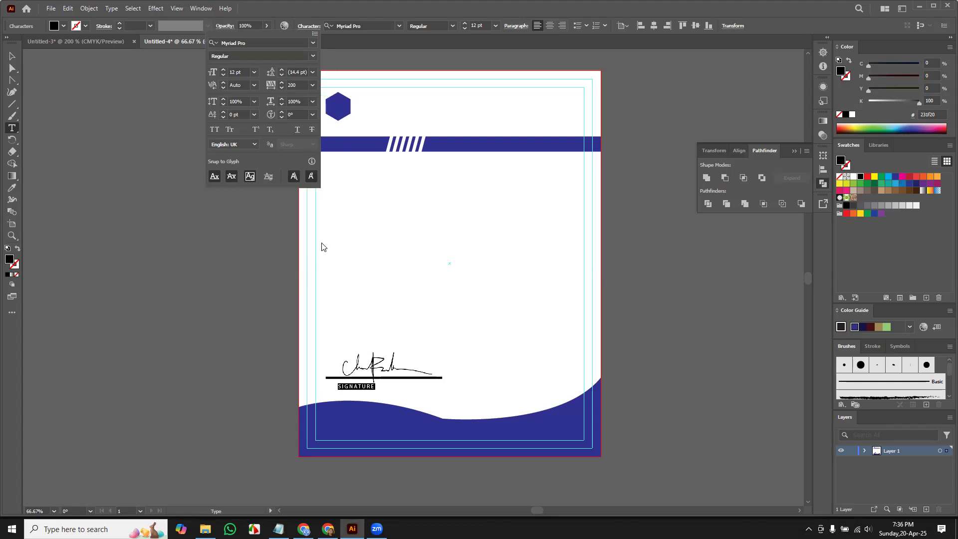
{"action": "left_click", "coordinate": [351, 384]}
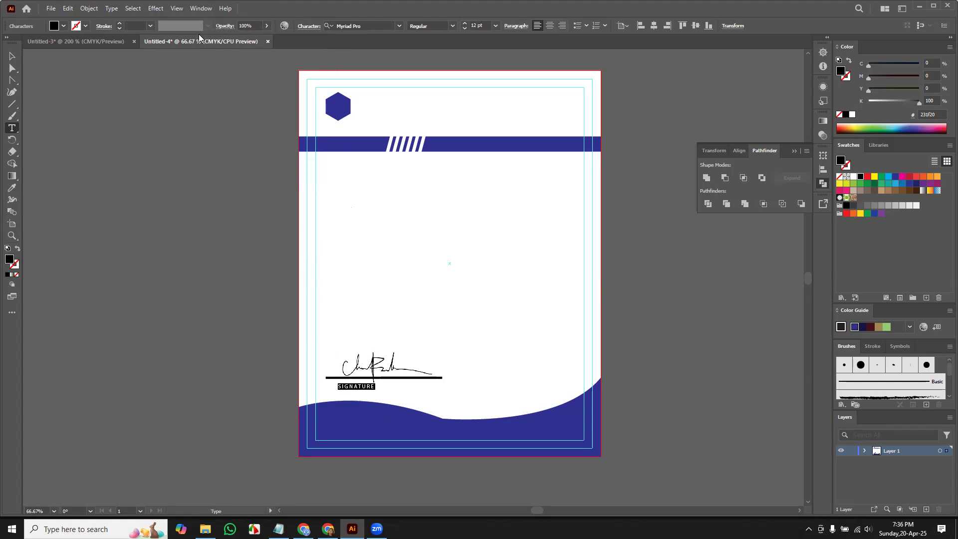
Set the SIGNATURE caption's tracking to 1000
{"action": "left_click", "coordinate": [305, 27]}
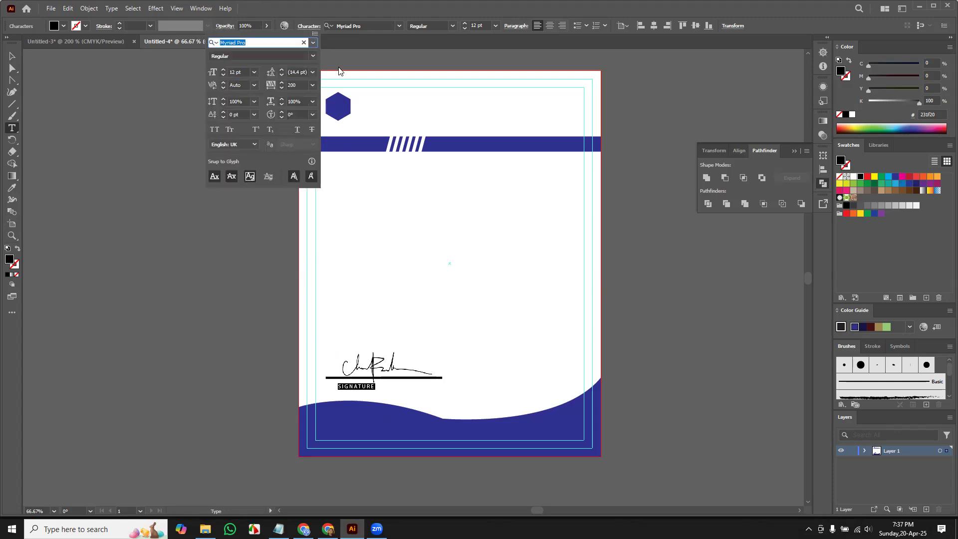
{"action": "left_click", "coordinate": [281, 83]}
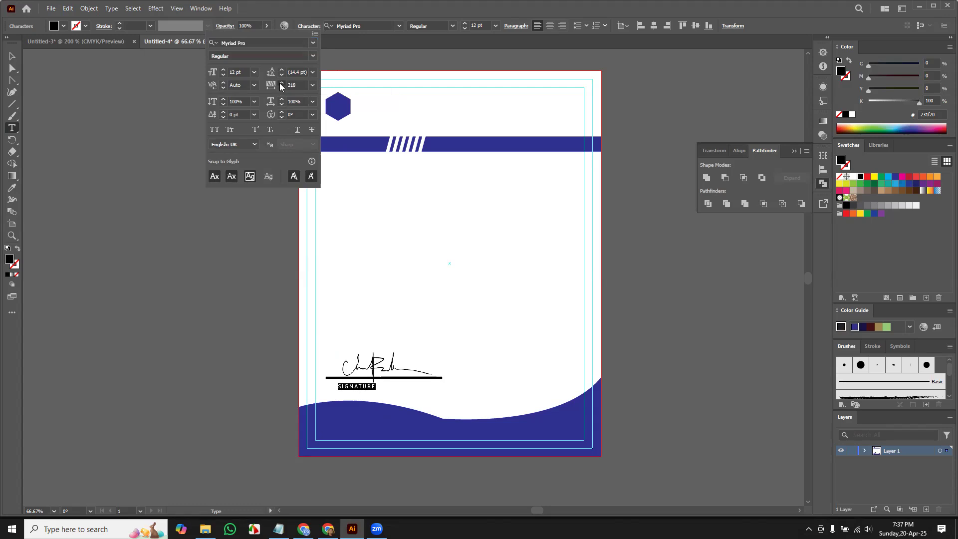
{"action": "left_click", "coordinate": [278, 85]}
{"action": "type", "text": "1000"}
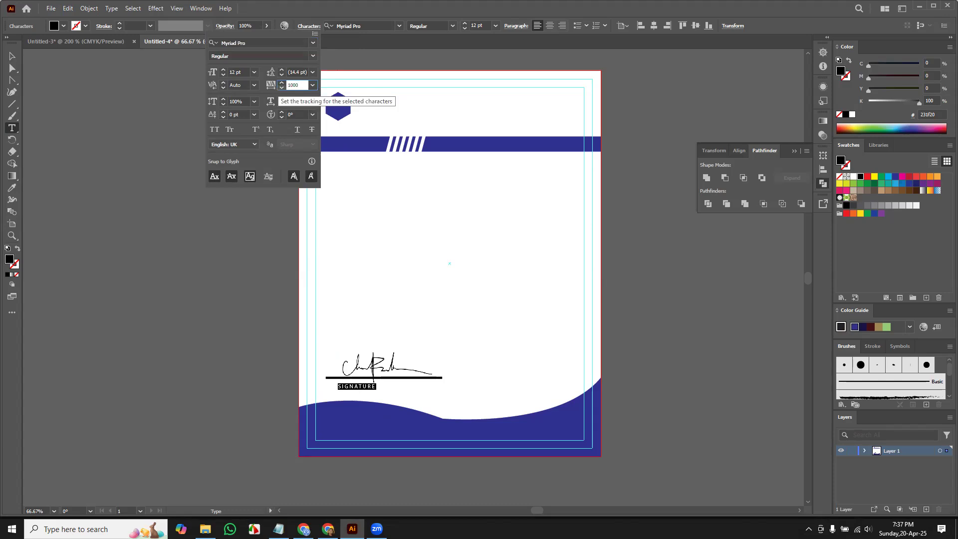
{"action": "key", "text": "Return"}
{"action": "left_click", "coordinate": [12, 56]}
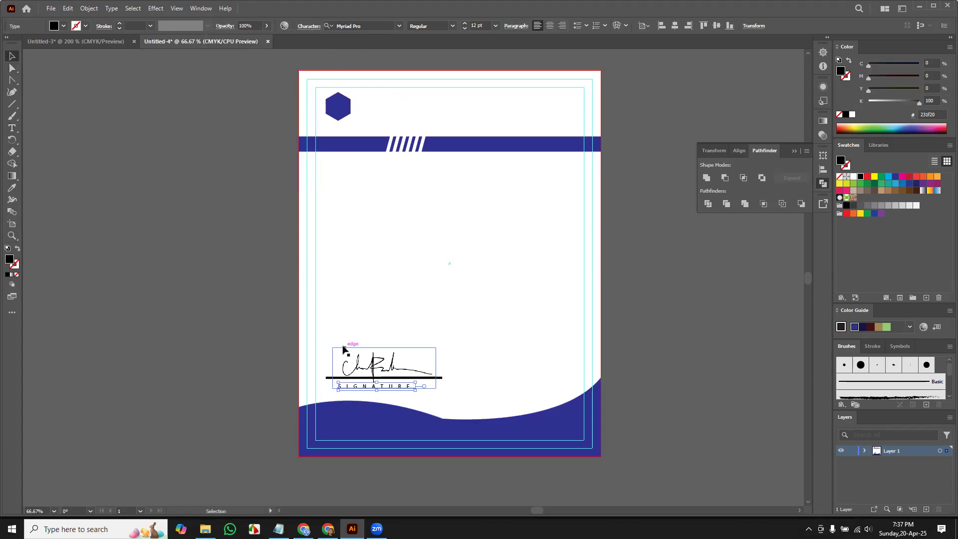
Centre-align the signature, line and caption horizontally and shrink them to about 2.6 in wide
{"action": "left_click_drag", "start_coordinate": [343, 336], "coordinate": [422, 399]}
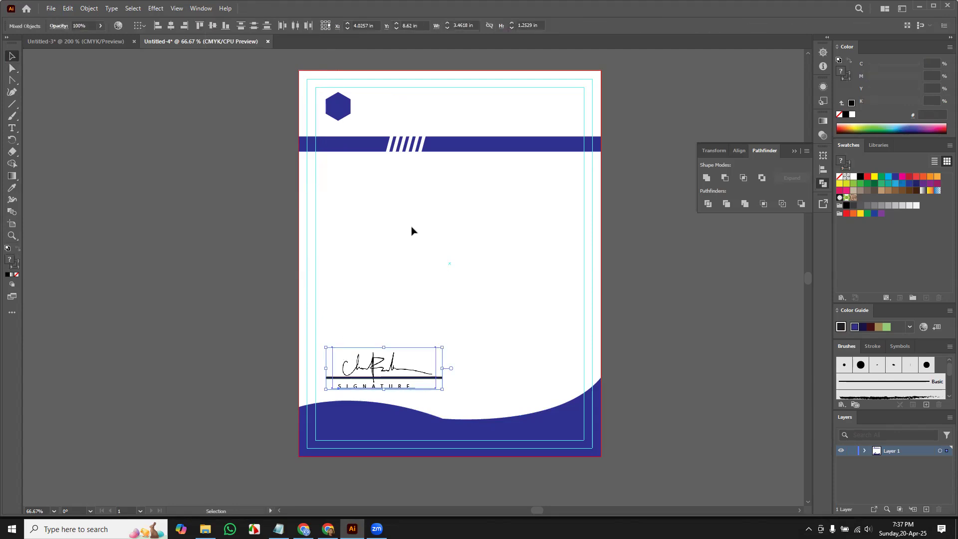
{"action": "left_click", "coordinate": [174, 28]}
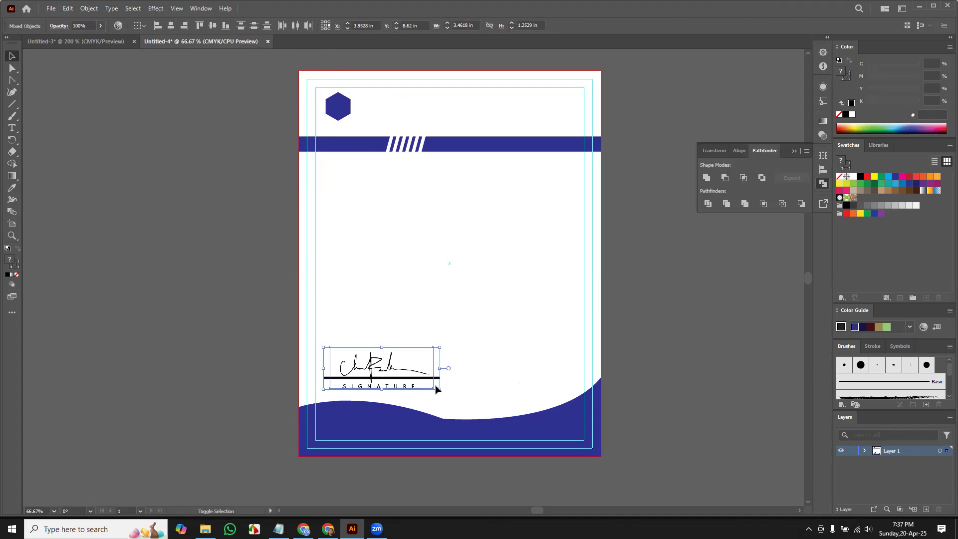
{"action": "mouse_move", "coordinate": [439, 389]}
{"action": "left_mouse_down"}
{"action": "mouse_move", "coordinate": [445, 375]}
{"action": "mouse_move", "coordinate": [443, 386]}
{"action": "mouse_move", "coordinate": [400, 372]}
{"action": "mouse_move", "coordinate": [381, 378]}
{"action": "left_mouse_up"}
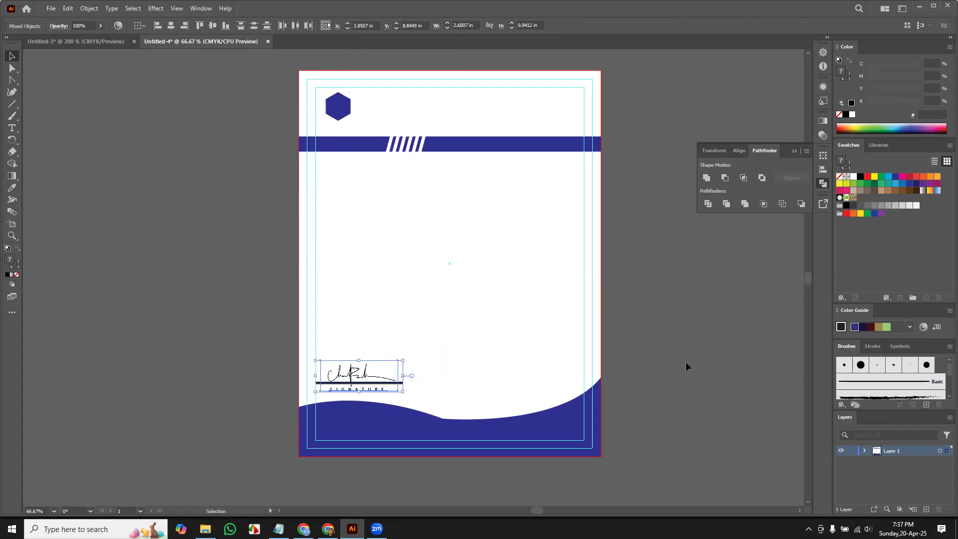
{"action": "left_click", "coordinate": [645, 327]}
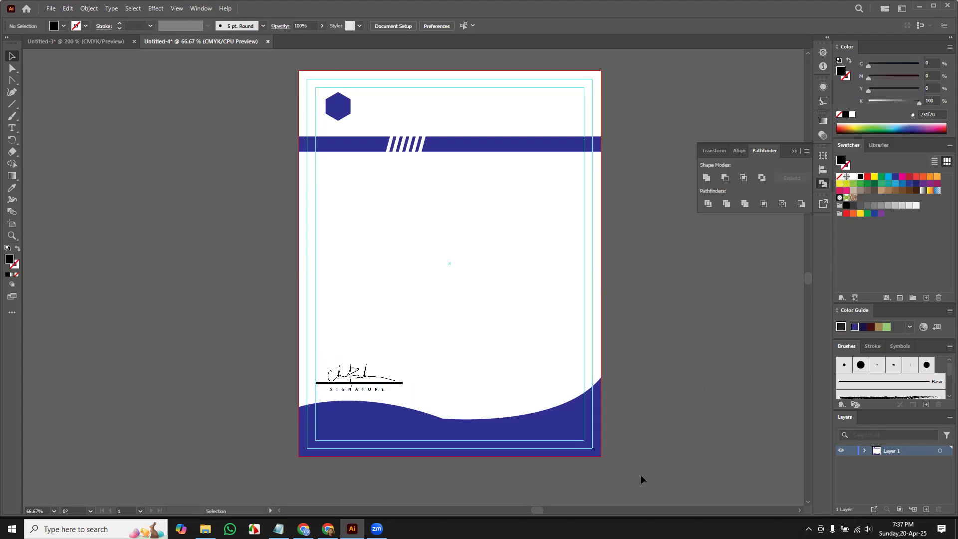
Enlarge the signature group to about 3 in wide and nudge it into the lower-left margin
{"action": "left_click", "coordinate": [357, 368]}
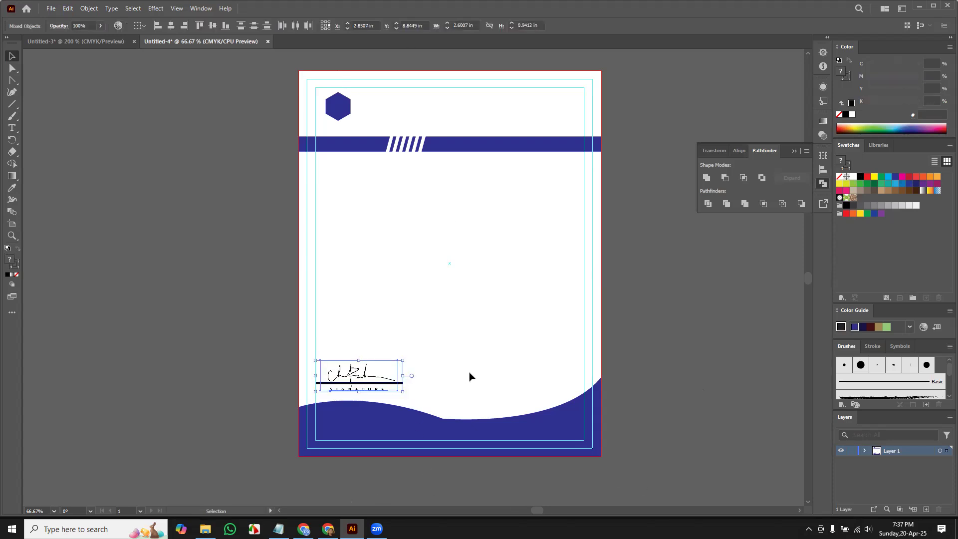
{"action": "left_click_drag", "start_coordinate": [404, 359], "coordinate": [409, 358]}
{"action": "key", "text": "Up"}
{"action": "key", "text": "Up"}
{"action": "key", "text": "Up"}
{"action": "key", "text": "Up"}
{"action": "key", "text": "Up"}
{"action": "key", "text": "Up"}
{"action": "key", "text": "Up"}
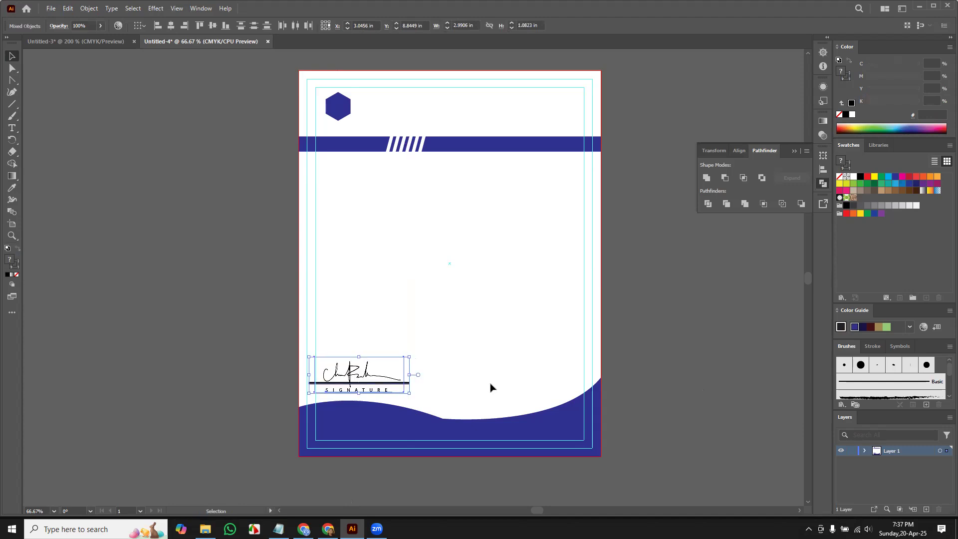
{"action": "key", "text": "Right"}
{"action": "key", "text": "Right"}
{"action": "key", "text": "Right"}
{"action": "key", "text": "Right"}
{"action": "key", "text": "Right"}
{"action": "key", "text": "Right"}
{"action": "key", "text": "Right"}
{"action": "key", "text": "Right"}
{"action": "key", "text": "Right"}
{"action": "key", "text": "Right"}
{"action": "key", "text": "Right"}
{"action": "key", "text": "Right"}
{"action": "key", "text": "Right"}
{"action": "key", "text": "Right"}
{"action": "key", "text": "Right"}
{"action": "key", "text": "Right"}
{"action": "key", "text": "Right"}
{"action": "key", "text": "Right"}
{"action": "key", "text": "Right"}
{"action": "key", "text": "Right"}
{"action": "key", "text": "Right"}
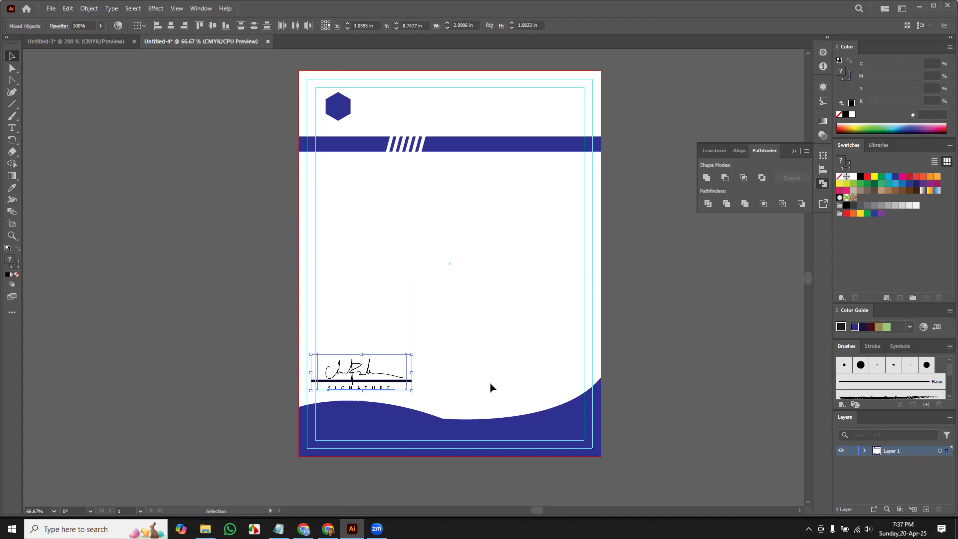
{"action": "key", "text": "Up"}
{"action": "key", "text": "Left"}
{"action": "key", "text": "Left"}
{"action": "key", "text": "Up"}
{"action": "key", "text": "Left"}
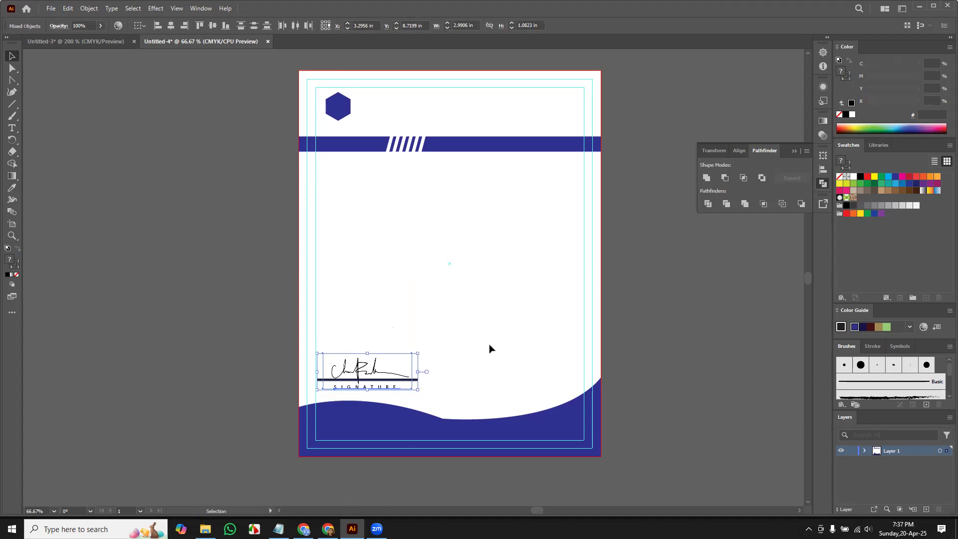
{"action": "left_click", "coordinate": [680, 399]}
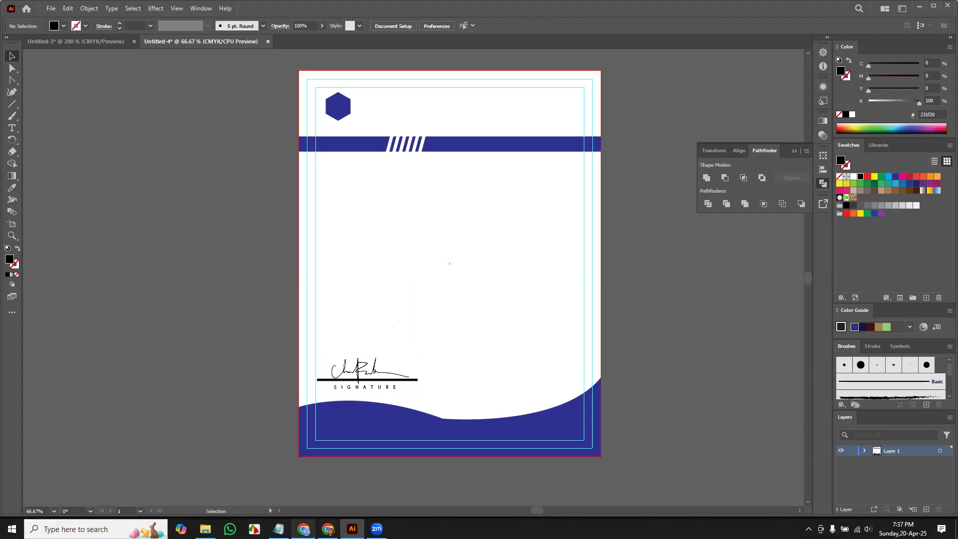
{"action": "left_click", "coordinate": [303, 528]}
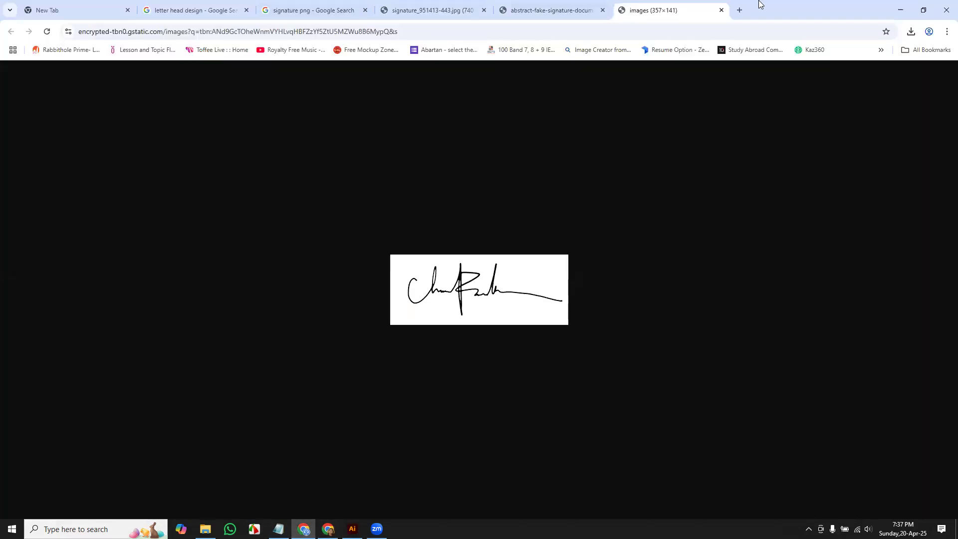
Close three leftover image tabs, search 'lorem ipsum' and select lipsum.com's first paragraph
{"action": "left_click", "coordinate": [366, 10]}
{"action": "left_click", "coordinate": [365, 10]}
{"action": "left_click", "coordinate": [366, 10]}
{"action": "left_click", "coordinate": [365, 10]}
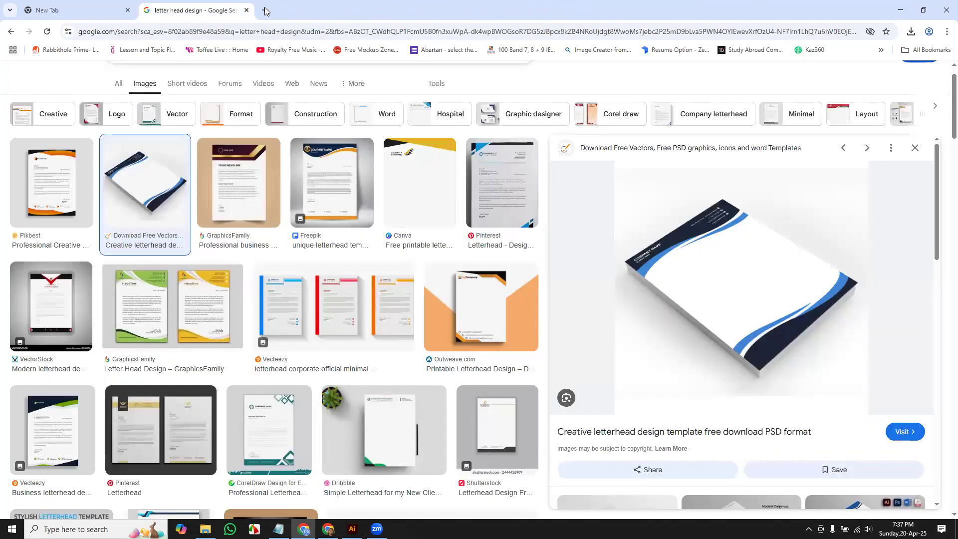
{"action": "left_click", "coordinate": [265, 11]}
{"action": "type", "text": "l"}
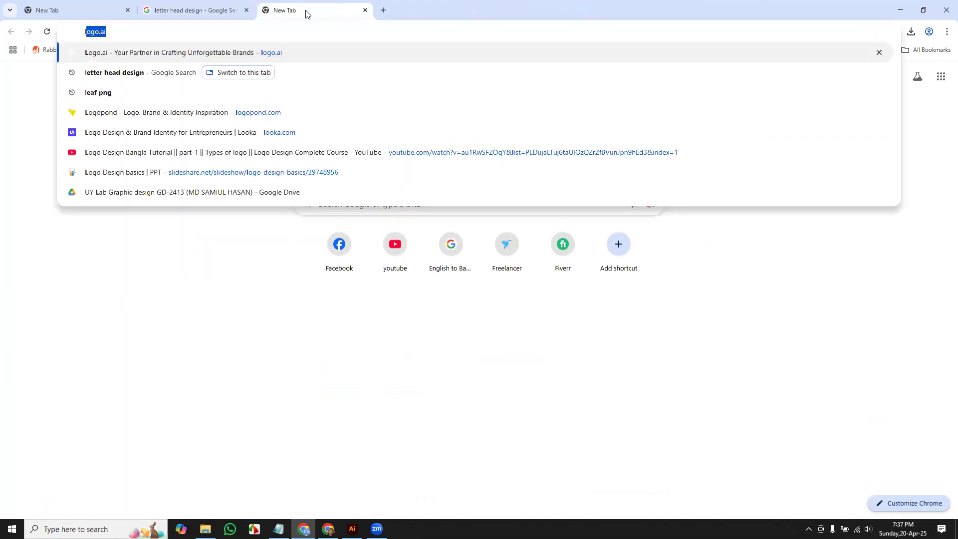
{"action": "type", "text": "orem ipsu"}
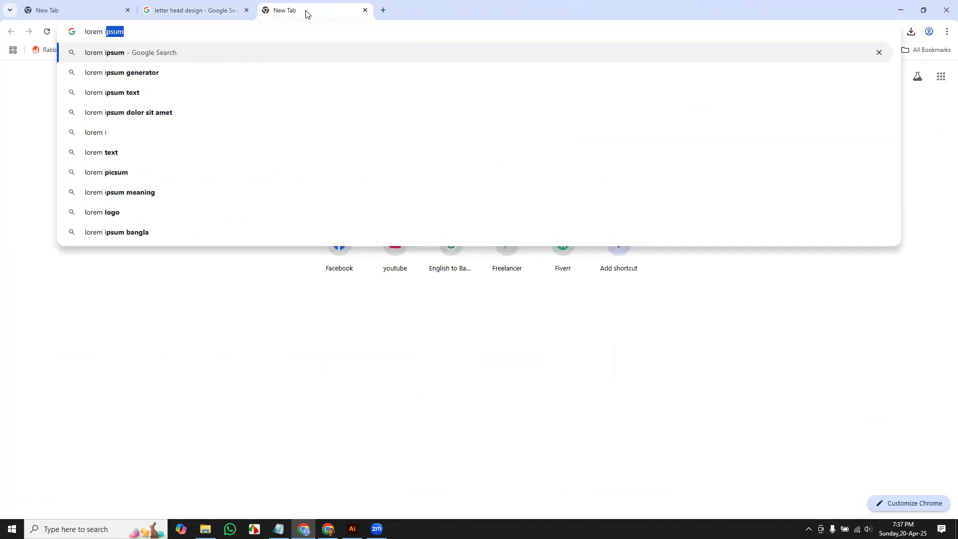
{"action": "type", "text": "m"}
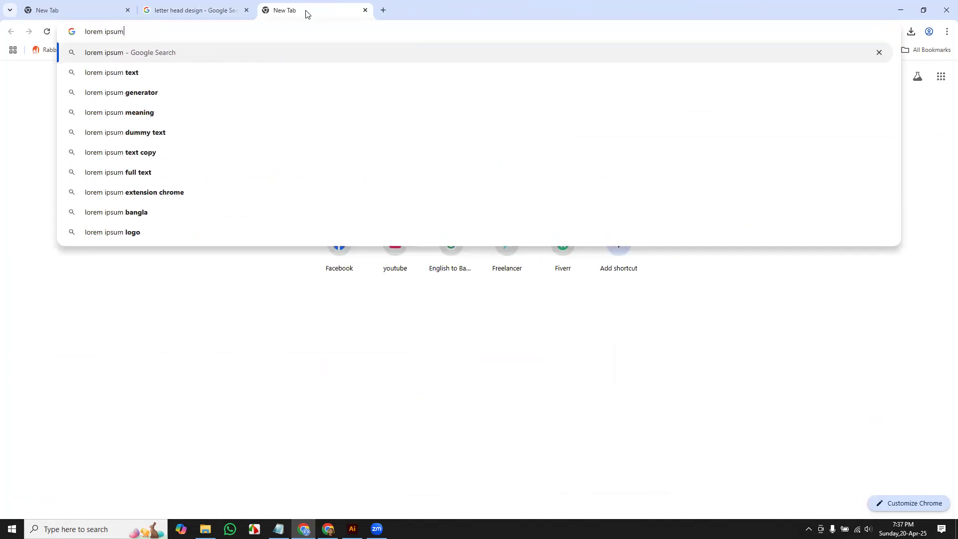
{"action": "key", "text": "Return"}
{"action": "left_click", "coordinate": [237, 172]}
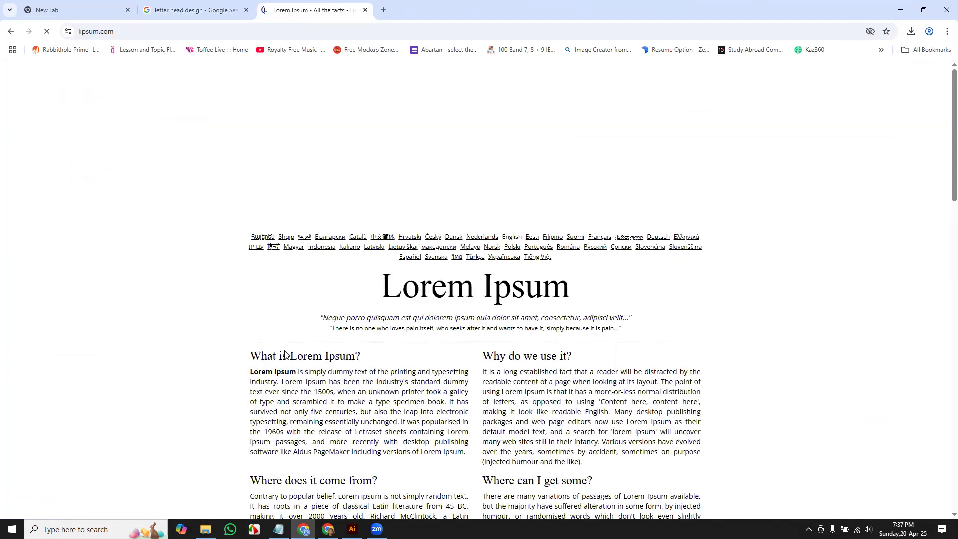
{"action": "left_click_drag", "start_coordinate": [358, 432], "coordinate": [467, 456]}
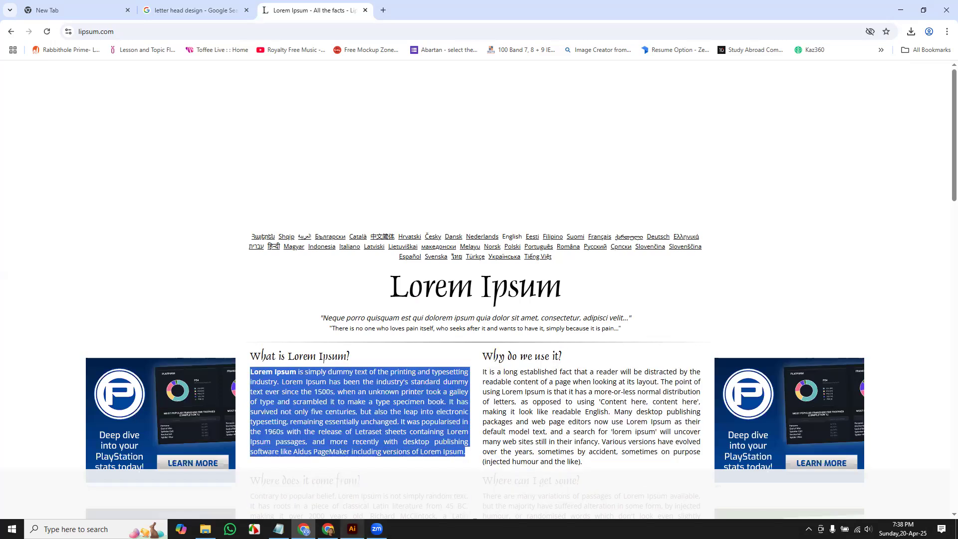
{"action": "left_click", "coordinate": [352, 529]}
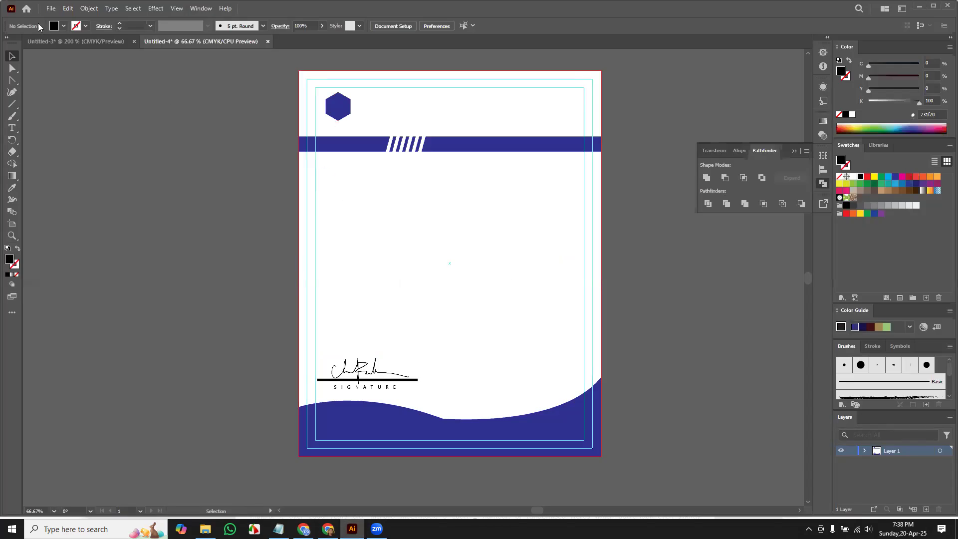
Paste the Lorem Ipsum text as a line below the navy band and set its tracking to 25
{"action": "left_click", "coordinate": [12, 128]}
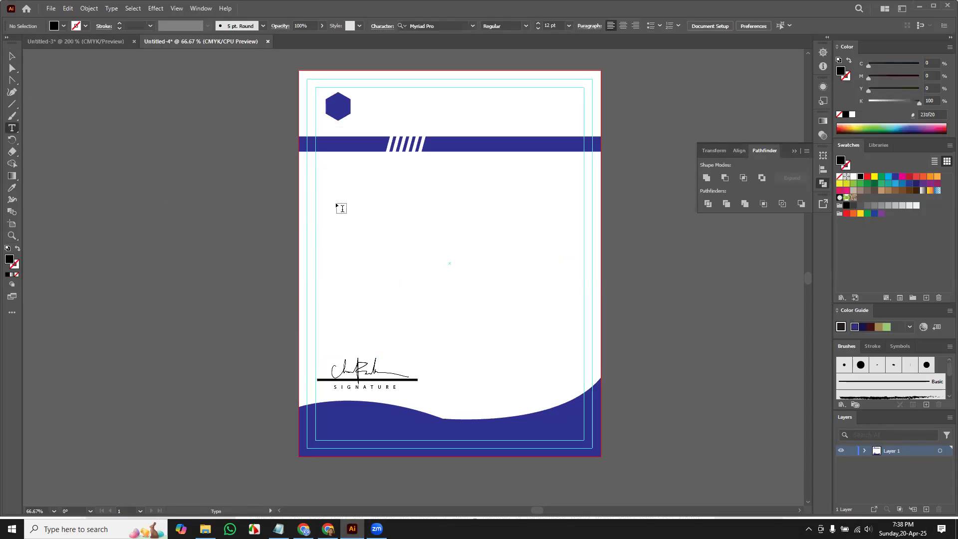
{"action": "left_click", "coordinate": [341, 188]}
{"action": "key", "text": "ctrl+v"}
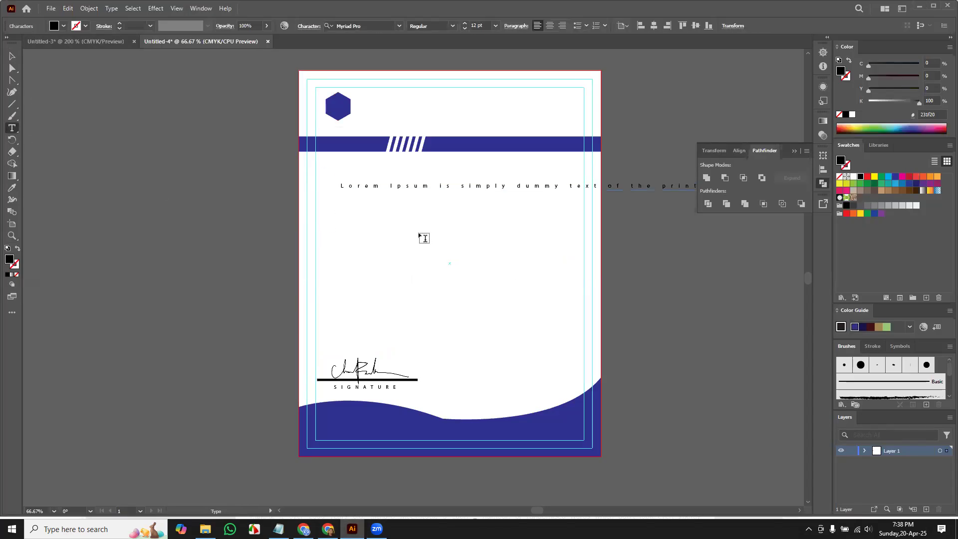
{"action": "key", "text": "ctrl+a"}
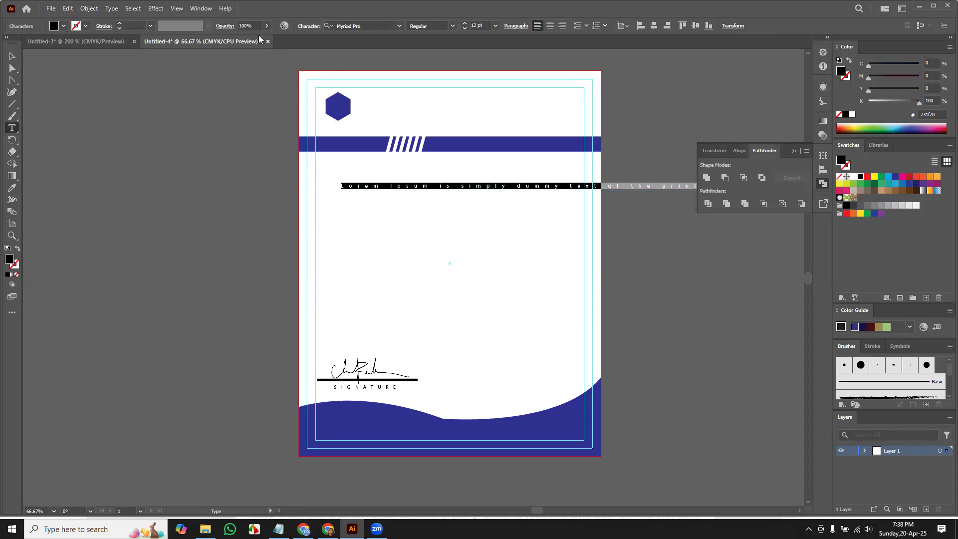
{"action": "left_click", "coordinate": [310, 26]}
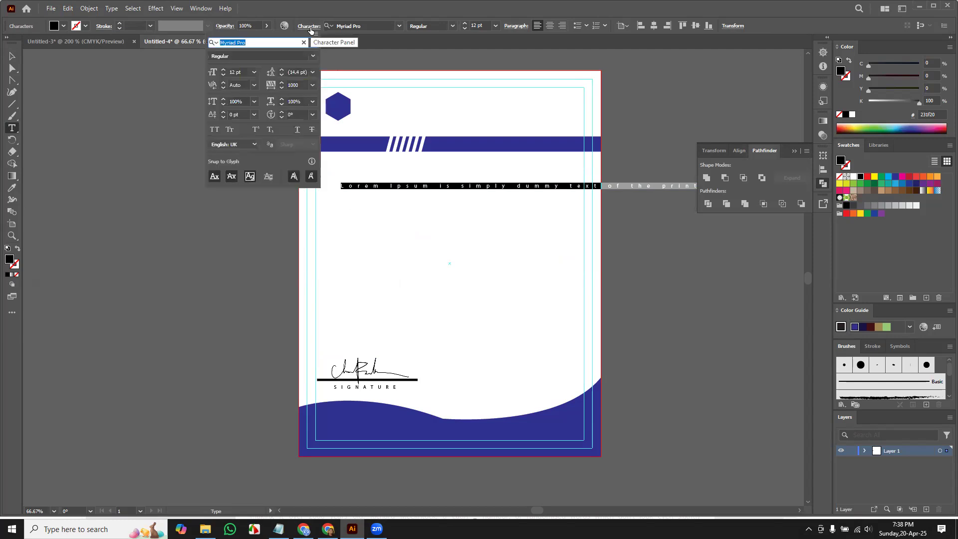
{"action": "left_click", "coordinate": [313, 85]}
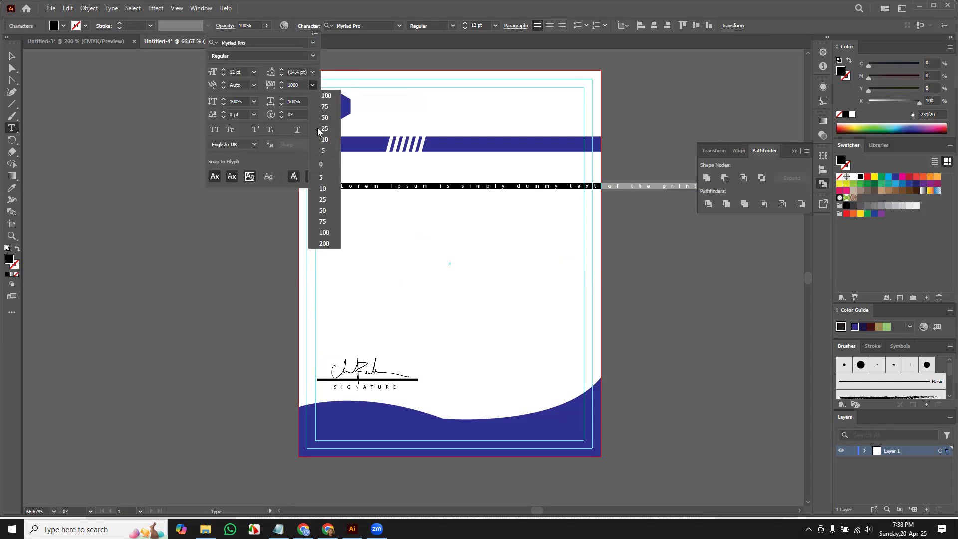
{"action": "left_click", "coordinate": [328, 199]}
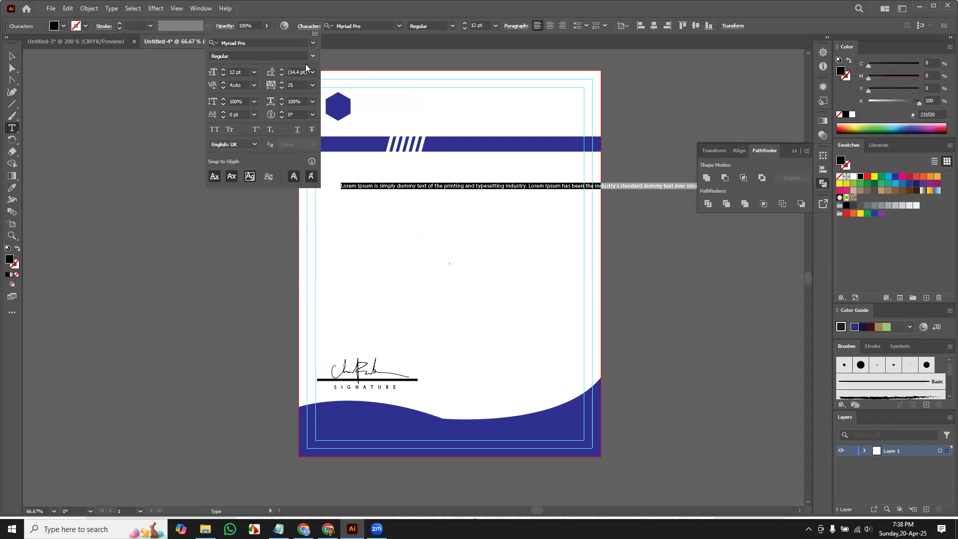
Replace the single Lorem Ipsum line with a body-text box filling the page centre
{"action": "left_click", "coordinate": [16, 59]}
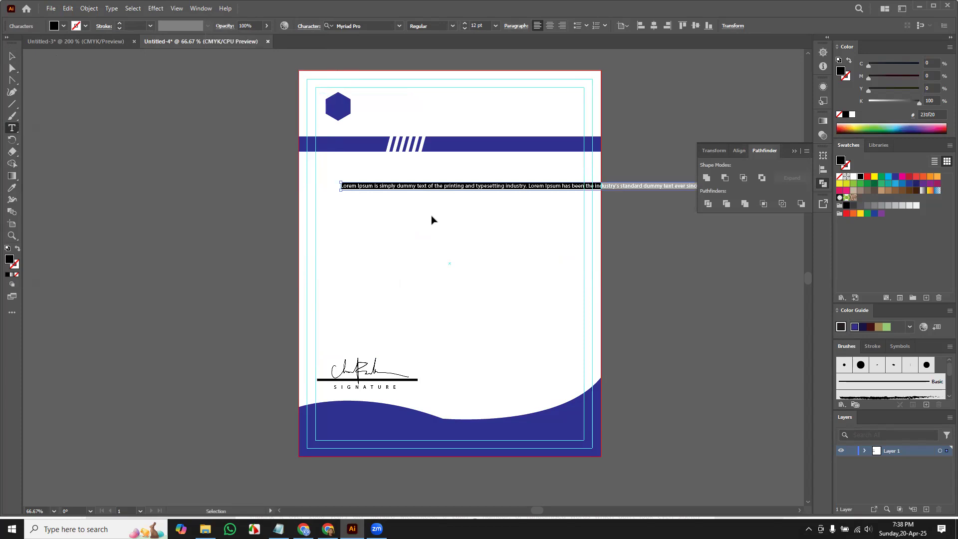
{"action": "key", "text": "BackSpace"}
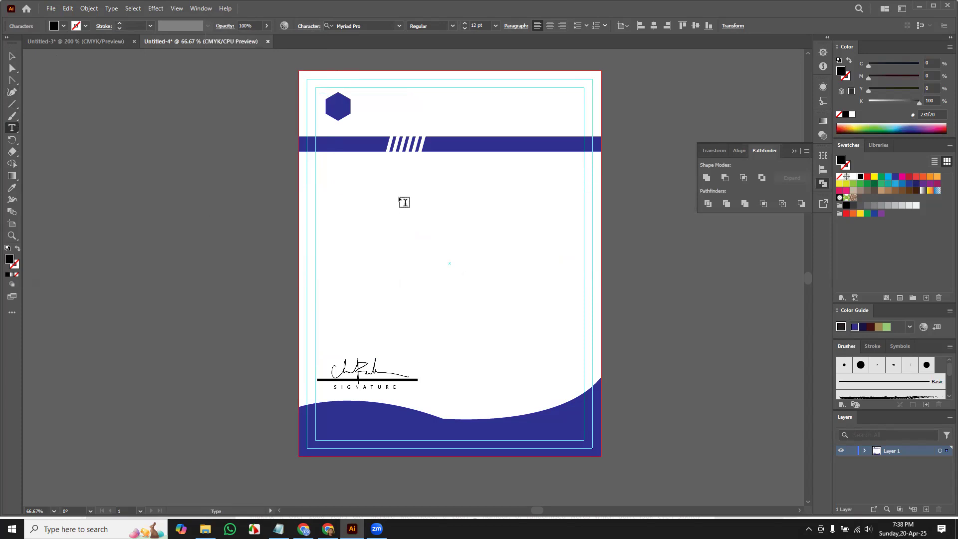
{"action": "left_click_drag", "start_coordinate": [330, 163], "coordinate": [561, 351]}
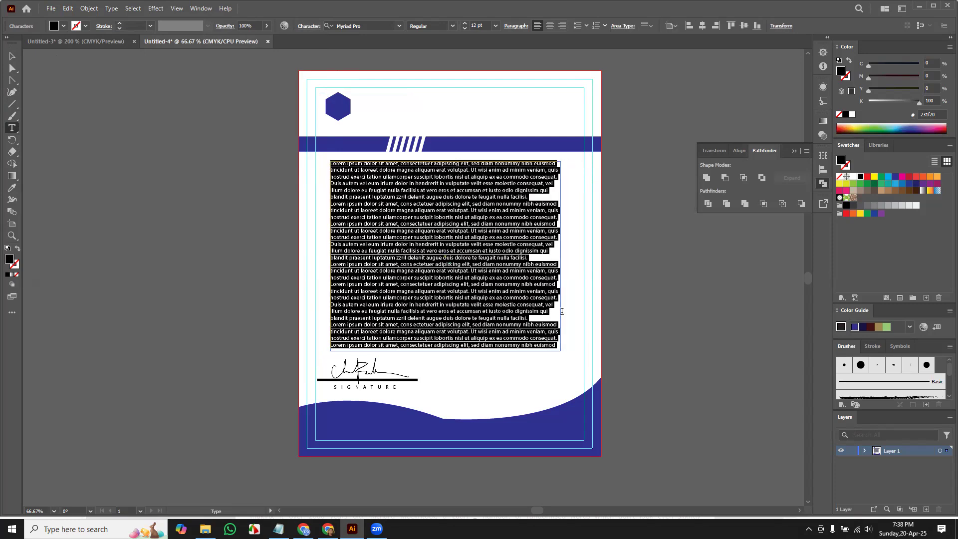
{"action": "left_click", "coordinate": [12, 56]}
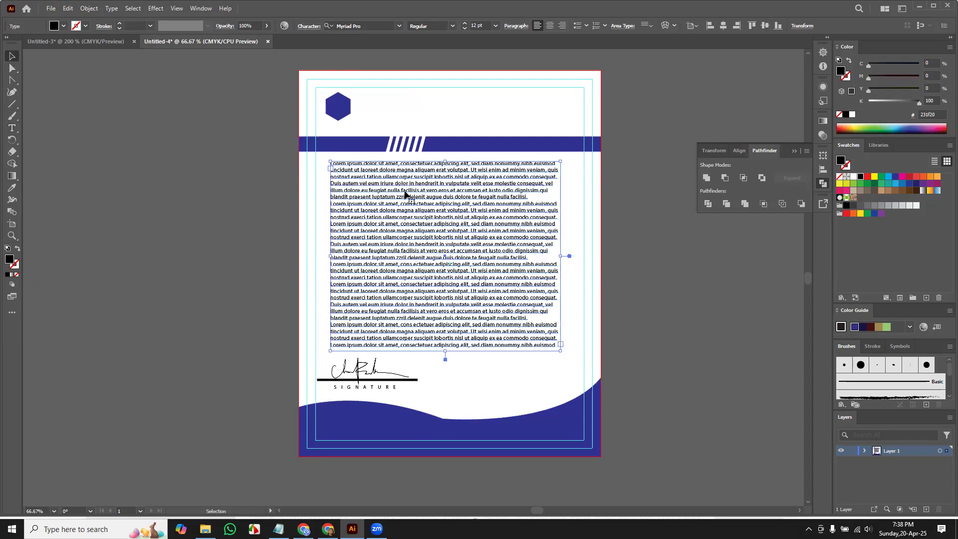
{"action": "left_click", "coordinate": [757, 332]}
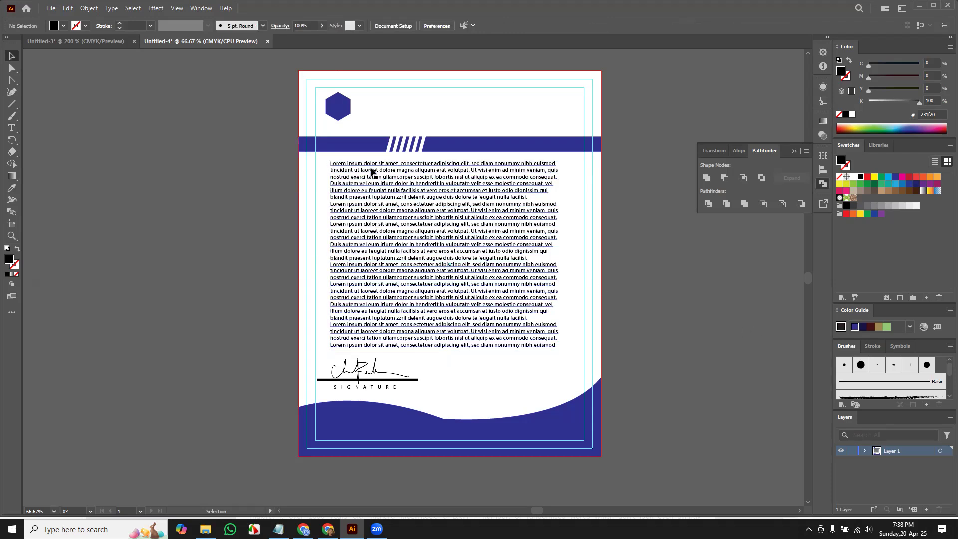
Apply Justify All Lines to the body text block so even the last line spans the column
{"action": "left_click", "coordinate": [466, 305]}
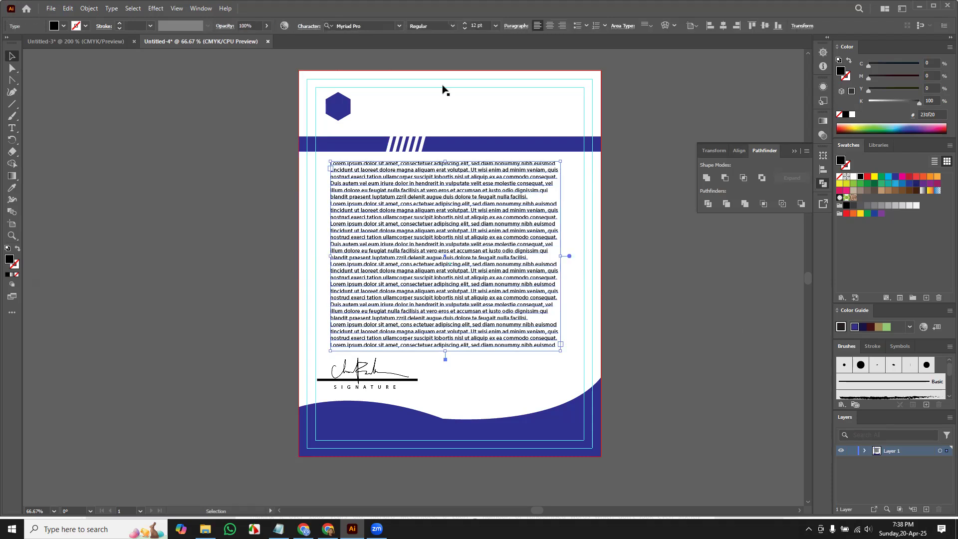
{"action": "left_click", "coordinate": [518, 26]}
{"action": "left_click", "coordinate": [519, 44]}
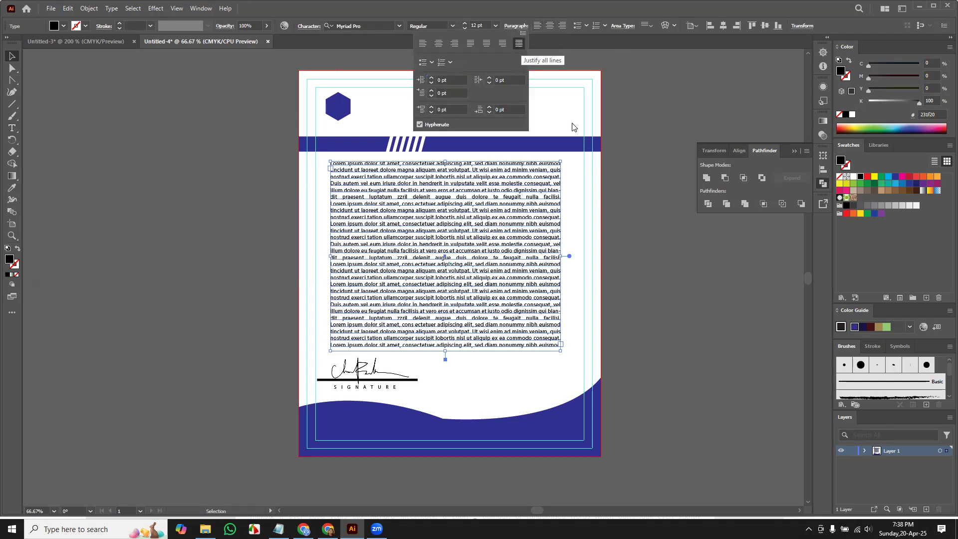
{"action": "left_click", "coordinate": [234, 109]}
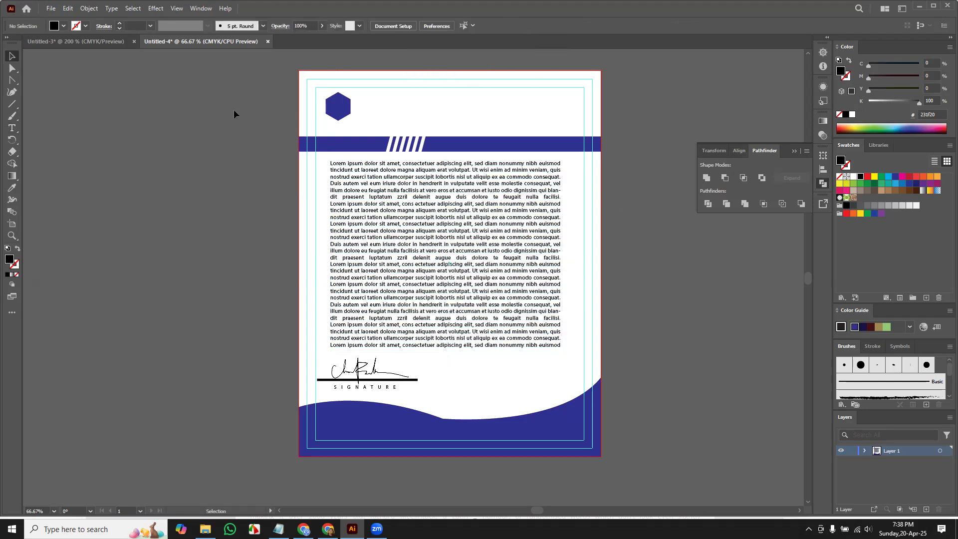
{"action": "left_click", "coordinate": [12, 128]}
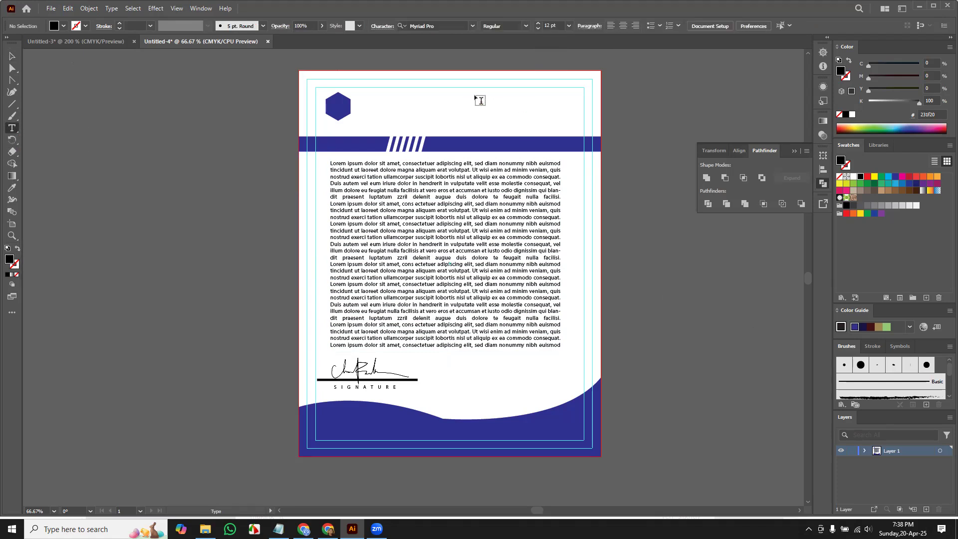
Type the phone number and 'email address' lines and move them into the top-right corner
{"action": "left_click", "coordinate": [475, 96]}
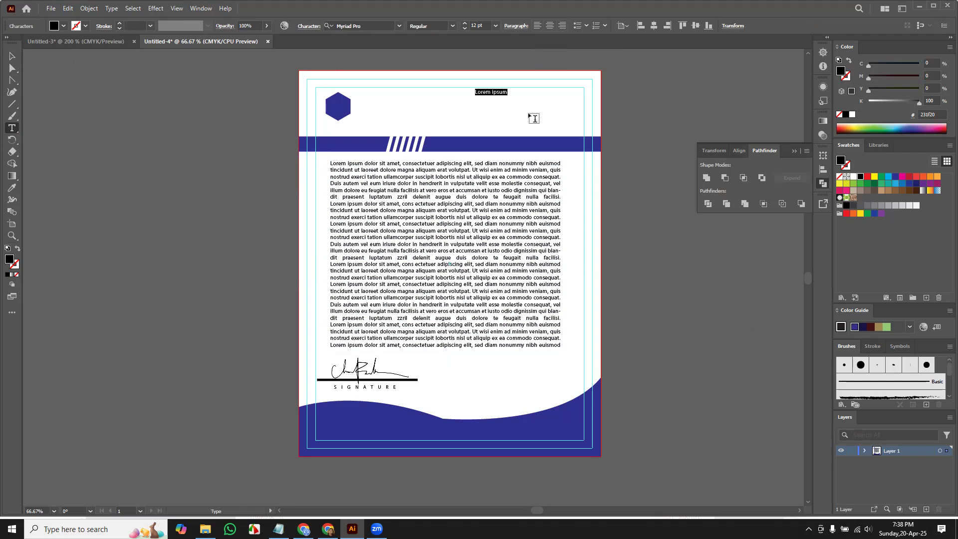
{"action": "type", "text": "0932728478642786428"}
{"action": "left_click", "coordinate": [12, 56]}
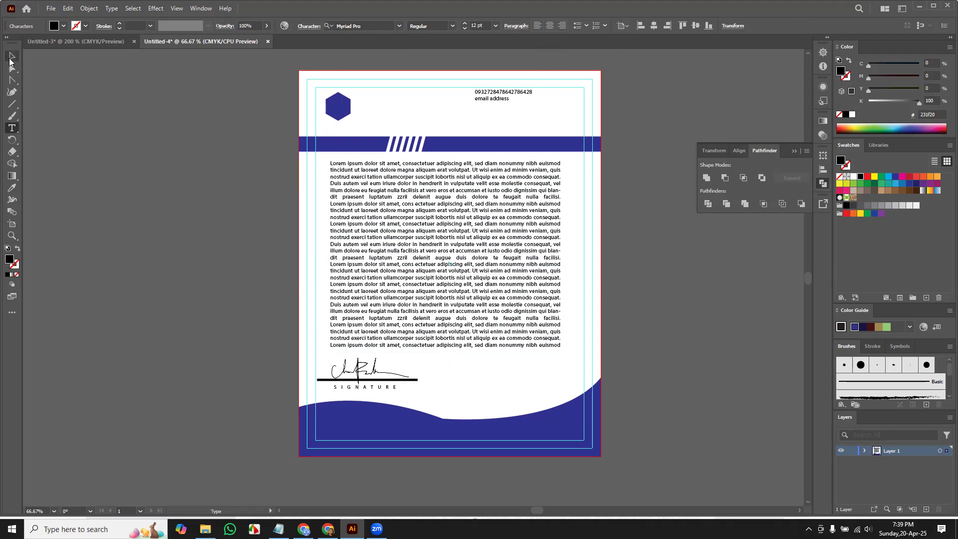
{"action": "left_click_drag", "start_coordinate": [500, 100], "coordinate": [560, 103]}
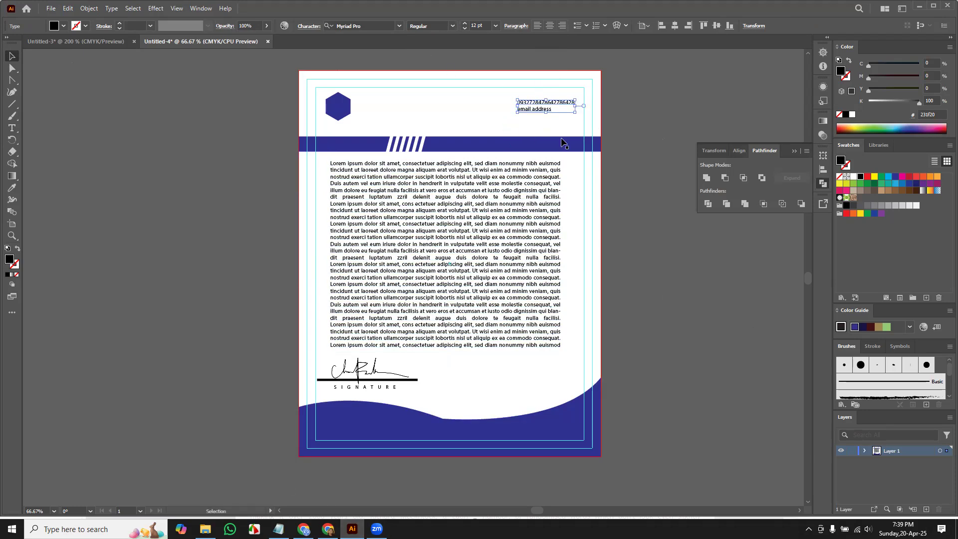
{"action": "left_click", "coordinate": [13, 129]}
{"action": "left_click", "coordinate": [322, 123]}
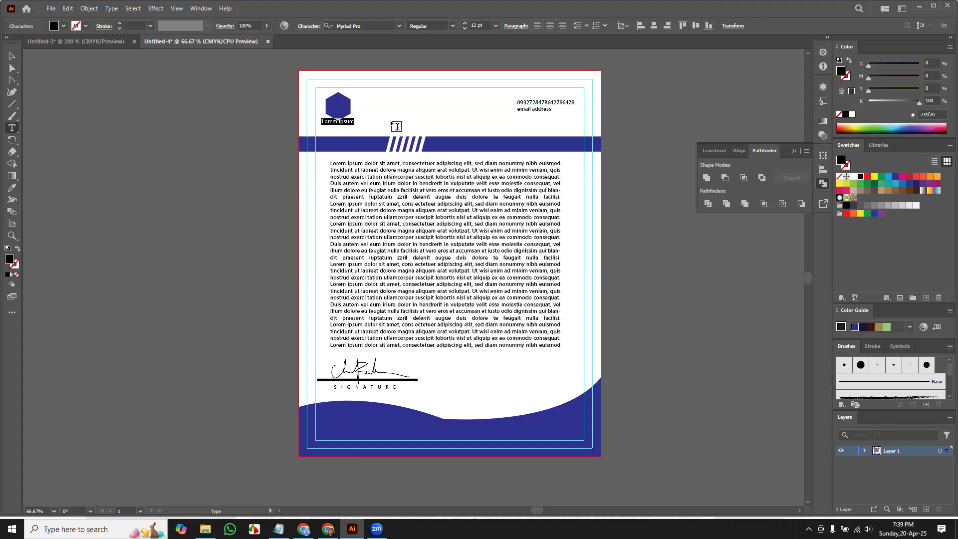
Add a 'Logo Here' caption at 21 pt, nudged just beneath the hexagon logo
{"action": "type", "text": "Logo Here"}
{"action": "key", "text": "ctrl+a"}
{"action": "left_click", "coordinate": [465, 23]}
{"action": "left_click", "coordinate": [465, 22]}
{"action": "left_click", "coordinate": [465, 23]}
{"action": "left_click", "coordinate": [12, 56]}
{"action": "left_click_drag", "start_coordinate": [357, 128], "coordinate": [357, 132]}
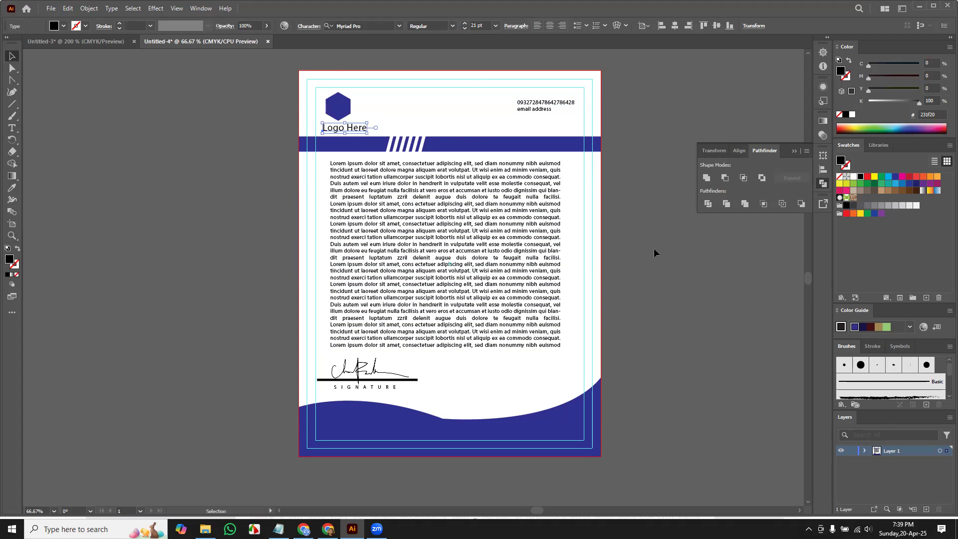
{"action": "left_click", "coordinate": [710, 298]}
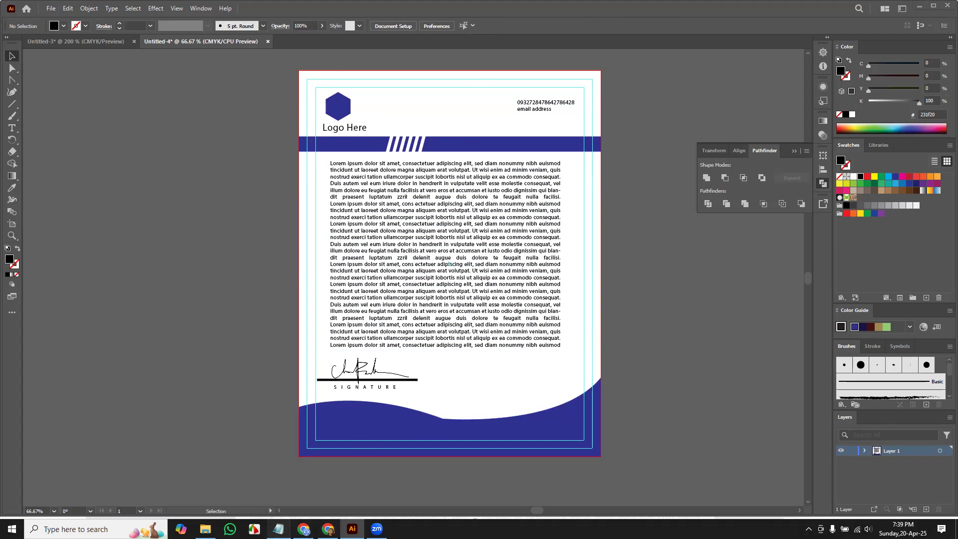
{"action": "left_click", "coordinate": [278, 529]}
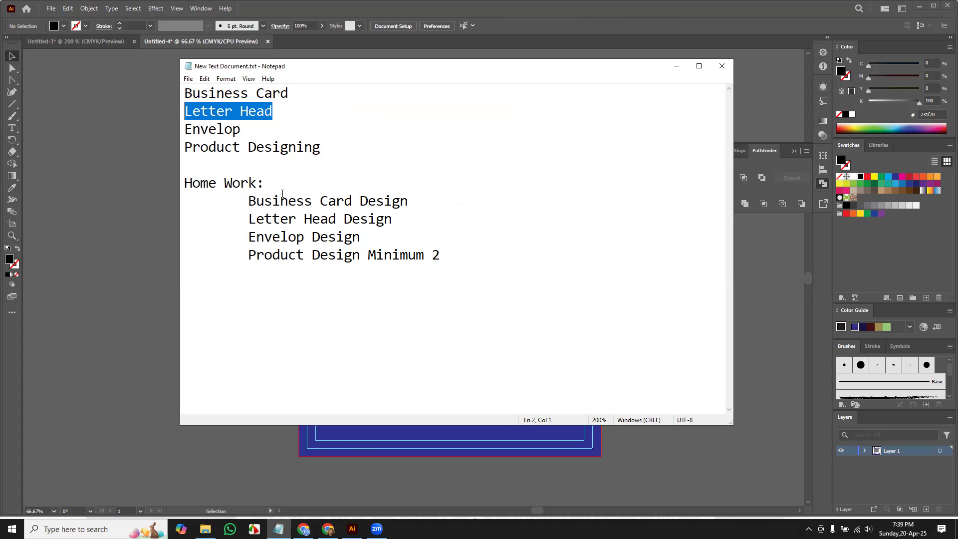
Check row 46 of the attendance spreadsheet, then bring the Notepad topic list back in front
{"action": "left_click", "coordinate": [676, 65]}
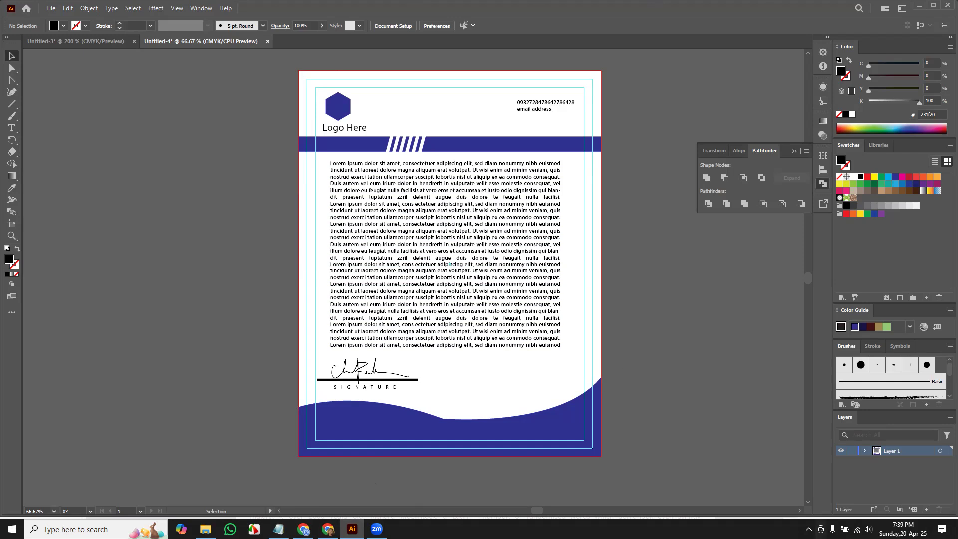
{"action": "left_click", "coordinate": [278, 528]}
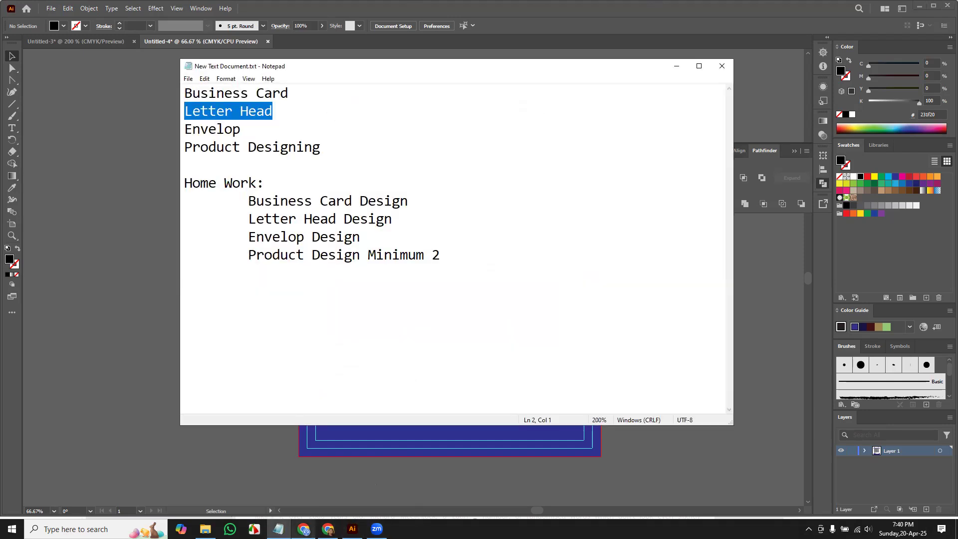
{"action": "left_click", "coordinate": [328, 528]}
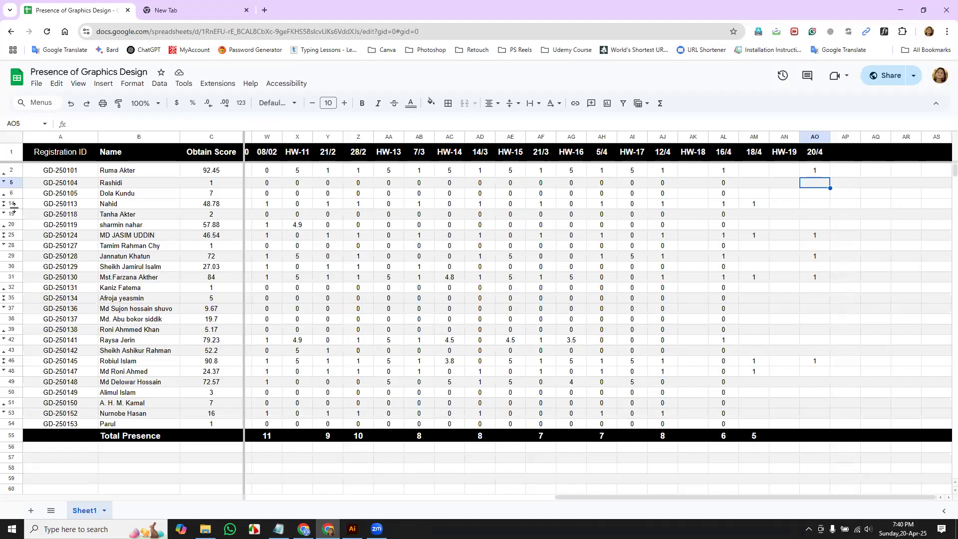
{"action": "left_click", "coordinate": [14, 361]}
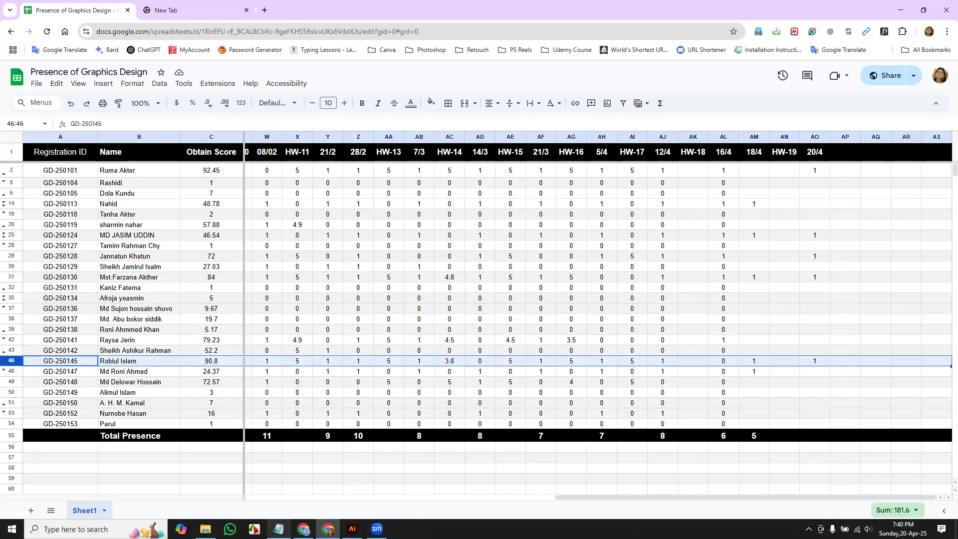
{"action": "left_click", "coordinate": [278, 528]}
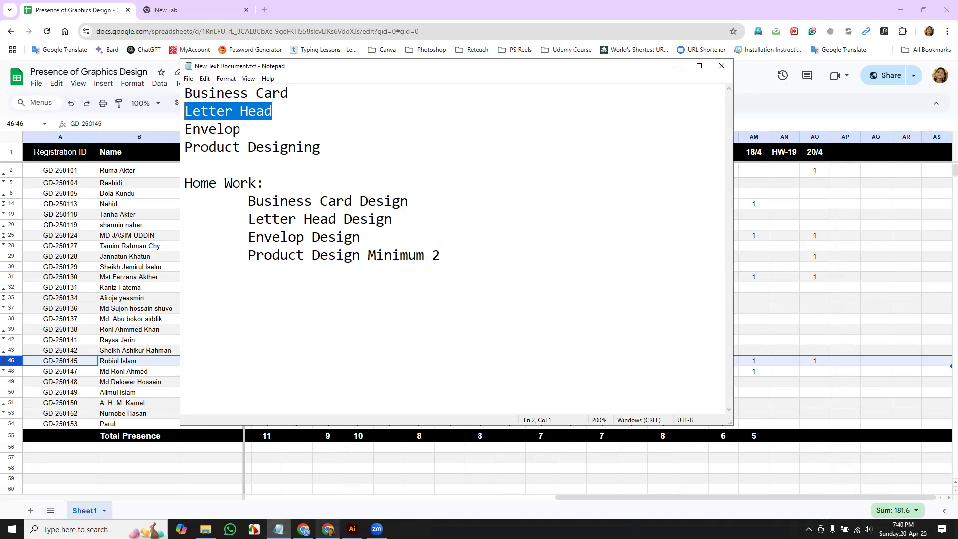
Pick the Envelop line from the Notepad topic list, then switch to the Lorem Ipsum page in Chrome
{"action": "left_click", "coordinate": [352, 529]}
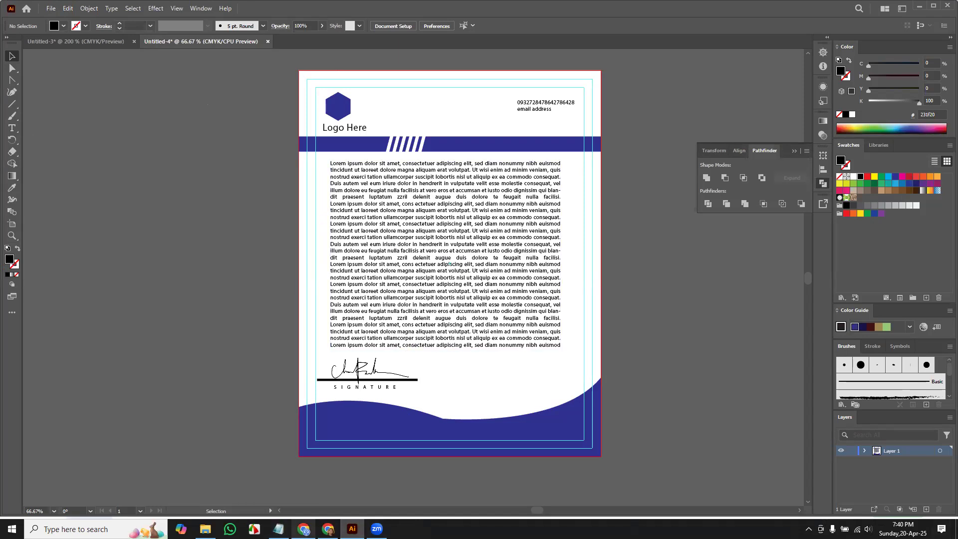
{"action": "mouse_move", "coordinate": [303, 528]}
{"action": "left_click", "coordinate": [278, 528]}
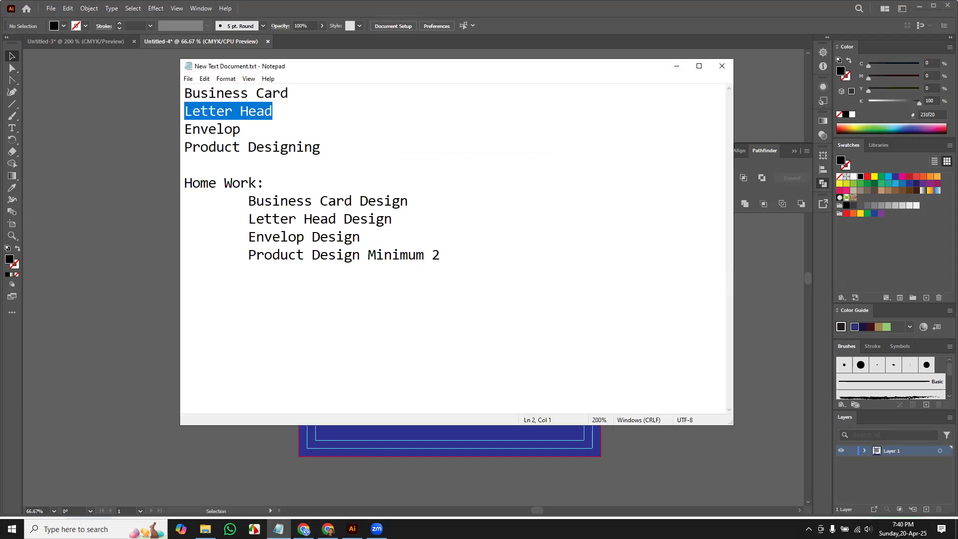
{"action": "left_click_drag", "start_coordinate": [320, 147], "coordinate": [180, 150]}
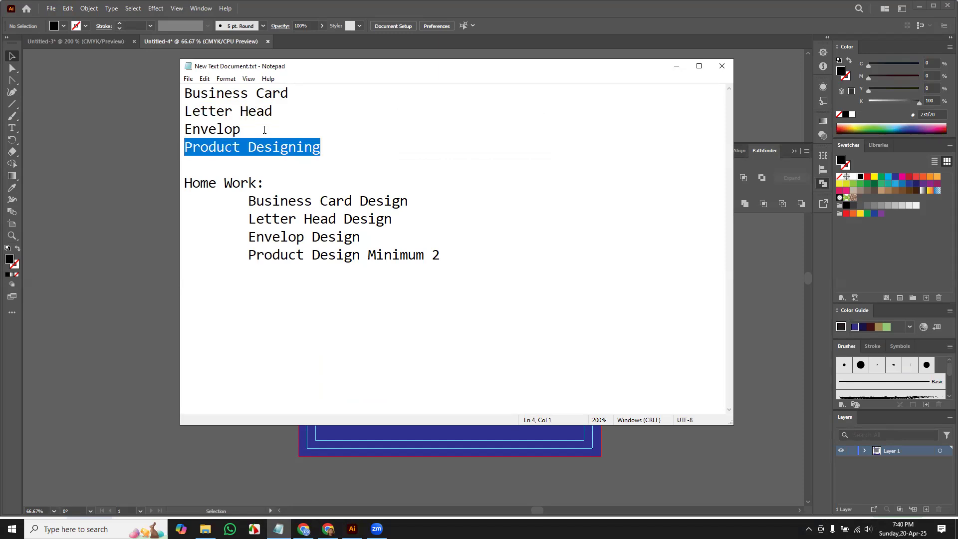
{"action": "left_click_drag", "start_coordinate": [265, 130], "coordinate": [182, 131]}
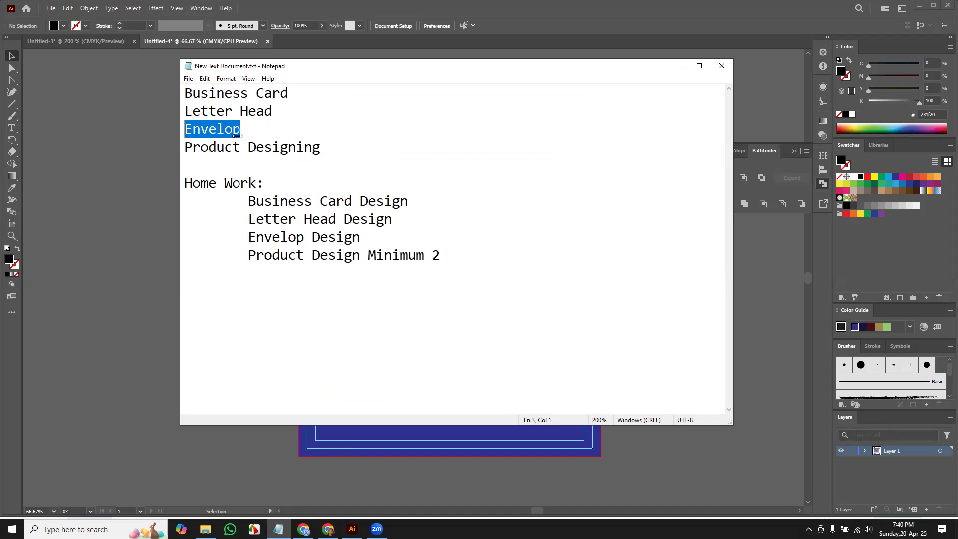
{"action": "left_click", "coordinate": [333, 150]}
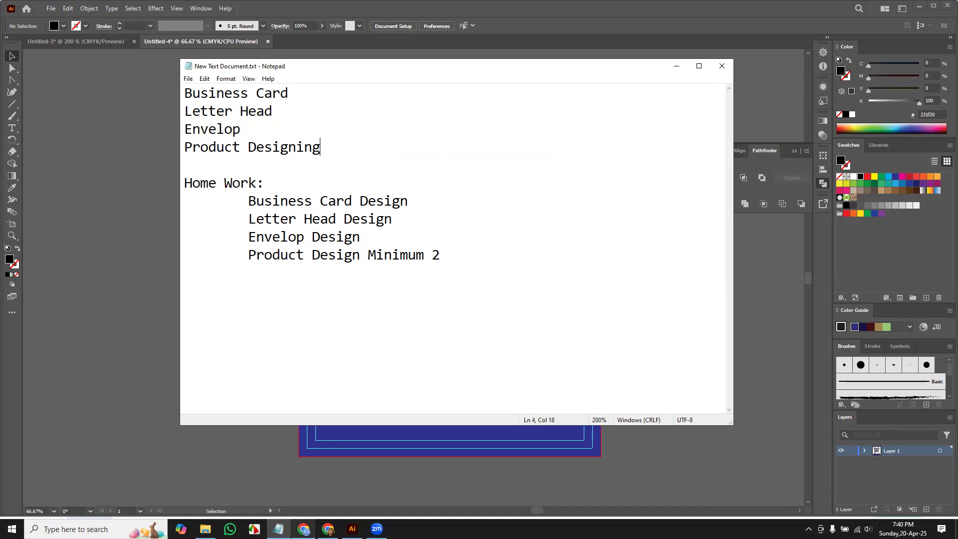
{"action": "mouse_move", "coordinate": [304, 529]}
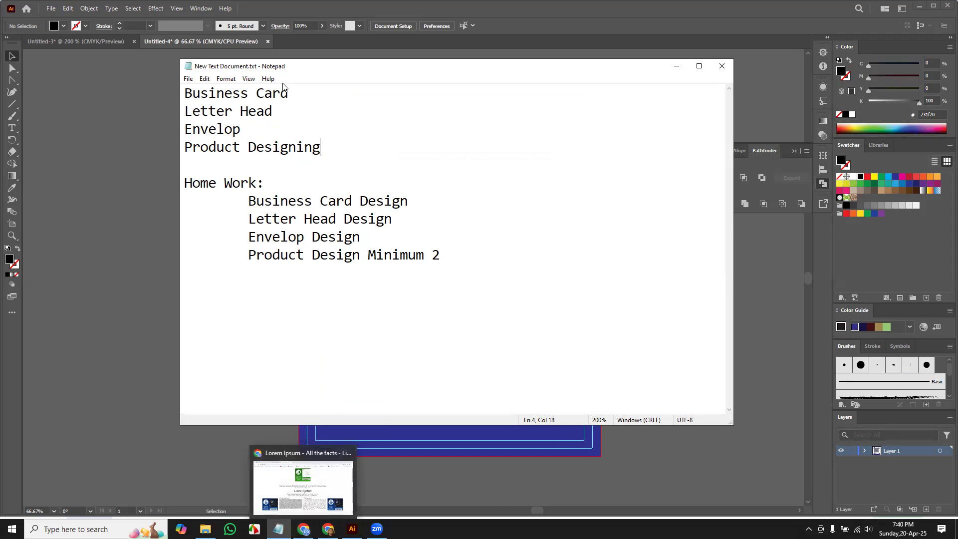
{"action": "left_click", "coordinate": [303, 486]}
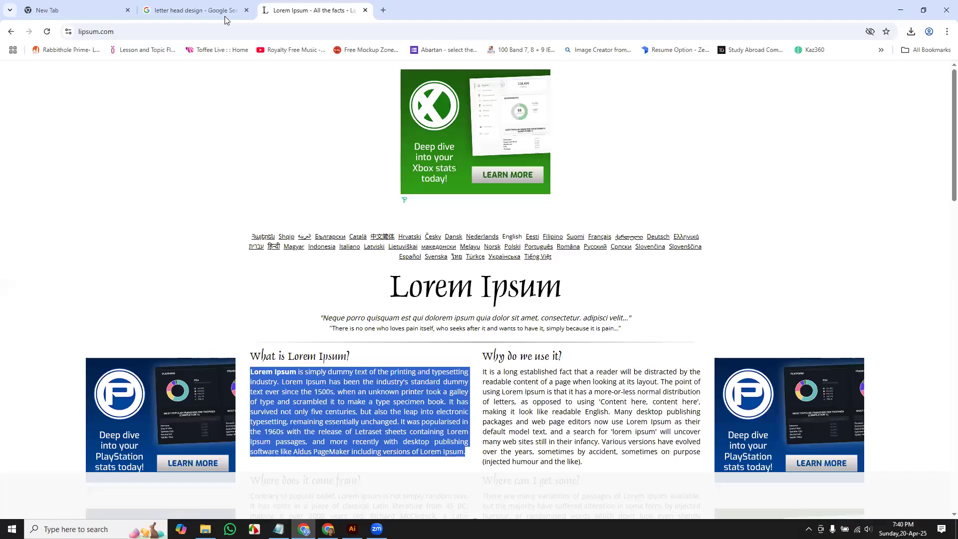
Search Google Images for envelope mockups and browse the results before returning to Illustrator
{"action": "left_click", "coordinate": [382, 10]}
{"action": "type", "text": "envelop"}
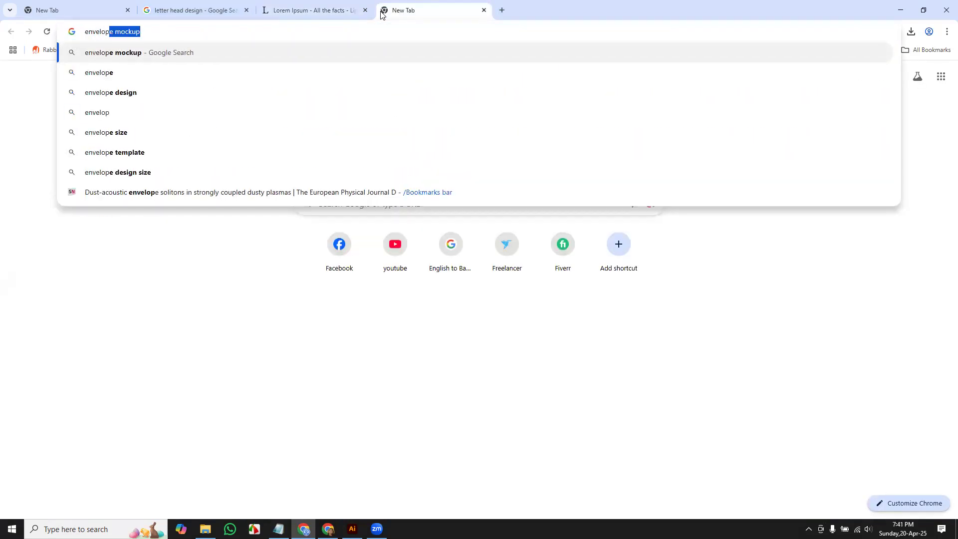
{"action": "key", "text": "Return"}
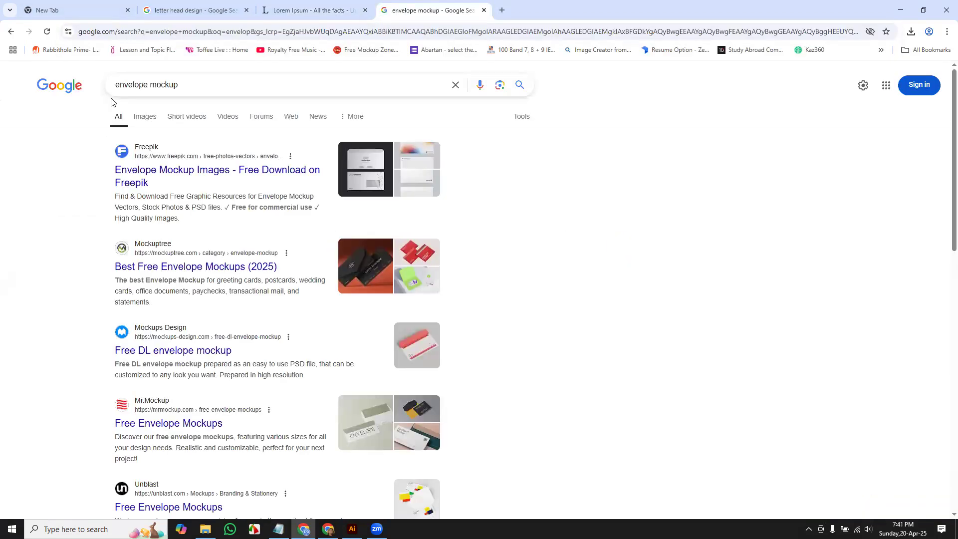
{"action": "left_click", "coordinate": [144, 116]}
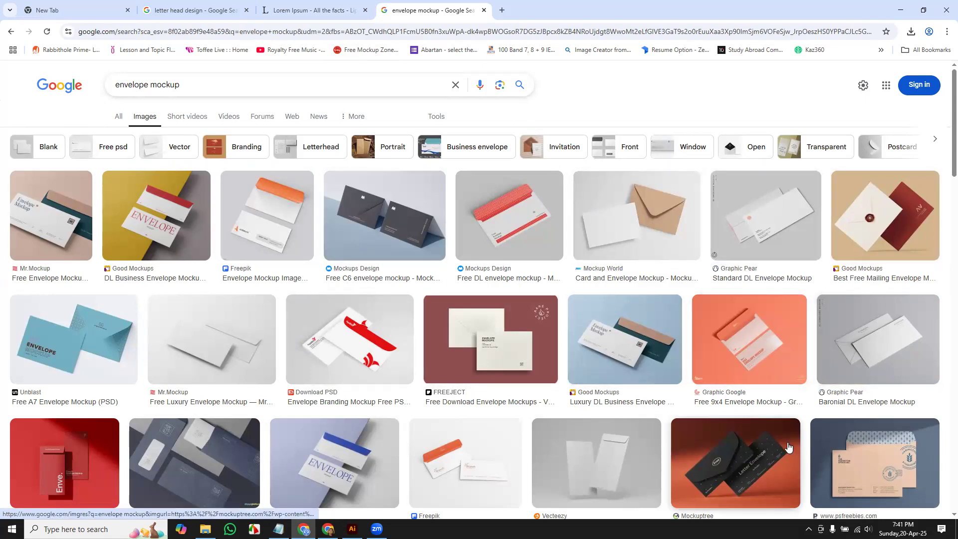
{"action": "scroll", "coordinate": [741, 464], "scroll_direction": "down", "scroll_amount": 4}
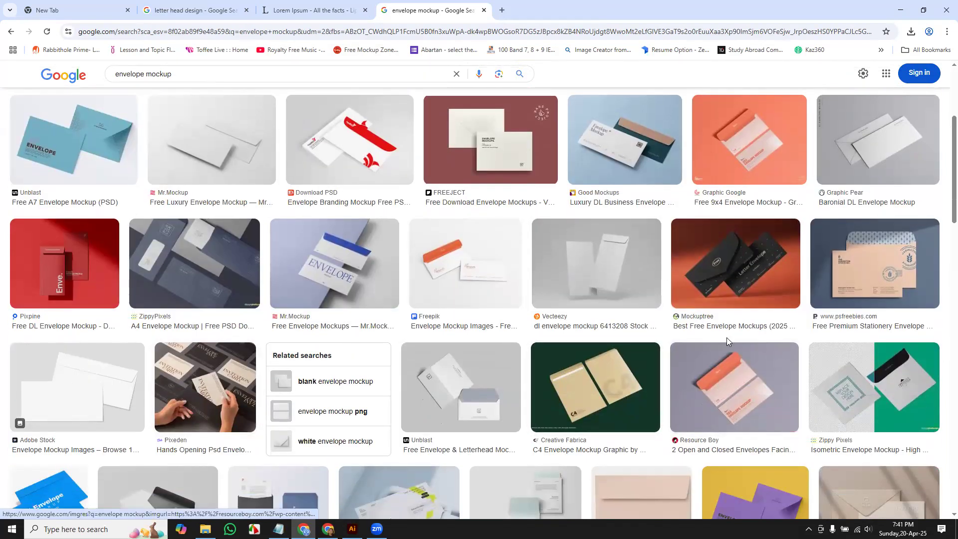
{"action": "scroll", "coordinate": [683, 354], "scroll_direction": "up", "scroll_amount": 4}
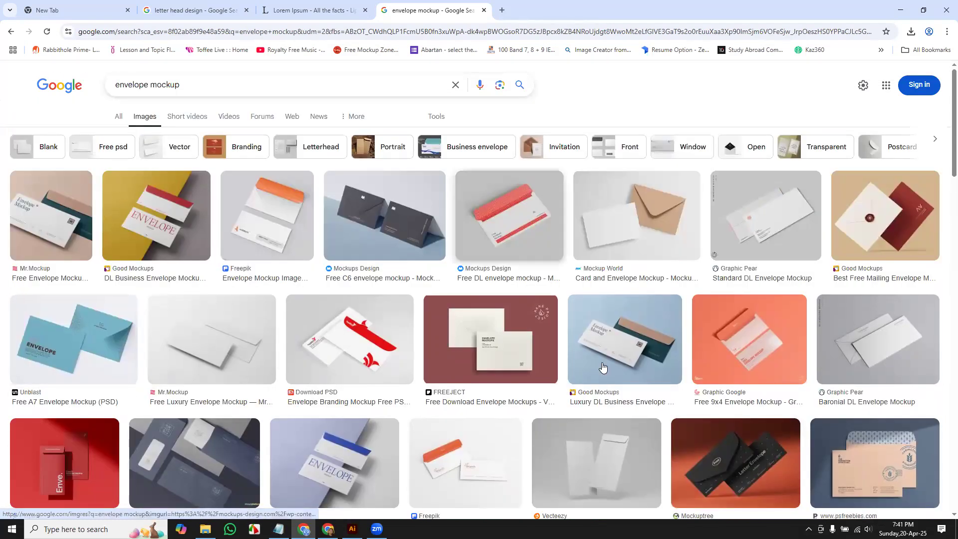
{"action": "left_click", "coordinate": [352, 528]}
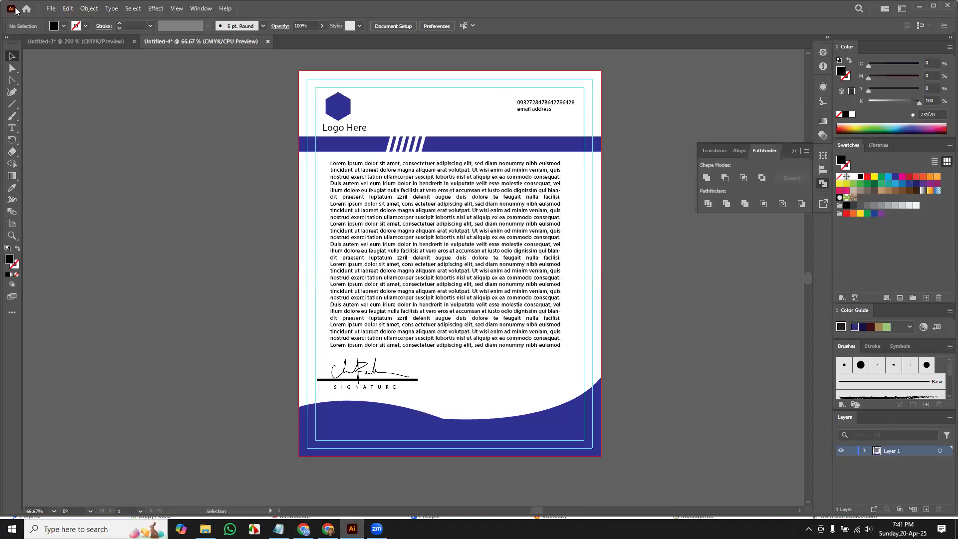
Create a new Letter-size document in inches, Untitled-5, after a quick look at envelope mockups
{"action": "left_click", "coordinate": [51, 9]}
{"action": "left_click", "coordinate": [61, 19]}
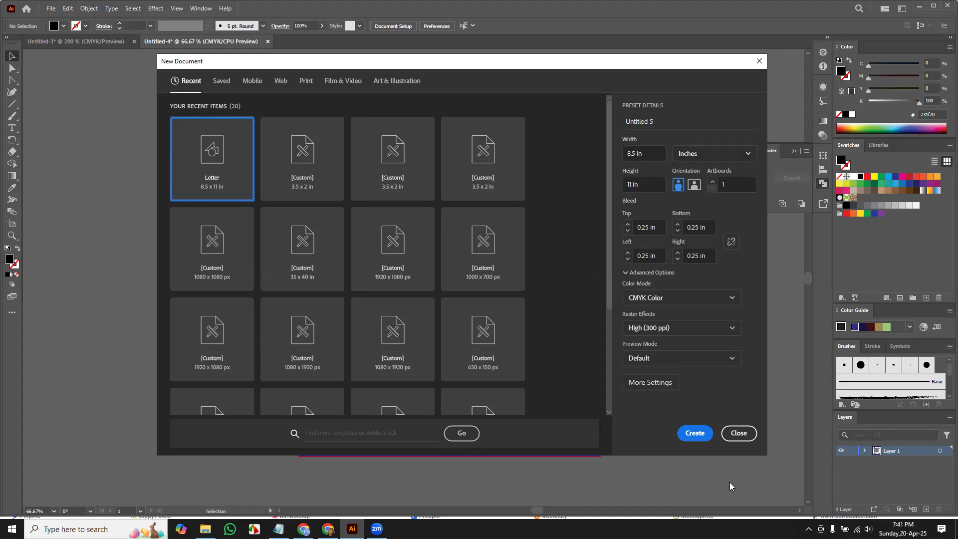
{"action": "left_click", "coordinate": [731, 153]}
{"action": "left_click", "coordinate": [732, 153]}
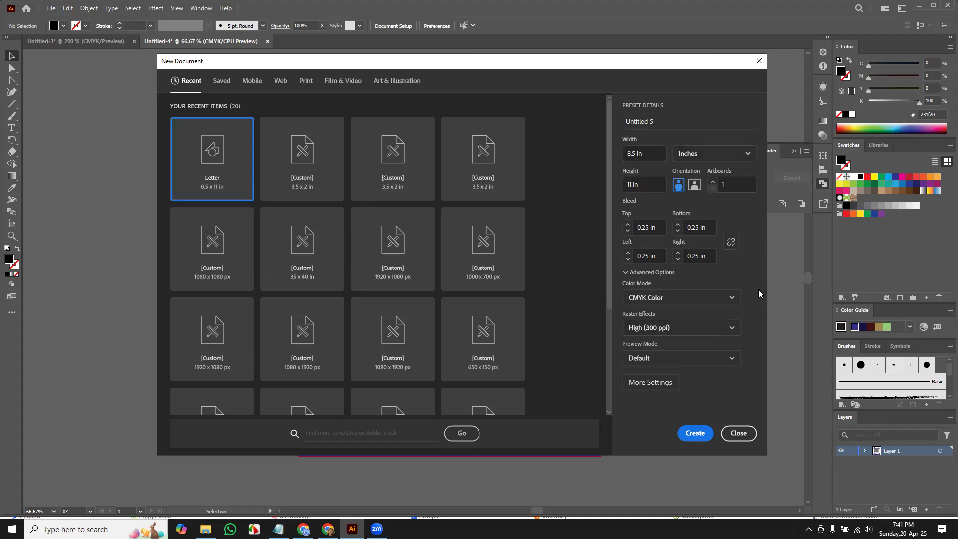
{"action": "left_click", "coordinate": [698, 438]}
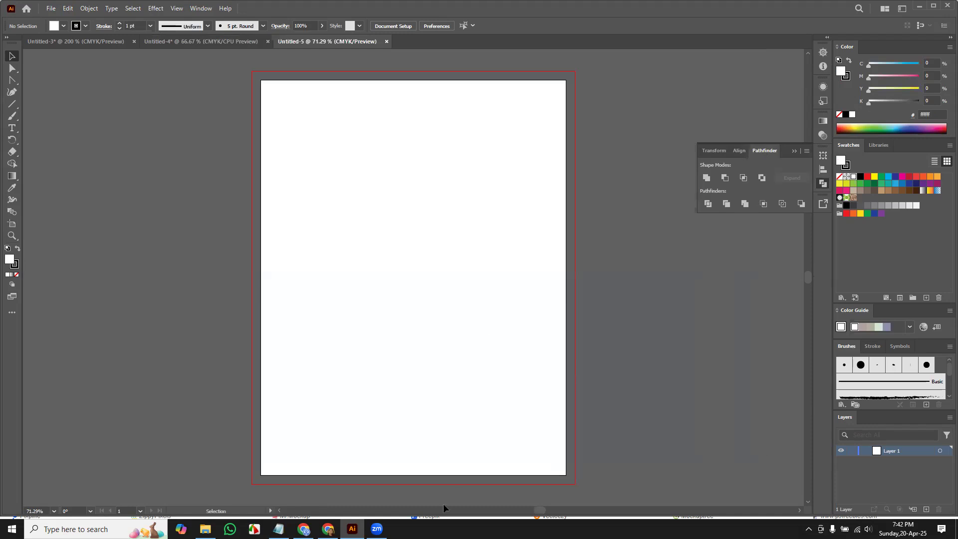
{"action": "left_click_drag", "start_coordinate": [536, 511], "coordinate": [561, 513]}
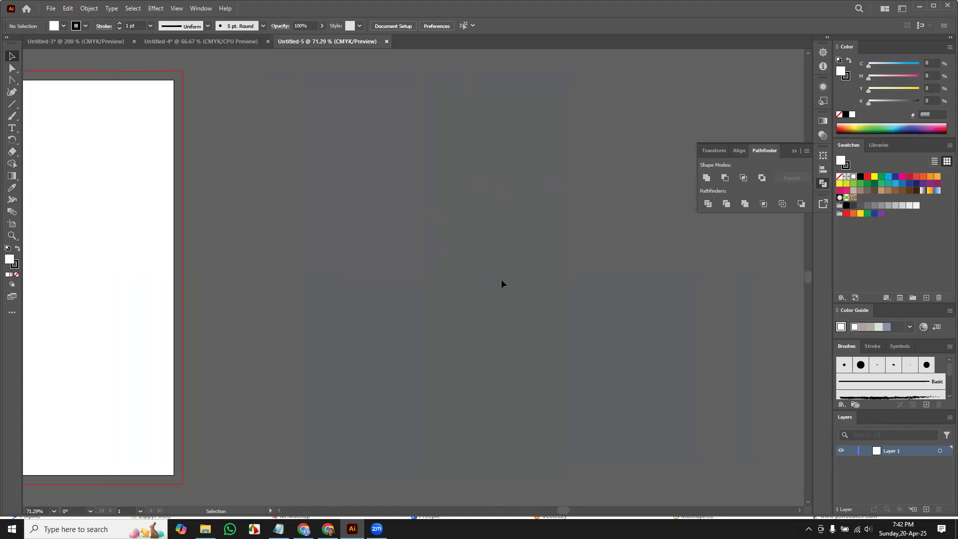
{"action": "left_click", "coordinate": [304, 528]}
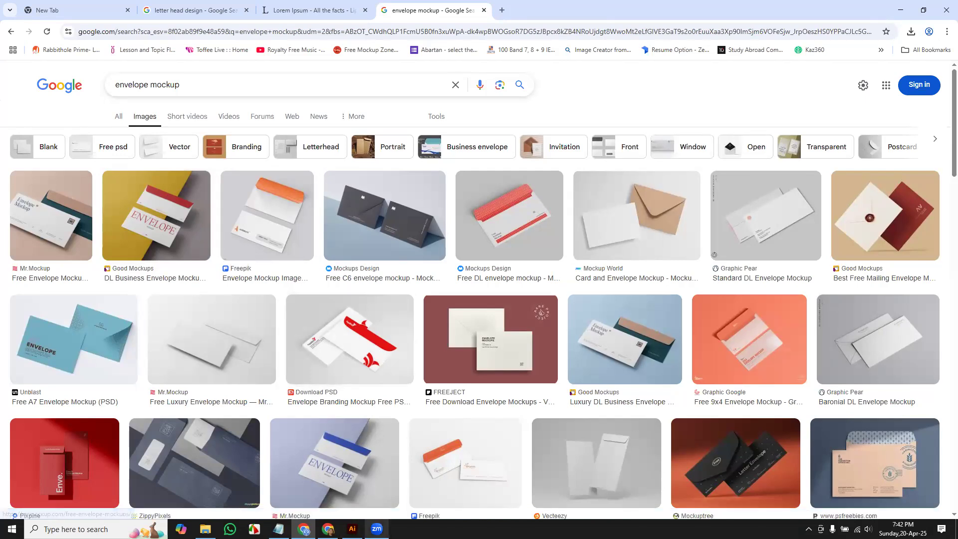
{"action": "left_click", "coordinate": [353, 529]}
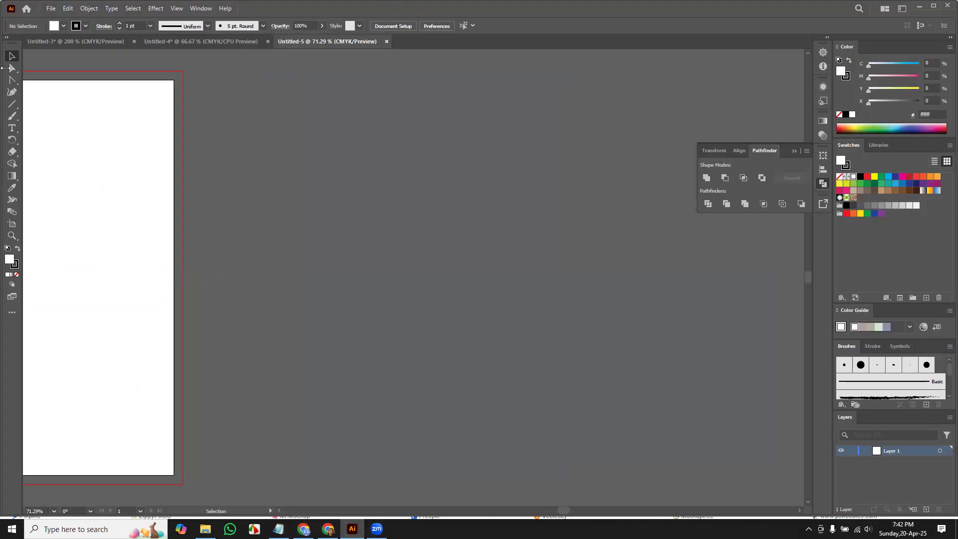
Draw an exact 8 in by 4 in rectangle with the Rectangle tool
{"action": "left_click", "coordinate": [11, 106]}
{"action": "left_click", "coordinate": [11, 105]}
{"action": "left_click", "coordinate": [45, 101]}
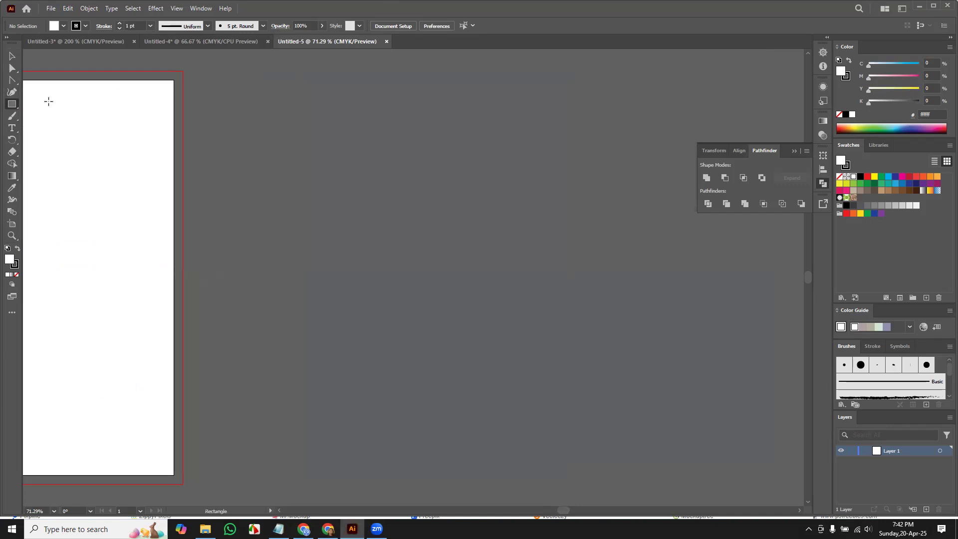
{"action": "left_click", "coordinate": [433, 218]}
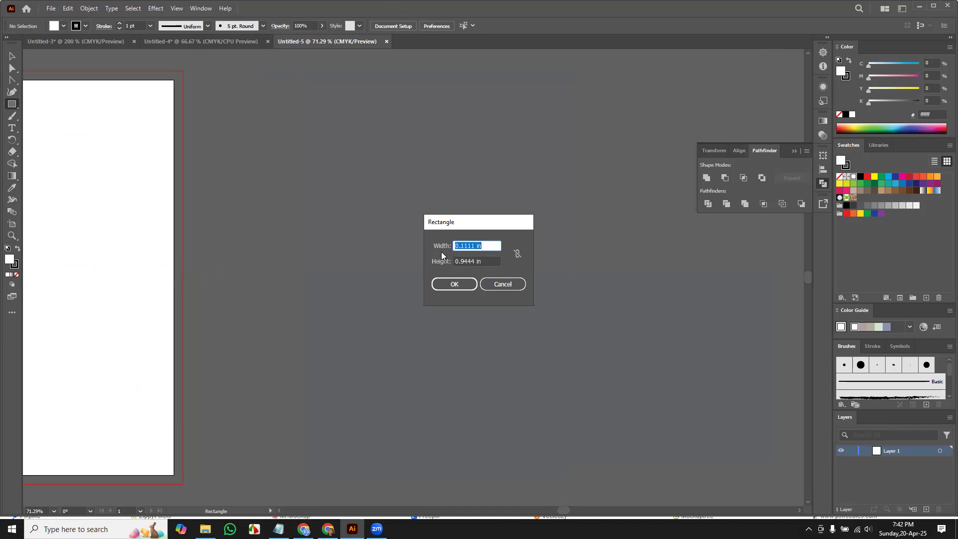
{"action": "left_click_drag", "start_coordinate": [477, 246], "coordinate": [453, 249]}
{"action": "type", "text": "8"}
{"action": "left_click_drag", "start_coordinate": [475, 260], "coordinate": [446, 259]}
{"action": "type", "text": "4"}
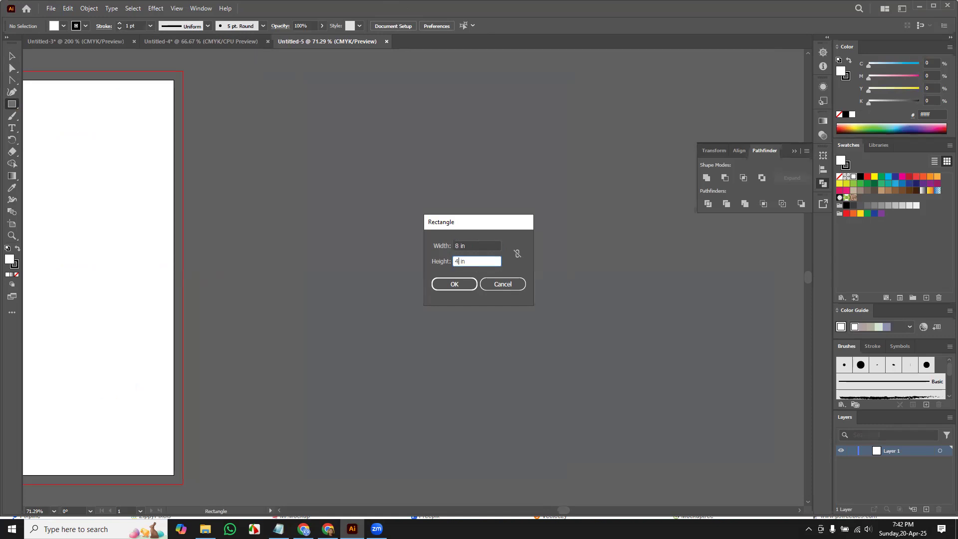
{"action": "left_click", "coordinate": [455, 281]}
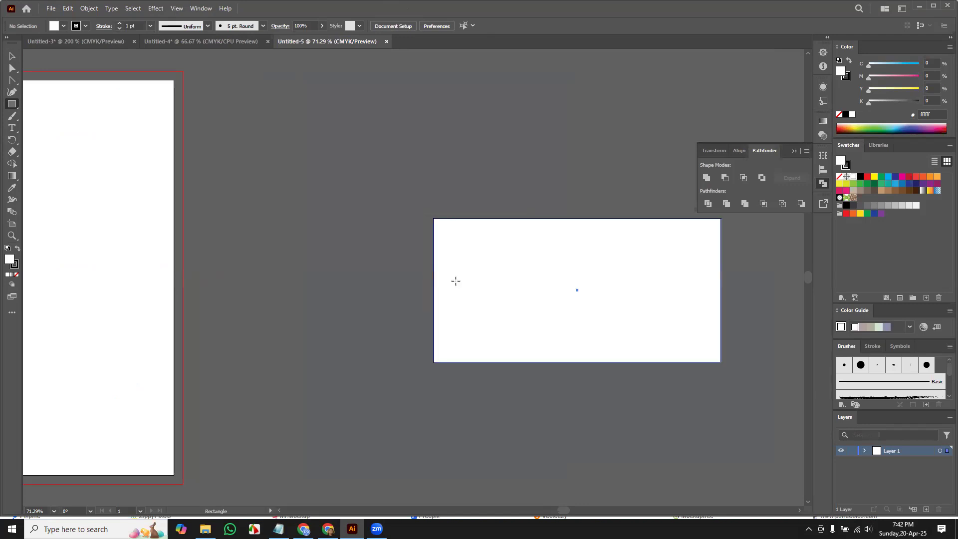
{"action": "left_click", "coordinate": [12, 55]}
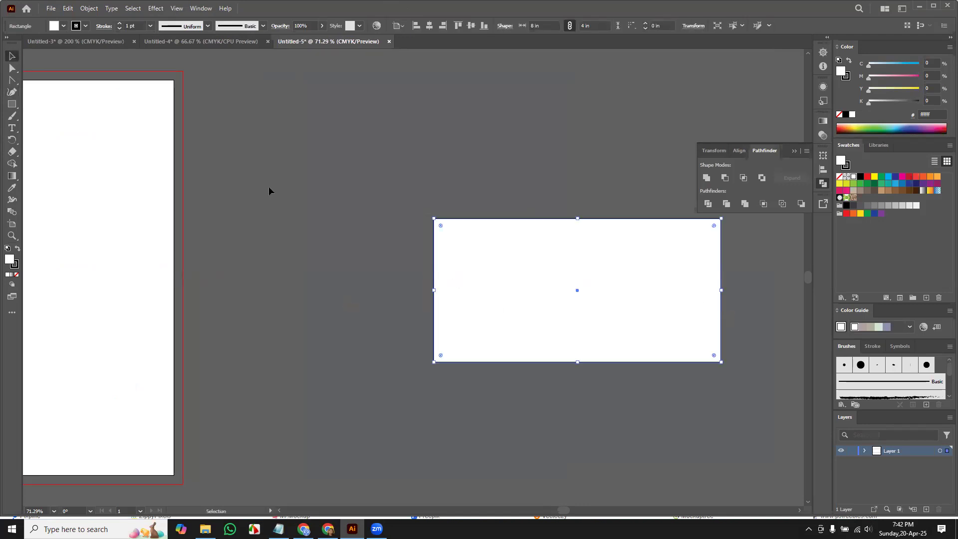
Zoom in to 150% on the rectangle and close the floating Pathfinder panel
{"action": "key", "text": "a"}
{"action": "key", "text": "ctrl+plus"}
{"action": "key", "text": "ctrl+plus"}
{"action": "key", "text": "v"}
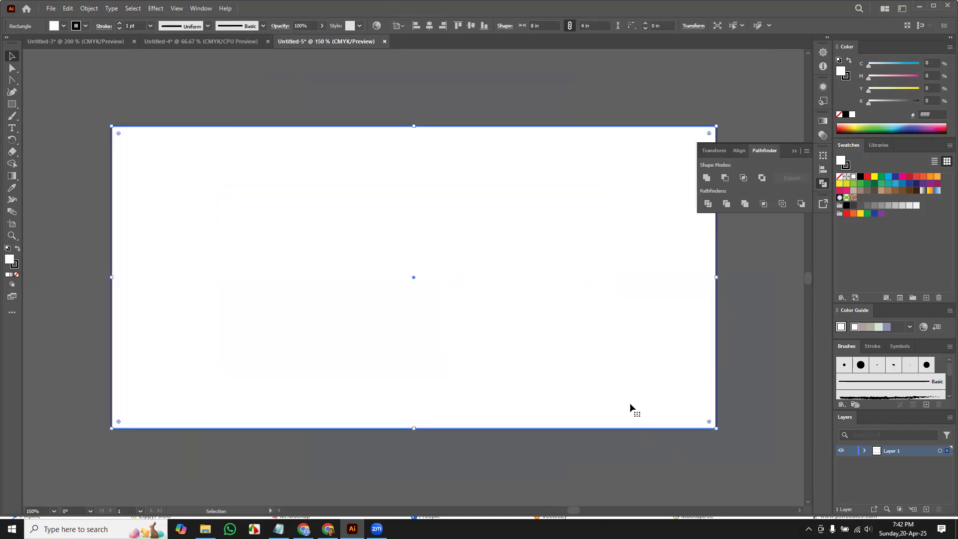
{"action": "key", "text": "ctrl+minus"}
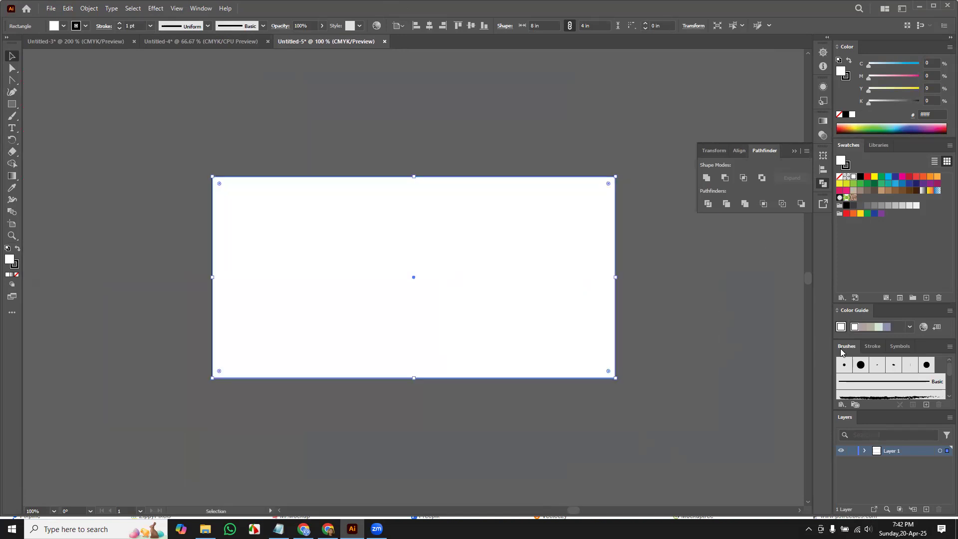
{"action": "key", "text": "ctrl+plus"}
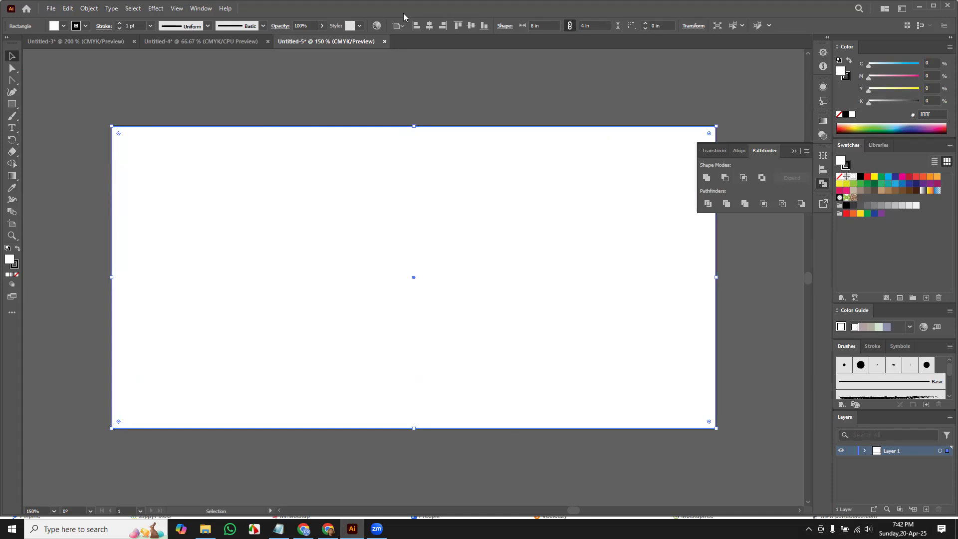
{"action": "left_click", "coordinate": [793, 151]}
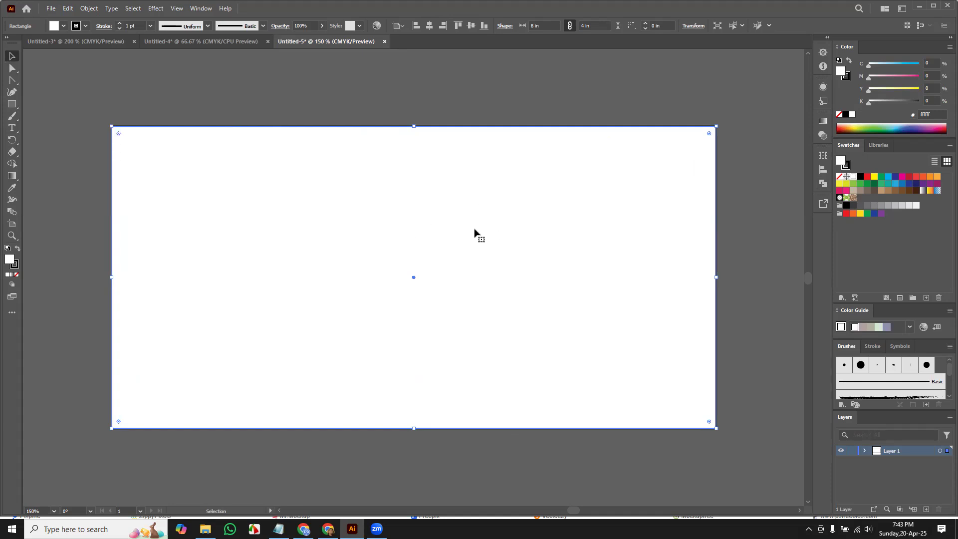
Copy the rectangle 4 in straight down using Move with Horizontal 0 and Vertical 4 in
{"action": "key", "text": "Return"}
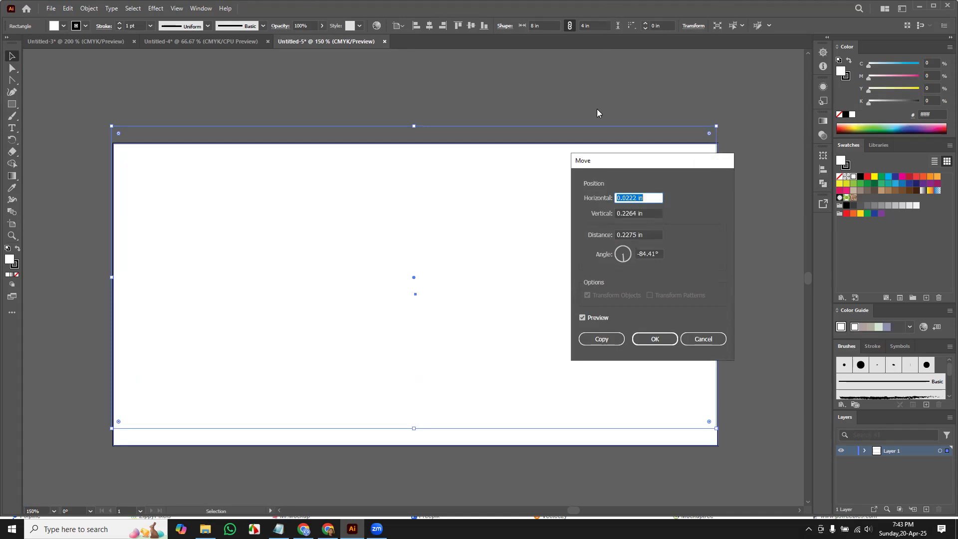
{"action": "double_click", "coordinate": [637, 196]}
{"action": "type", "text": "0"}
{"action": "double_click", "coordinate": [635, 213]}
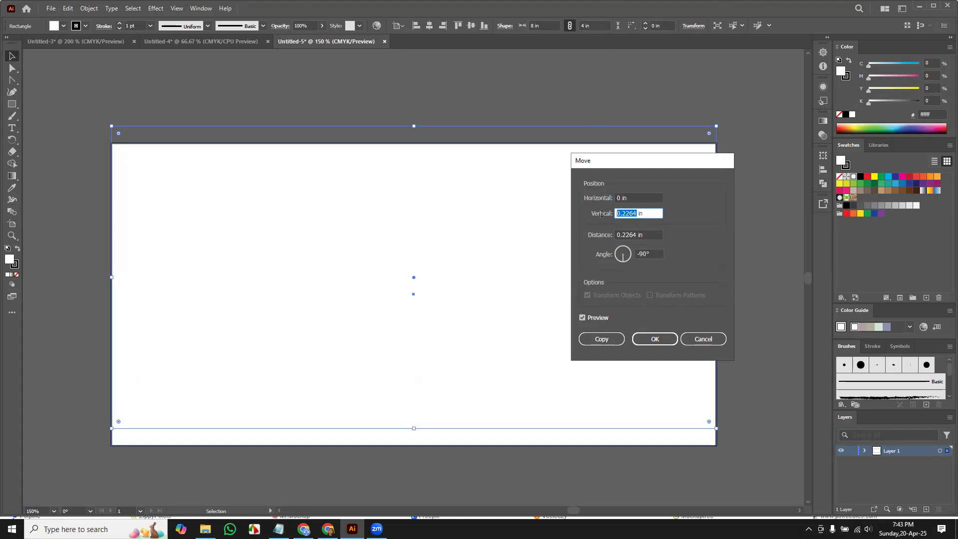
{"action": "type", "text": "4"}
{"action": "left_click", "coordinate": [639, 198]}
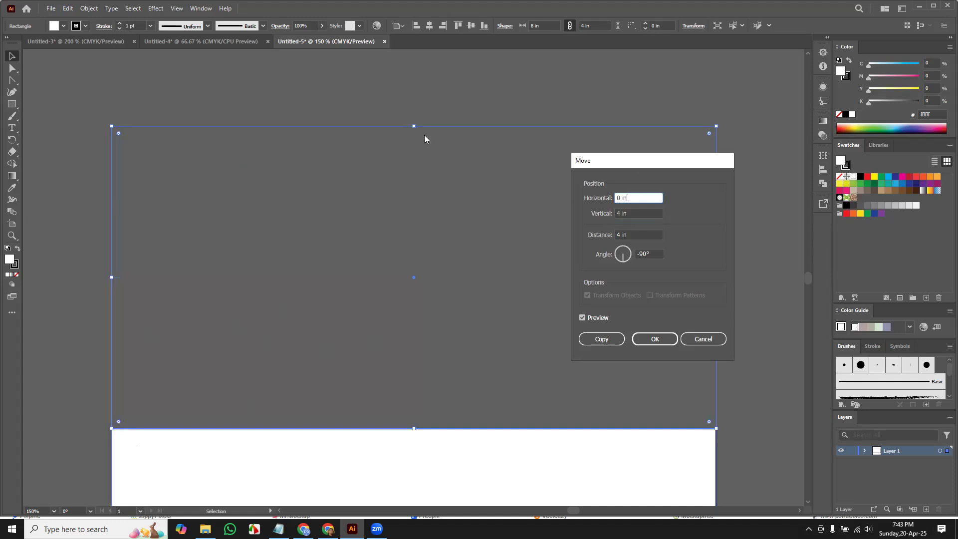
{"action": "left_click", "coordinate": [602, 339]}
{"action": "key", "text": "ctrl+minus"}
{"action": "key", "text": "ctrl+minus"}
{"action": "key", "text": "ctrl+minus"}
{"action": "key", "text": "ctrl+minus"}
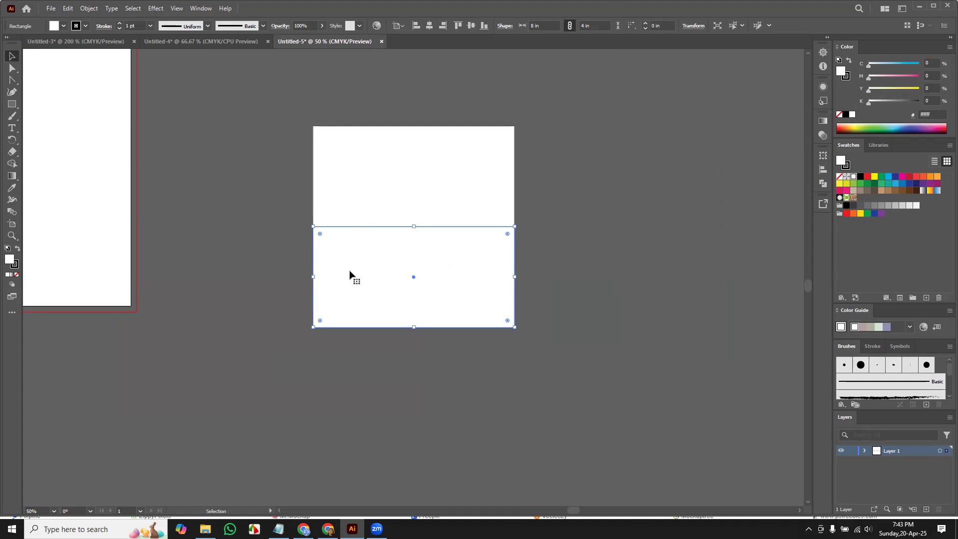
Reopen the Move dialog, toggle its preview, and cancel without making another copy
{"action": "key", "text": "Return"}
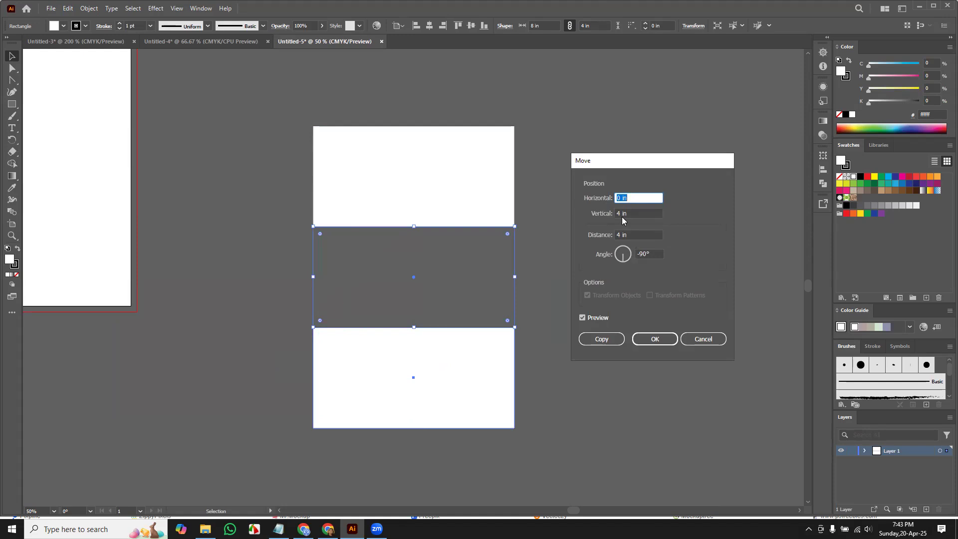
{"action": "left_click", "coordinate": [582, 317]}
{"action": "left_click", "coordinate": [583, 318]}
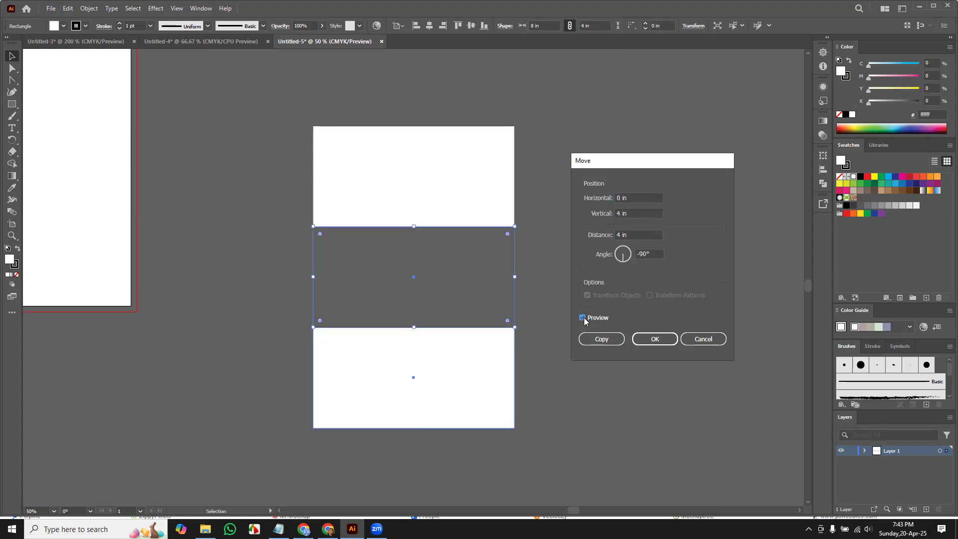
{"action": "left_click", "coordinate": [583, 318]}
{"action": "left_click", "coordinate": [583, 317]}
{"action": "left_click", "coordinate": [704, 339]}
Delete the top rectangle and select the remaining 8 in by 4 in panel
{"action": "left_click", "coordinate": [373, 176]}
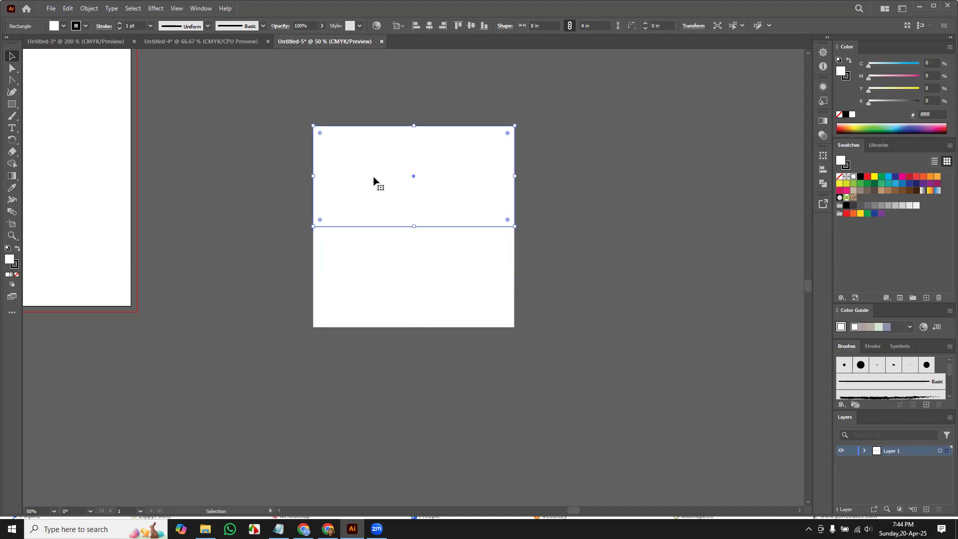
{"action": "key", "text": "Delete"}
{"action": "left_click", "coordinate": [435, 274]}
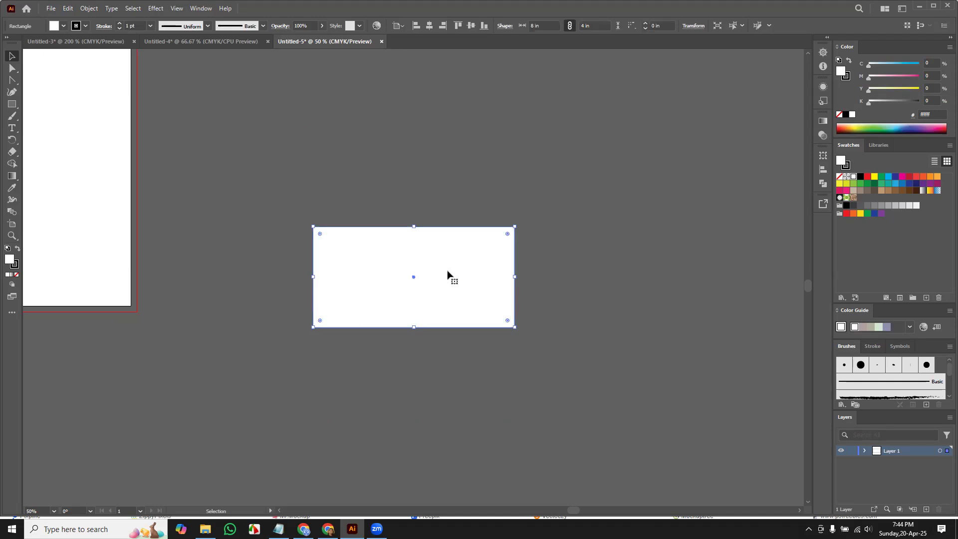
Open the Move dialog for the rectangle, previewing a 4 in downward shift at -90°
{"action": "key", "text": "Return"}
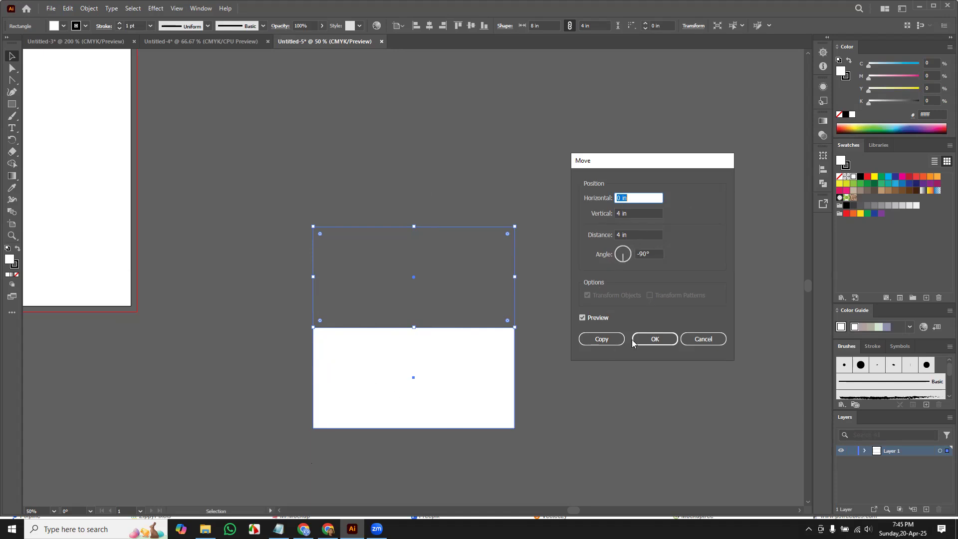
Place a copy of the rectangle 4 in below; an upward move of the upper one is undone
{"action": "left_click", "coordinate": [610, 339]}
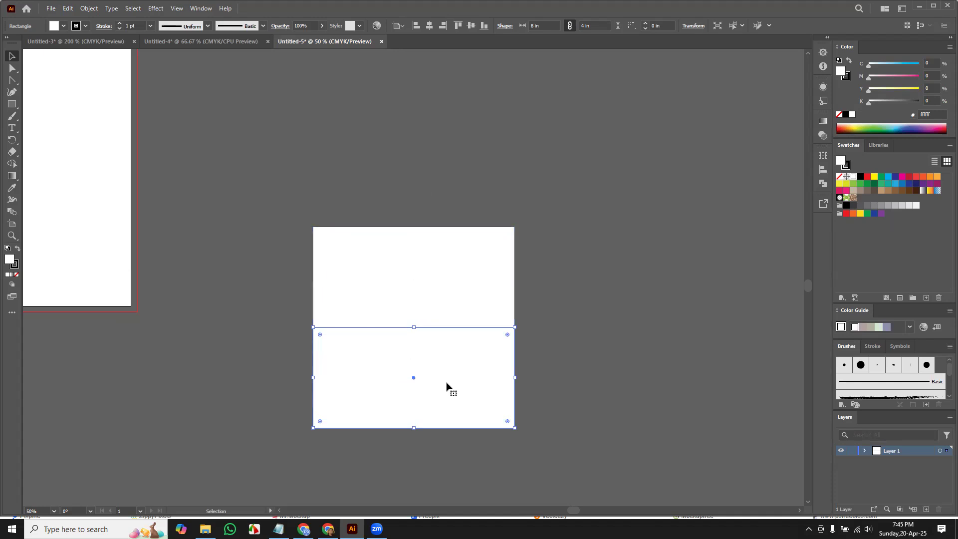
{"action": "left_click", "coordinate": [458, 271]}
{"action": "key", "text": "Return"}
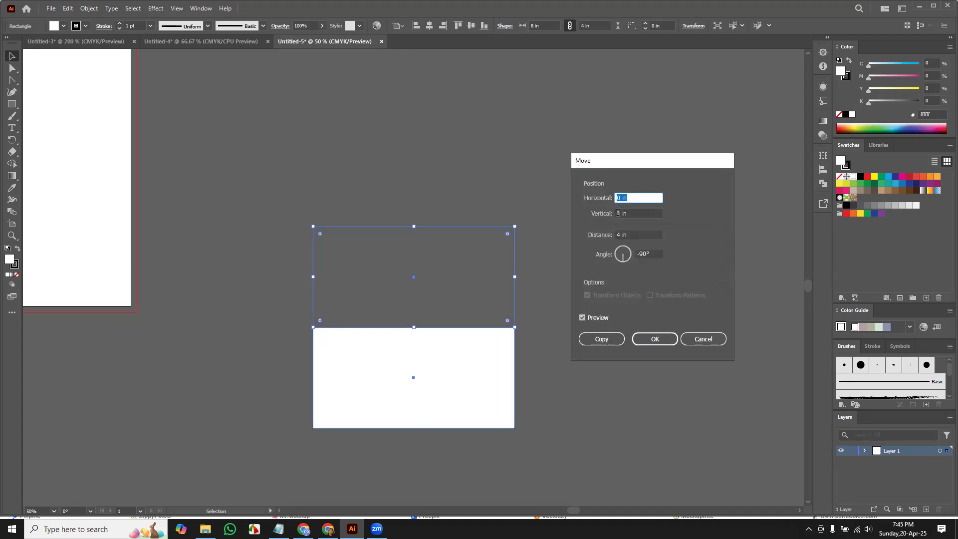
{"action": "left_click", "coordinate": [618, 214]}
{"action": "type", "text": "-"}
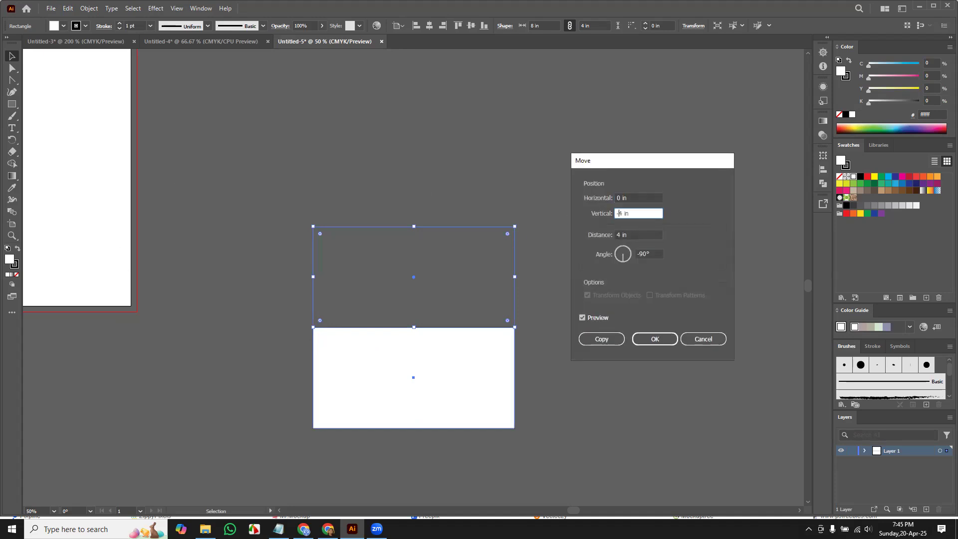
{"action": "key", "text": "Return"}
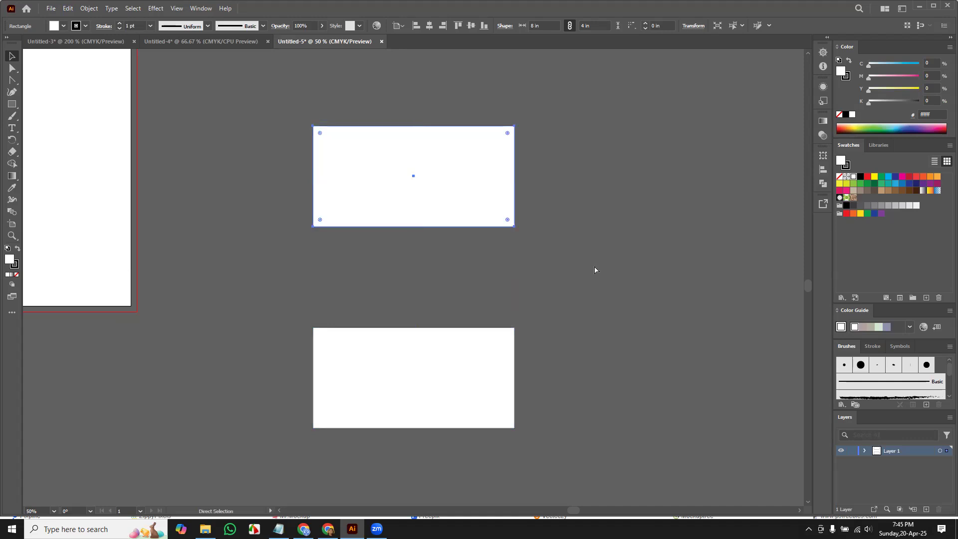
{"action": "key", "text": "ctrl+z"}
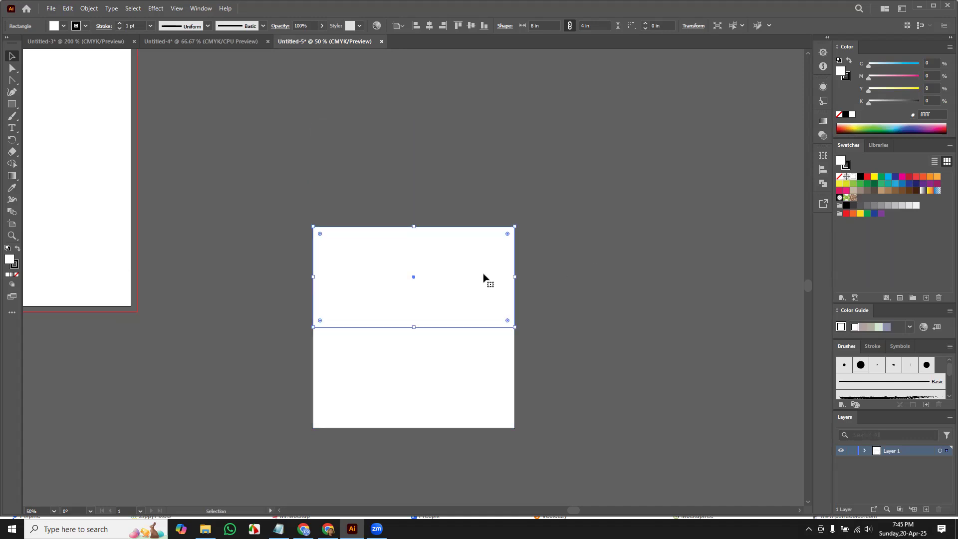
Copy the upper rectangle 4 in above as the top panel and fill it navy blue
{"action": "key", "text": "Return"}
{"action": "left_click", "coordinate": [617, 213]}
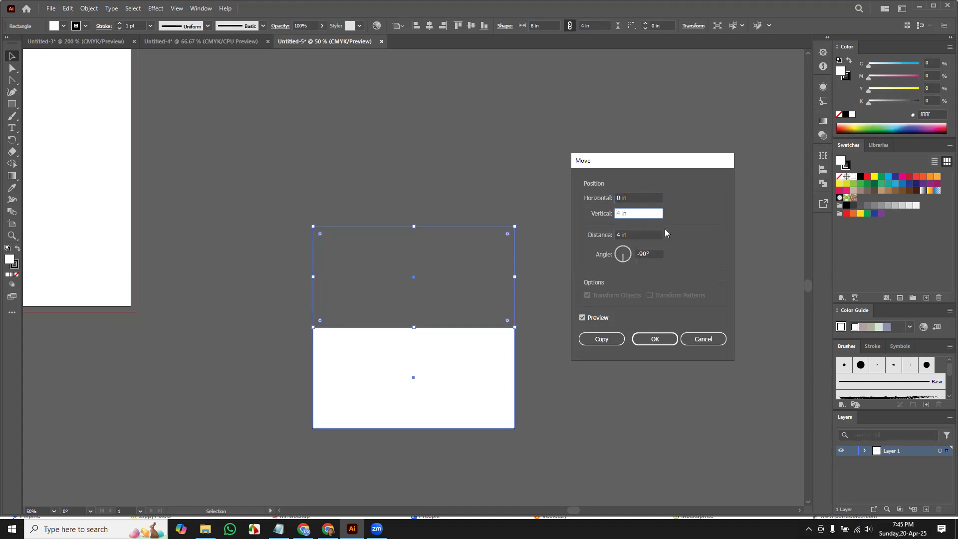
{"action": "type", "text": "-"}
{"action": "left_click", "coordinate": [610, 341]}
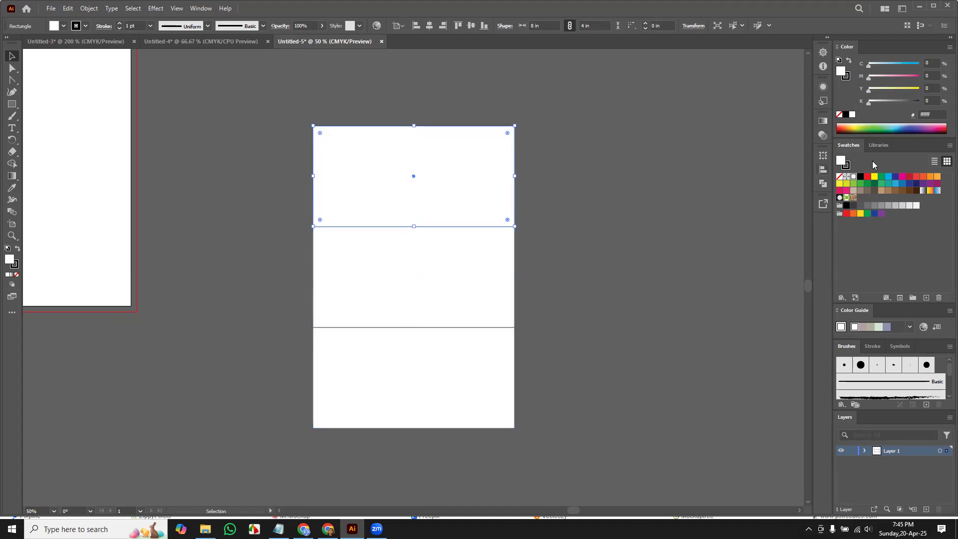
{"action": "left_click", "coordinate": [895, 177]}
Fill the bottom panel with blue 1c75bc, then bring up Transform settings for the navy top panel
{"action": "left_click", "coordinate": [443, 388]}
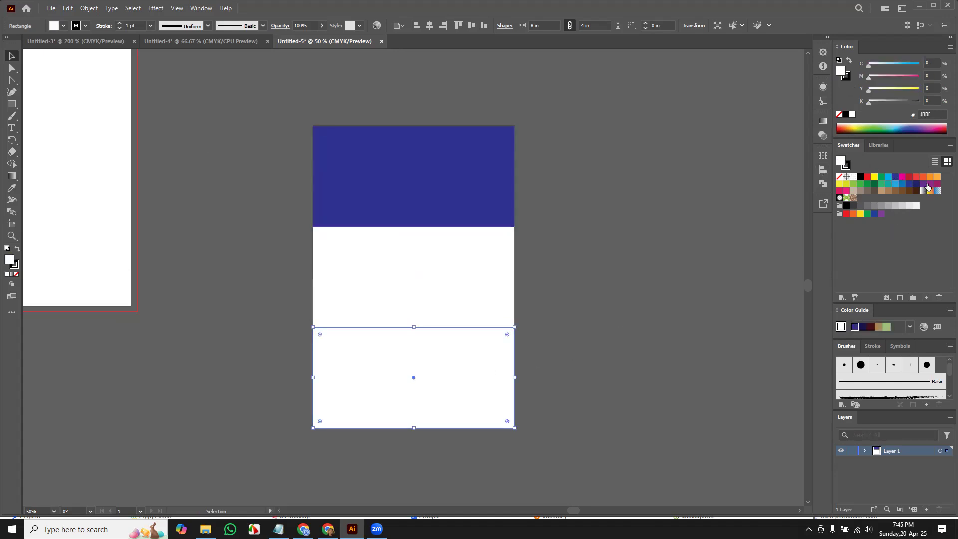
{"action": "left_click", "coordinate": [903, 184]}
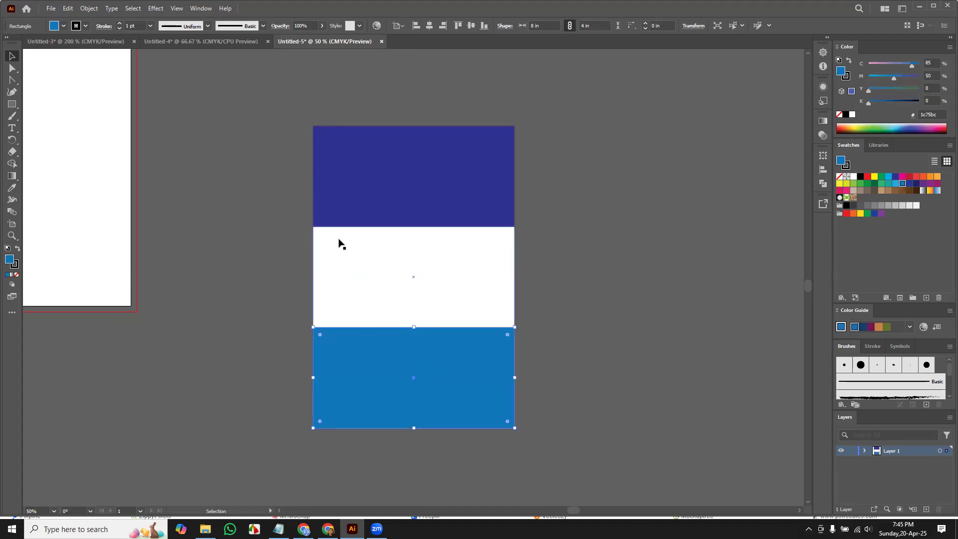
{"action": "left_click", "coordinate": [467, 178]}
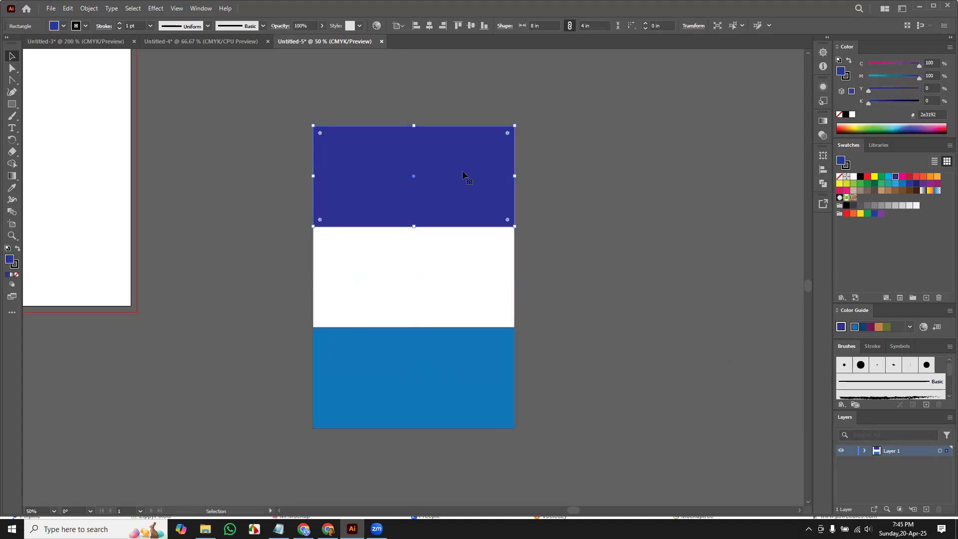
{"action": "left_click", "coordinate": [694, 26]}
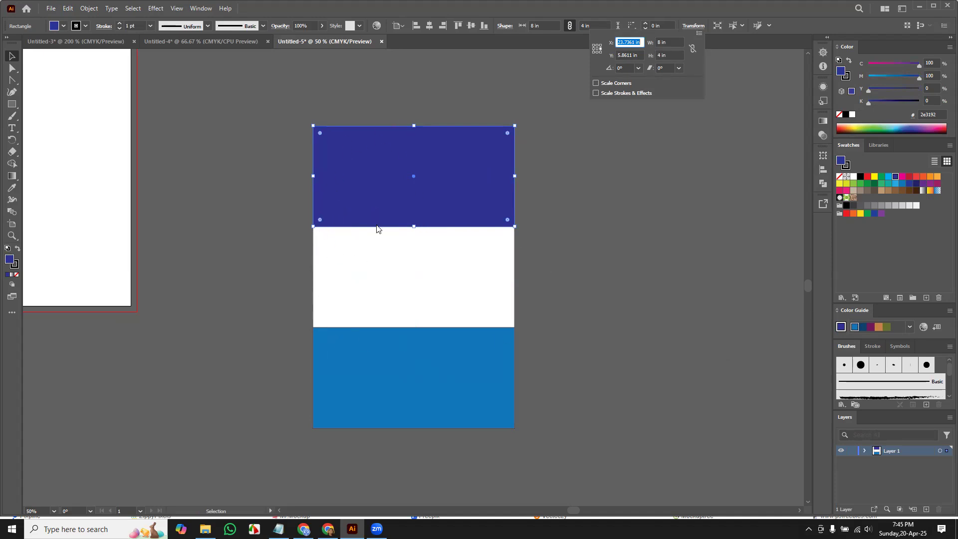
Resize the navy top panel to 2 in high, anchored at its bottom edge
{"action": "left_click", "coordinate": [597, 52]}
{"action": "double_click", "coordinate": [660, 54]}
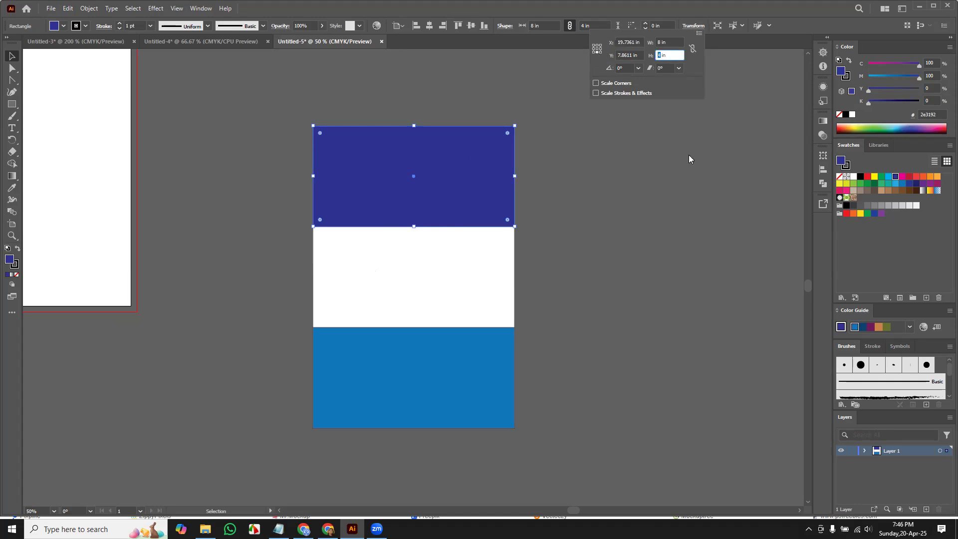
{"action": "type", "text": "2"}
{"action": "key", "text": "Return"}
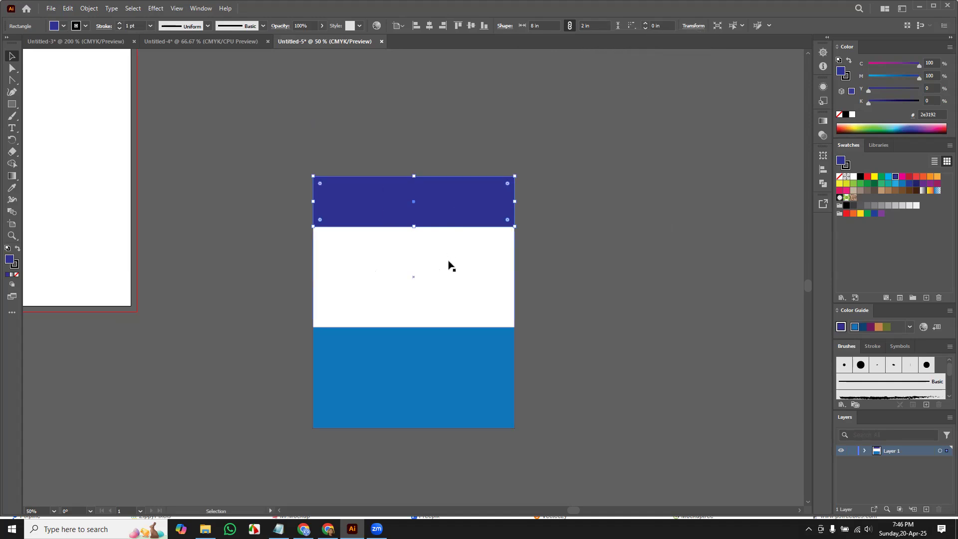
Resize the blue bottom panel to 3 in high, anchored at its top edge
{"action": "left_click", "coordinate": [405, 372]}
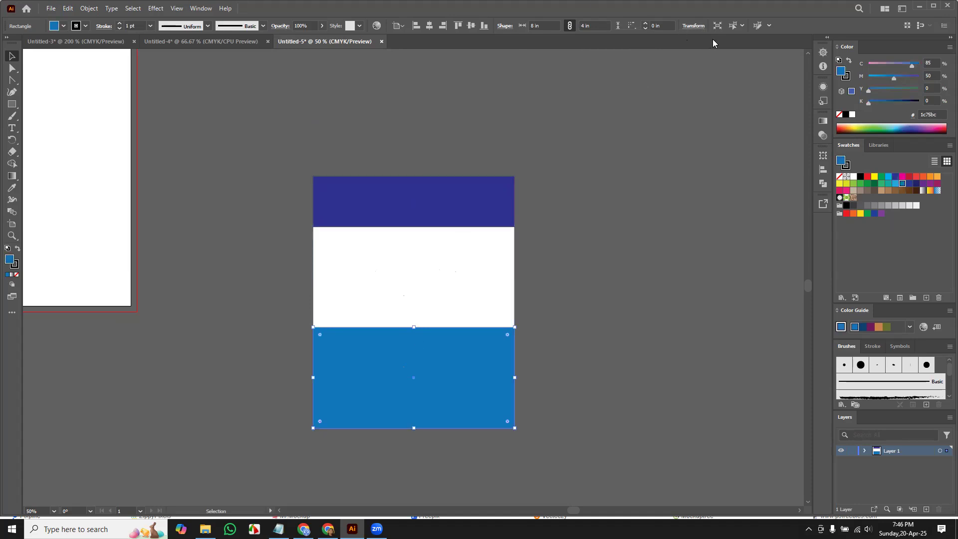
{"action": "left_click", "coordinate": [697, 27]}
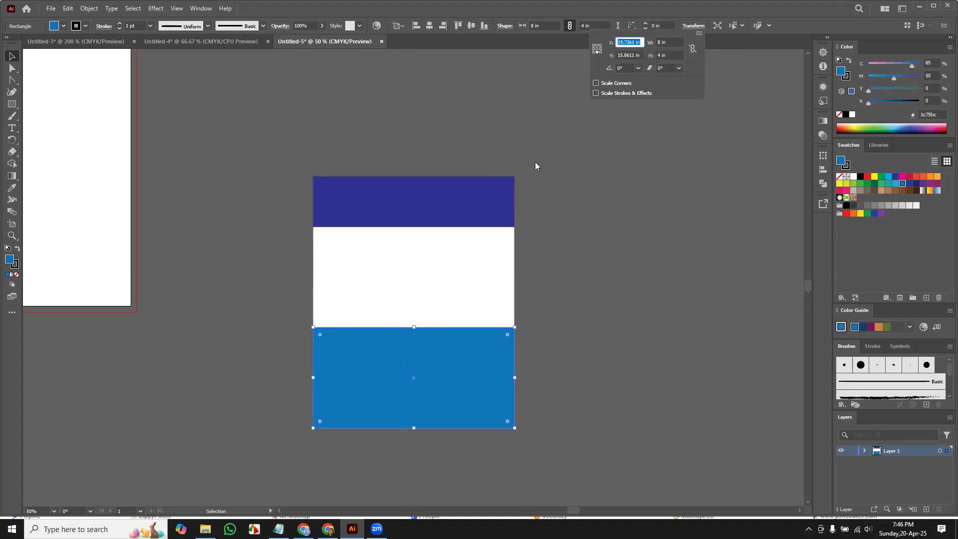
{"action": "left_click", "coordinate": [598, 46]}
{"action": "left_click", "coordinate": [661, 55]}
{"action": "double_click", "coordinate": [661, 55]}
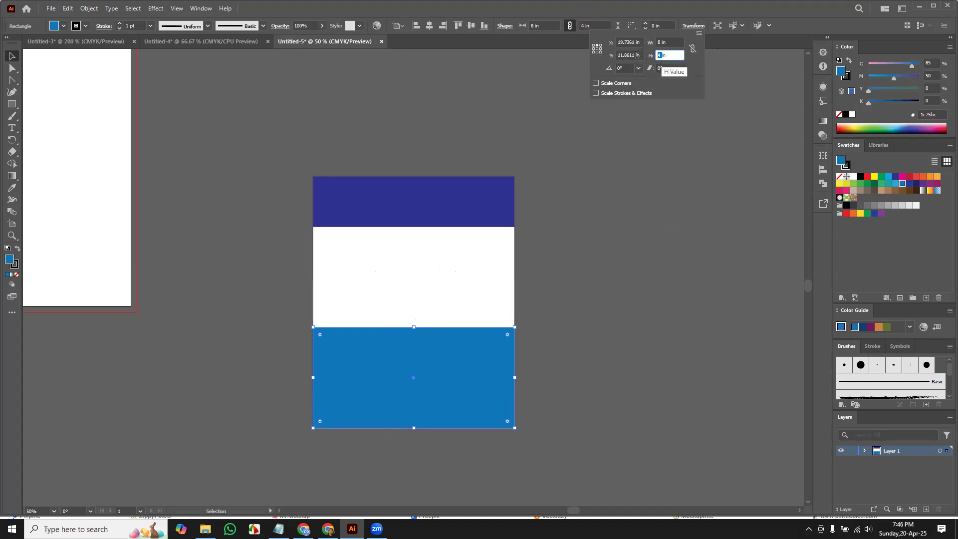
{"action": "type", "text": "3"}
{"action": "key", "text": "Return"}
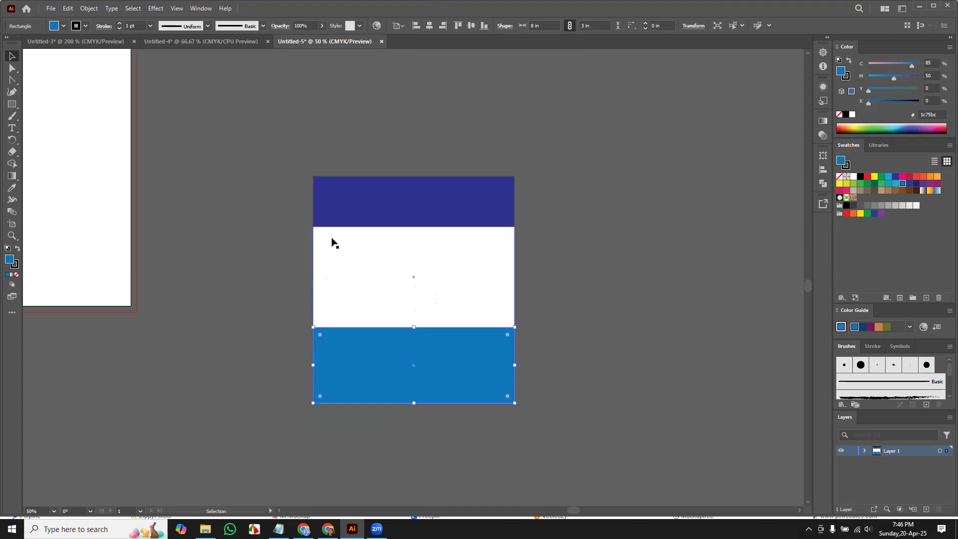
{"action": "left_click", "coordinate": [412, 294]}
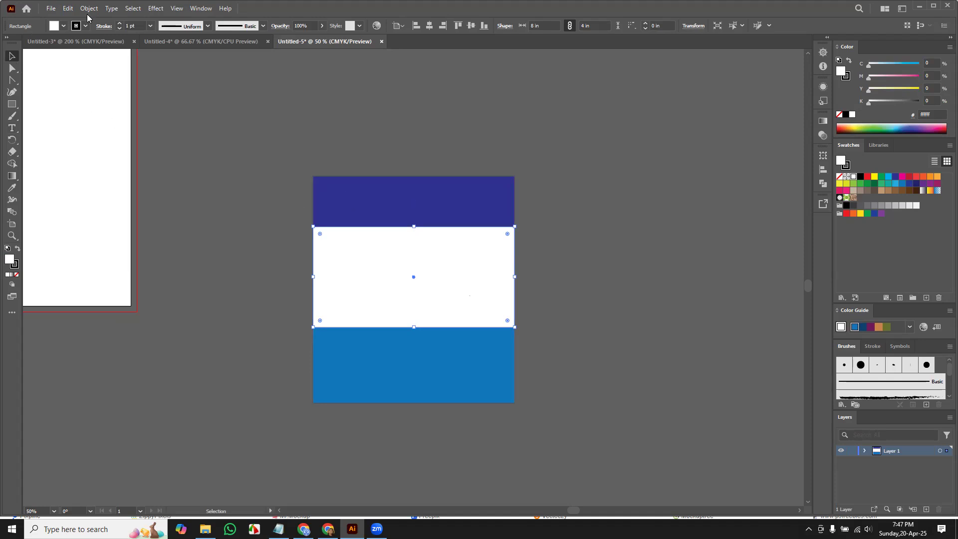
Change the General preferences Keyboard Increment to 10 and confirm
{"action": "left_click", "coordinate": [68, 9]}
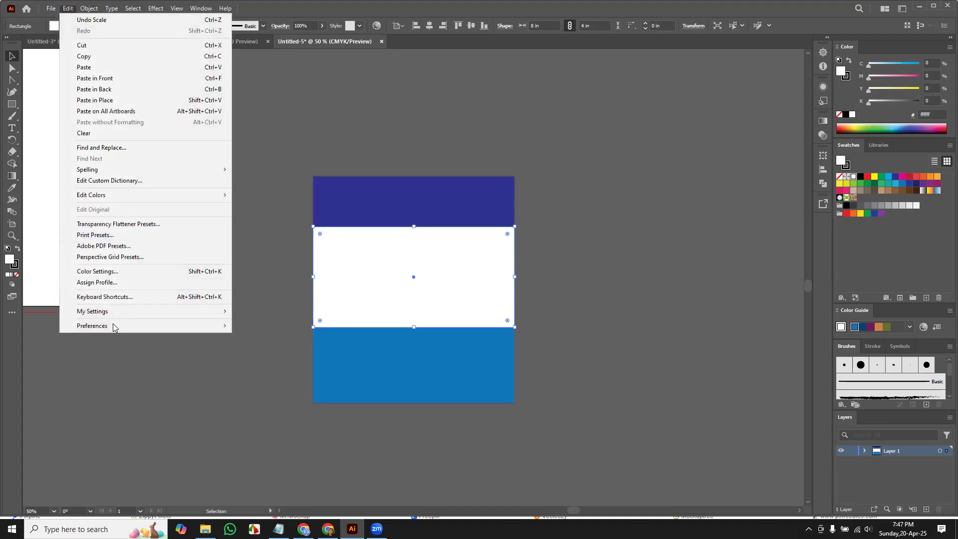
{"action": "mouse_move", "coordinate": [113, 326]}
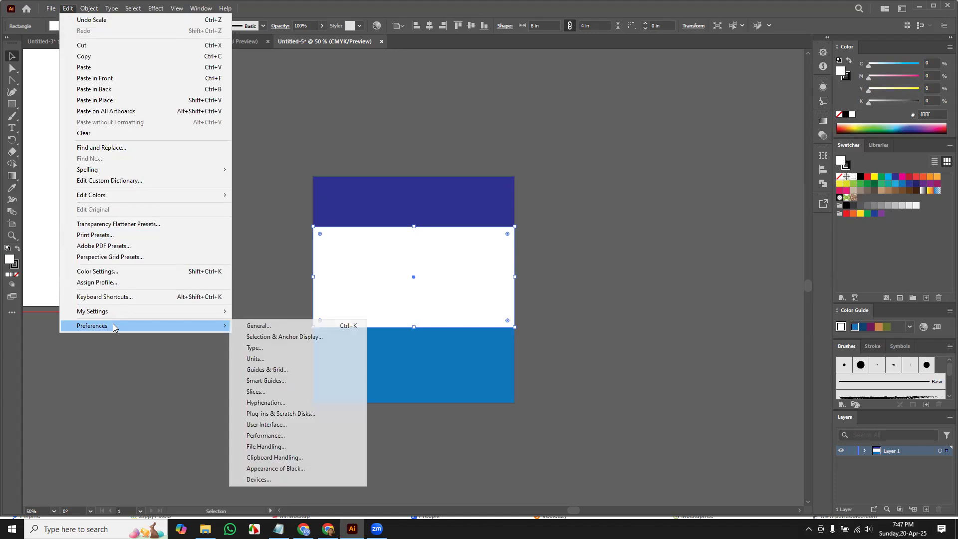
{"action": "left_click", "coordinate": [302, 329]}
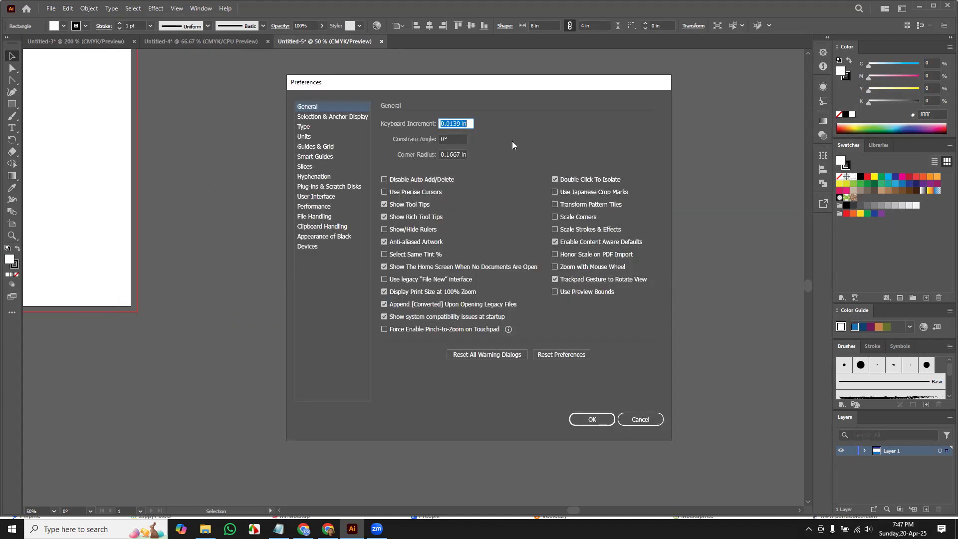
{"action": "left_click_drag", "start_coordinate": [455, 85], "coordinate": [597, 85]}
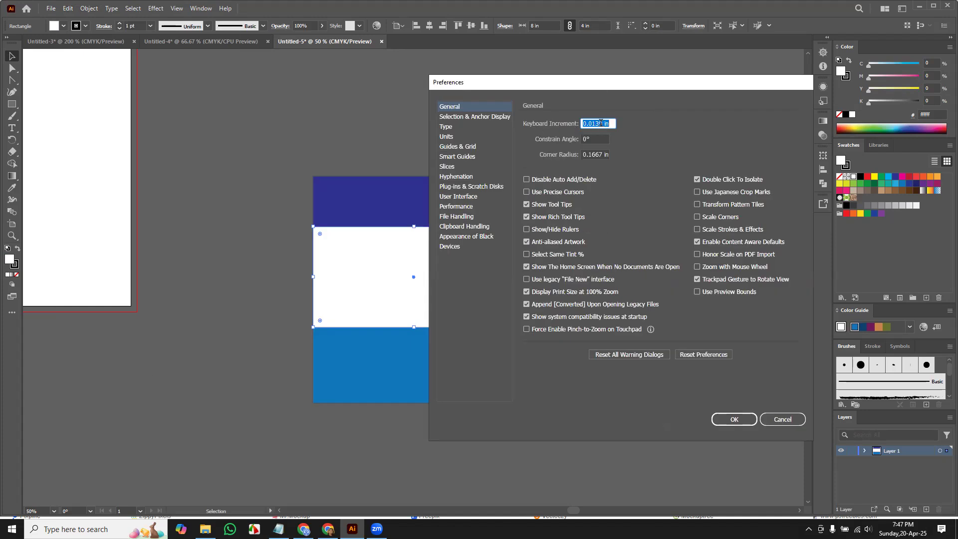
{"action": "left_click_drag", "start_coordinate": [611, 121], "coordinate": [581, 124]}
{"action": "type", "text": "10"}
{"action": "left_click", "coordinate": [734, 419]}
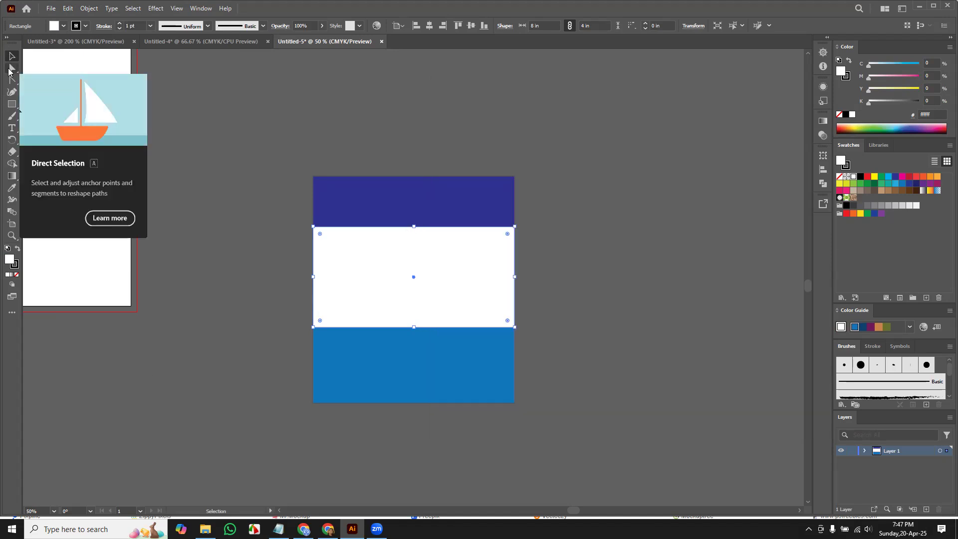
Nudge the navy top flap's top-left and top-right corner points inward with Direct Selection
{"action": "left_click", "coordinate": [9, 70]}
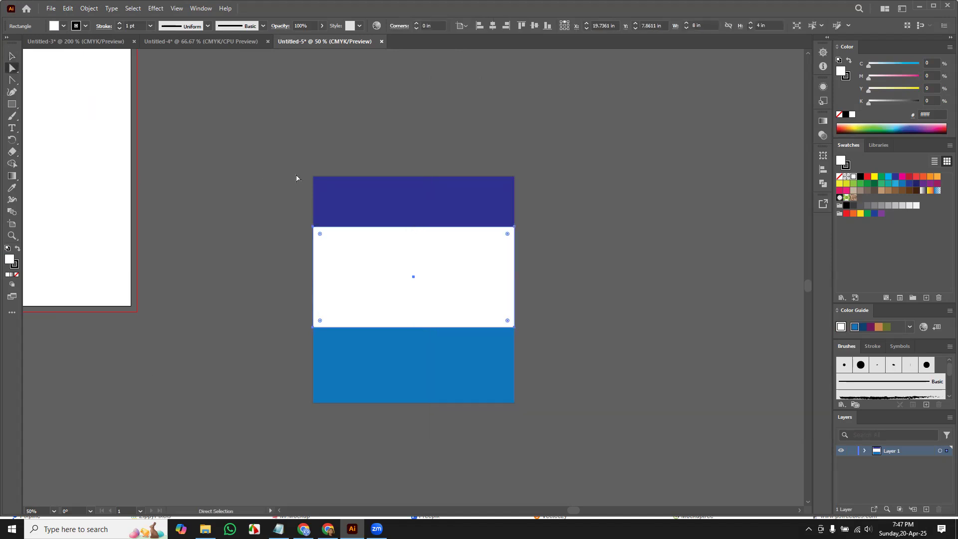
{"action": "left_click_drag", "start_coordinate": [308, 168], "coordinate": [321, 186]}
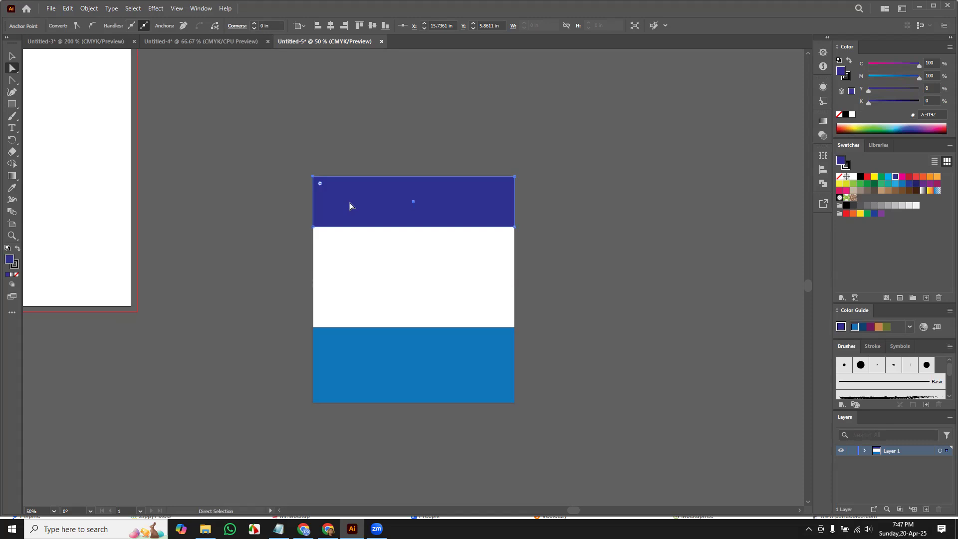
{"action": "key", "text": "shift+Right"}
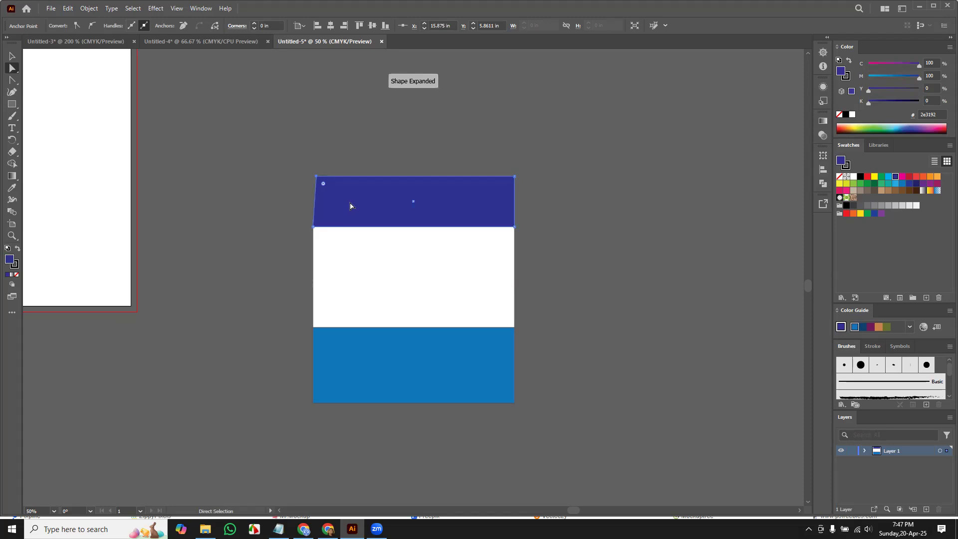
{"action": "key", "text": "shift+Right"}
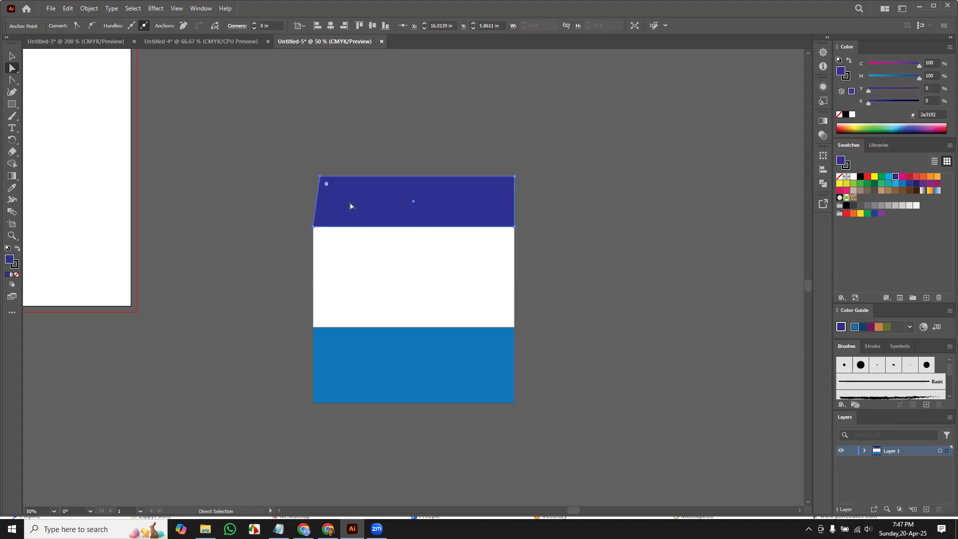
{"action": "left_click_drag", "start_coordinate": [502, 165], "coordinate": [586, 202]}
{"action": "key", "text": "shift+Left"}
{"action": "key", "text": "shift+Left"}
Nudge the blue bottom flap's bottom corners inward to taper it
{"action": "left_click_drag", "start_coordinate": [302, 389], "coordinate": [348, 418]}
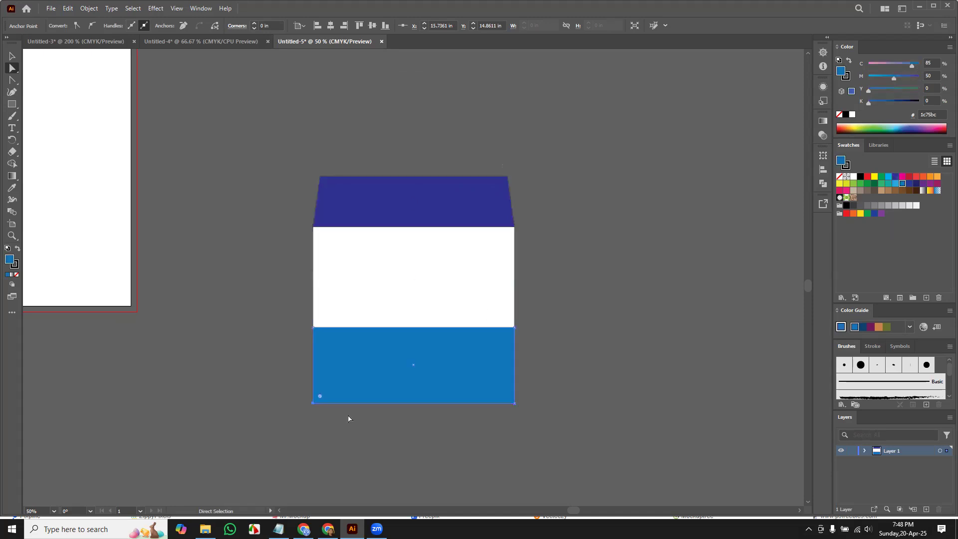
{"action": "key", "text": "shift+Right"}
{"action": "key", "text": "shift+Right"}
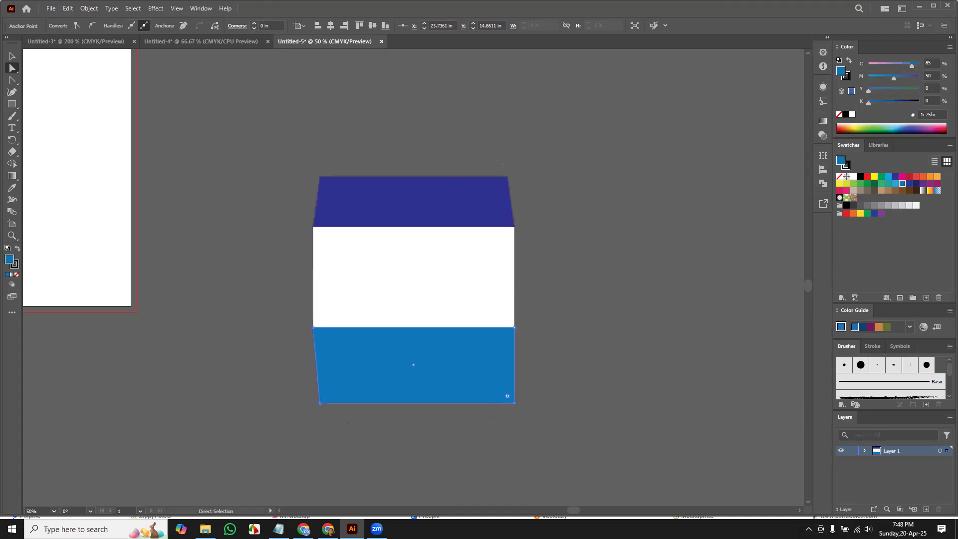
{"action": "key", "text": "shift+Left"}
{"action": "key", "text": "shift+Left"}
{"action": "left_click", "coordinate": [474, 294]}
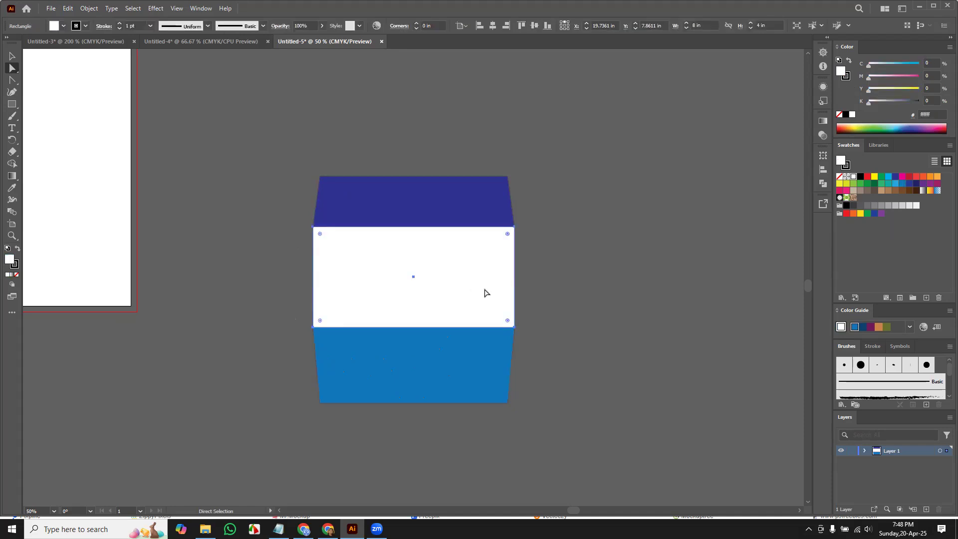
{"action": "key", "text": "Return"}
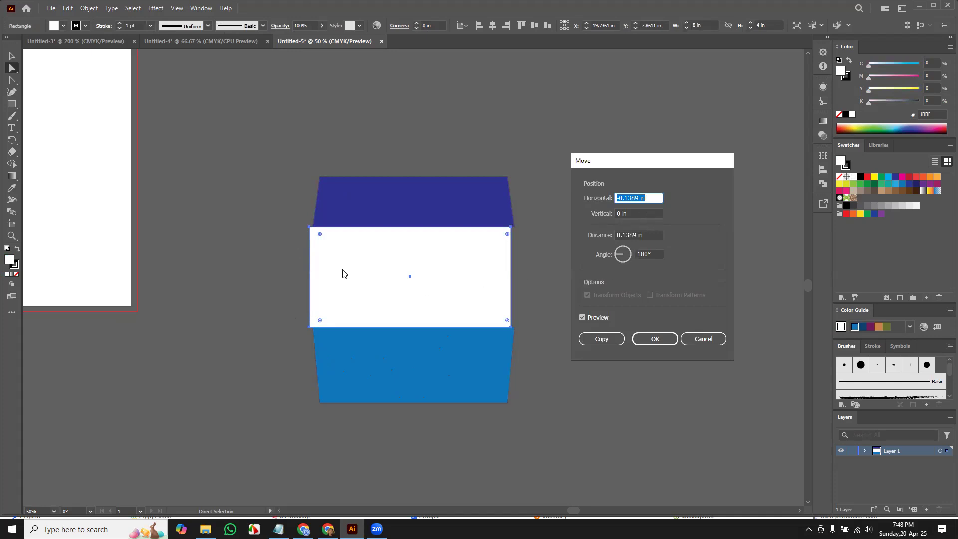
{"action": "left_click", "coordinate": [710, 339]}
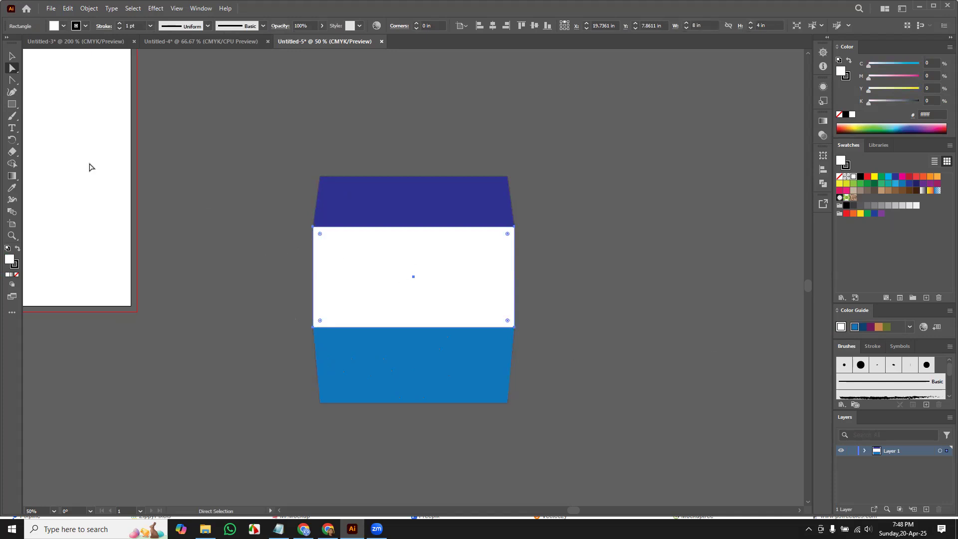
{"action": "left_click", "coordinate": [12, 55]}
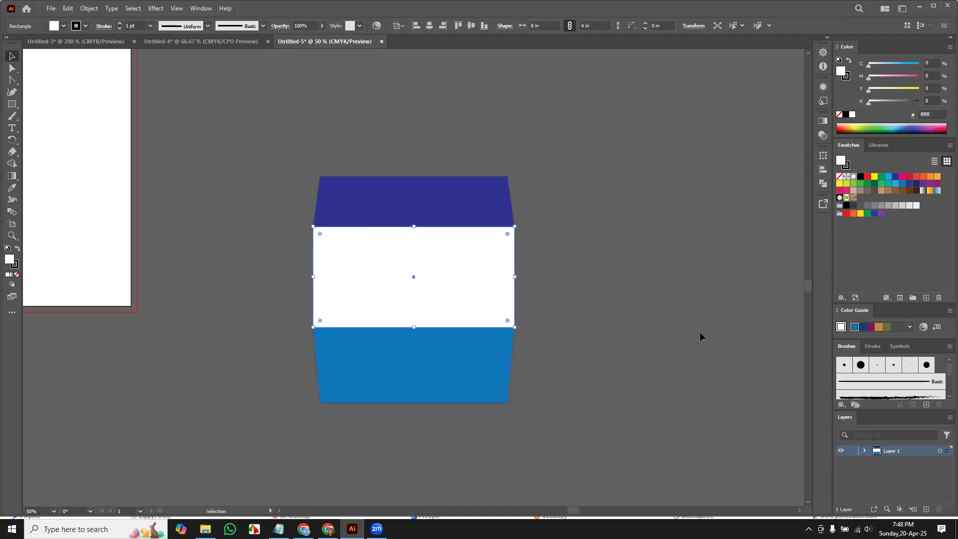
{"action": "key", "text": "Return"}
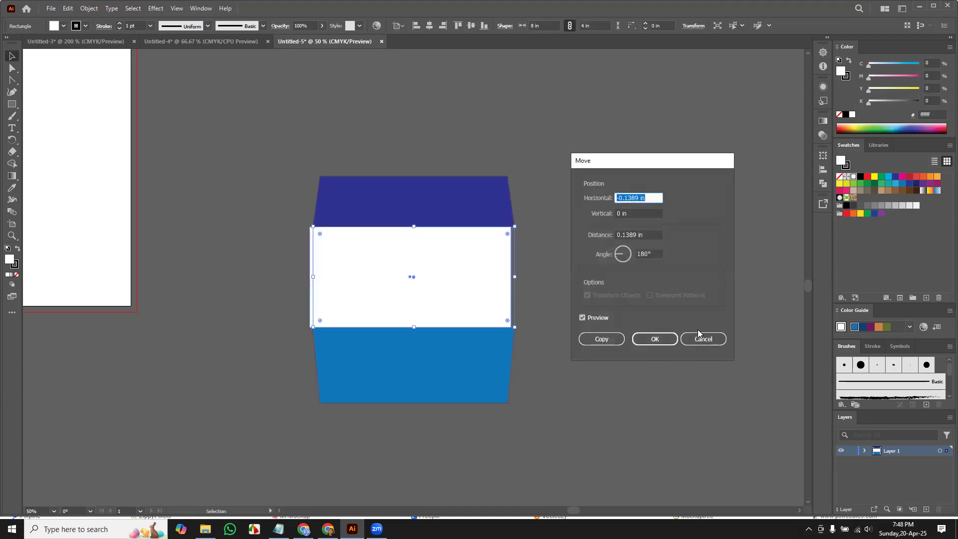
{"action": "left_click", "coordinate": [701, 339]}
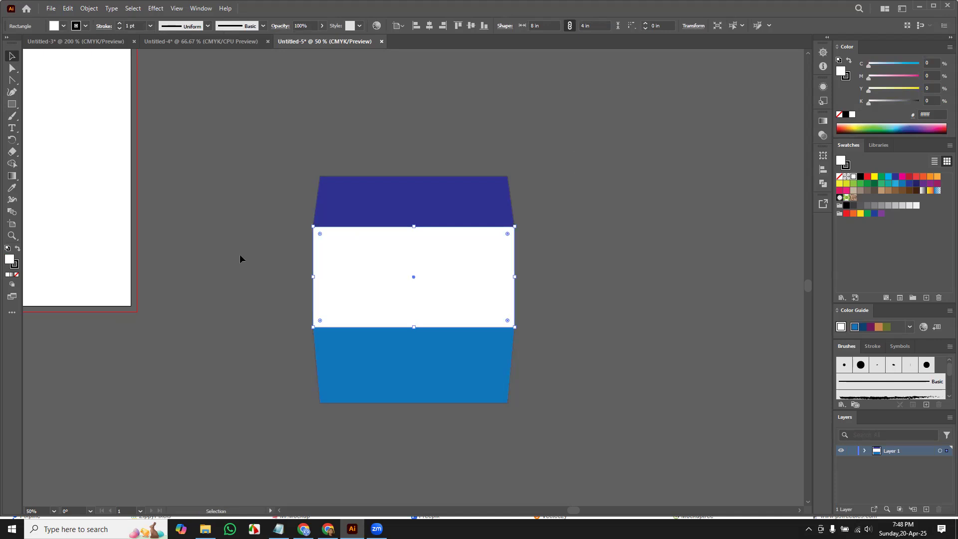
{"action": "left_click", "coordinate": [582, 293]}
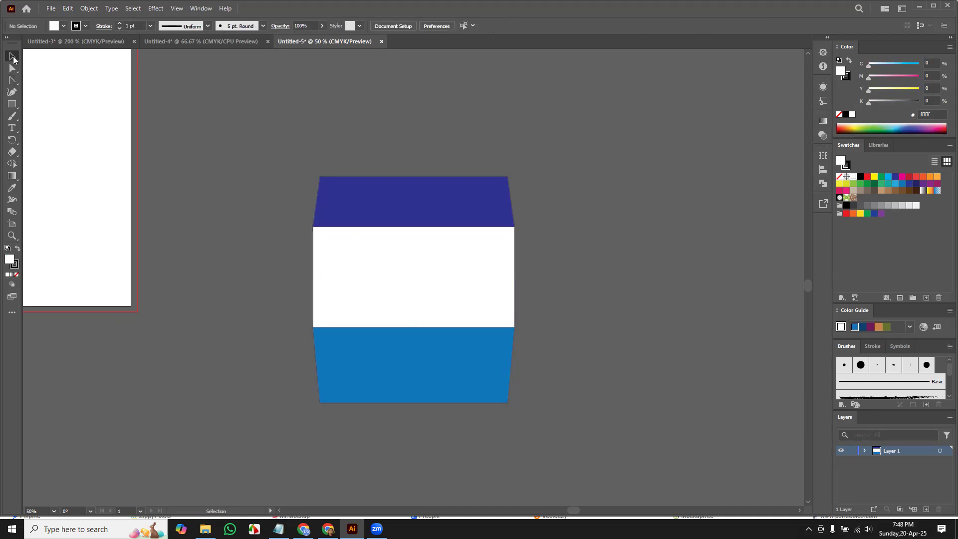